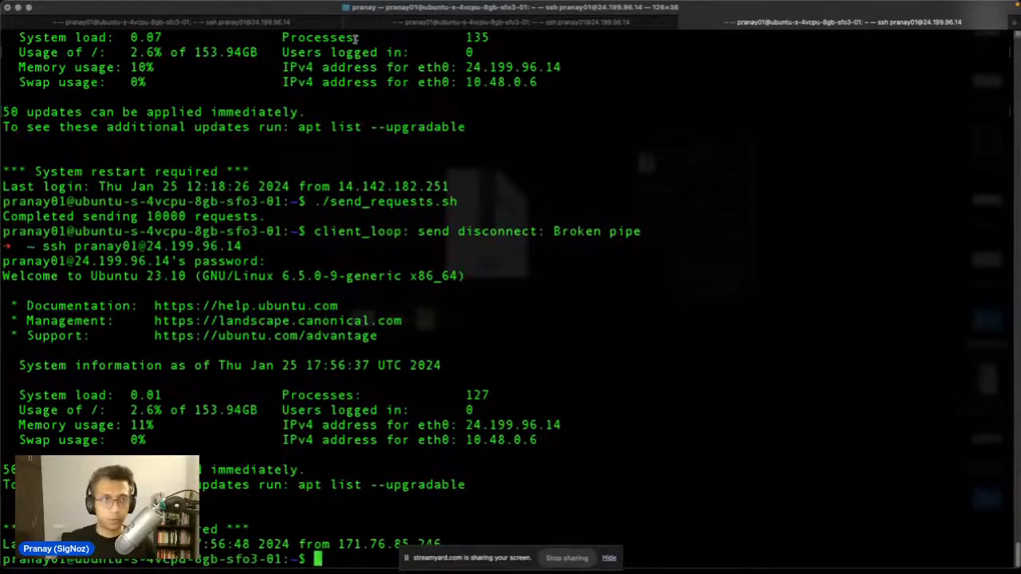
Step: Exit full screen, hide the file browser and maximize the Terminal window
click(28, 7)
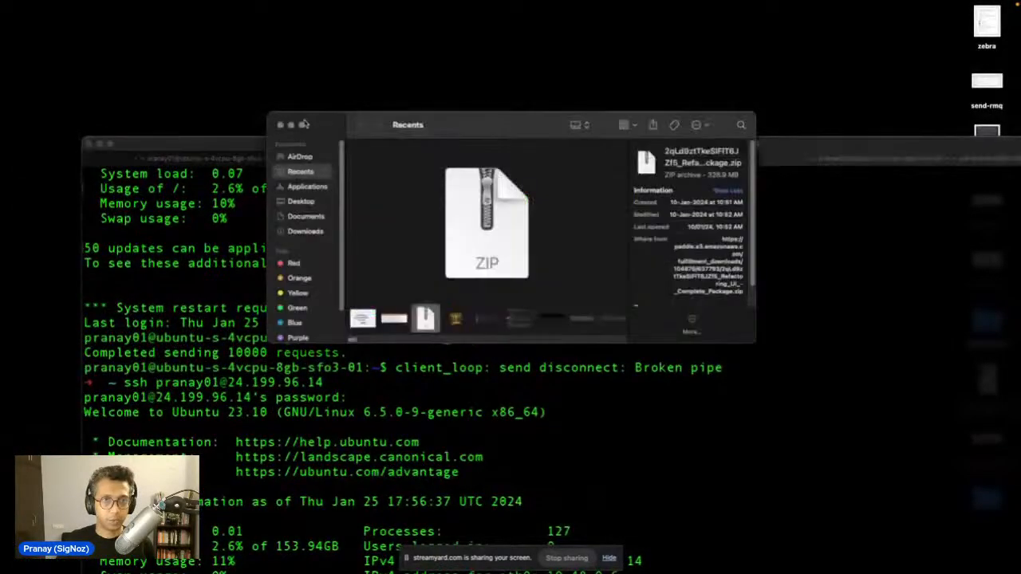
click(290, 130)
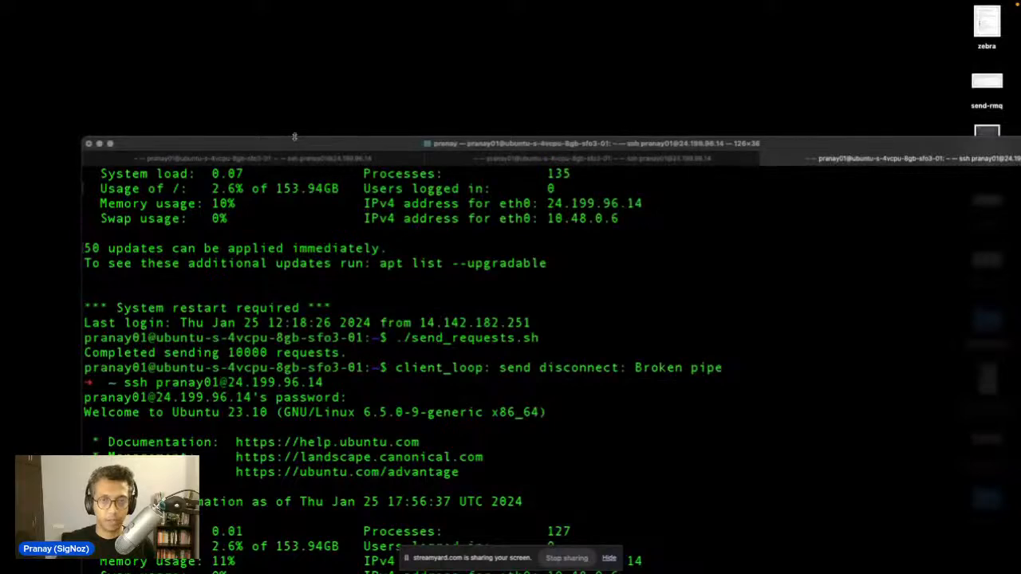
double_click(295, 140)
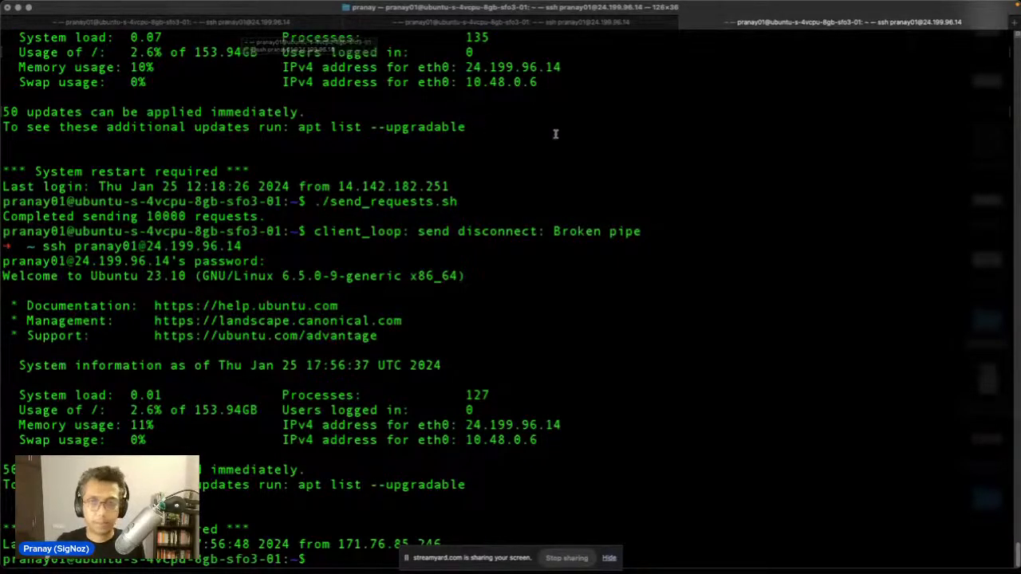
Step: In the receiver session, clear the screen, list the home folder and enter rabbitmq-receiver
click(228, 24)
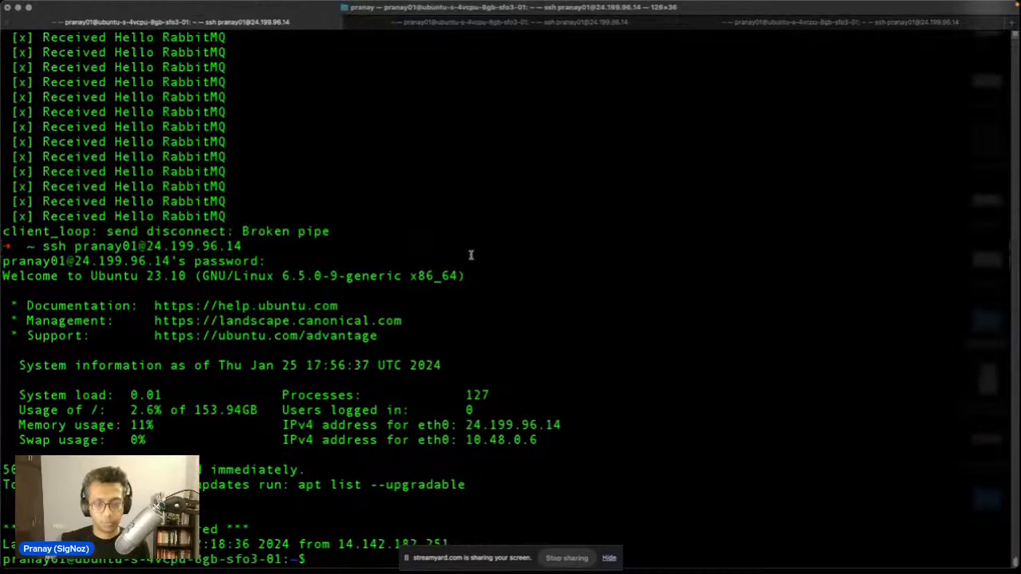
text(cel)
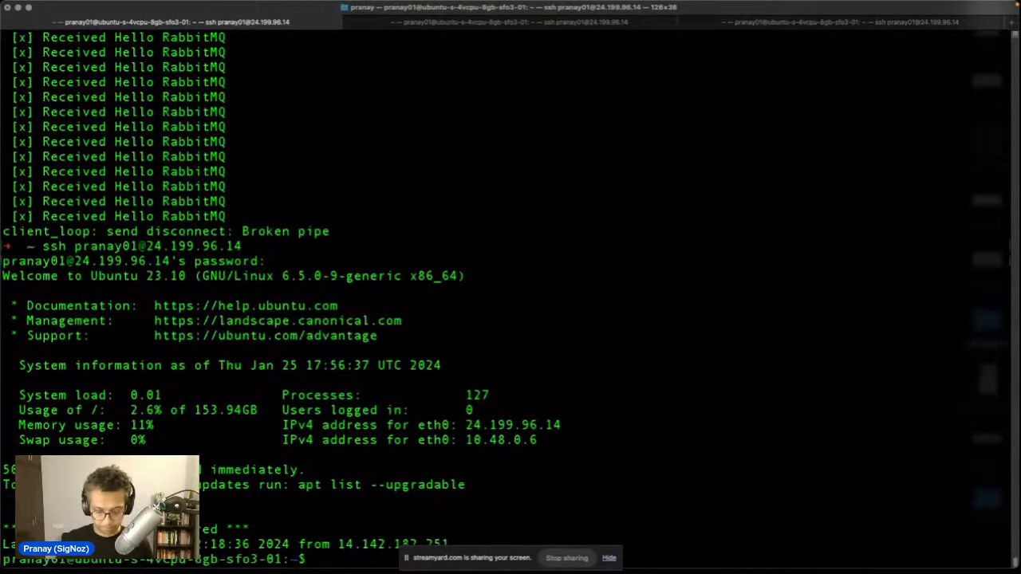
key(BackSpace)
key(BackSpace)
key(BackSpace)
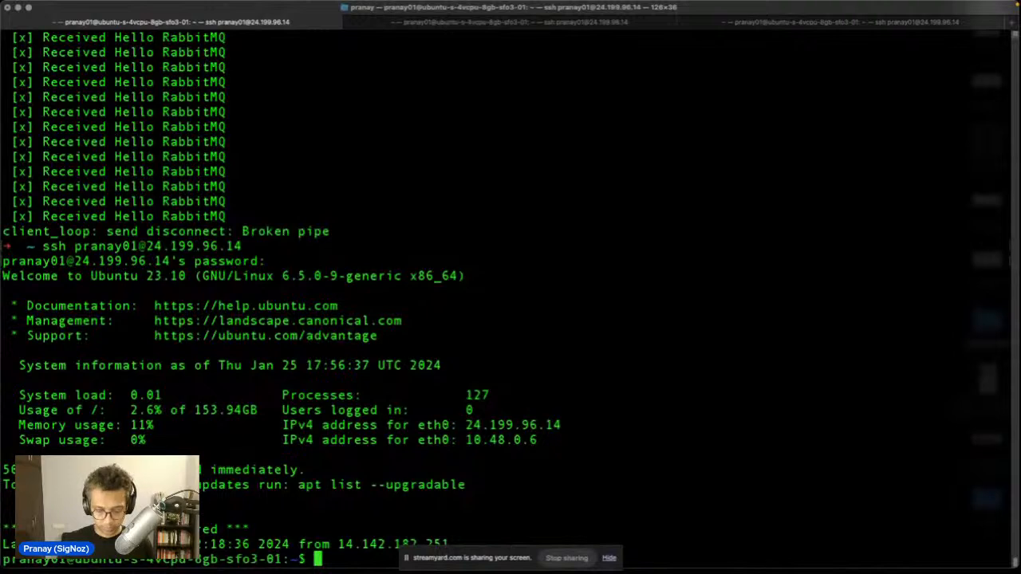
text(clear)
key(Return)
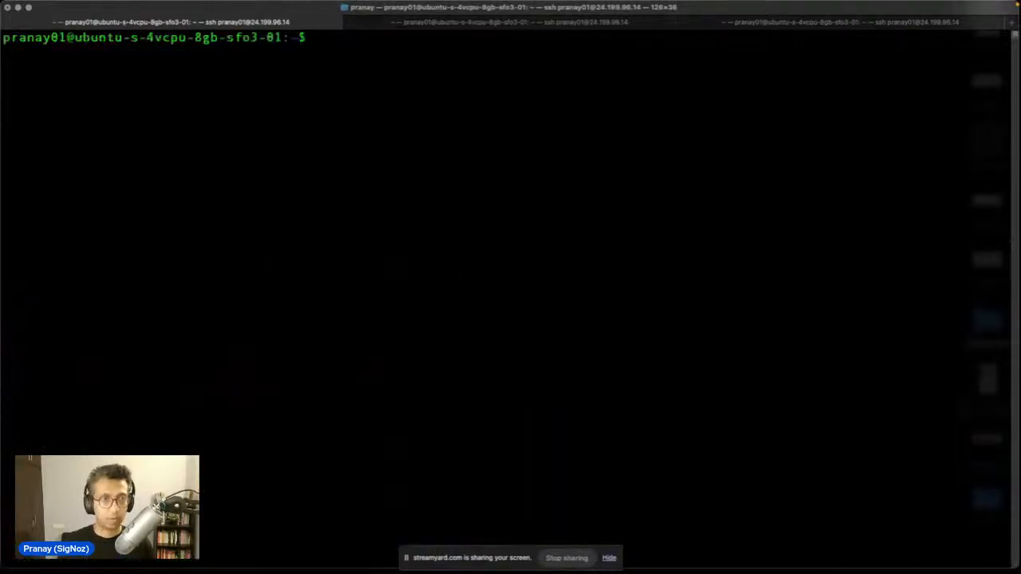
text(ls)
key(Return)
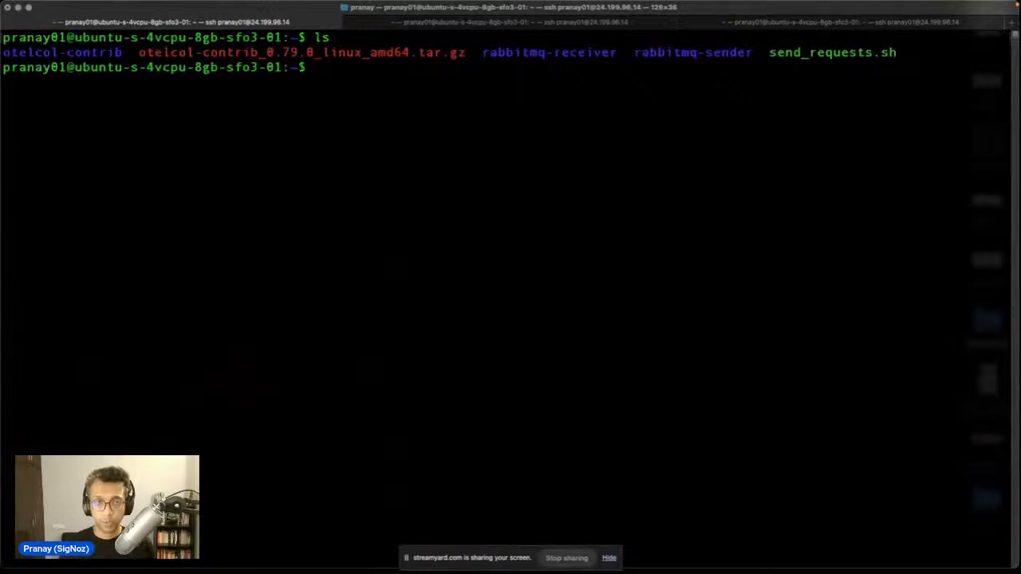
text(cd )
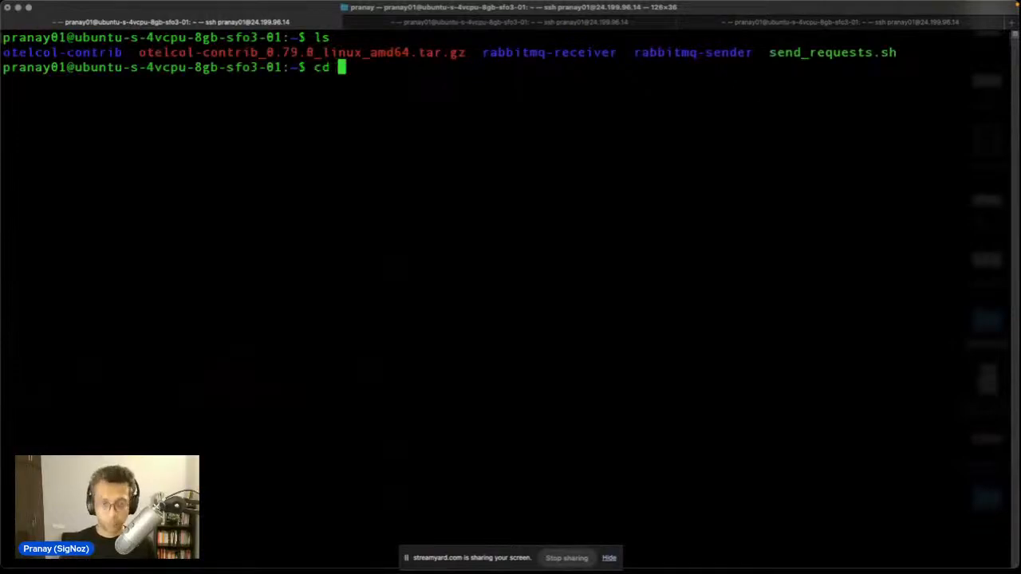
text(rabbitmq-)
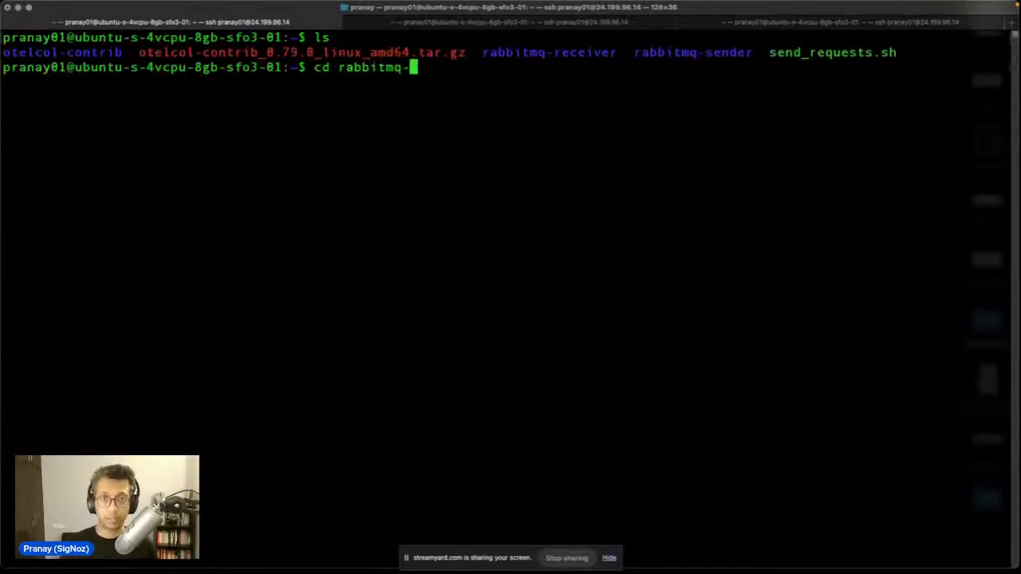
text(r)
key(Tab)
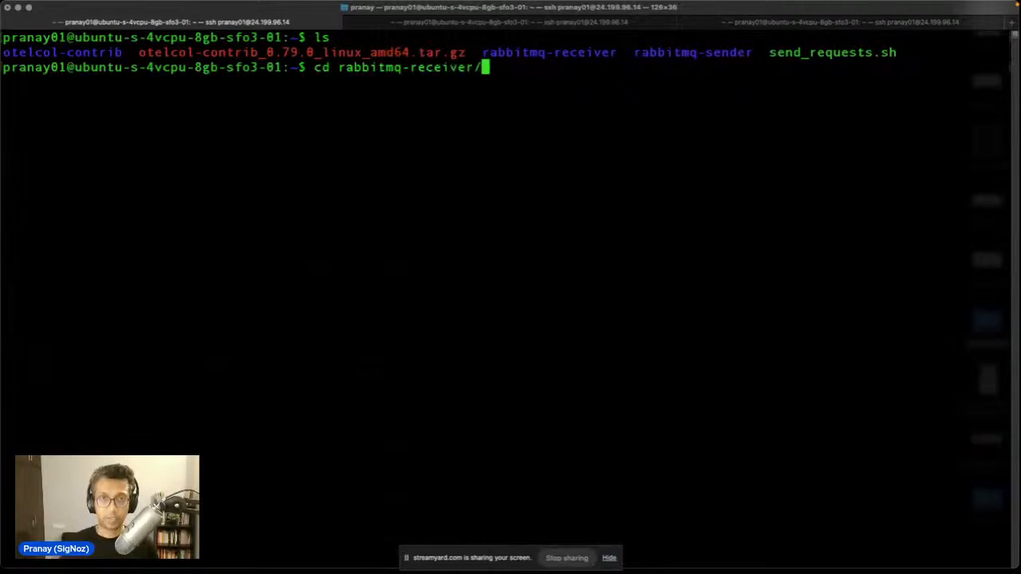
key(Return)
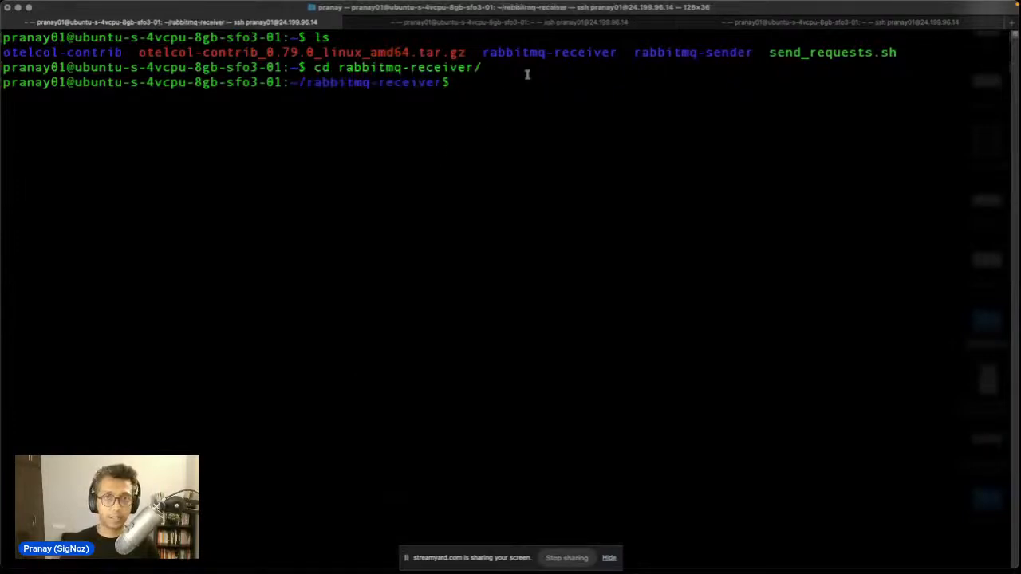
Step: Move the sender session into rabbitmq-sender, then return to the receiver session
click(522, 22)
text(c)
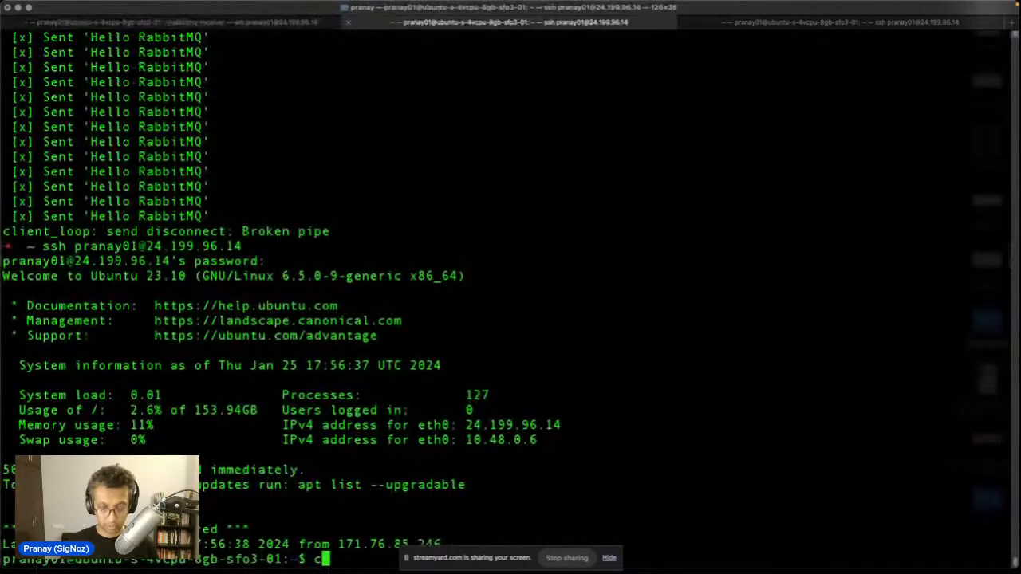
text(d rabbitmq)
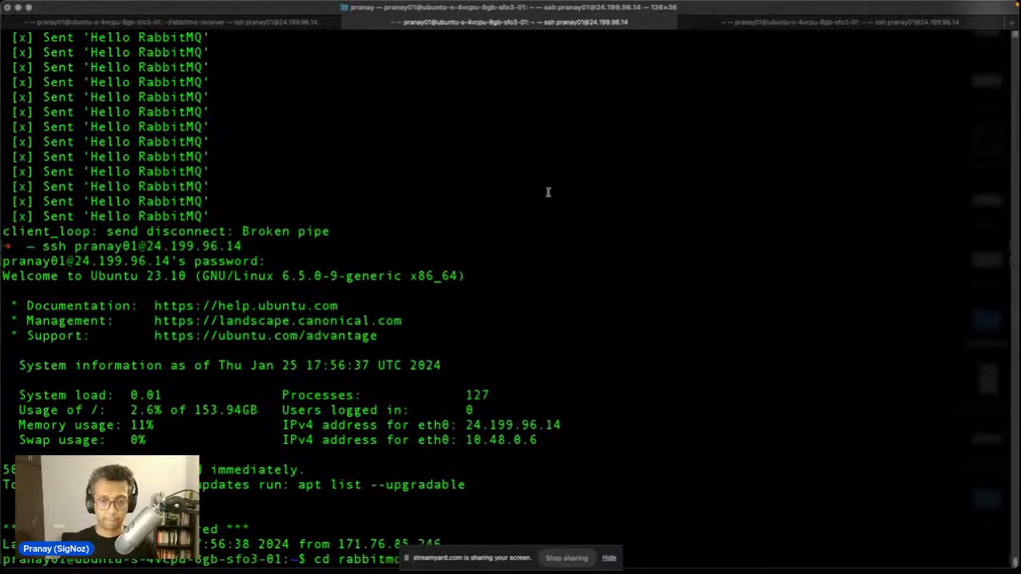
click(609, 559)
text(-)
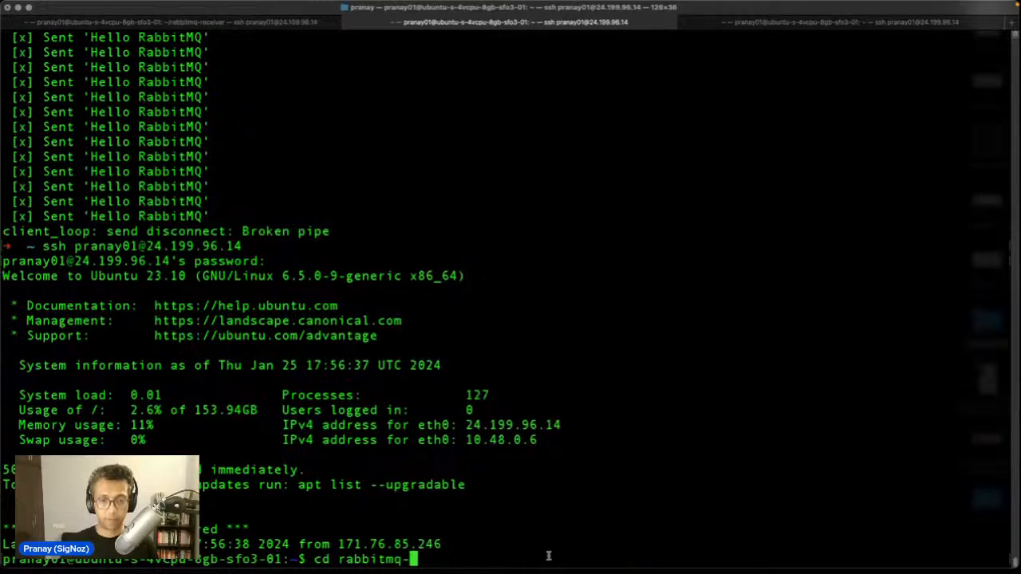
text(serv)
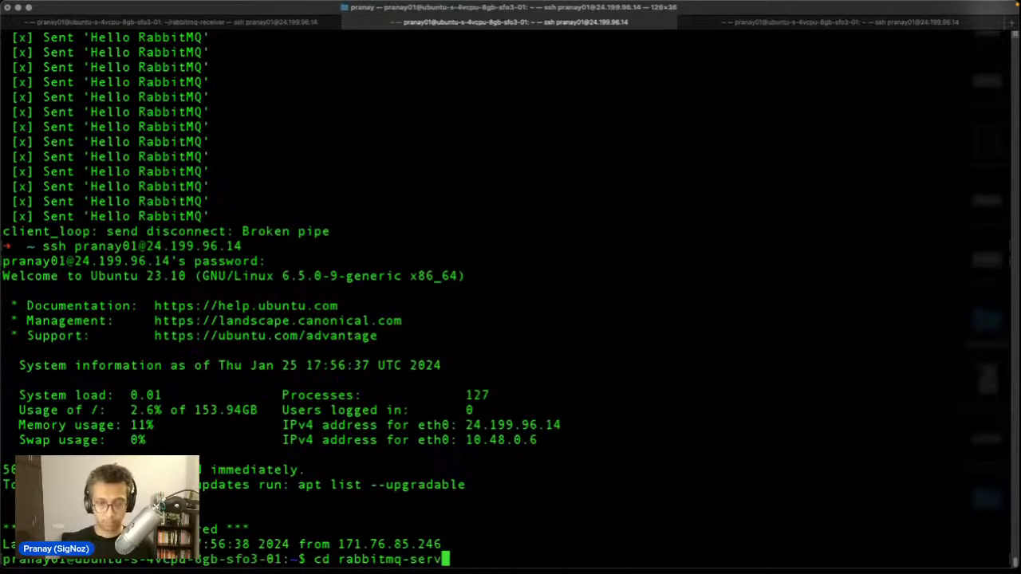
key(BackSpace)
key(BackSpace)
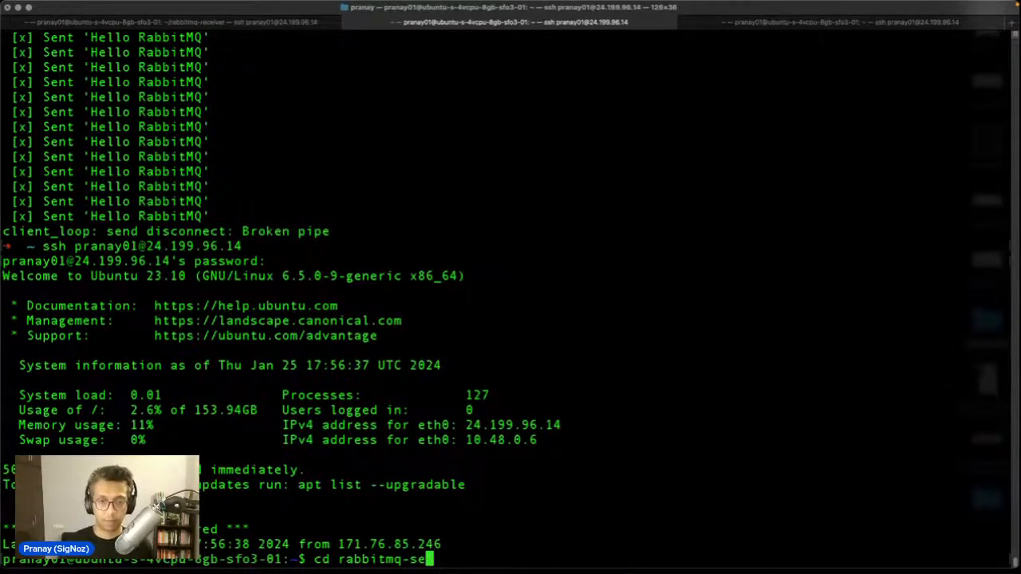
key(Tab)
key(Return)
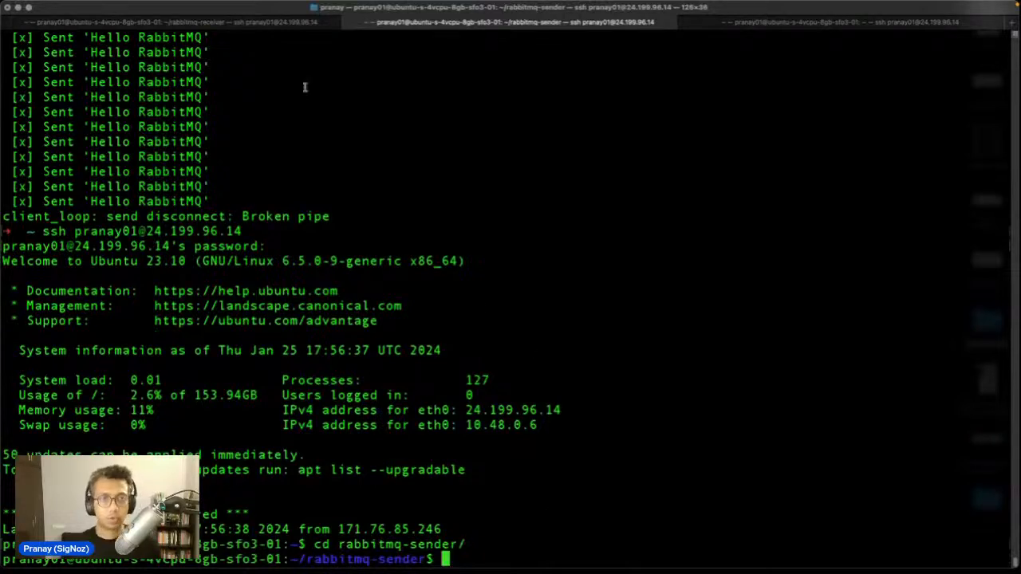
click(276, 24)
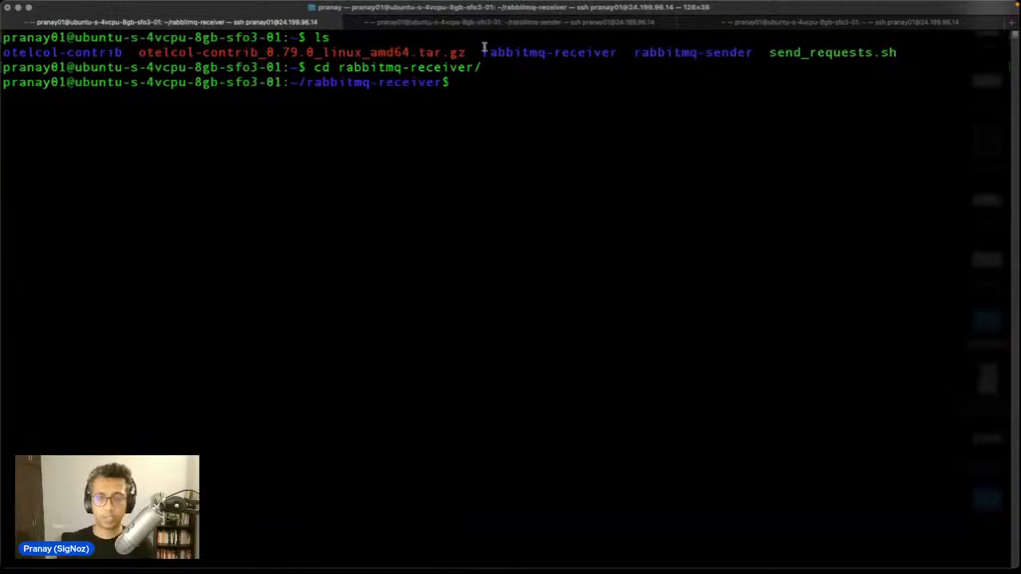
Step: Bring up the ChatGPT conversation in the browser and scroll up through the RabbitMQ answer
mouse_move(452, 560)
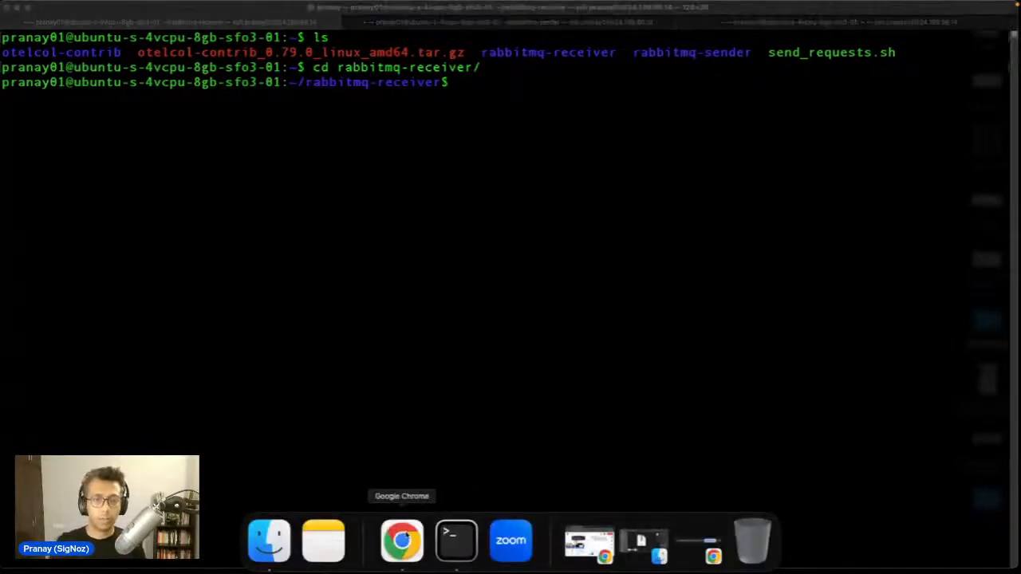
click(401, 544)
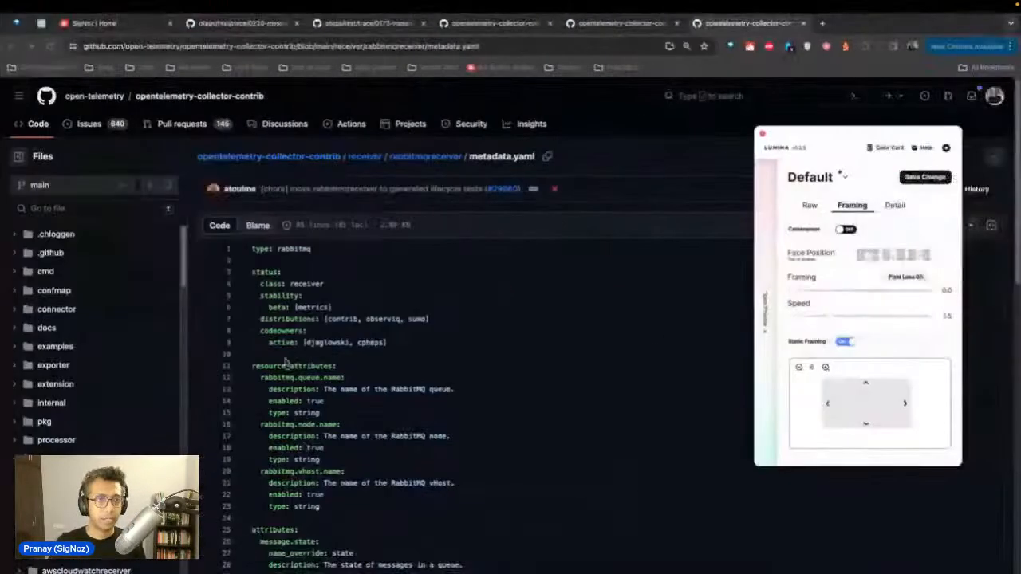
key(super+f)
click(42, 23)
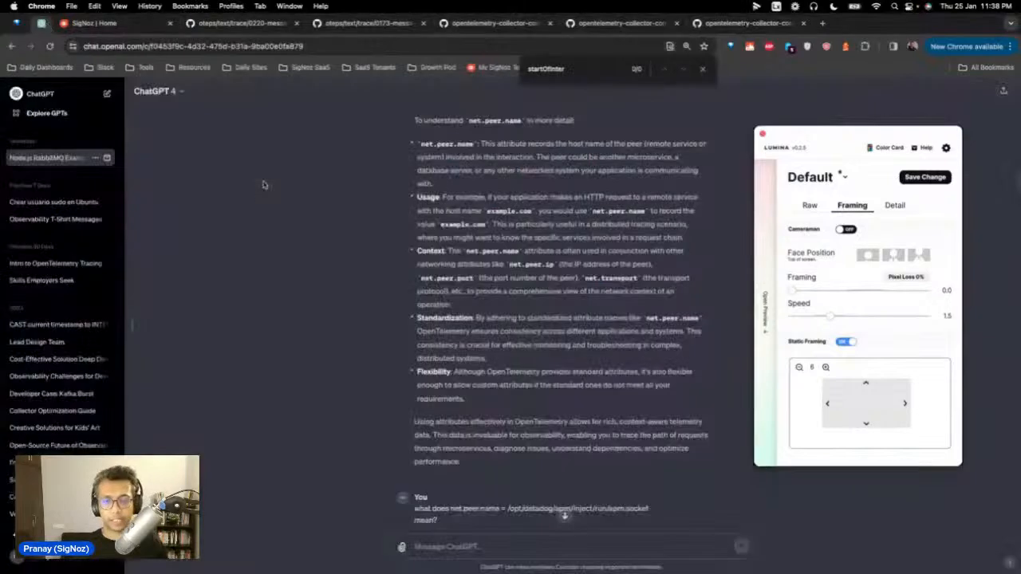
scroll(264, 185, up, 20)
scroll(263, 185, up, 10)
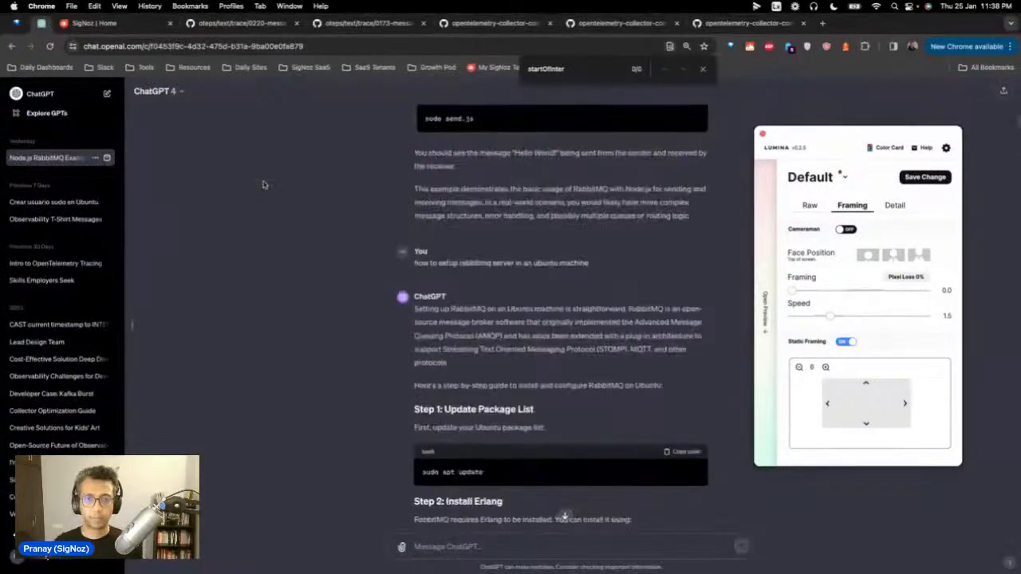
scroll(263, 185, up, 10)
scroll(265, 185, up, 1)
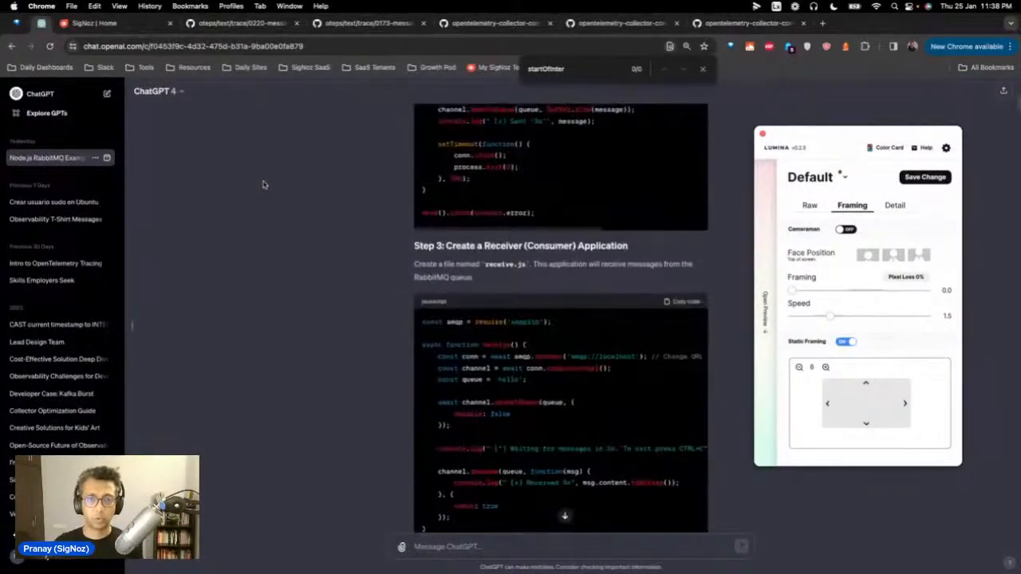
scroll(263, 185, up, 5)
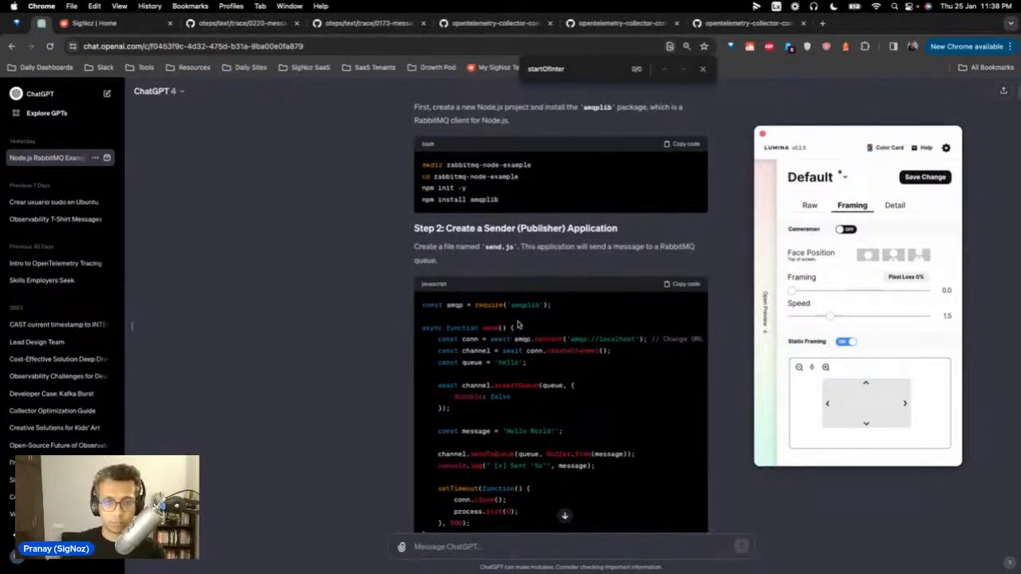
scroll(517, 325, up, 3)
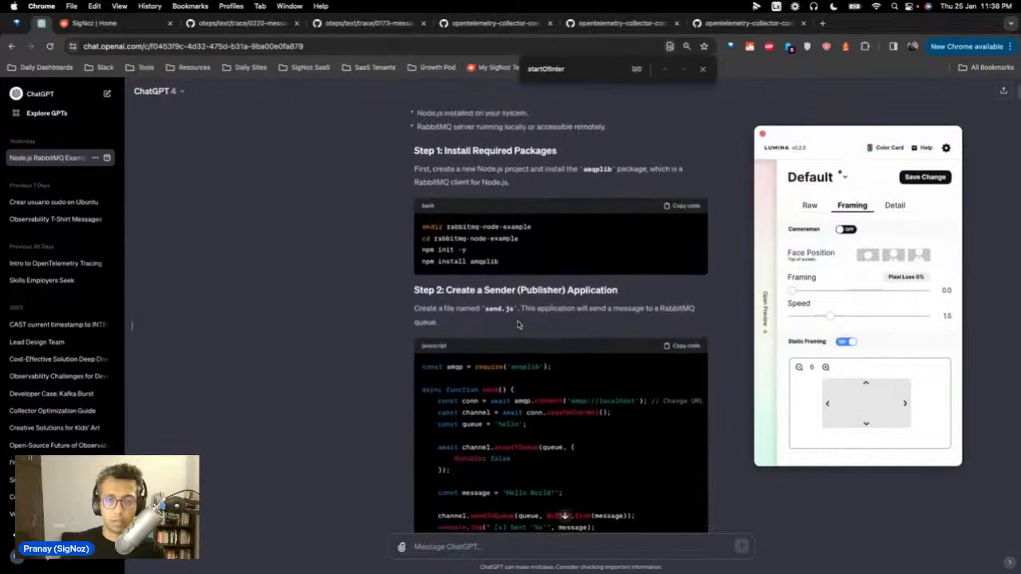
scroll(517, 325, up, 6)
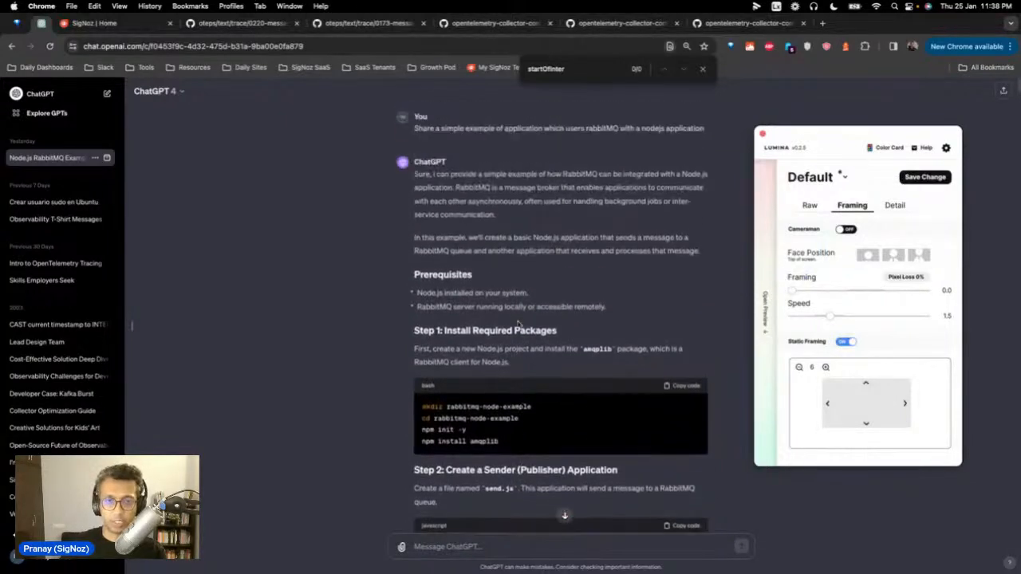
Step: Scroll down to the receive.js code and Step 4 Run the Applications
scroll(605, 373, down, 10)
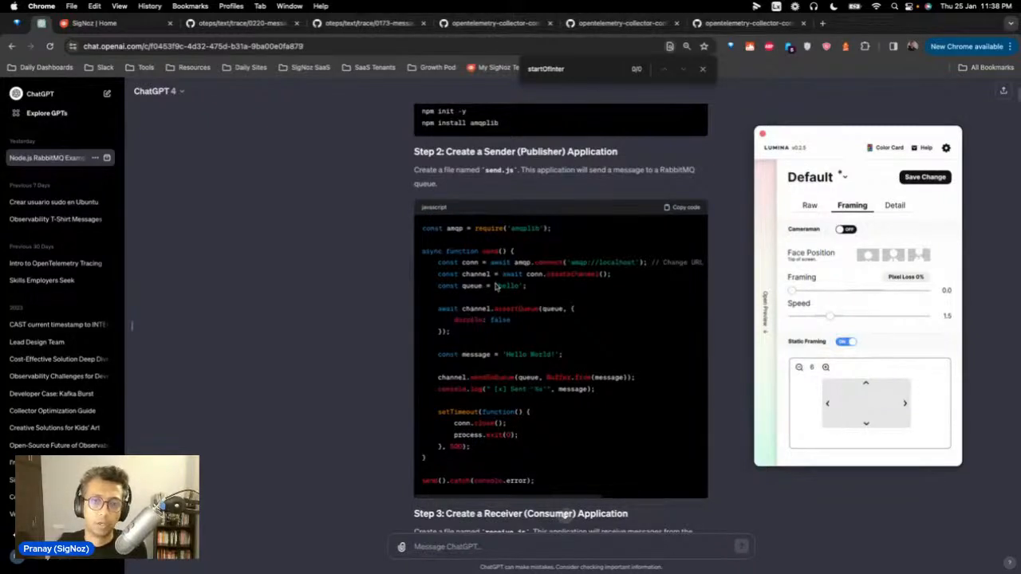
scroll(549, 359, down, 2)
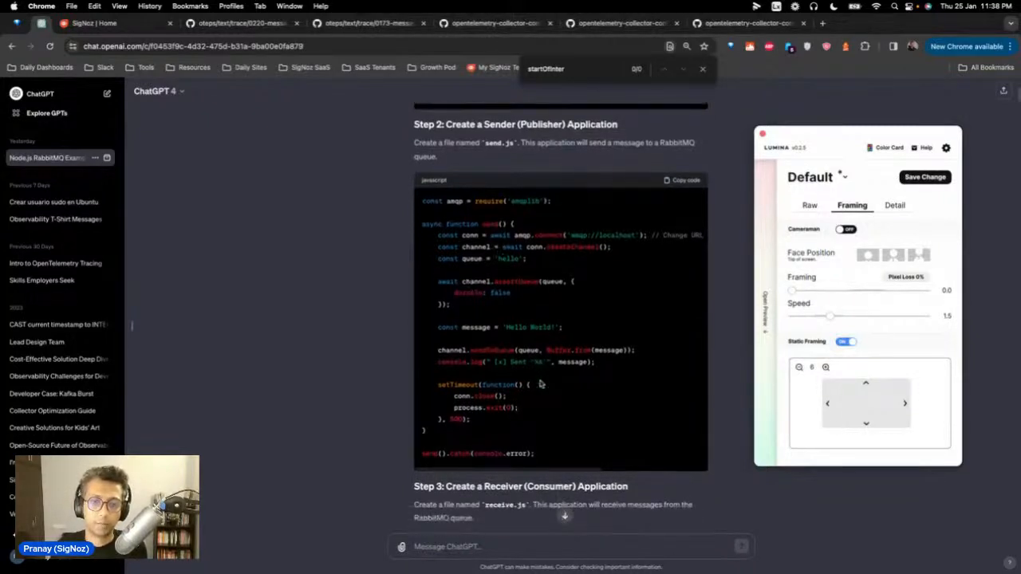
scroll(539, 384, down, 15)
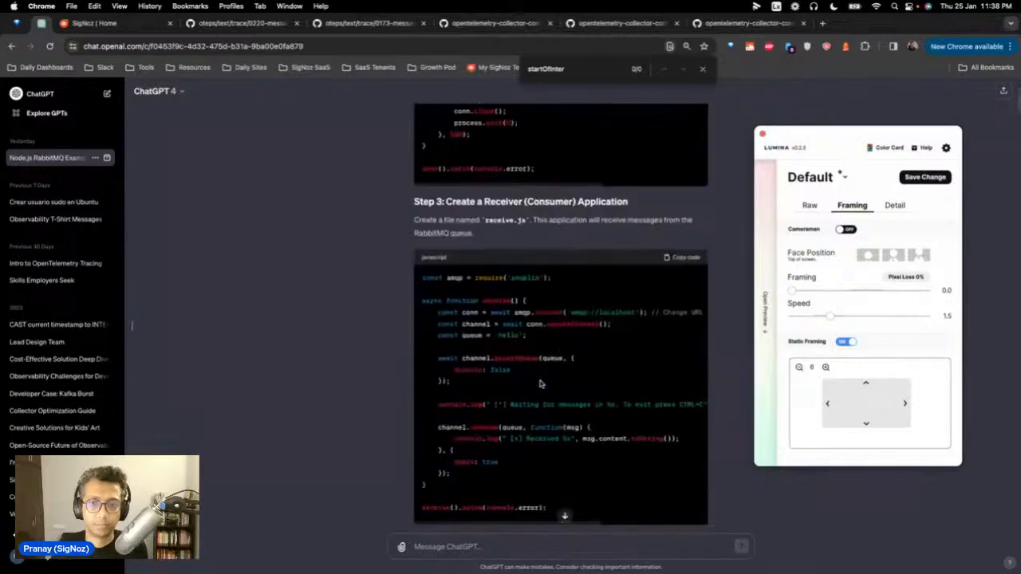
scroll(540, 383, down, 15)
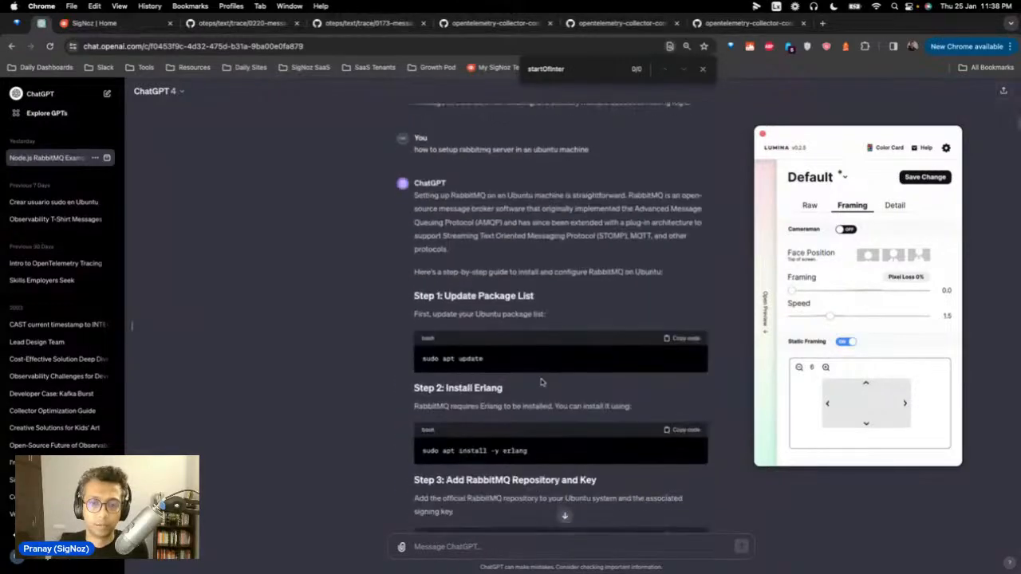
scroll(541, 384, down, 15)
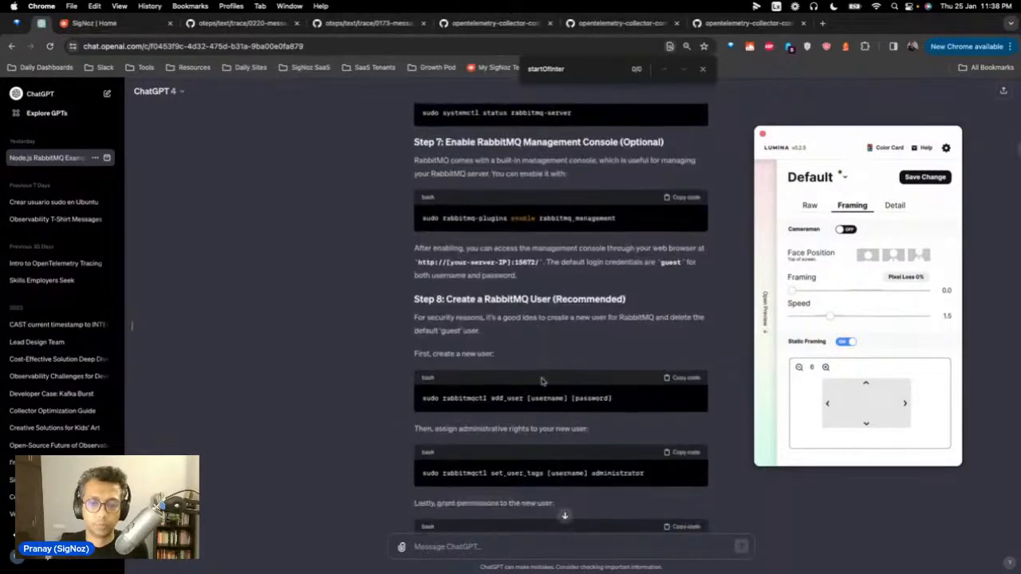
scroll(543, 382, down, 15)
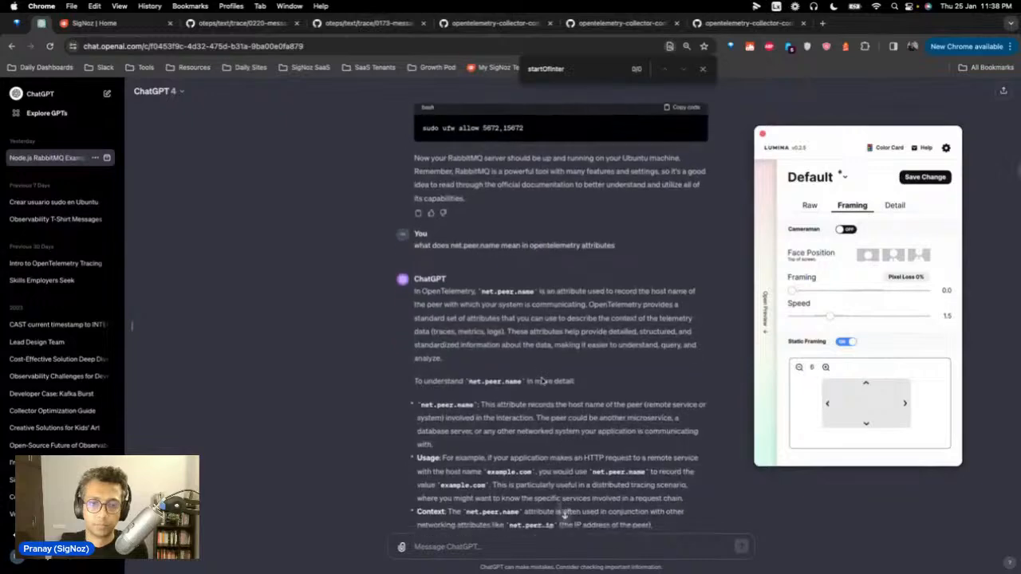
scroll(545, 381, down, 15)
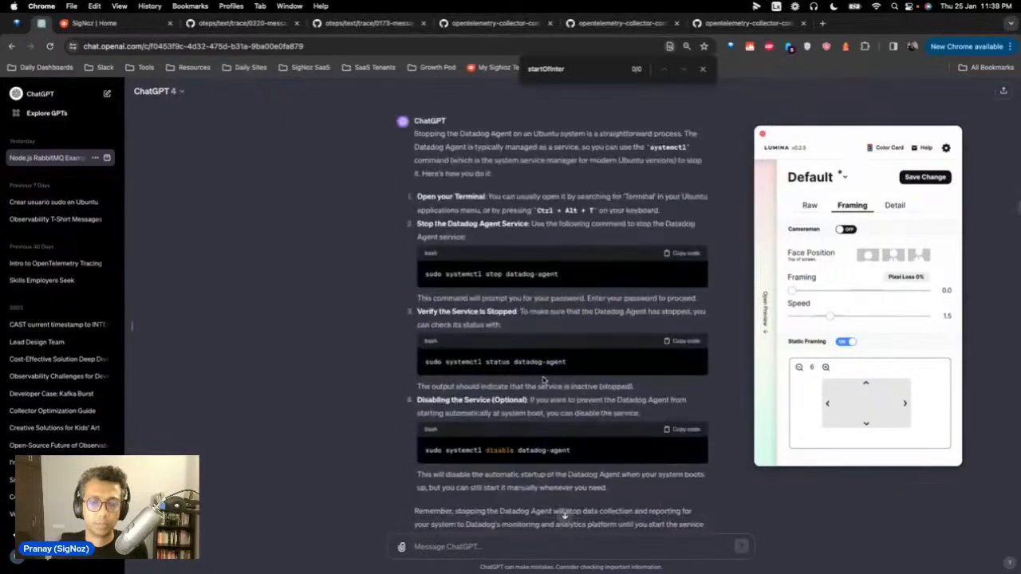
scroll(545, 381, down, 15)
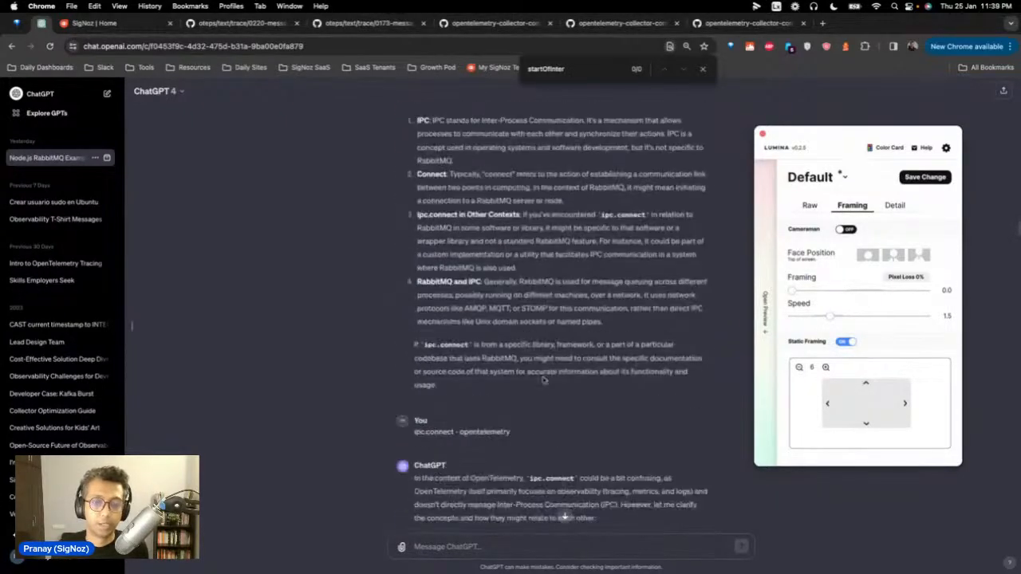
scroll(545, 381, down, 15)
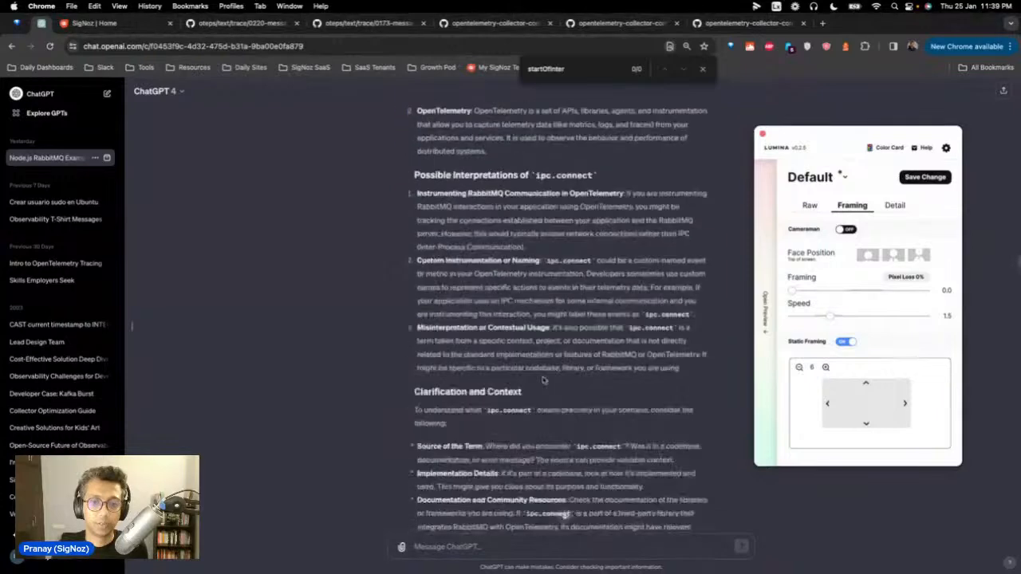
scroll(545, 380, down, 15)
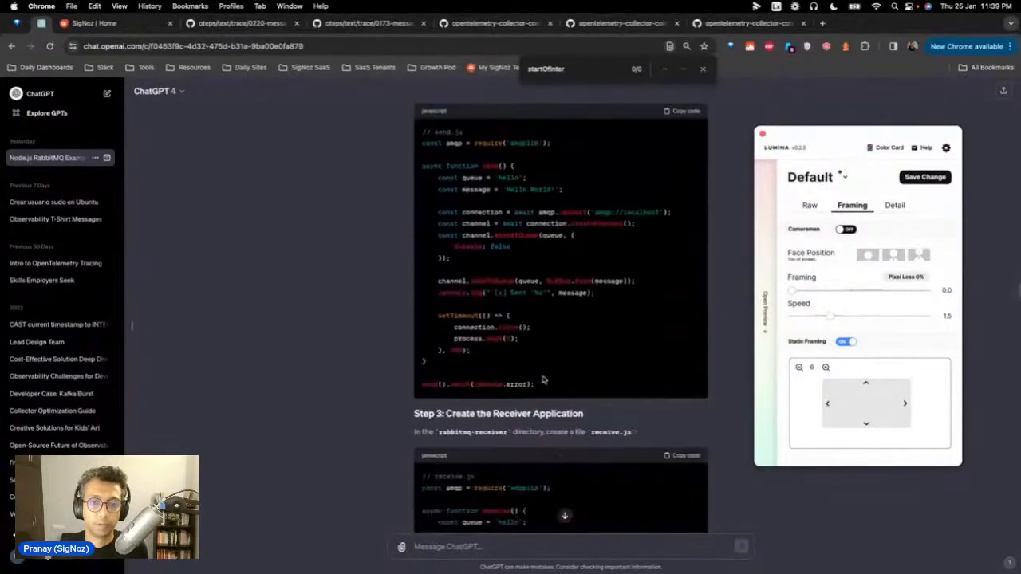
scroll(542, 379, down, 5)
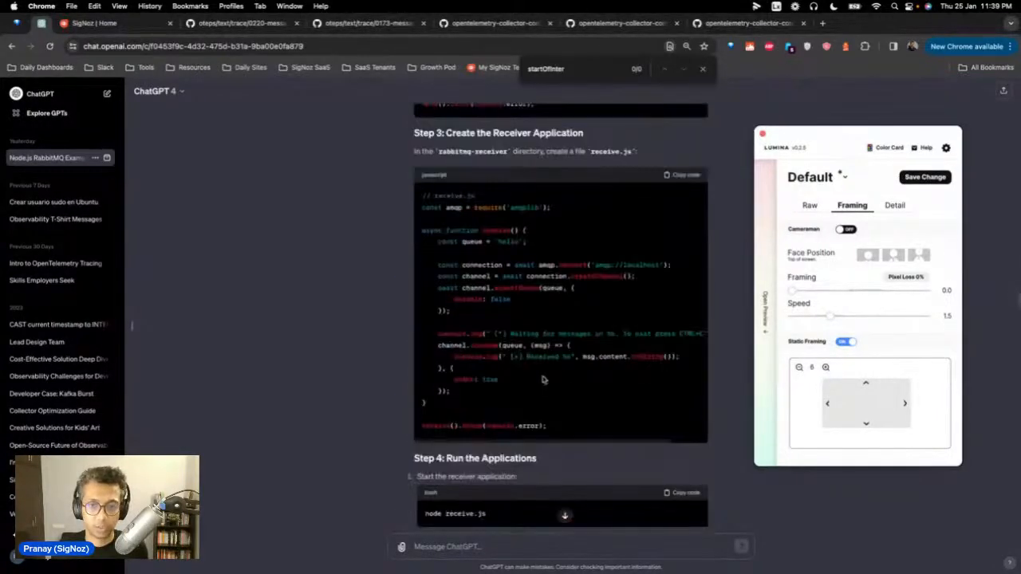
scroll(542, 380, down, 15)
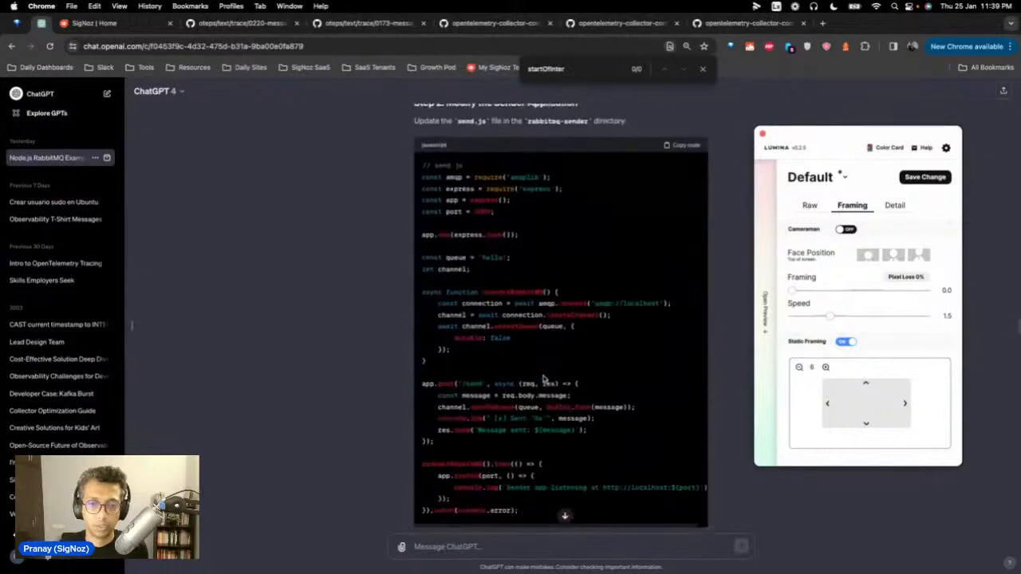
Step: Read through the Express-based send.js for rabbitmq-sender and Step 3's receive.js for rabbitmq-receiver
scroll(547, 389, down, 1)
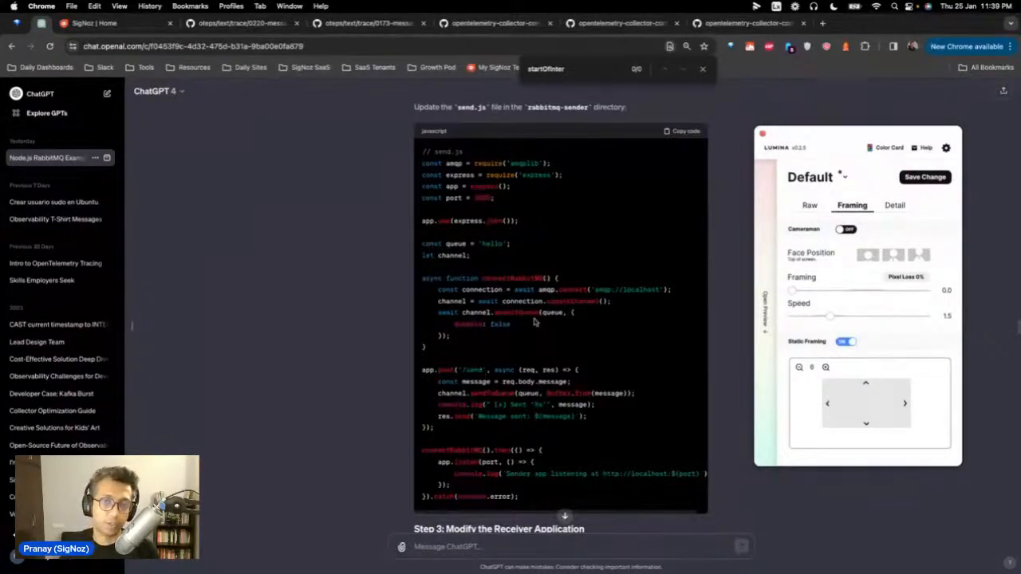
scroll(534, 321, up, 1)
scroll(505, 316, up, 1)
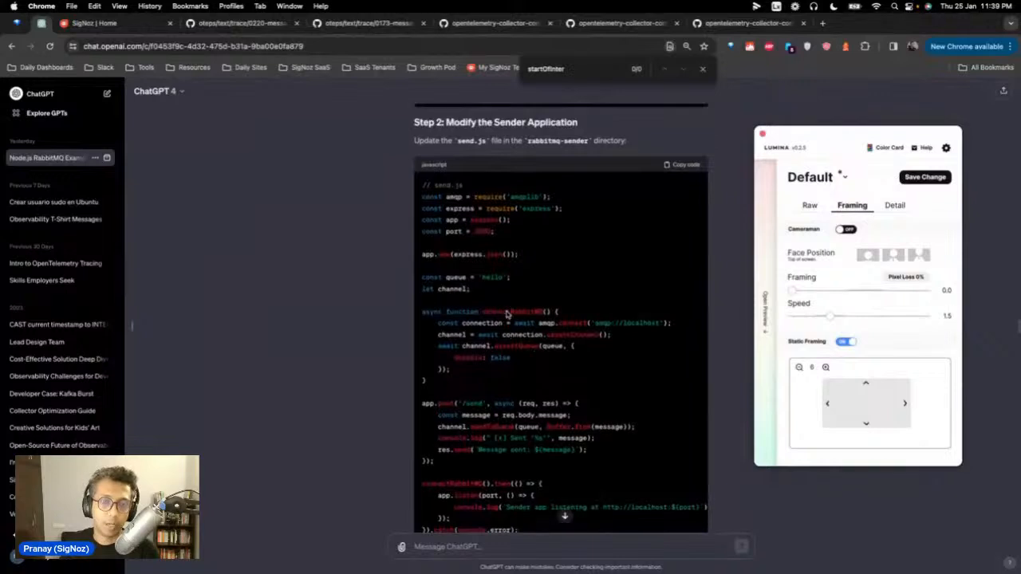
scroll(506, 316, up, 2)
scroll(506, 315, down, 5)
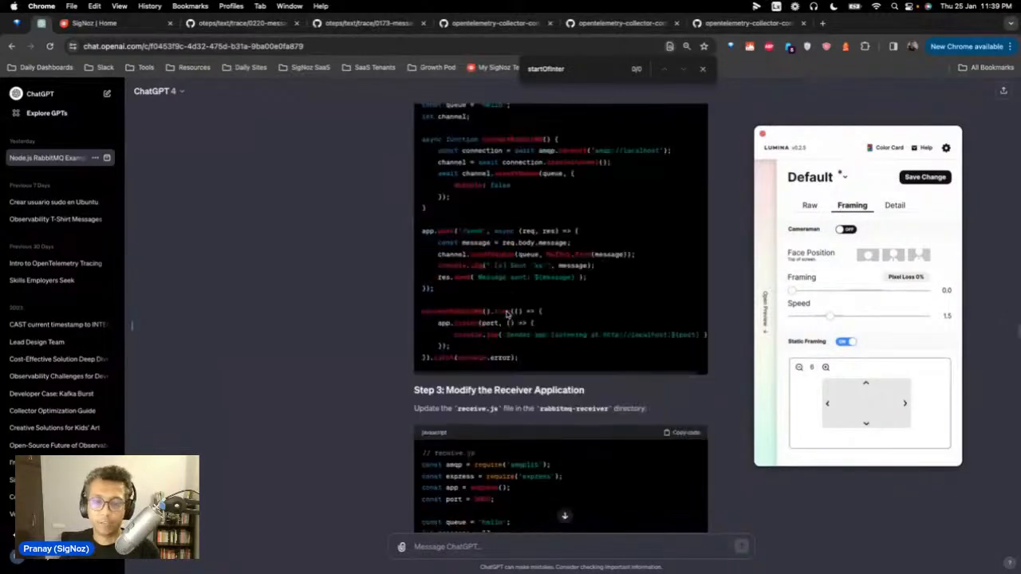
scroll(506, 315, down, 6)
scroll(507, 315, down, 1)
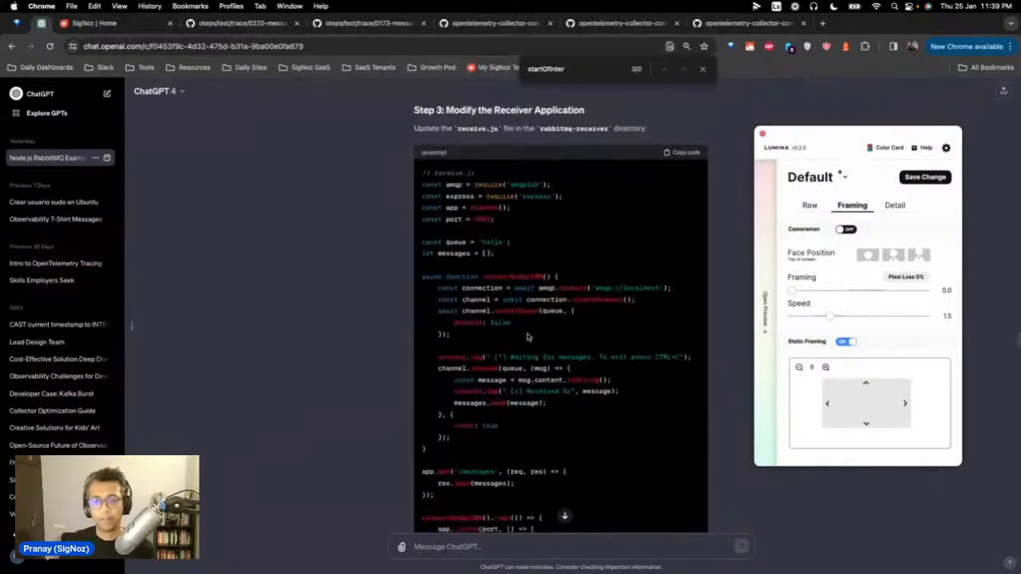
scroll(527, 338, down, 2)
scroll(527, 338, down, 1)
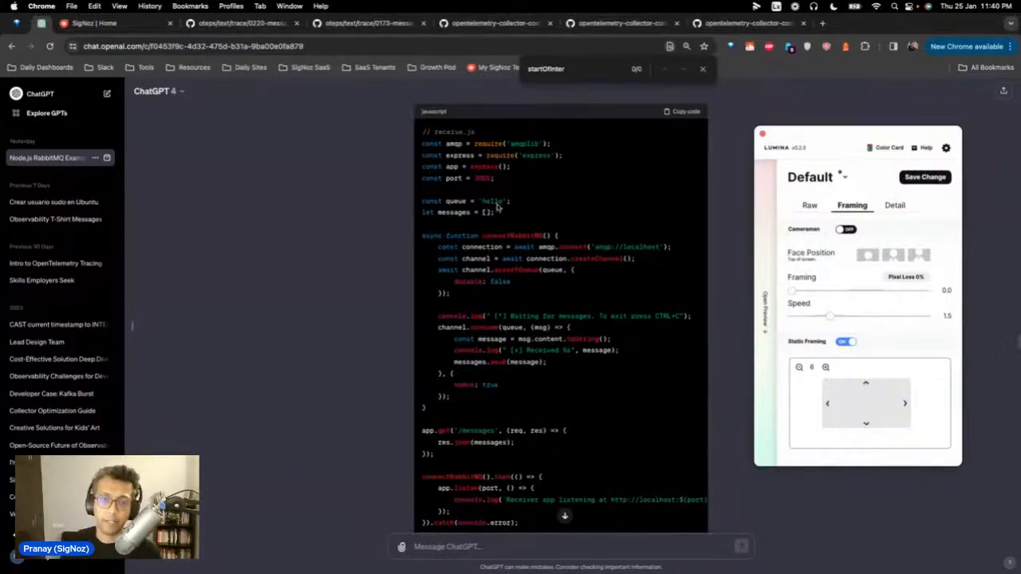
scroll(569, 311, up, 1)
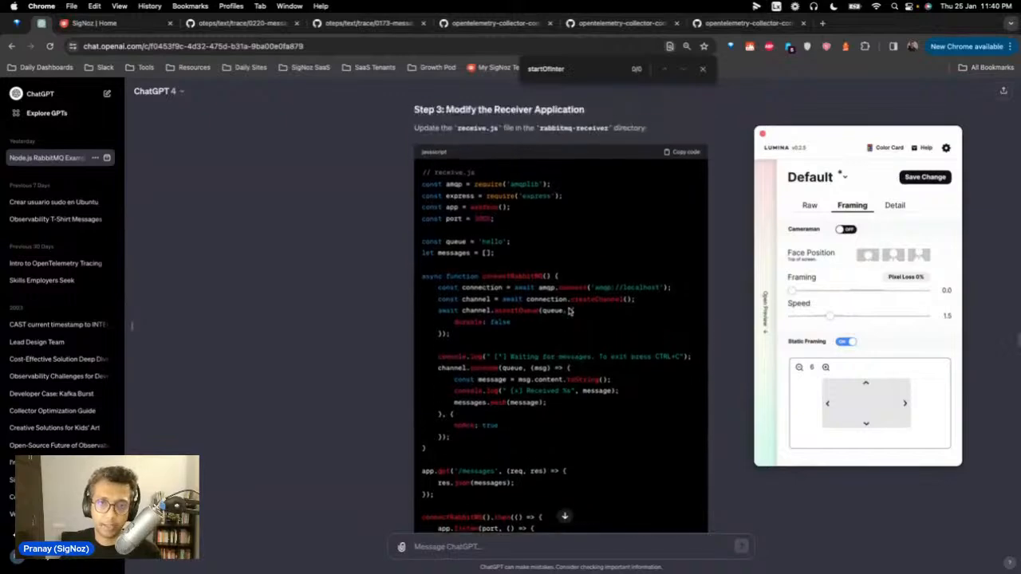
scroll(569, 311, up, 10)
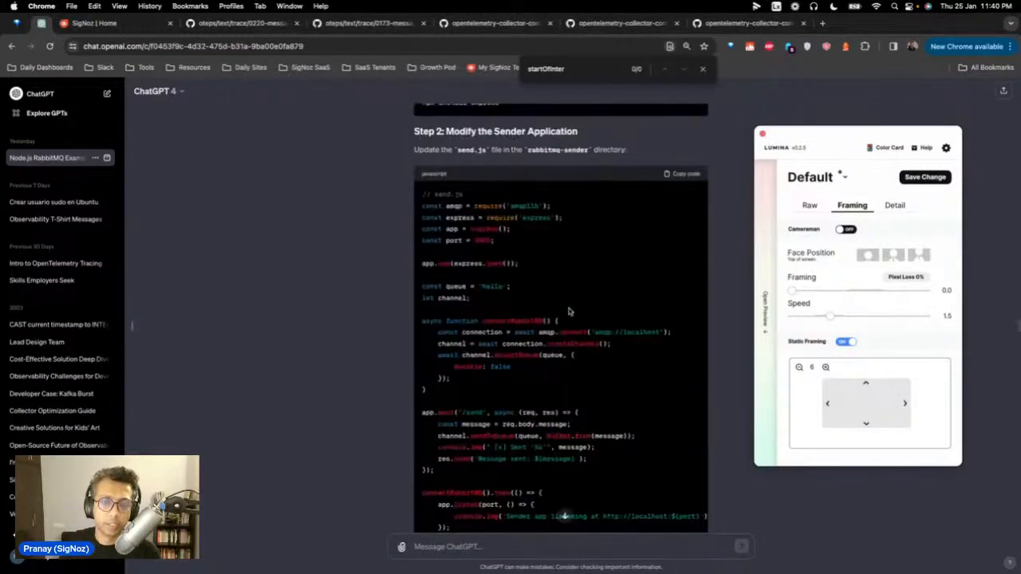
scroll(570, 311, up, 4)
scroll(570, 311, down, 8)
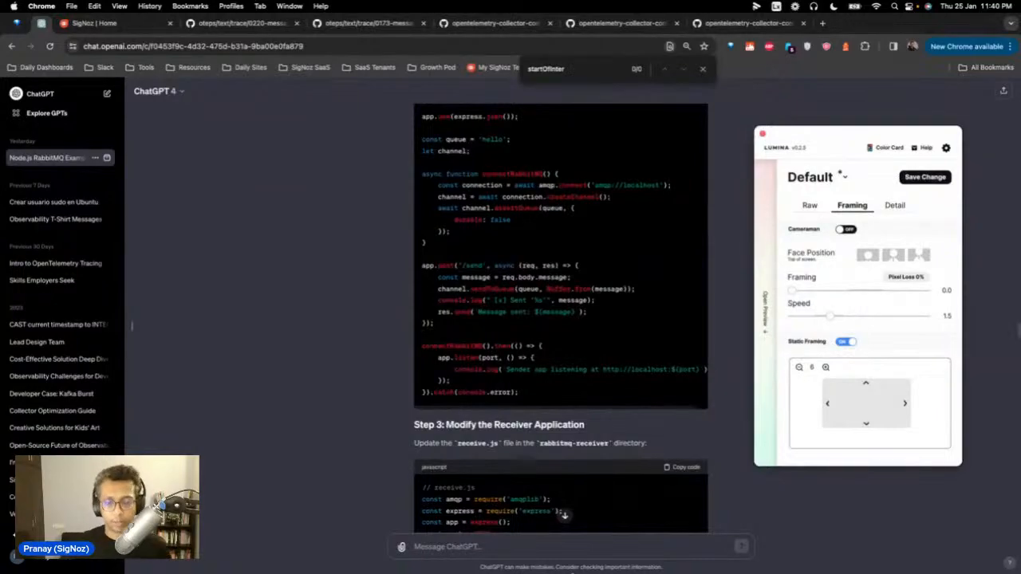
Step: List the files in the rabbitmq-receiver folder in Terminal
mouse_move(573, 573)
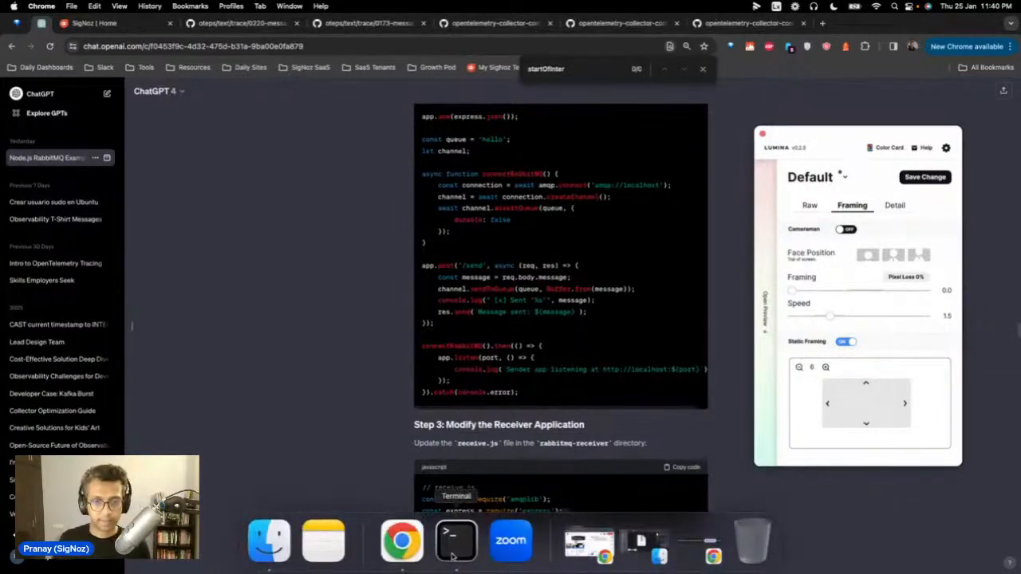
click(453, 551)
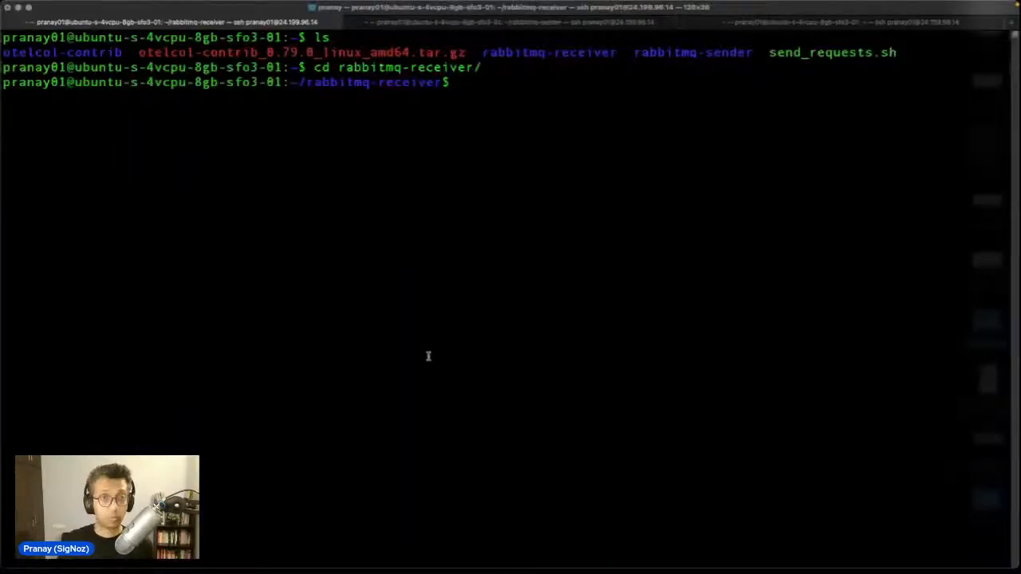
text(ls)
key(Return)
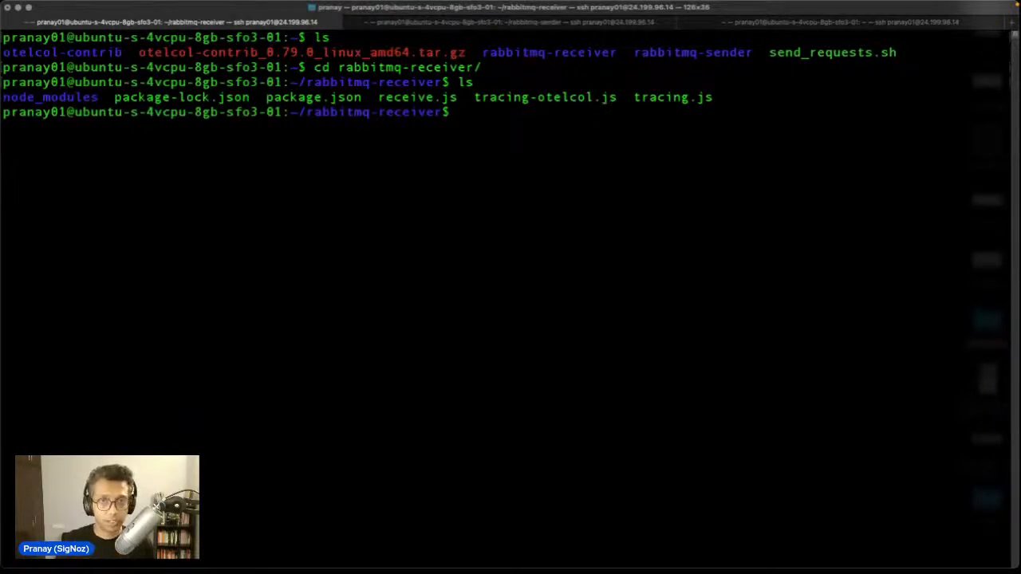
Step: List the rabbitmq-sender folder's files on a cleared screen, then return to ChatGPT
click(468, 22)
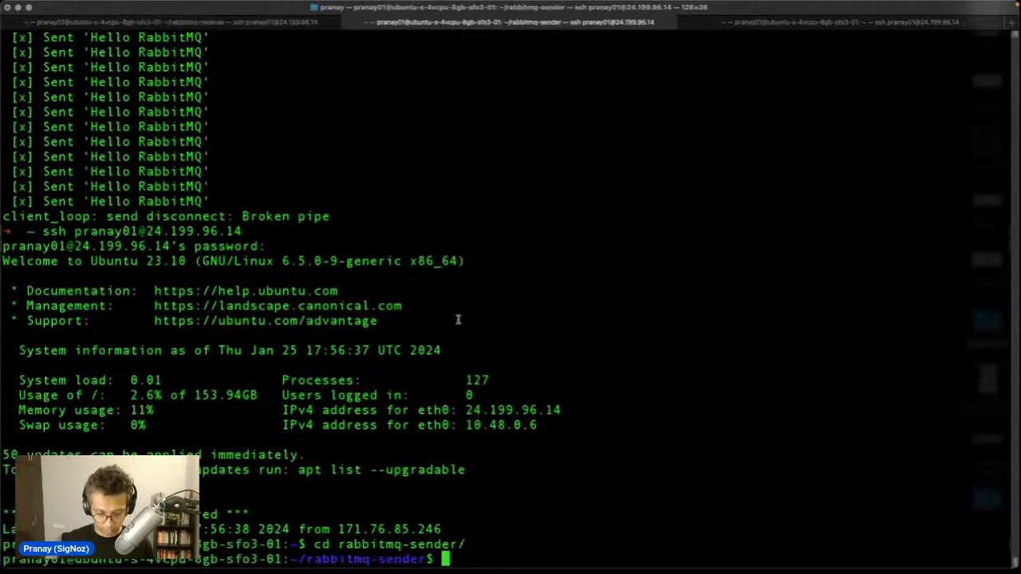
text(ls)
key(Return)
text(cl)
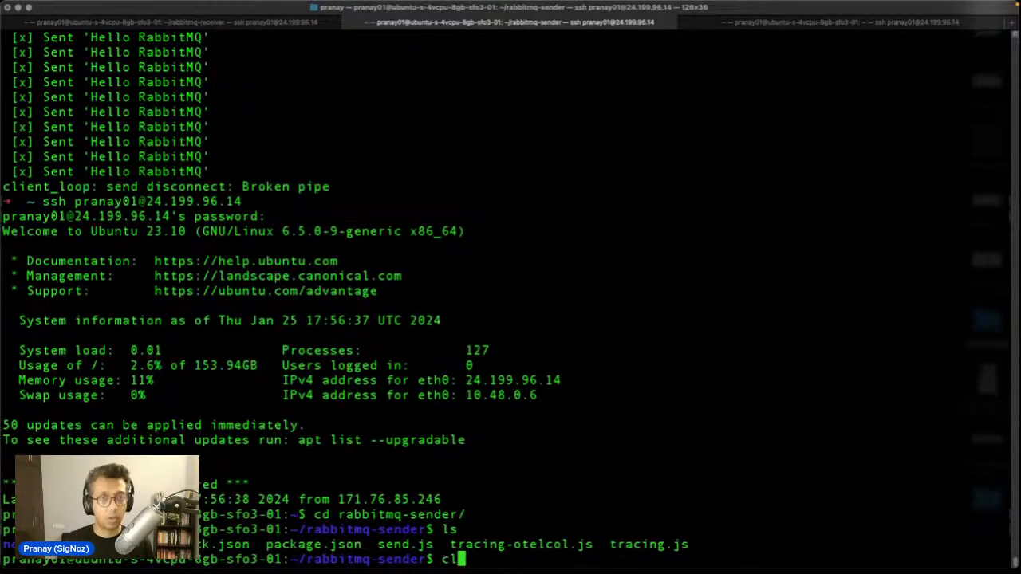
text(ear)
key(Return)
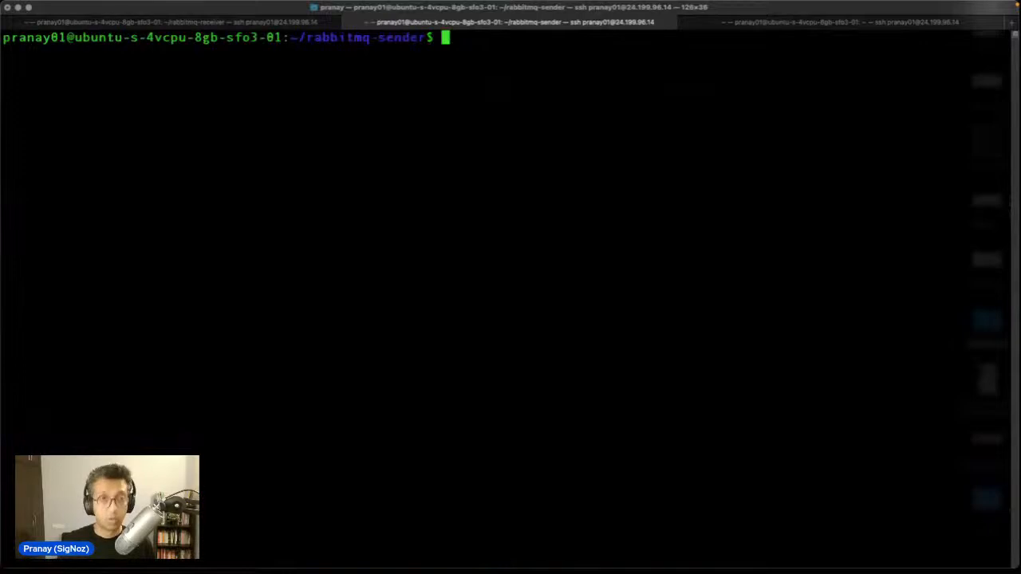
text(ls)
key(Return)
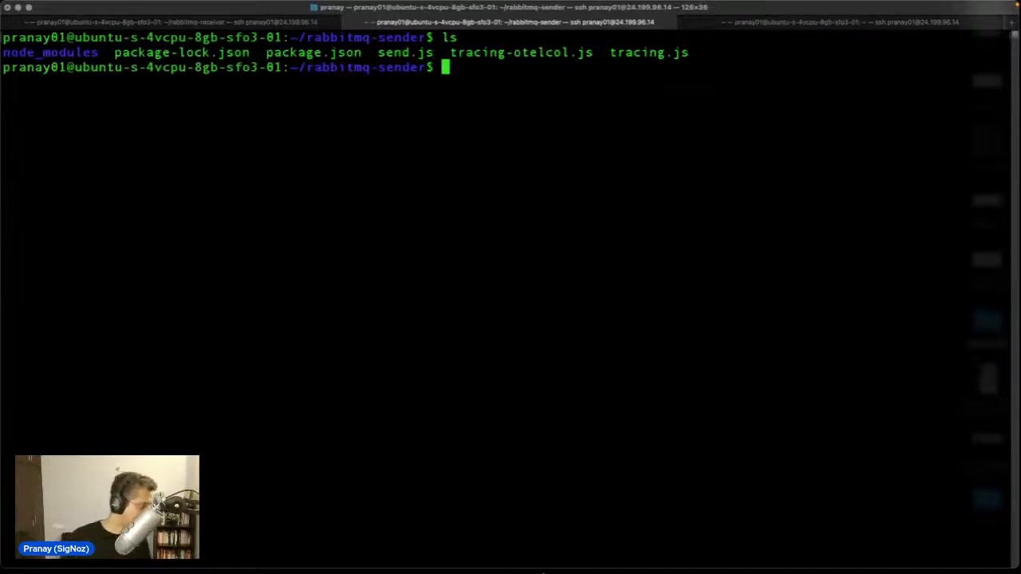
mouse_move(542, 572)
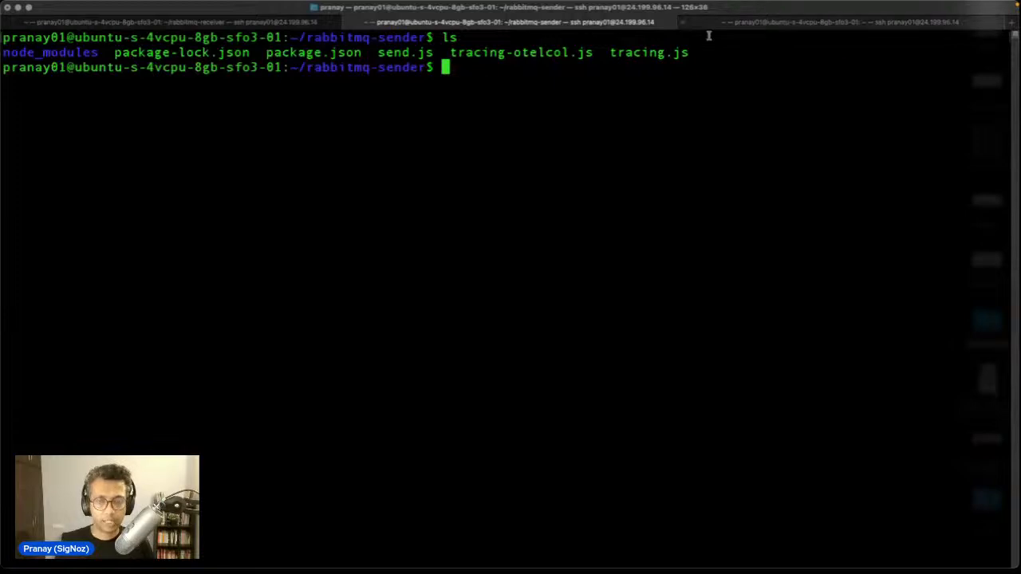
mouse_move(488, 572)
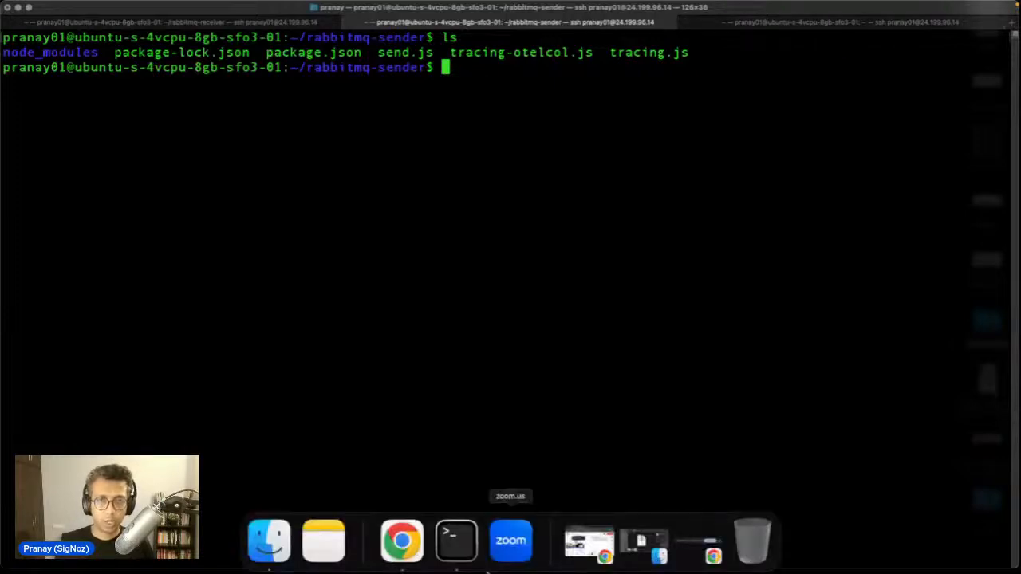
click(417, 558)
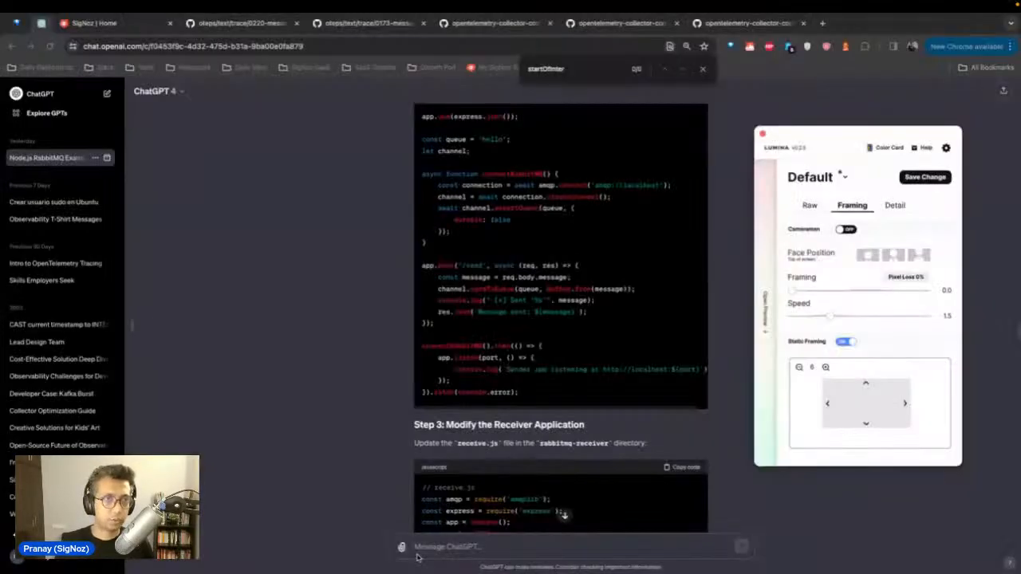
Step: Open SigNoz, check the empty Services list, and go to the Get Started page
click(110, 25)
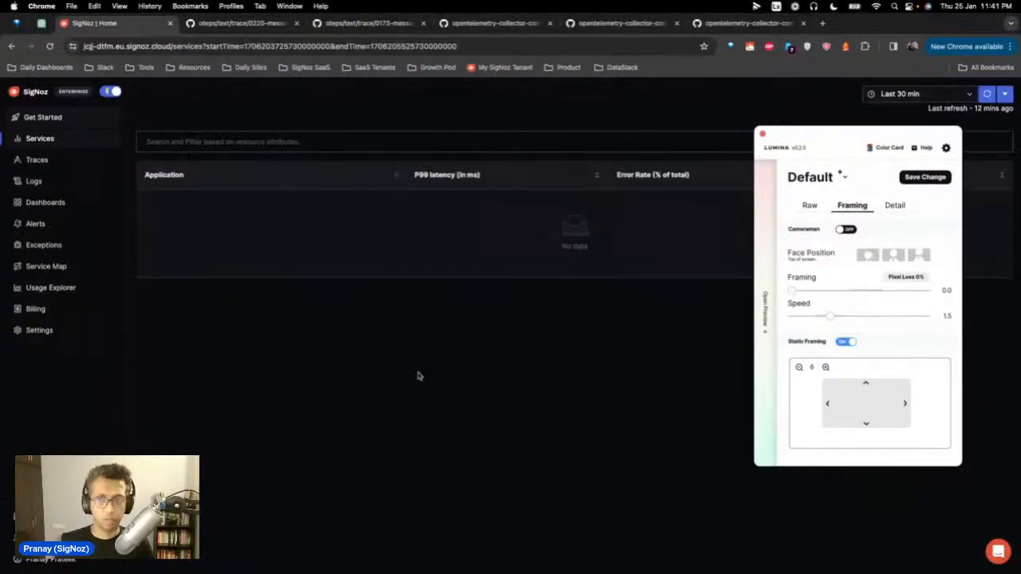
click(762, 135)
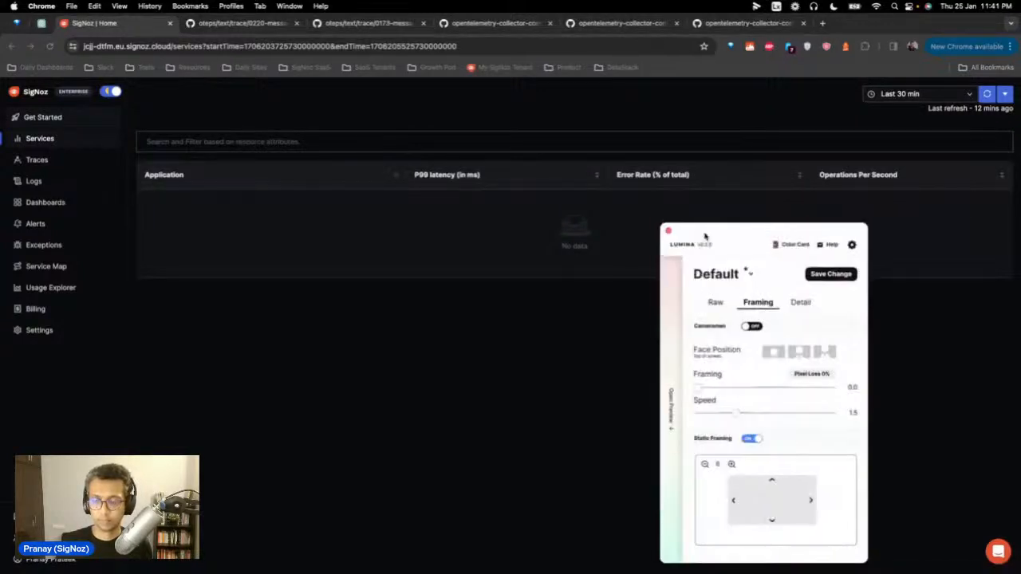
drag(704, 236, 998, 573)
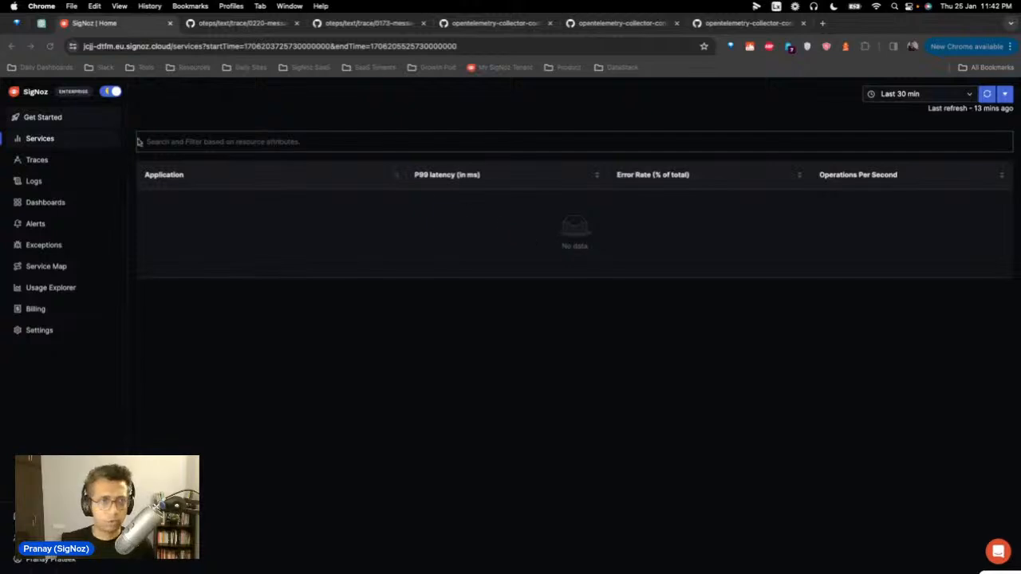
click(32, 119)
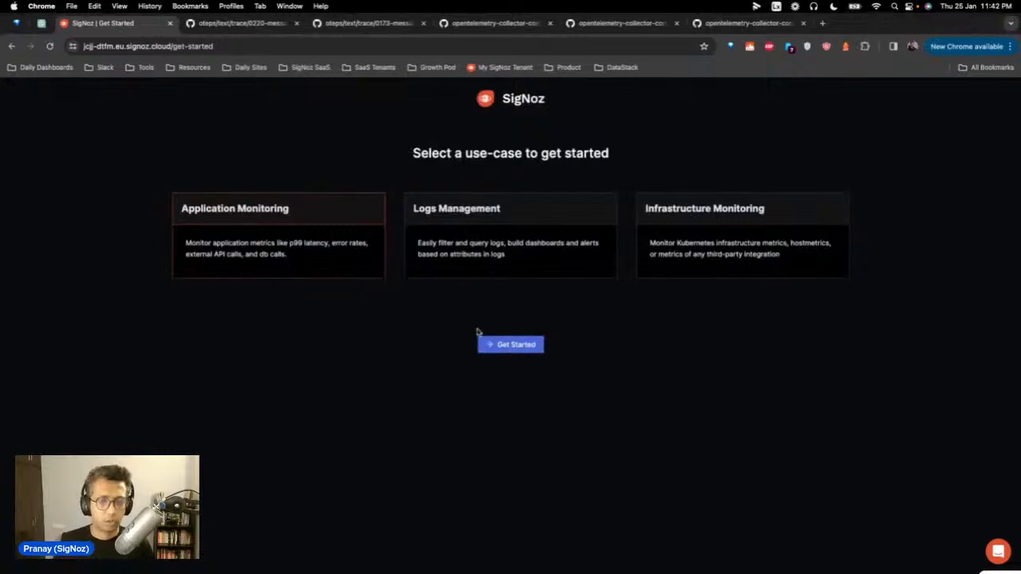
Step: Start Application Monitoring for service rabbitmq-receiver using Javascript with the Express framework
click(509, 343)
click(255, 203)
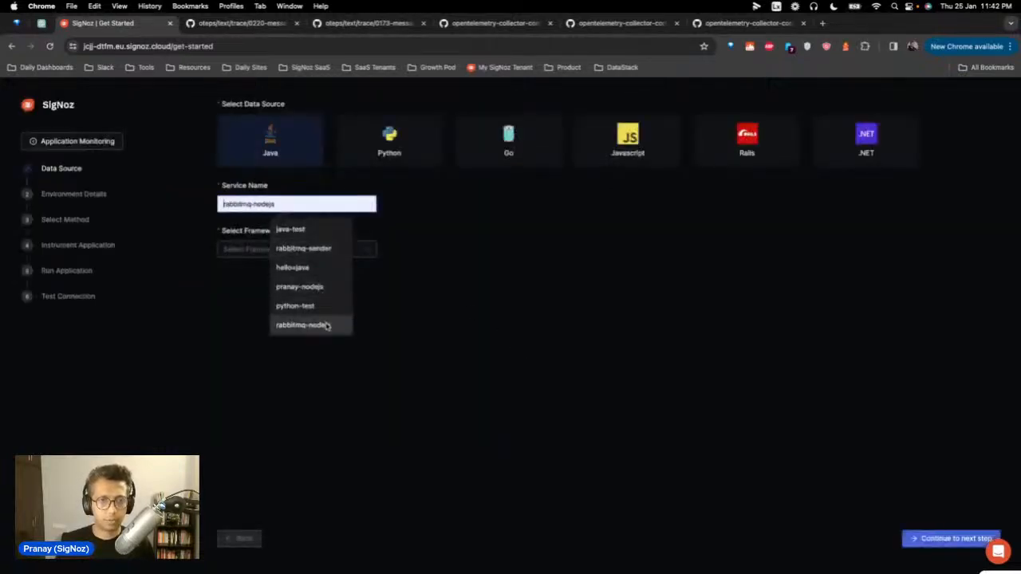
click(318, 249)
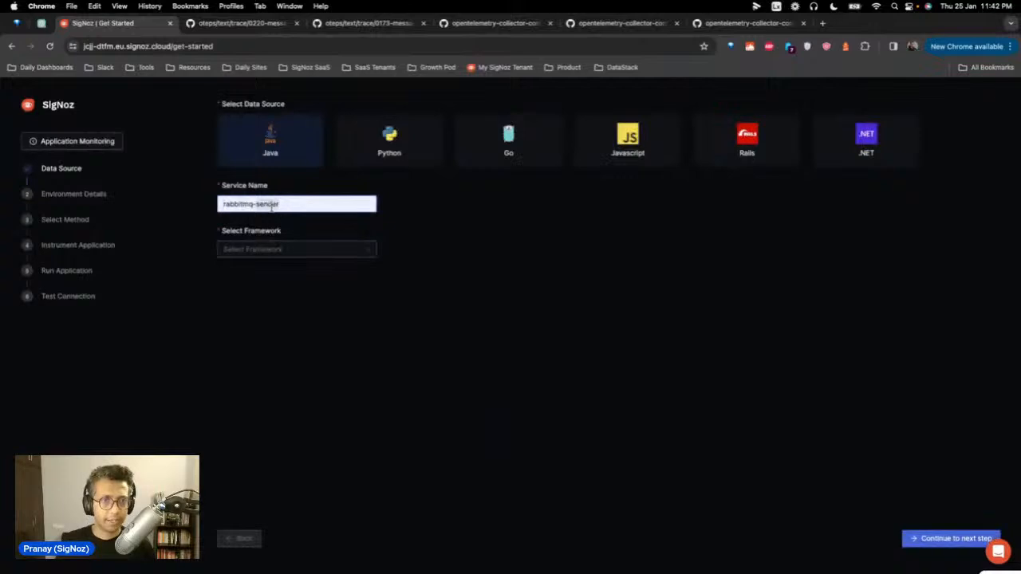
text(receiver)
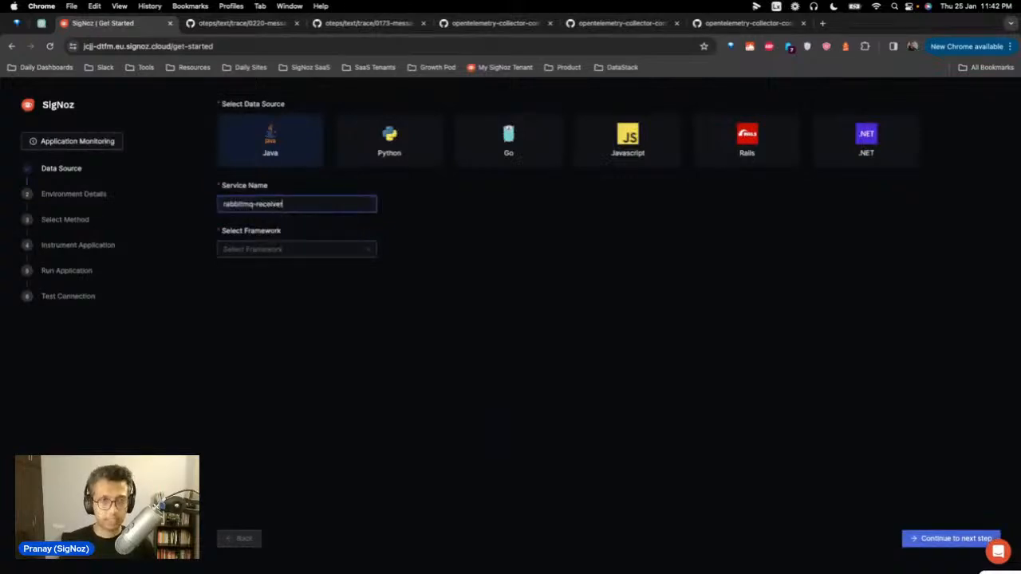
click(269, 251)
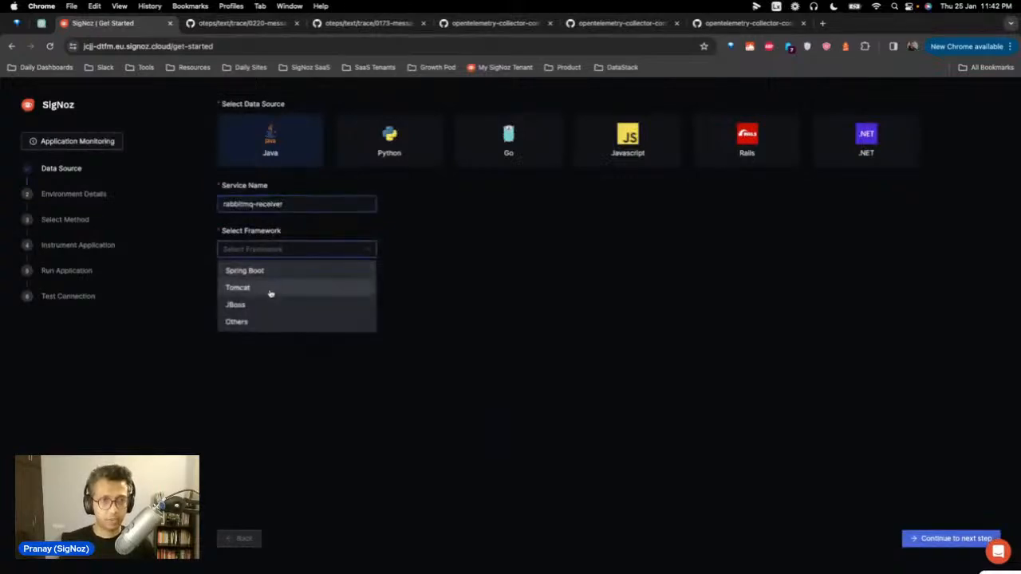
click(646, 144)
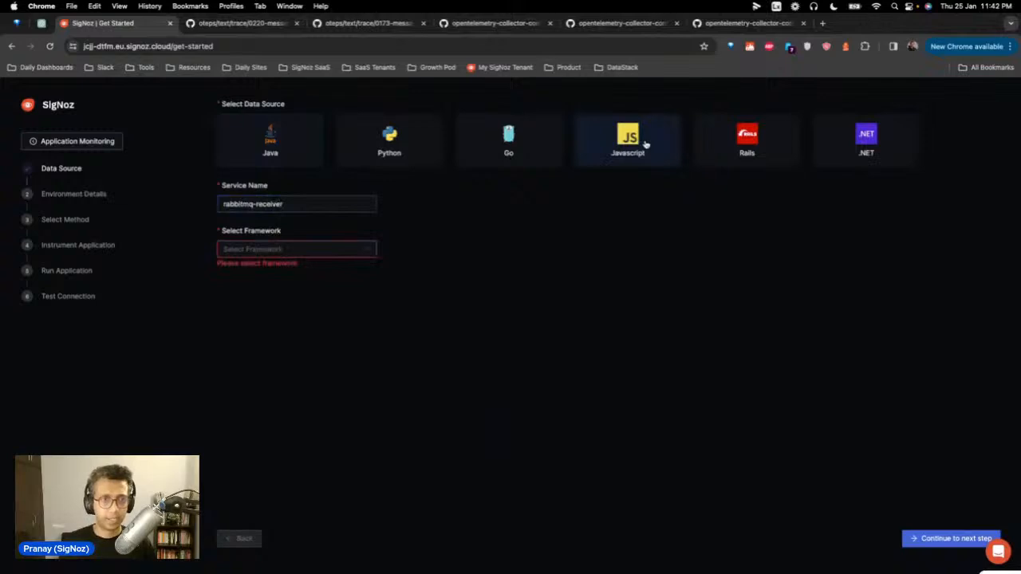
click(346, 252)
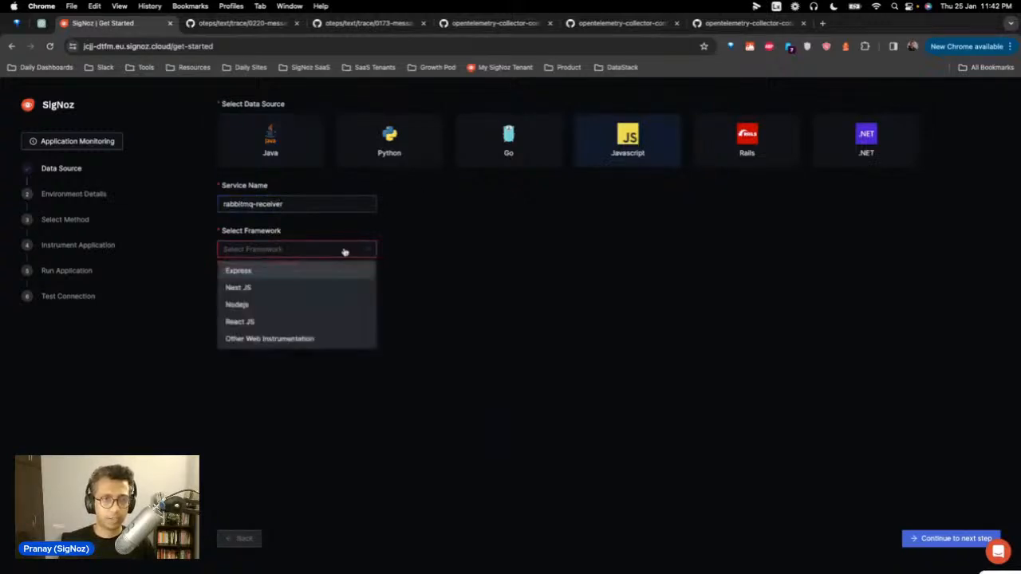
click(316, 276)
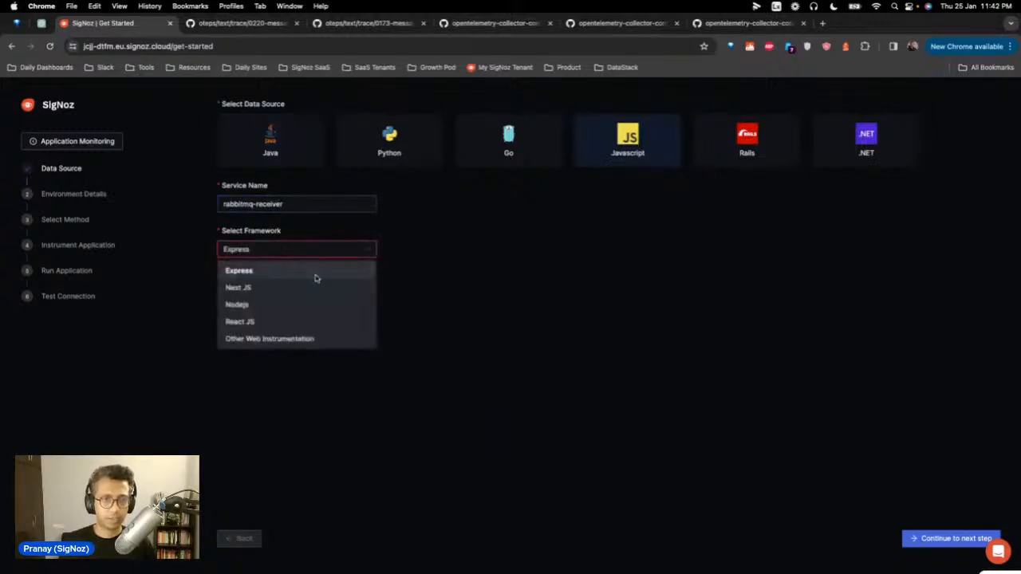
Step: Choose Linux AMD64 and the recommended collector setup to reach the collector instructions
click(951, 540)
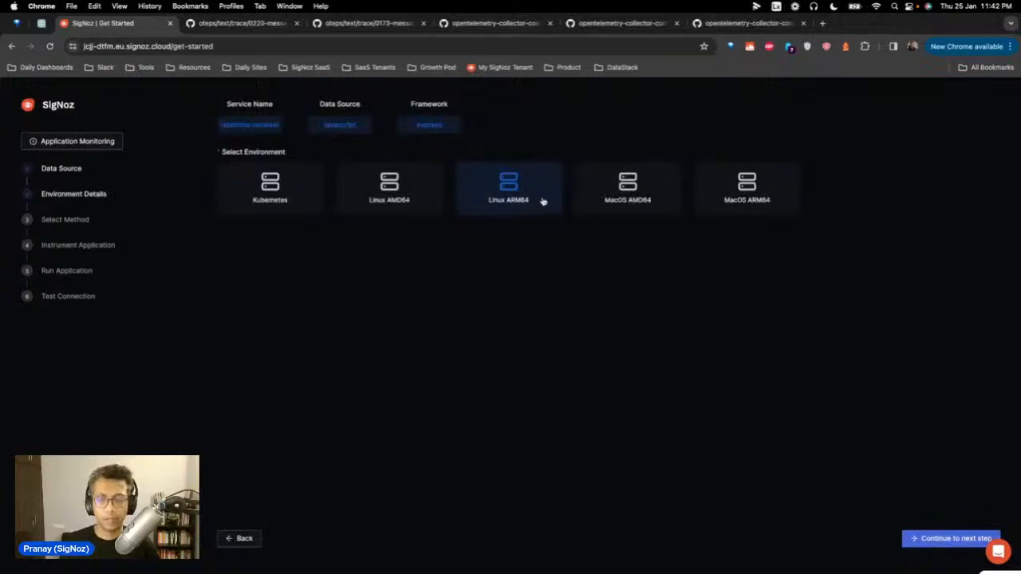
click(415, 199)
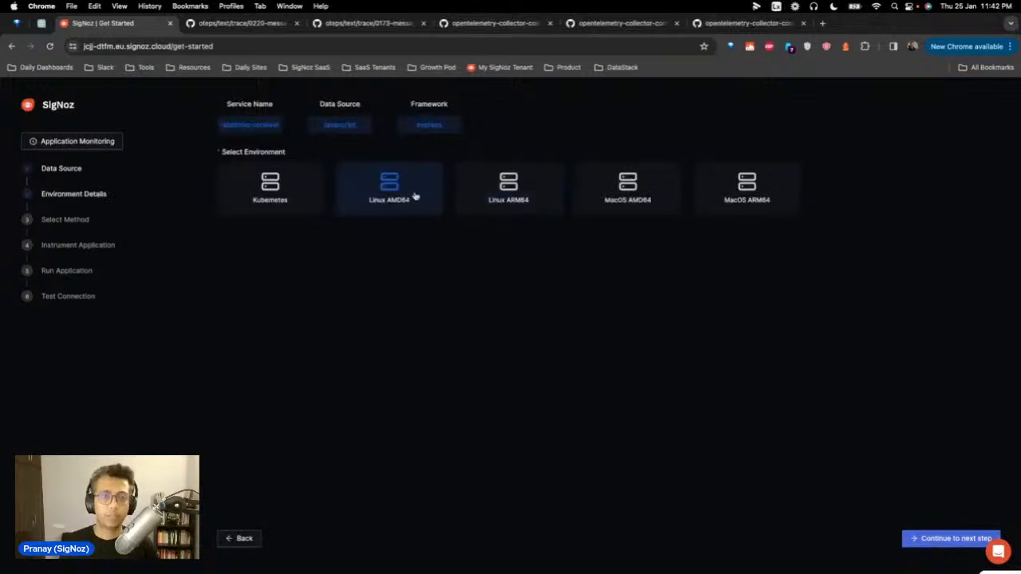
click(952, 538)
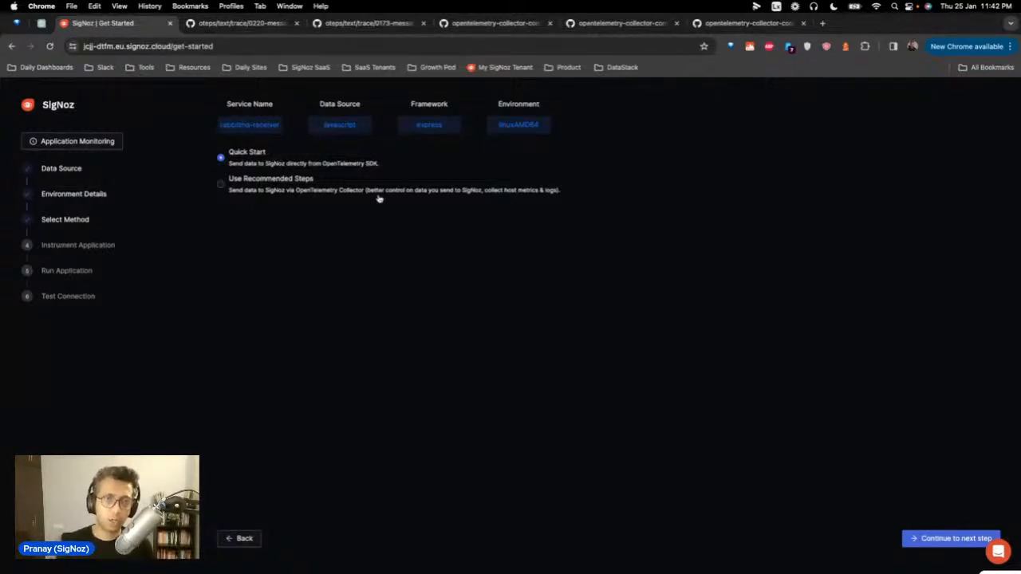
click(286, 184)
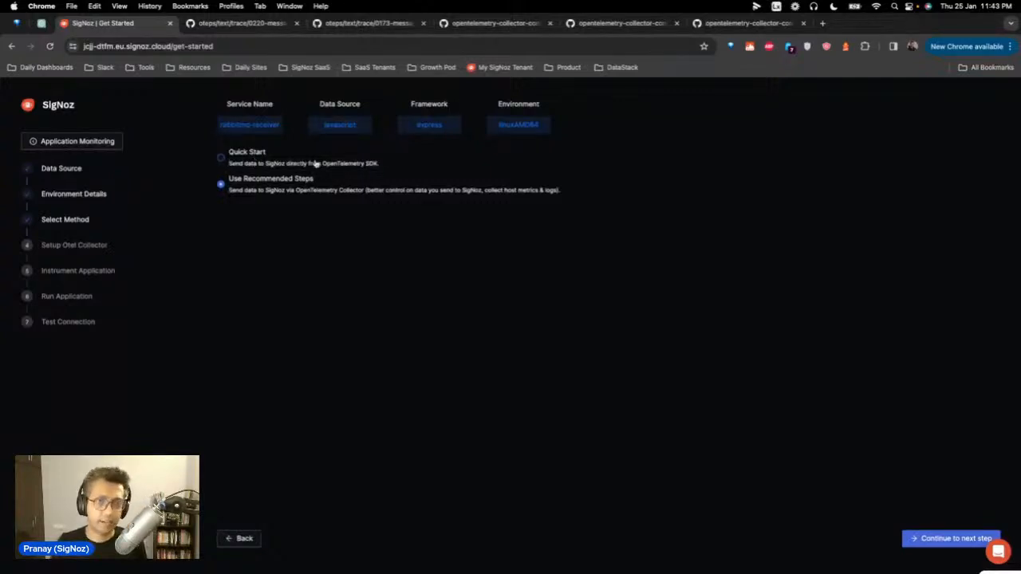
click(945, 536)
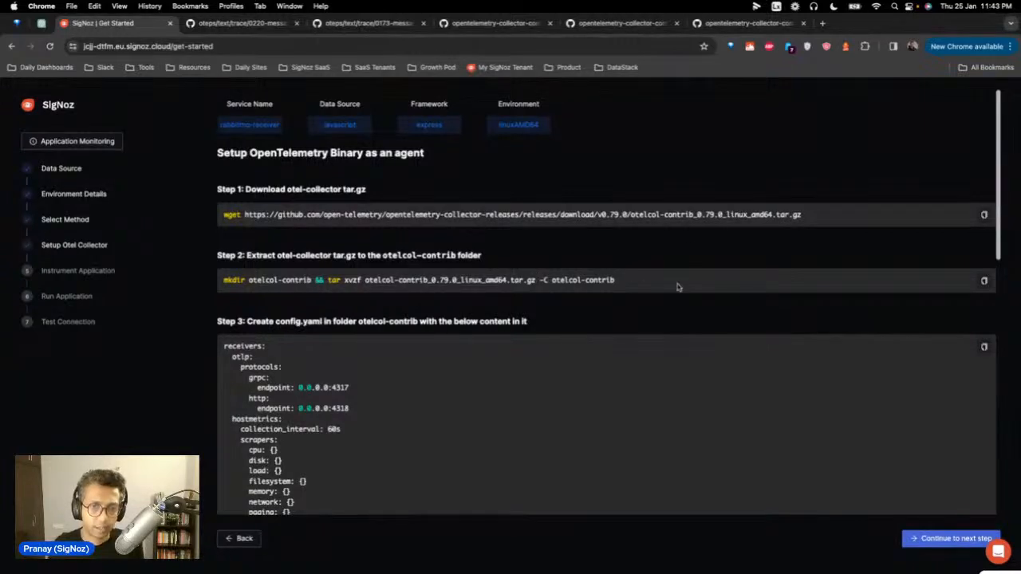
Step: Scroll through the collector config.yaml instructions, then bring up Terminal
scroll(452, 399, down, 8)
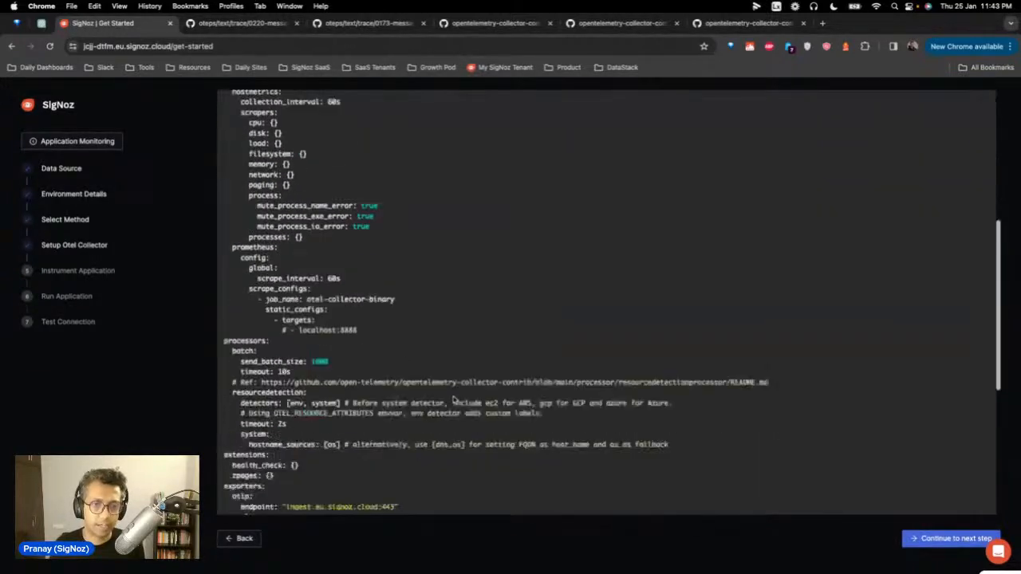
mouse_move(525, 571)
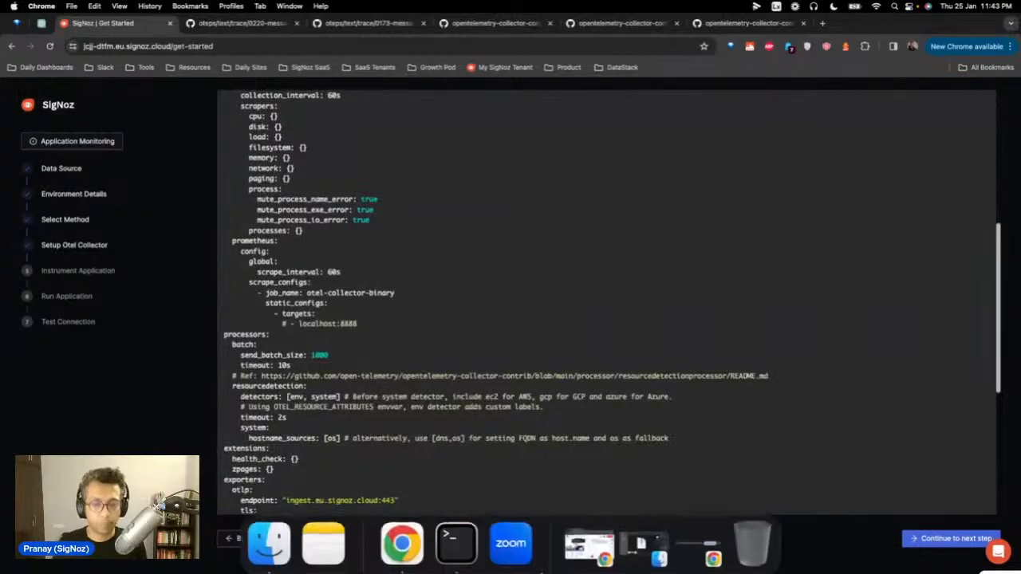
click(456, 543)
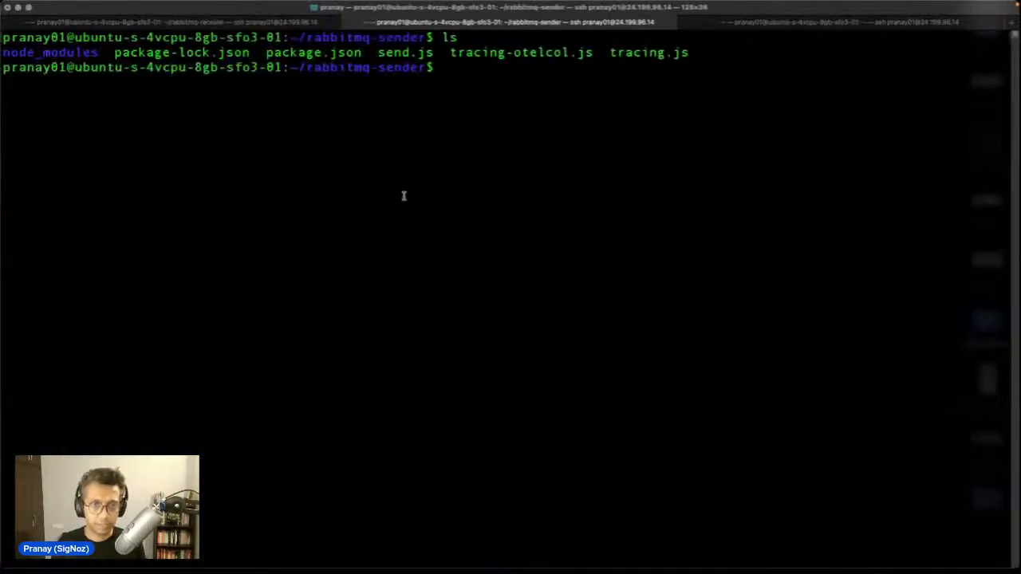
Step: In the server session, clear the screen and list the home directory
click(804, 16)
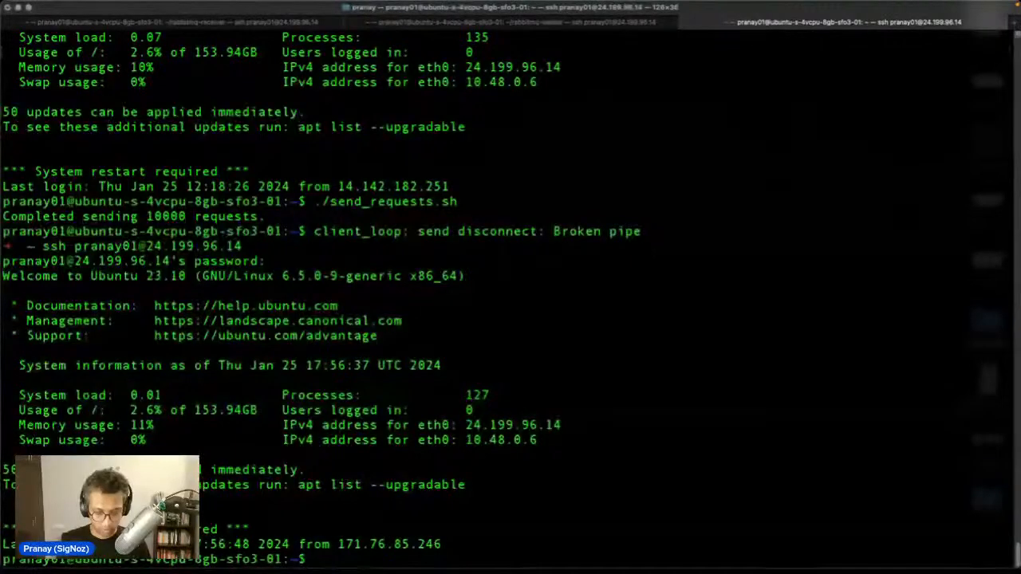
text(clear)
key(Return)
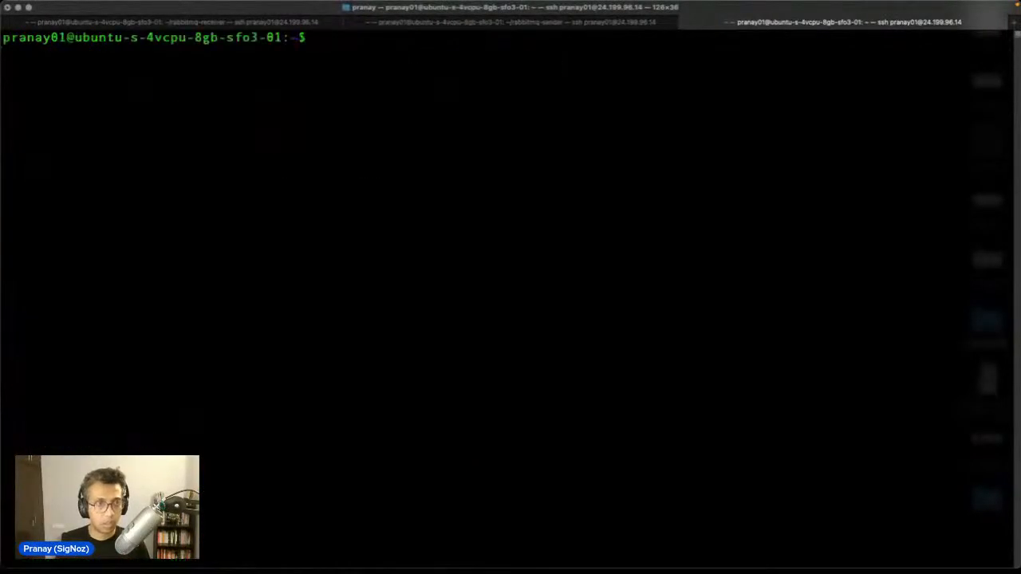
text(ls)
key(Return)
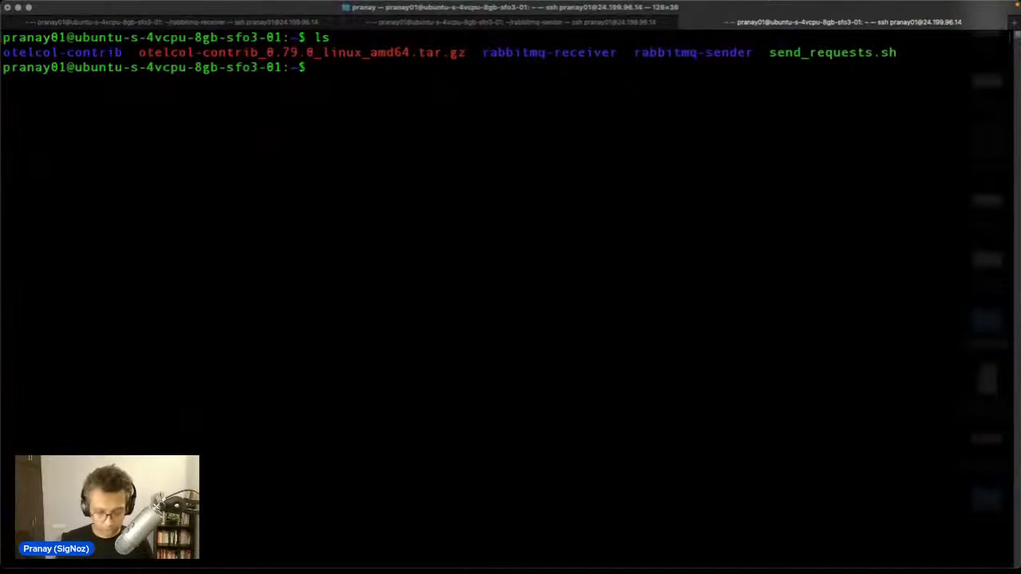
Step: Enter otelcol-contrib and list its config.yaml, binary and logs, then return to the browser
text(cd ot)
key(Tab)
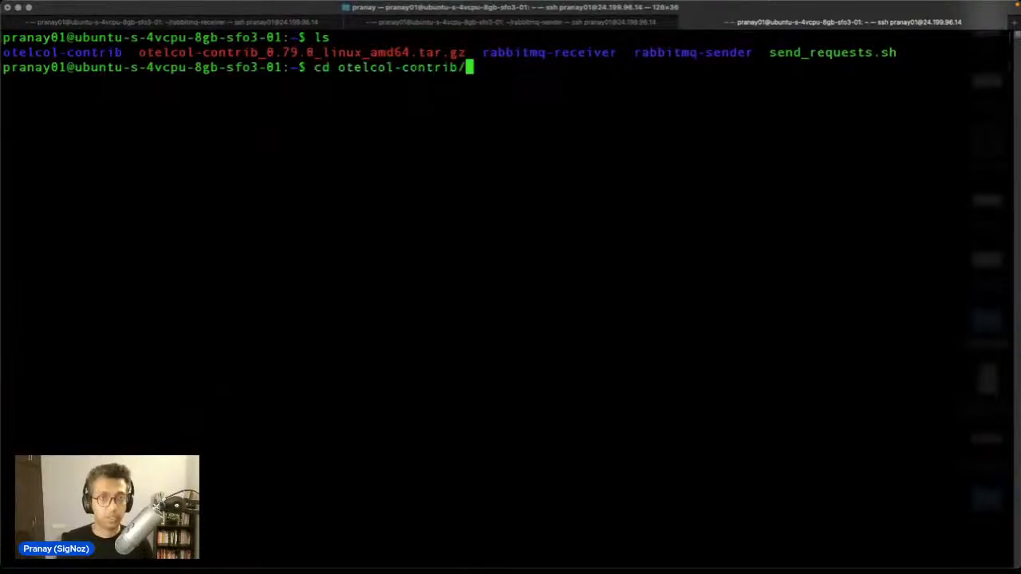
key(Return)
text(ls)
key(Return)
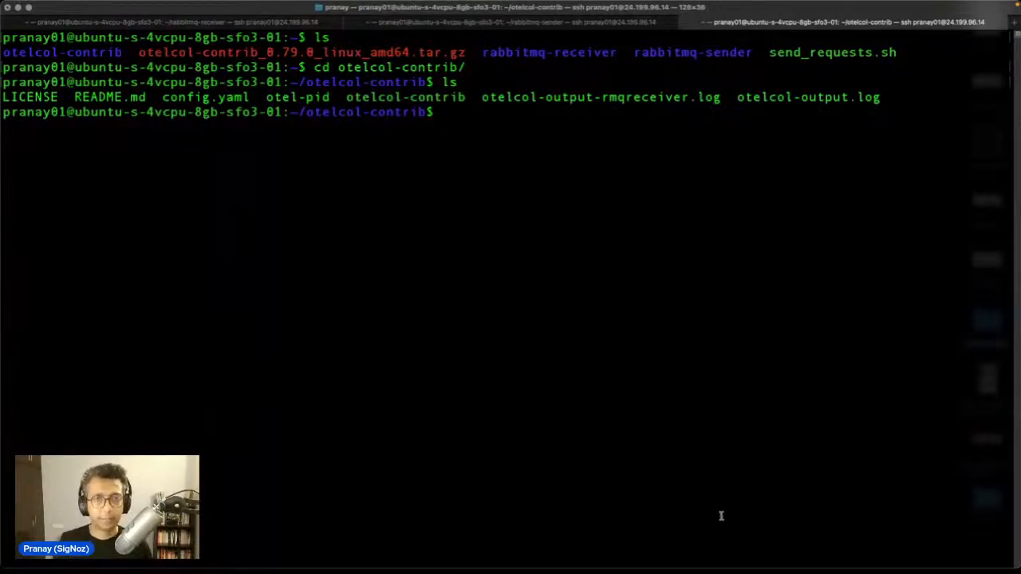
mouse_move(641, 572)
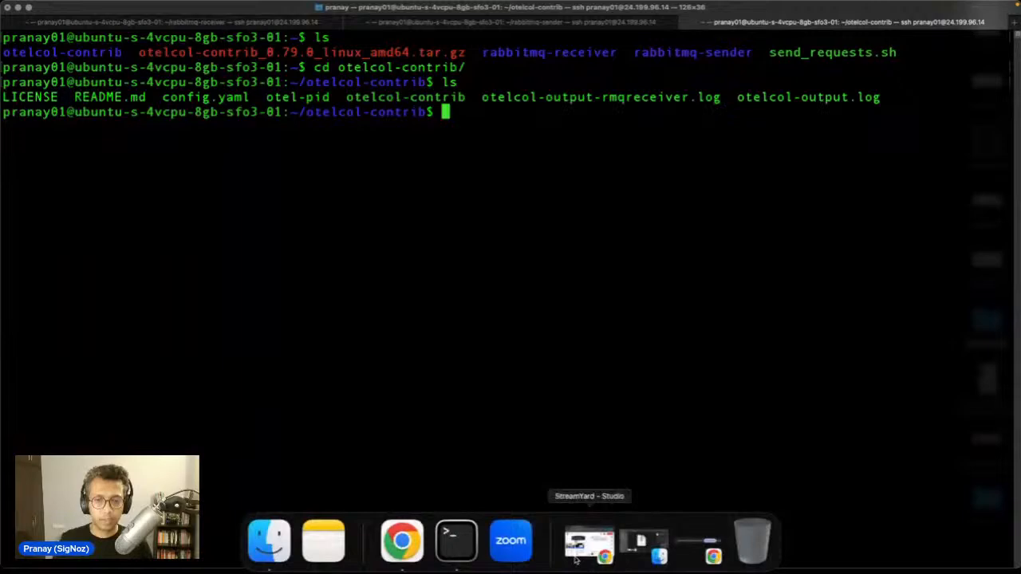
click(408, 545)
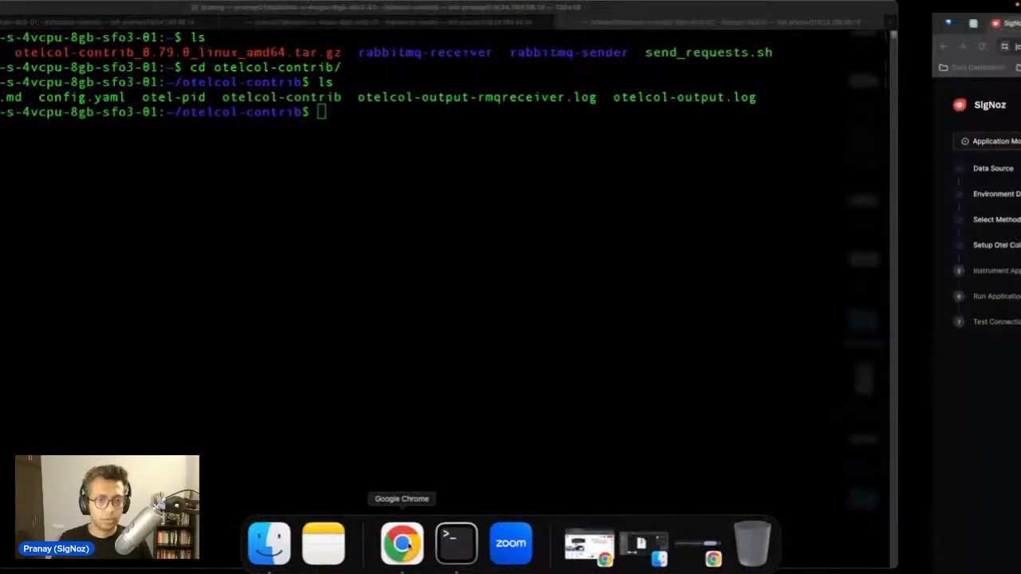
Step: Review the collector setup instructions and advance the wizard to the instrumentation step
scroll(405, 384, down, 1)
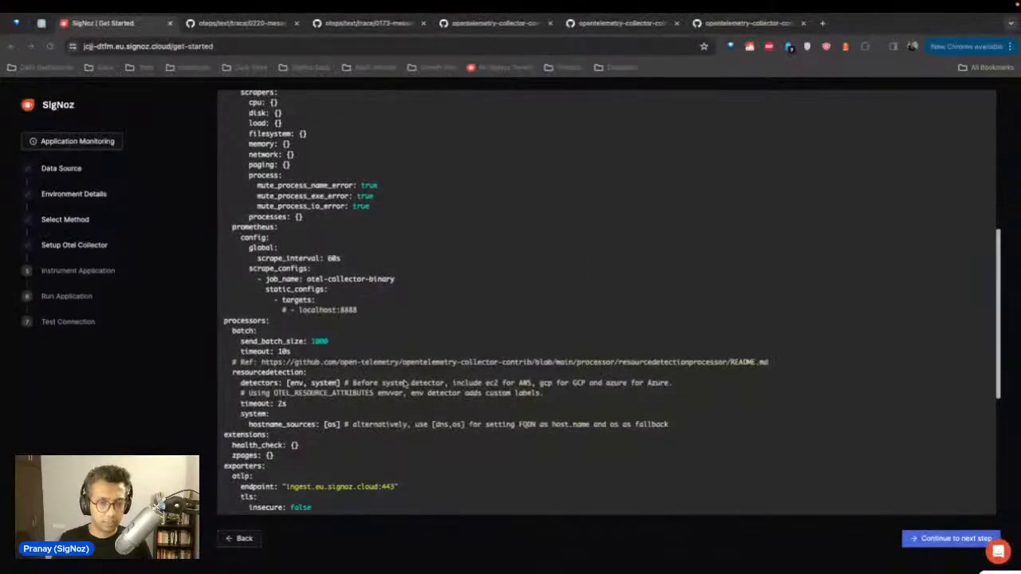
scroll(405, 385, down, 3)
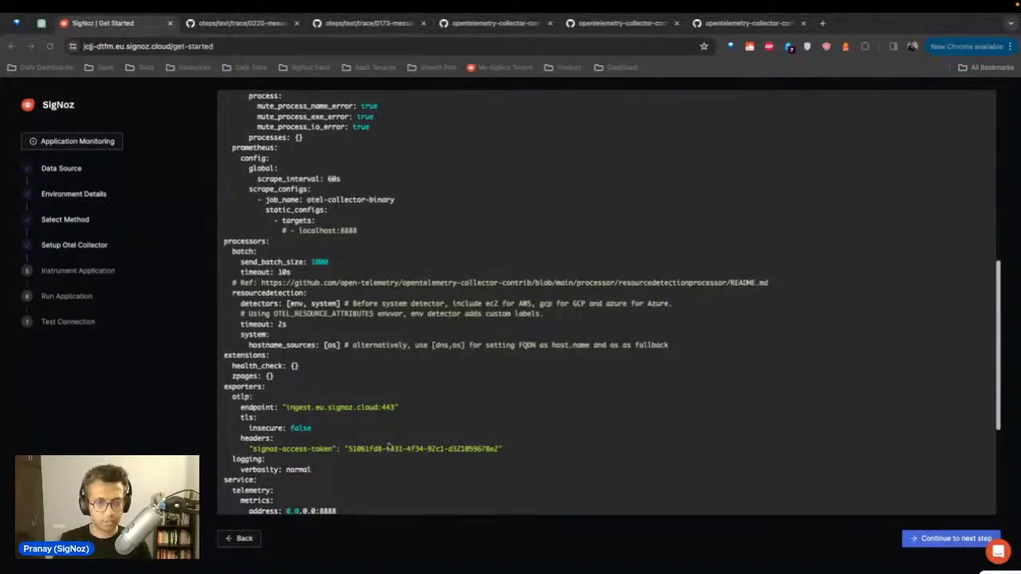
scroll(450, 438, down, 5)
scroll(595, 374, up, 4)
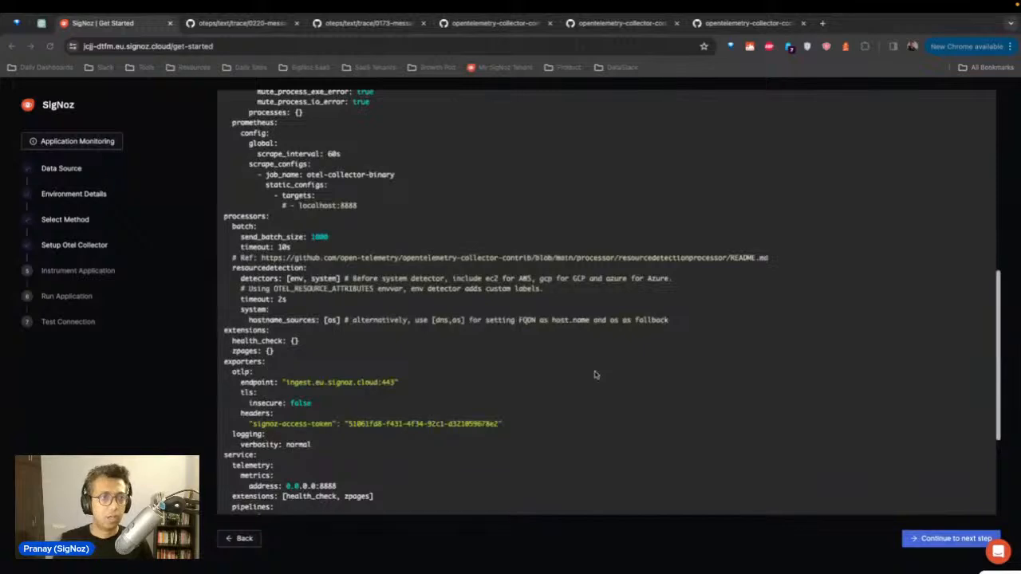
scroll(594, 374, up, 3)
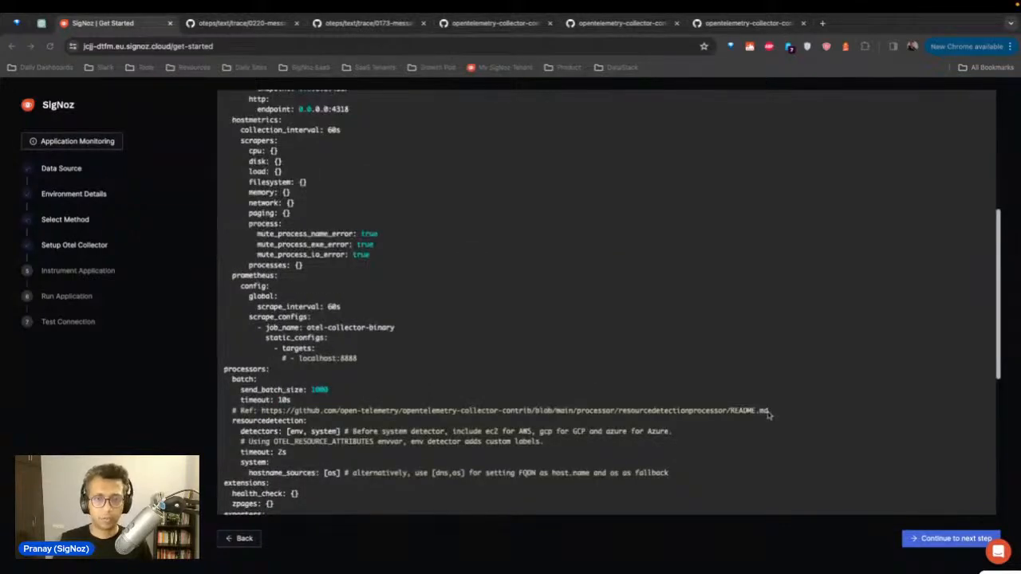
click(960, 538)
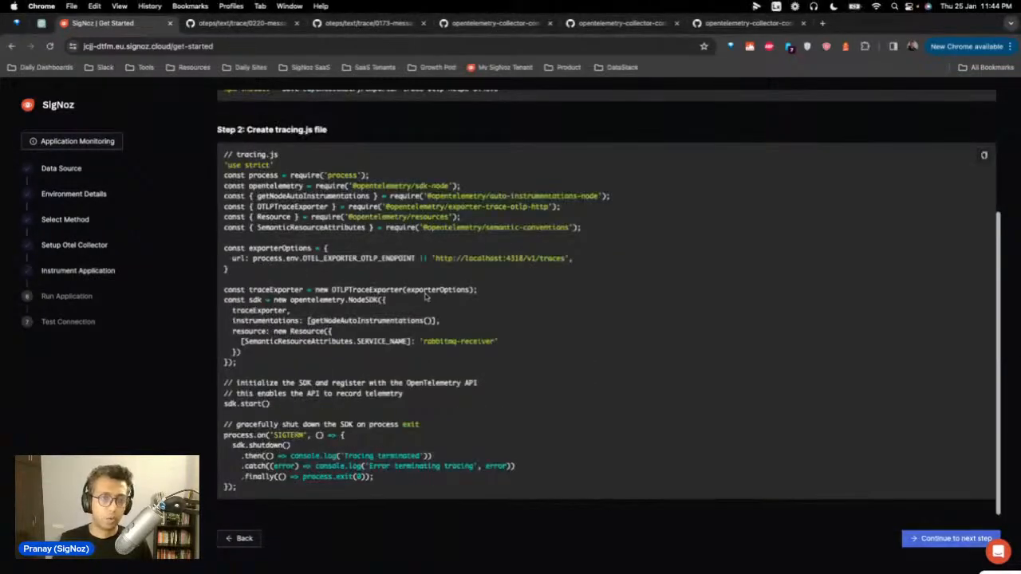
Step: Review the npm installs and tracing.js code, then advance to Run Application
scroll(425, 296, up, 2)
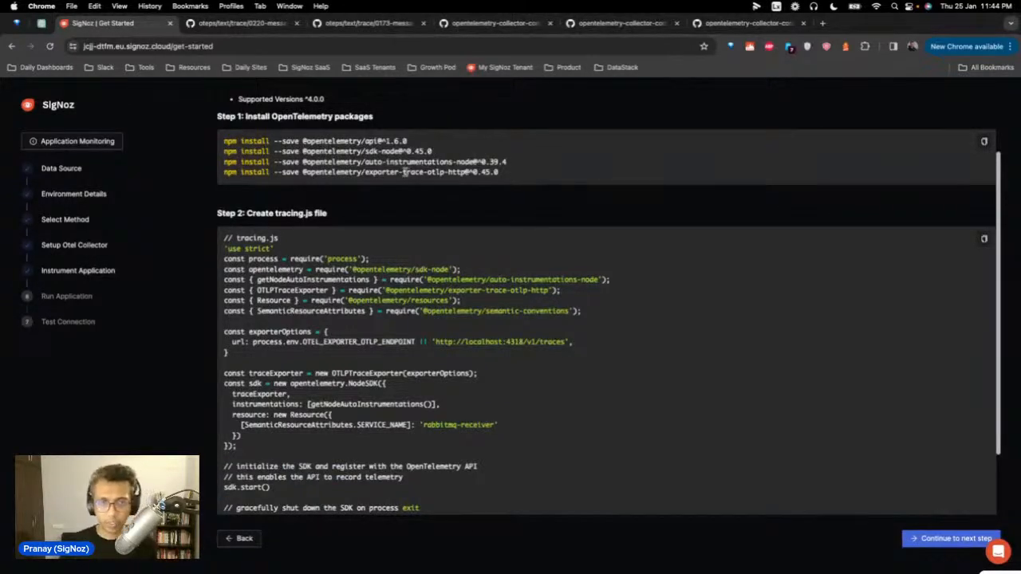
drag(514, 163, 301, 163)
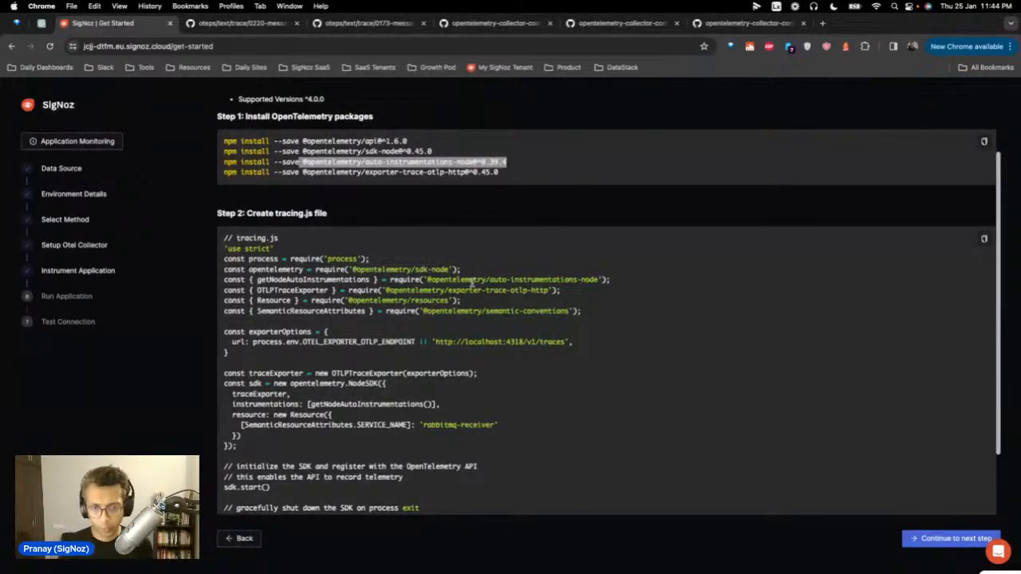
scroll(545, 306, down, 3)
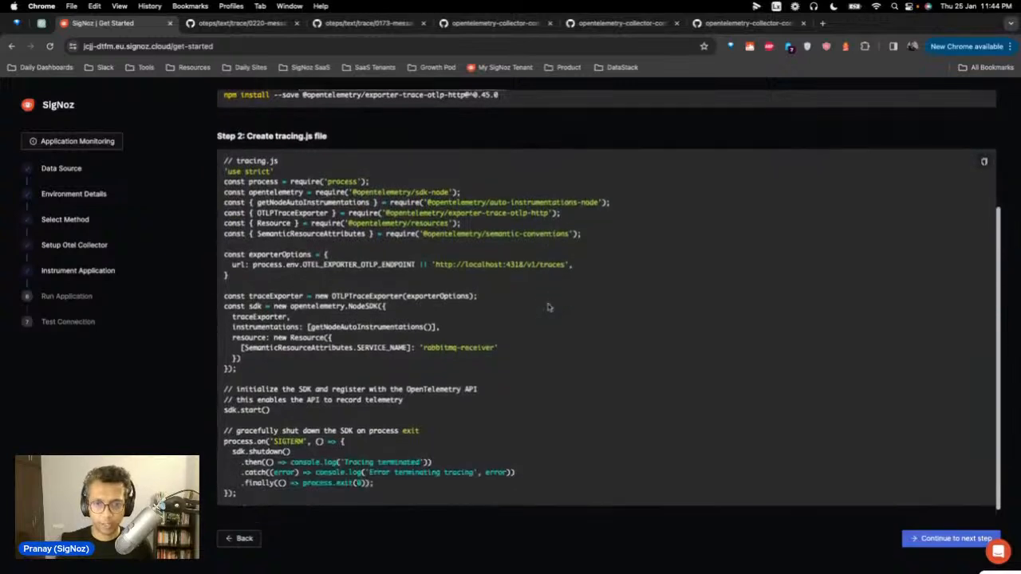
click(942, 536)
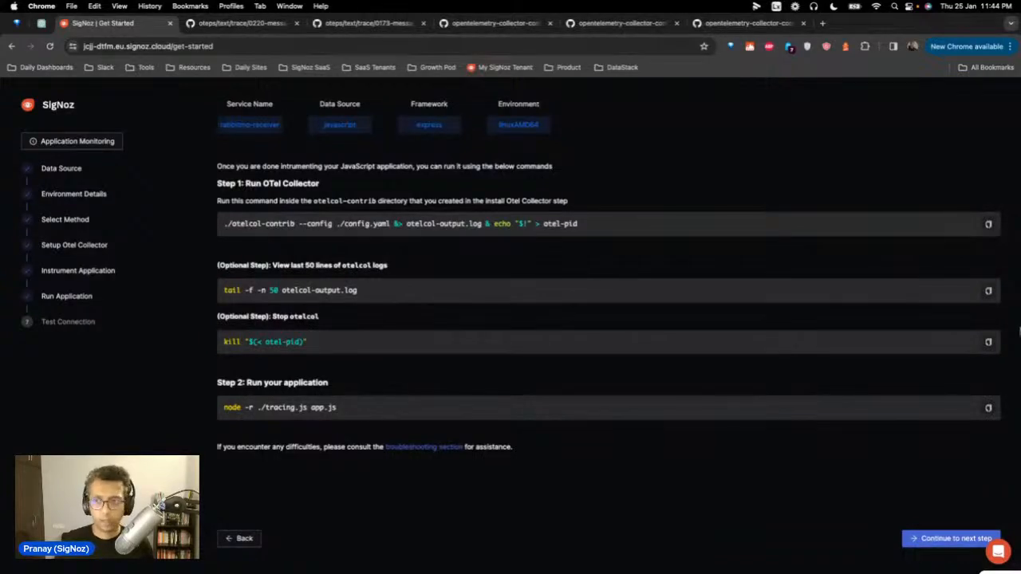
Step: Stop the old collector by running SigNoz's kill command in Terminal
click(988, 342)
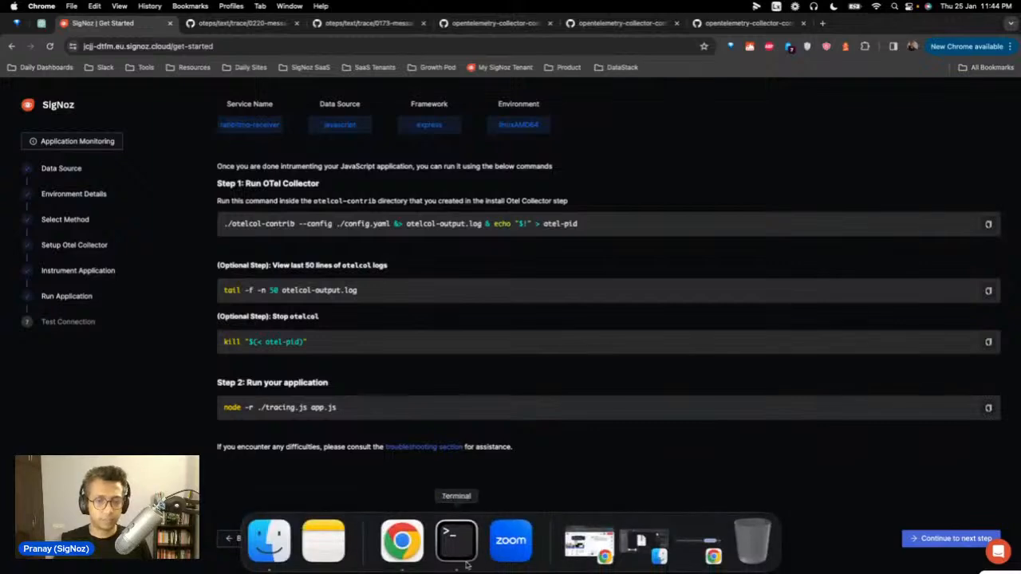
click(456, 546)
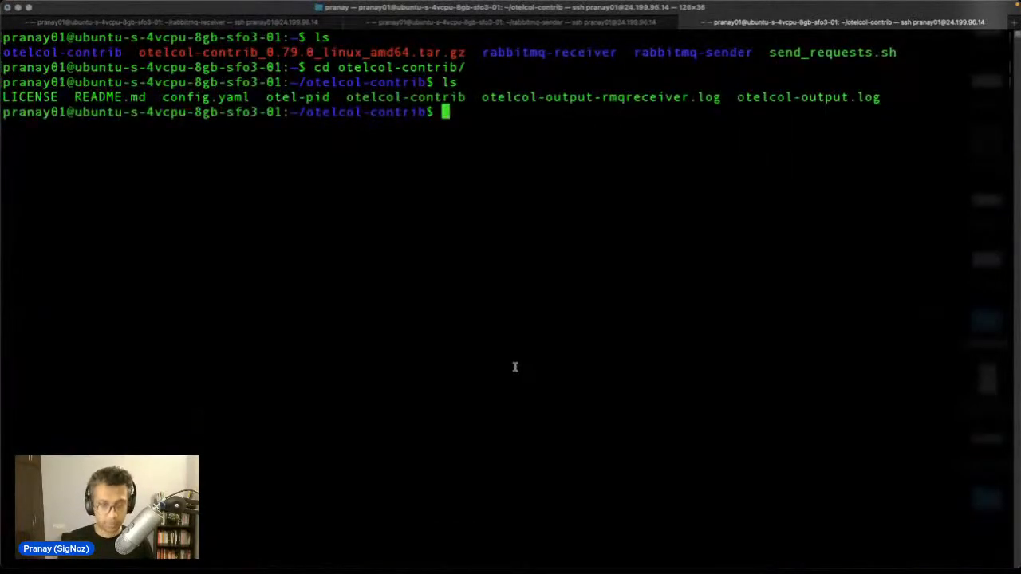
key(super+v)
key(Return)
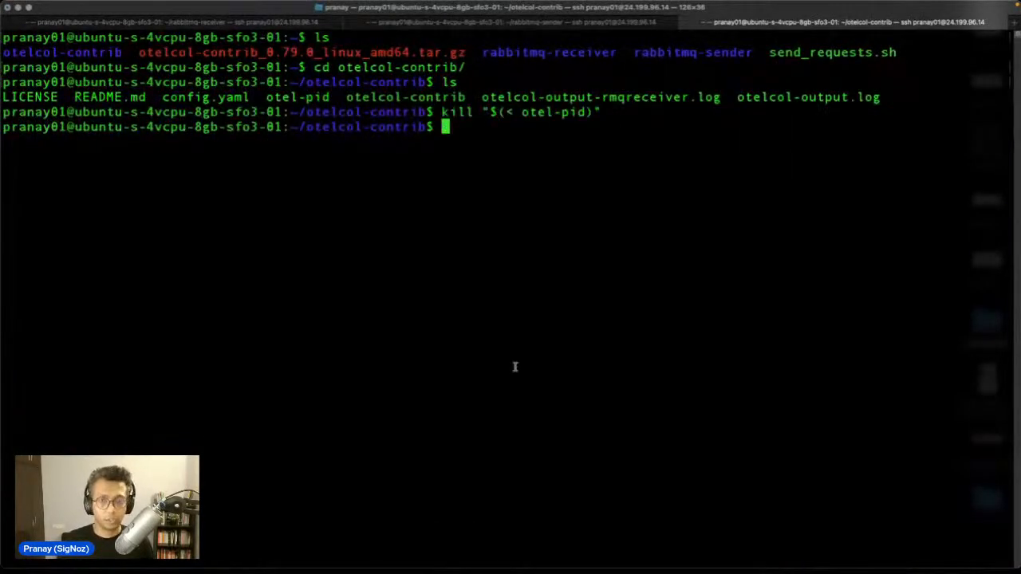
Step: Relaunch otelcol-contrib with ./config.yaml and confirm its process with ps ux
mouse_move(510, 555)
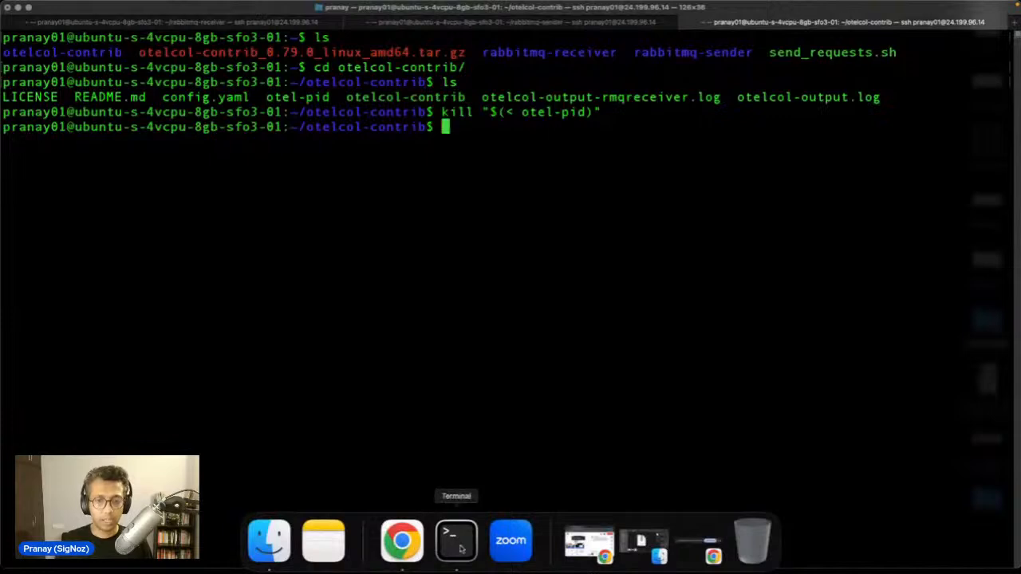
click(402, 562)
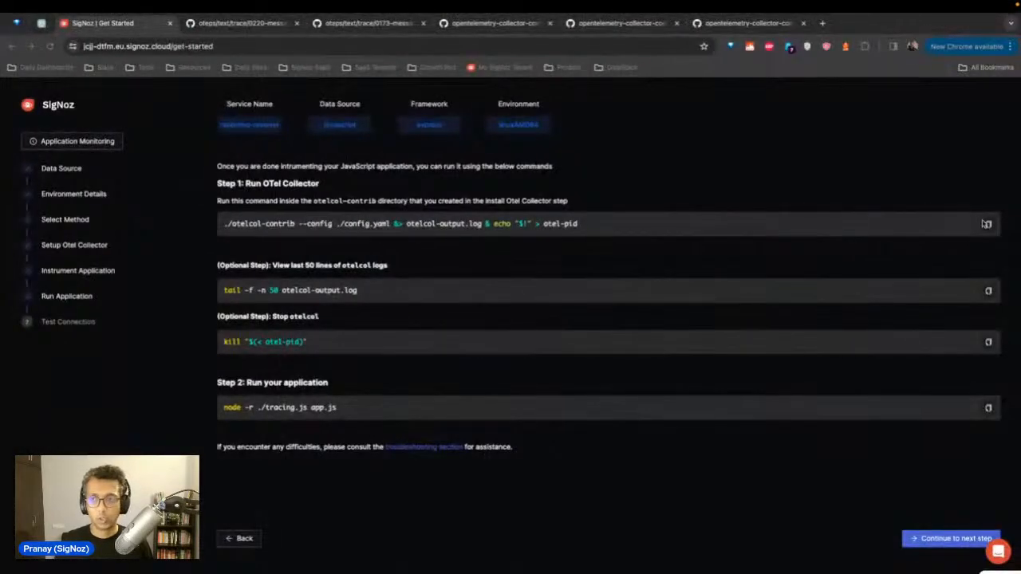
click(987, 224)
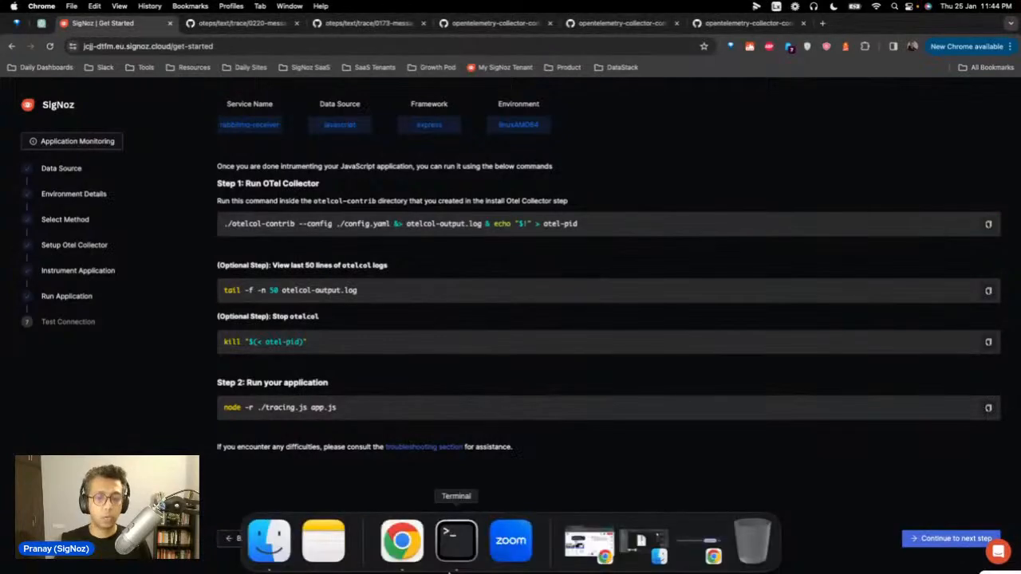
click(453, 558)
key(super+v)
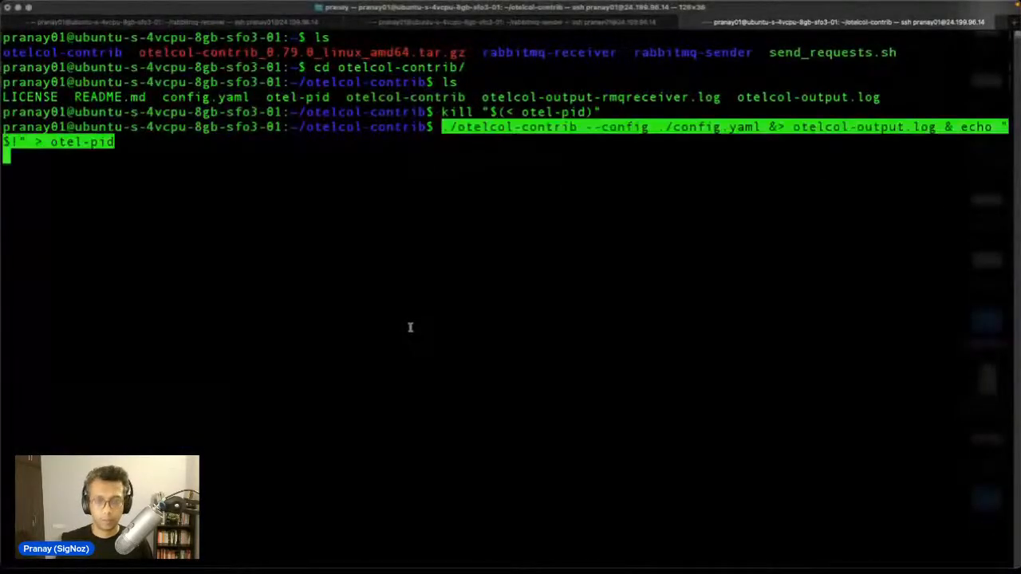
key(Return)
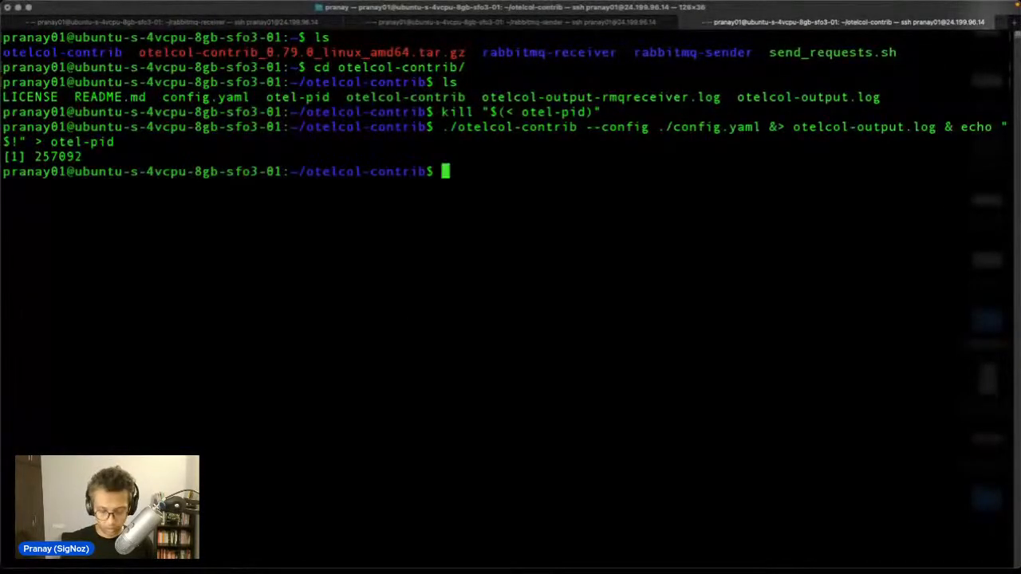
text(ps ux)
key(Return)
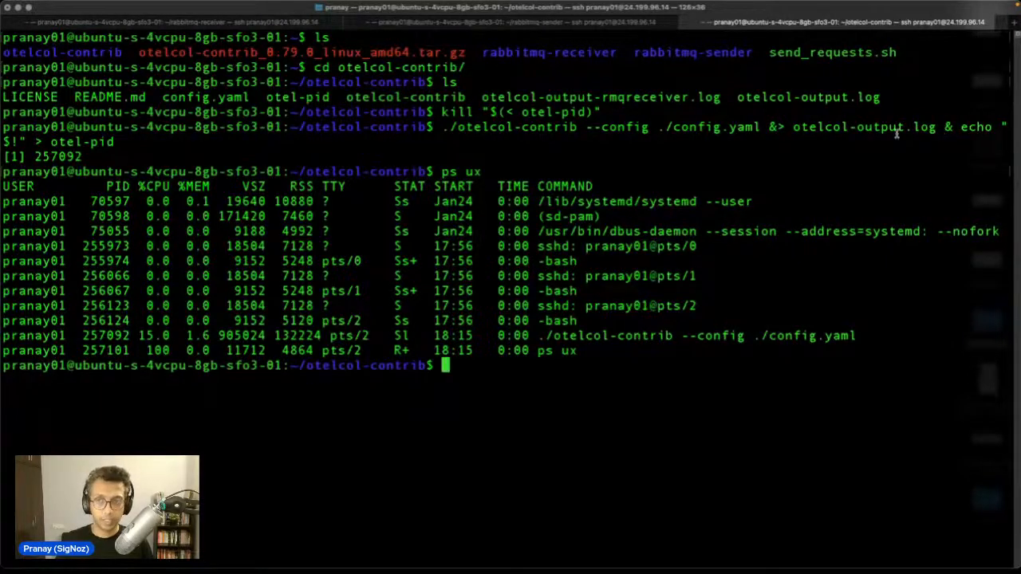
text(v)
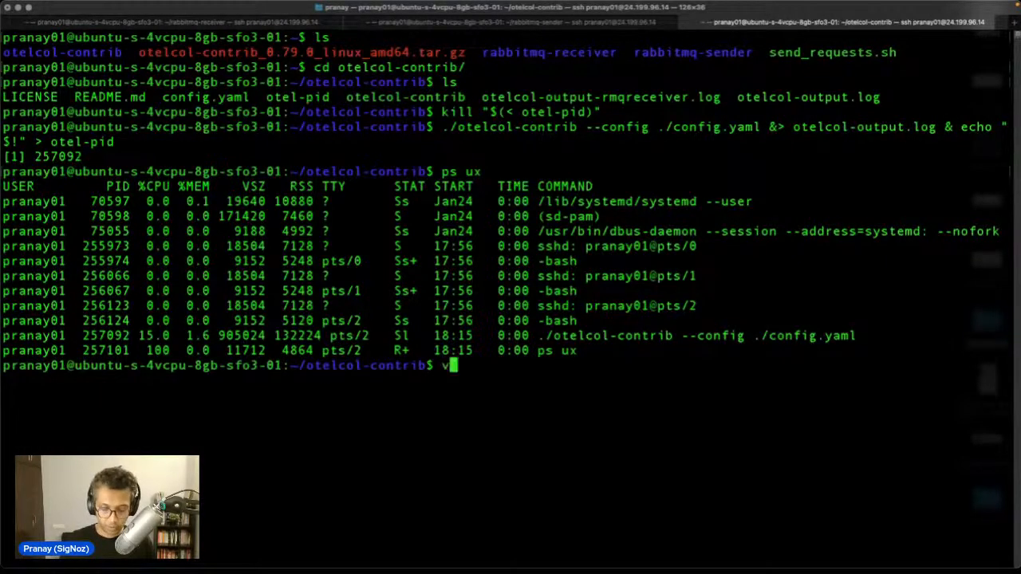
text(i)
key(BackSpace)
key(BackSpace)
key(BackSpace)
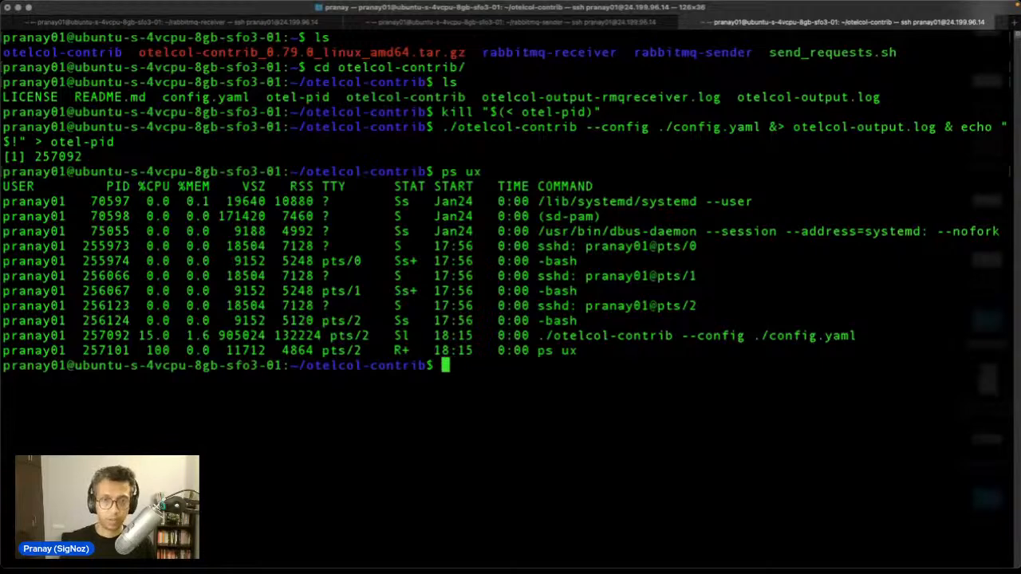
Step: Copy SigNoz's tail command for the collector log and return to Terminal
mouse_move(572, 571)
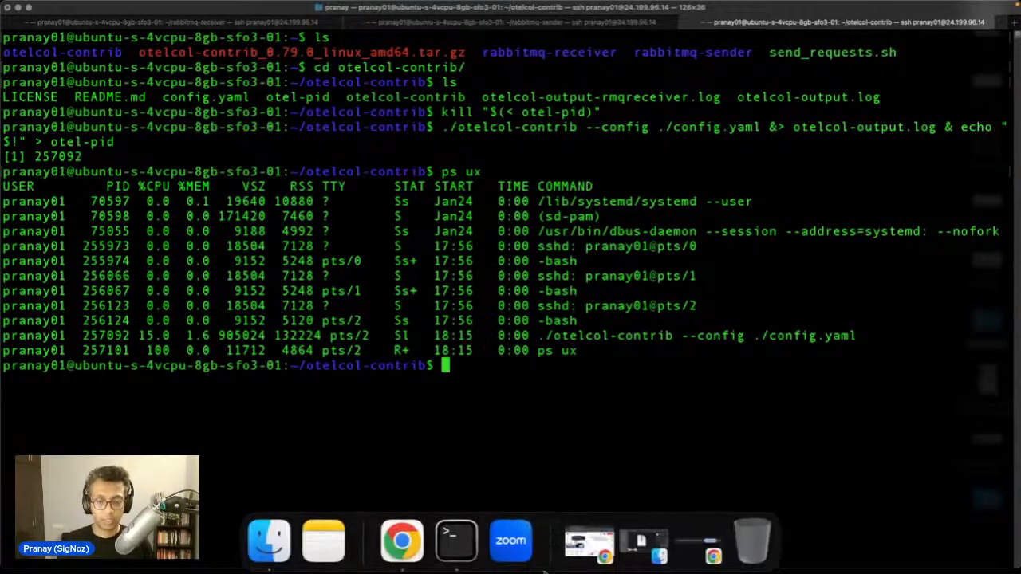
click(399, 543)
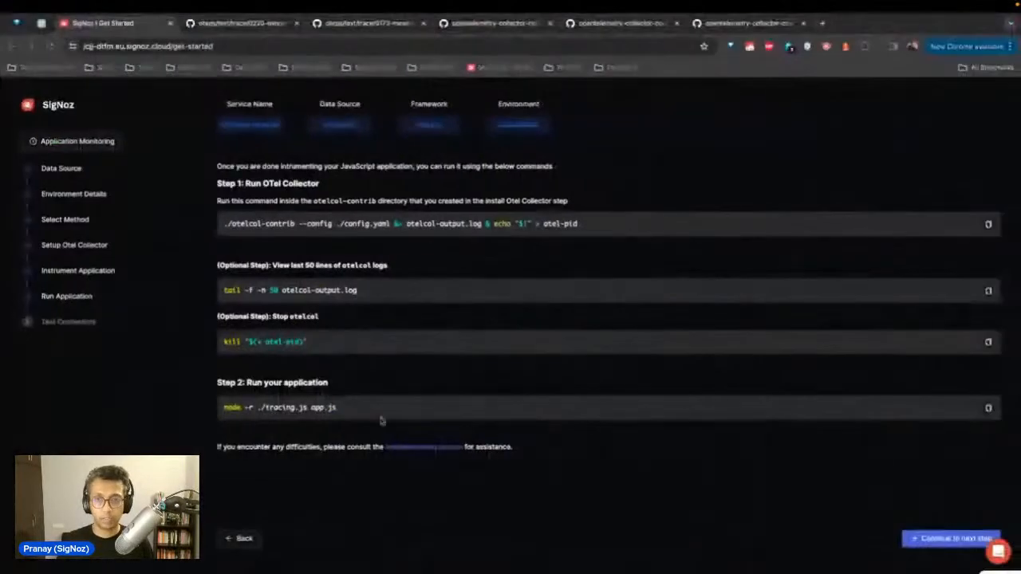
click(988, 291)
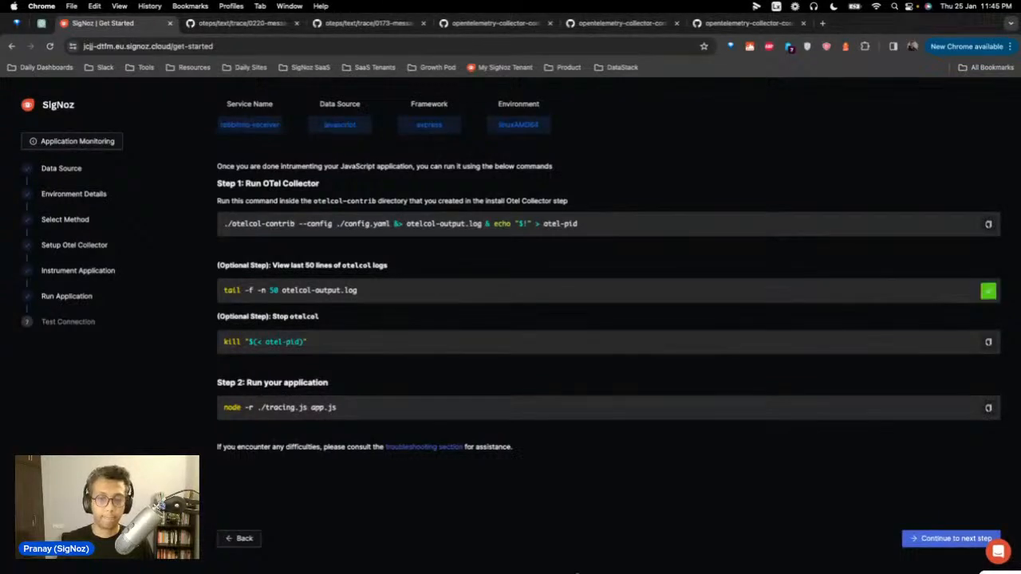
mouse_move(510, 558)
click(458, 545)
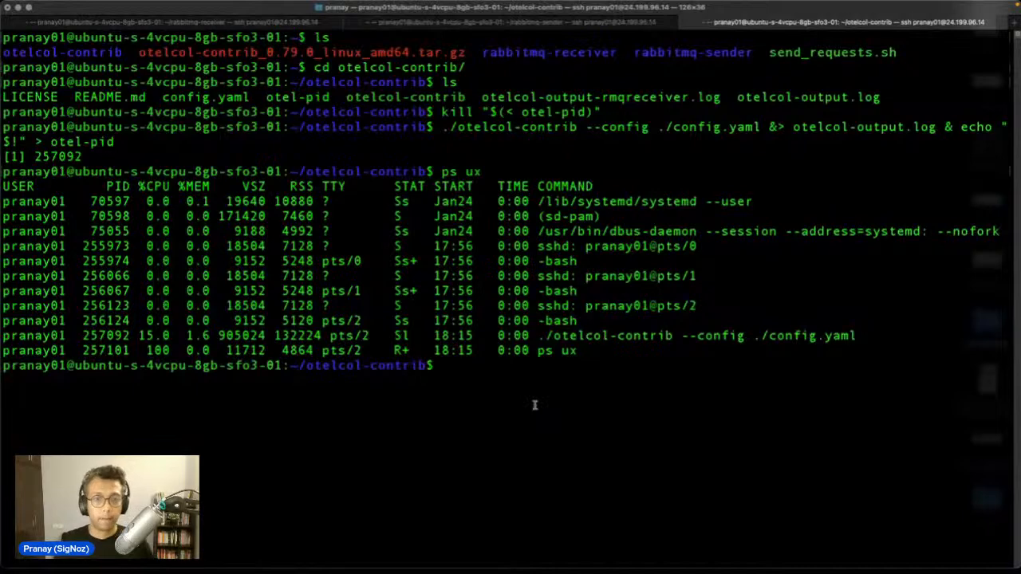
Step: Tail the last 50 lines of otelcol-output.log and highlight the process-scraper invalid parent pid error
key(super+v)
key(Return)
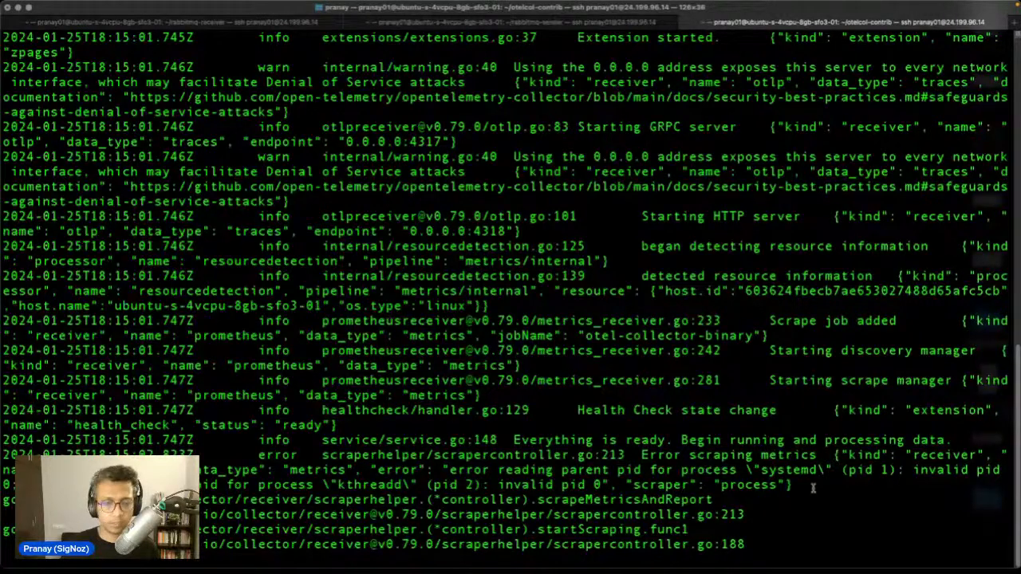
drag(813, 488, 762, 455)
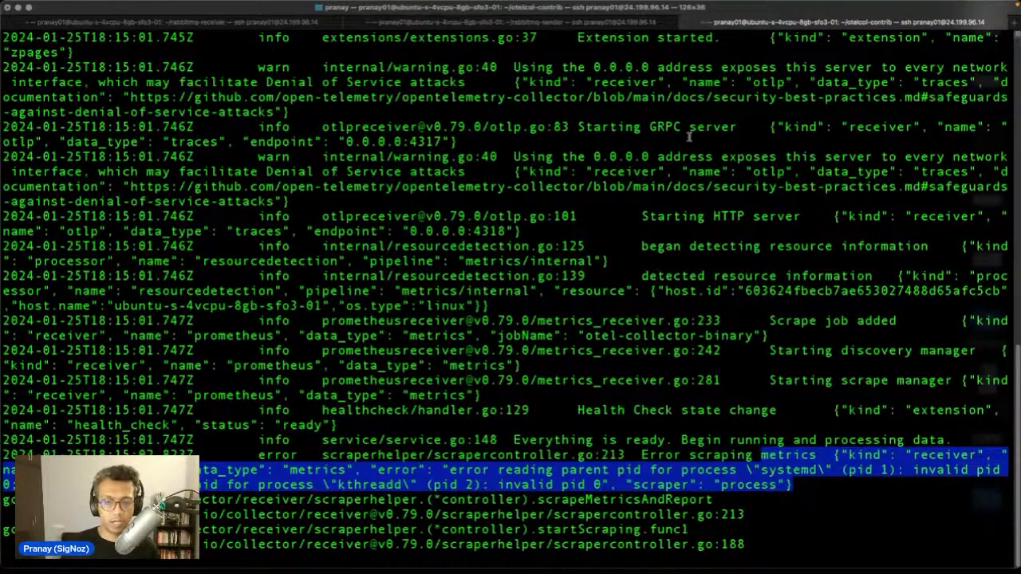
mouse_move(487, 553)
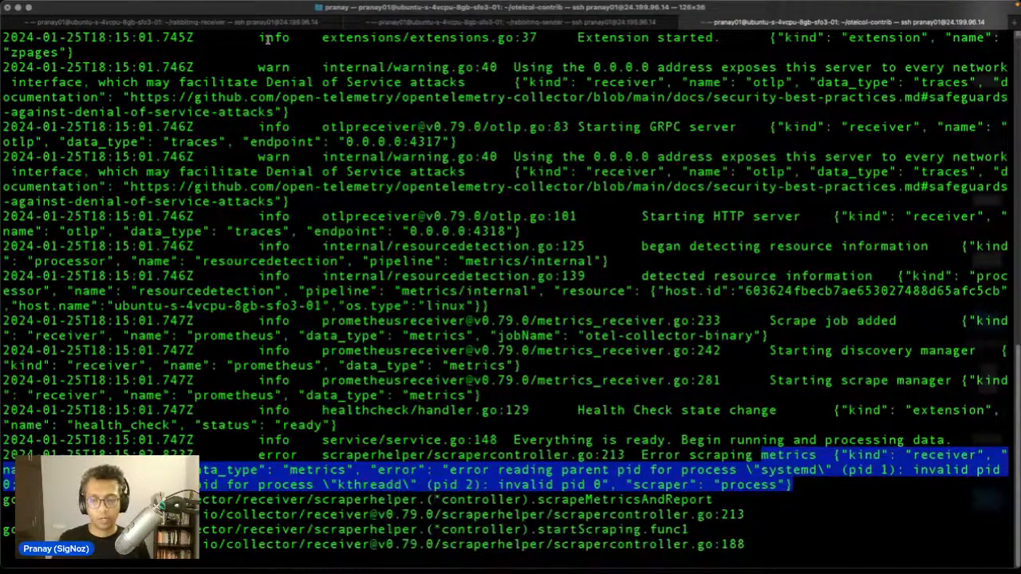
mouse_move(718, 571)
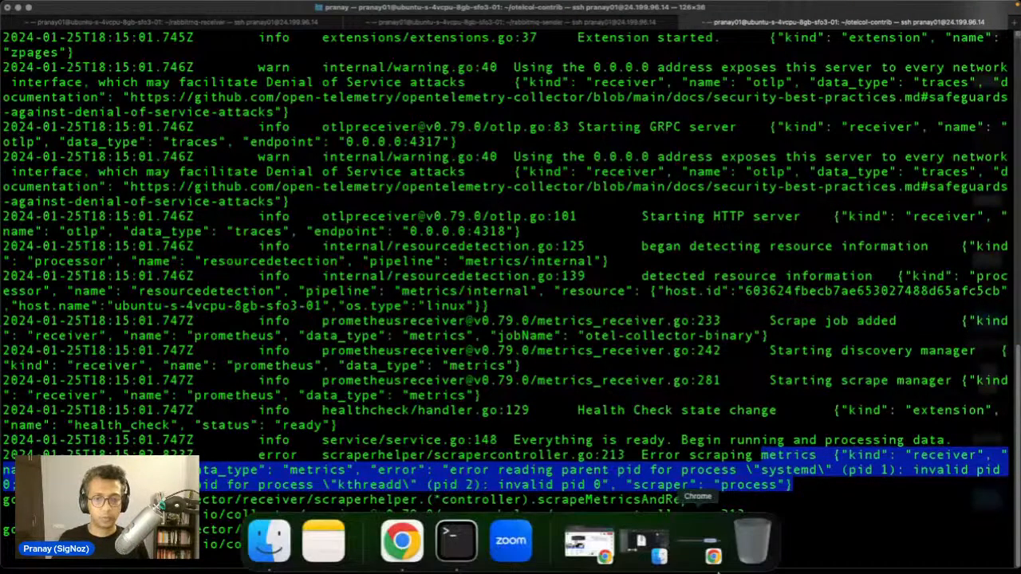
click(423, 549)
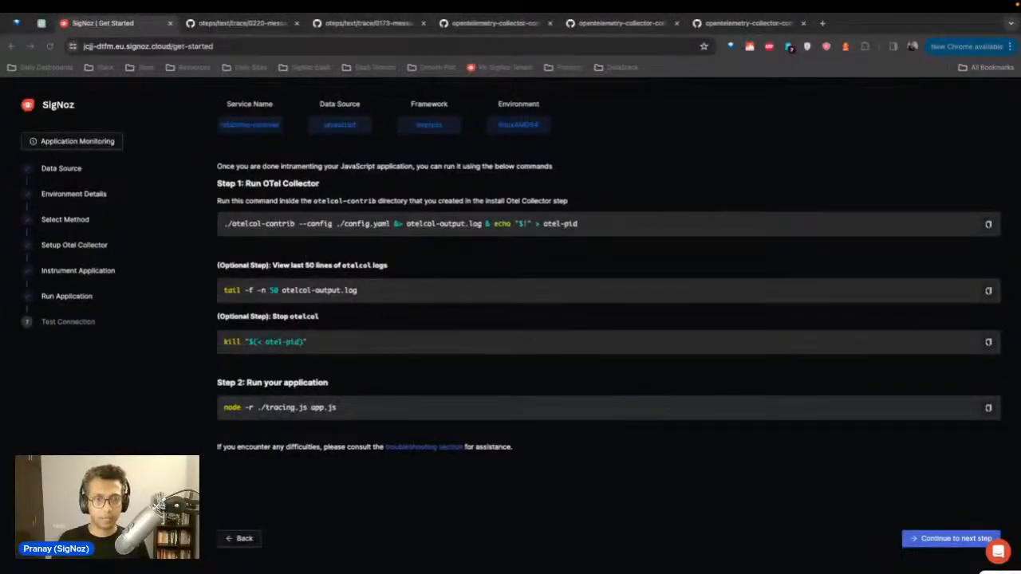
Step: Go back to SigNoz's Run Application step and copy the 'node -r ./tracing.js app.js' command
click(238, 540)
click(238, 540)
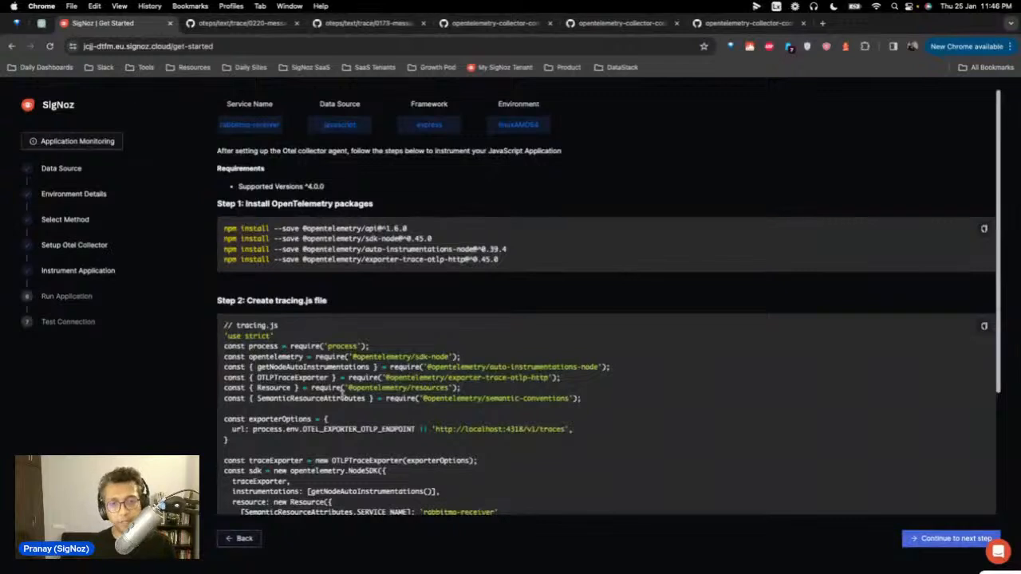
scroll(343, 390, down, 1)
scroll(503, 407, down, 4)
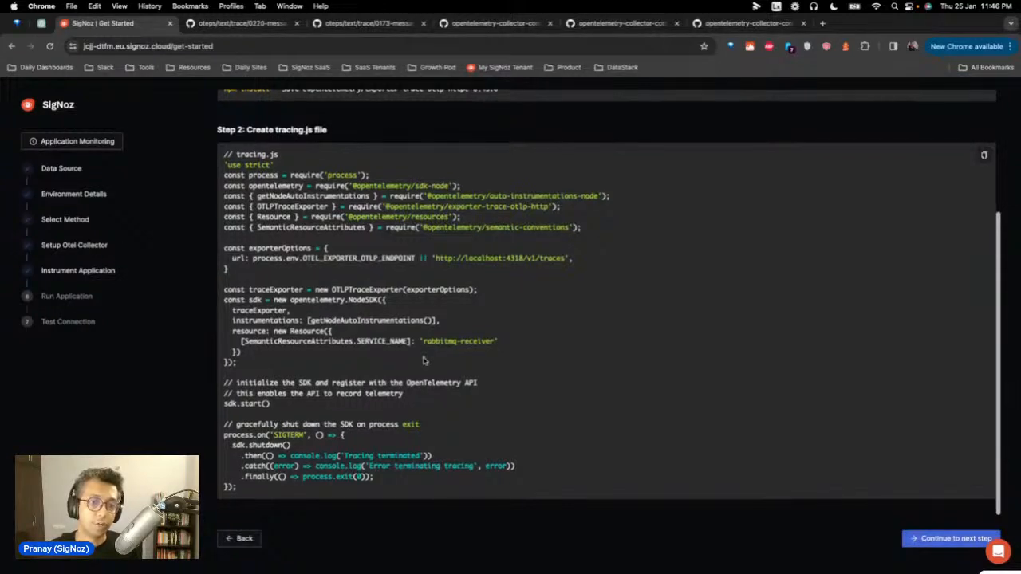
click(945, 538)
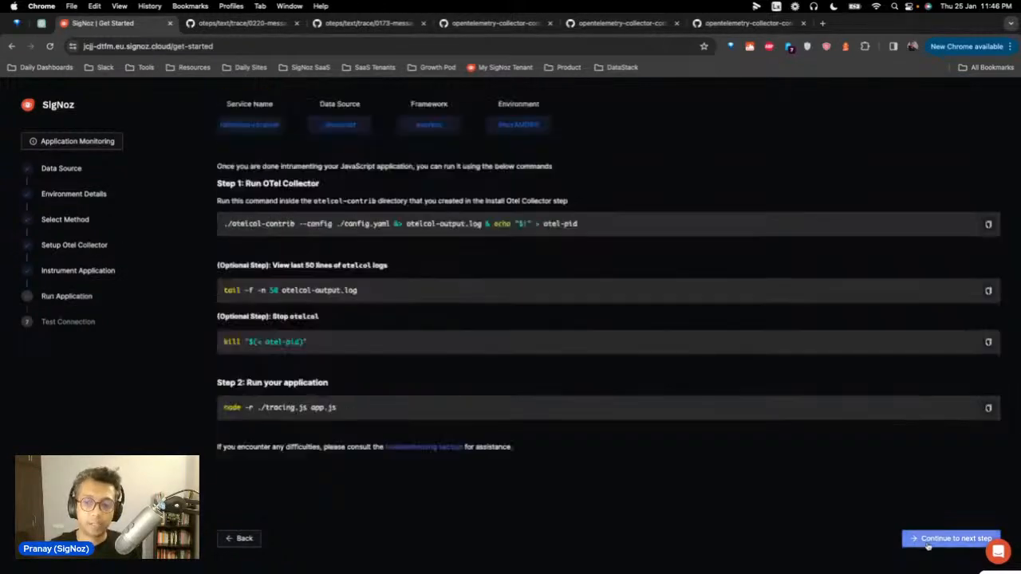
click(929, 540)
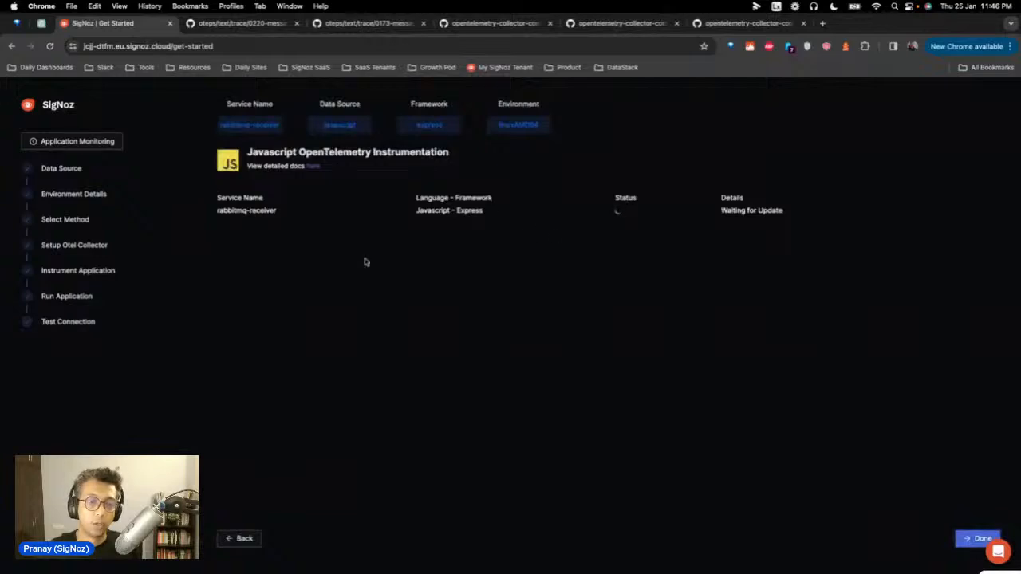
click(242, 539)
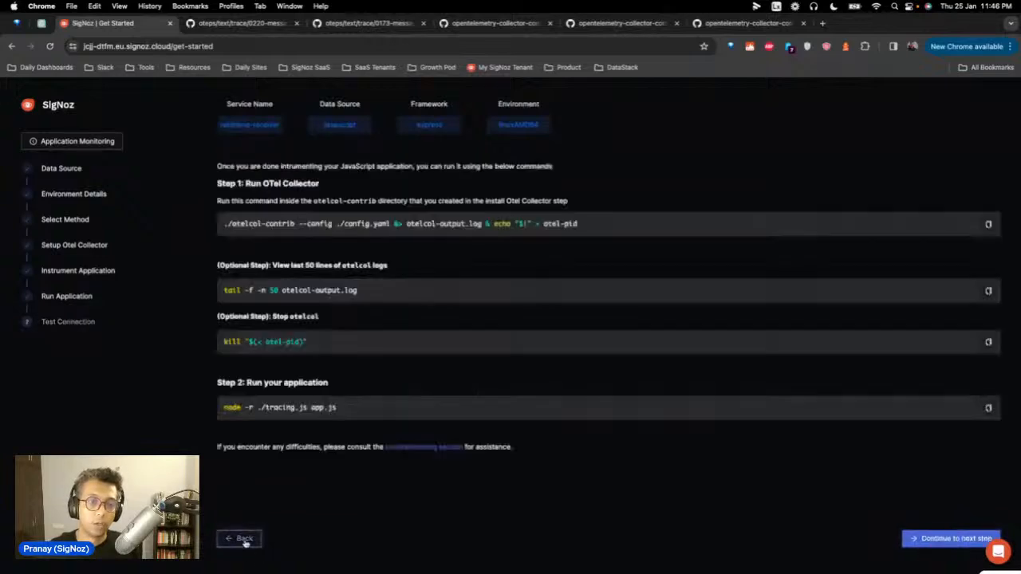
triple_click(339, 407)
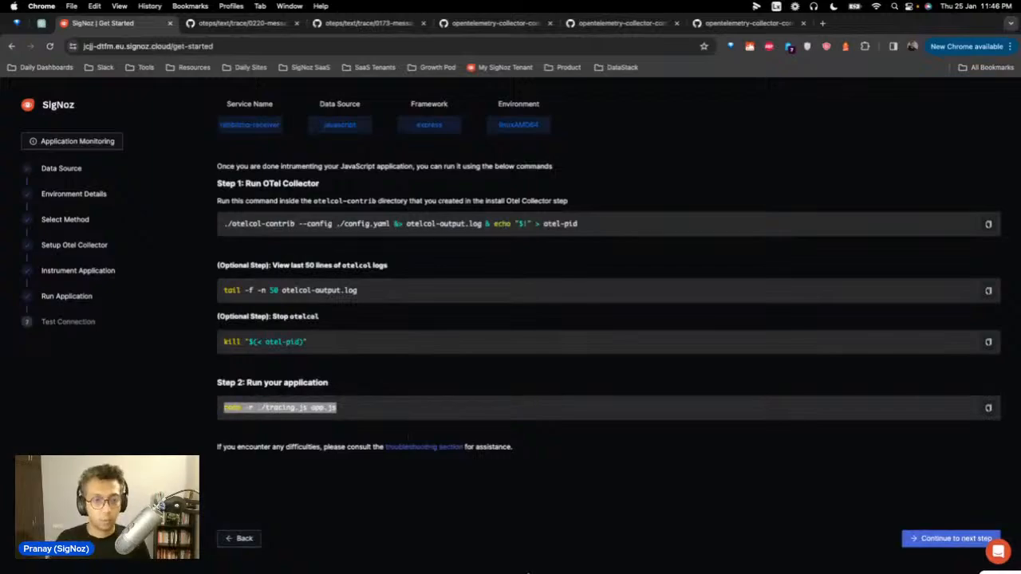
click(457, 556)
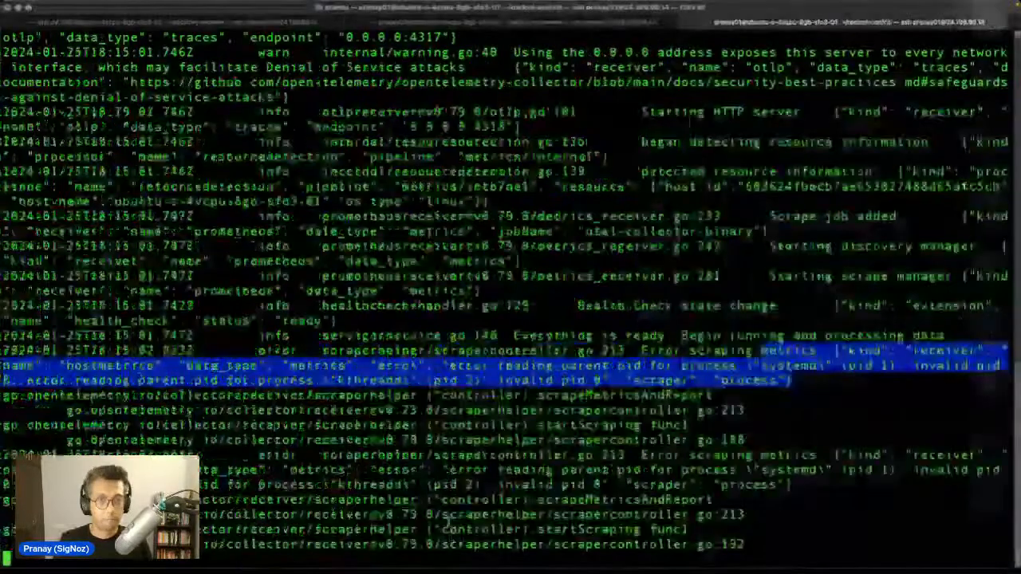
Step: In the rabbitmq-receiver session, list the files and view tracing-otelcol.js in vi unchanged
key(super+1)
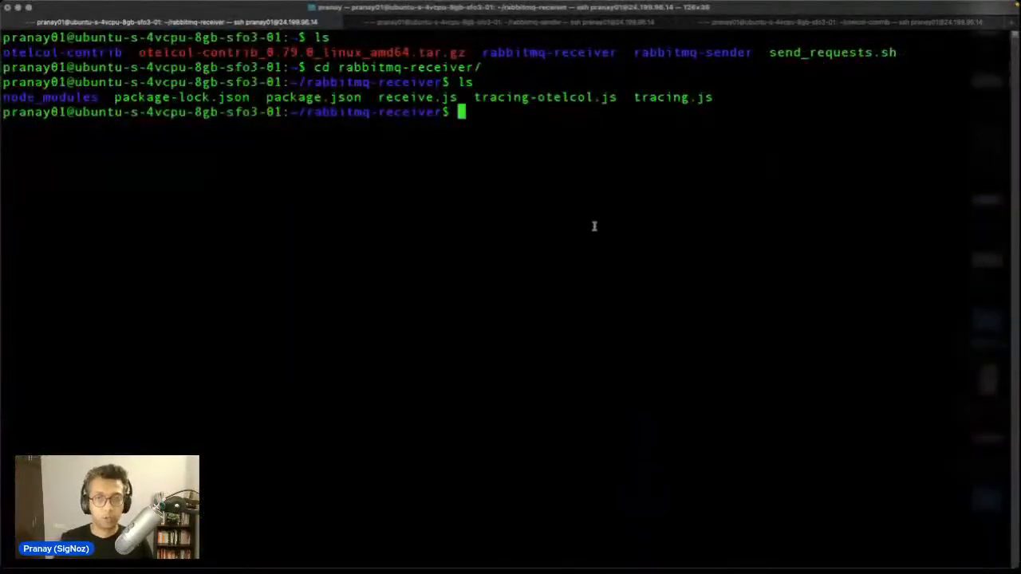
text(ls)
key(Return)
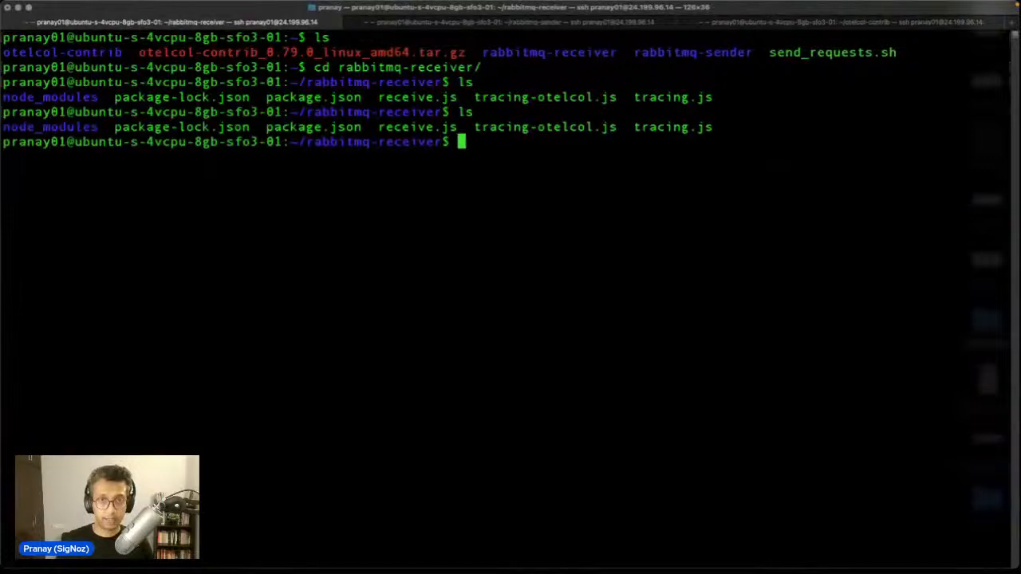
text(vi t)
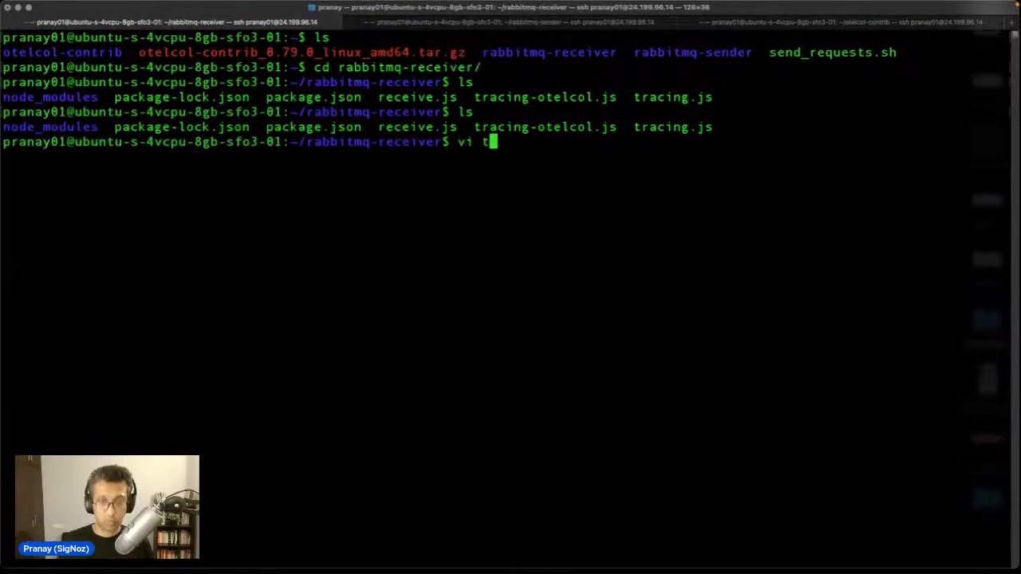
text(racing-otelcol.js)
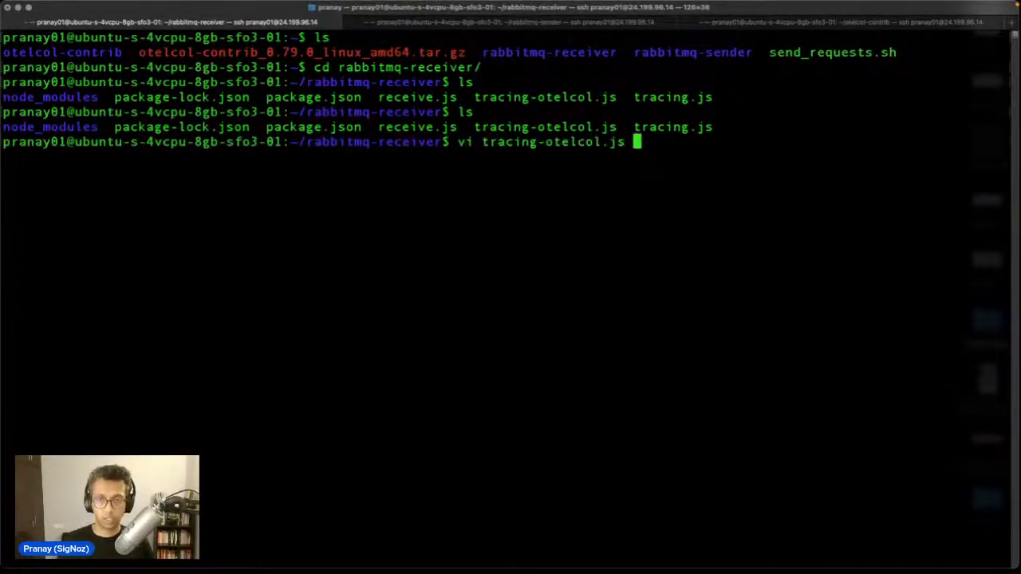
key(Return)
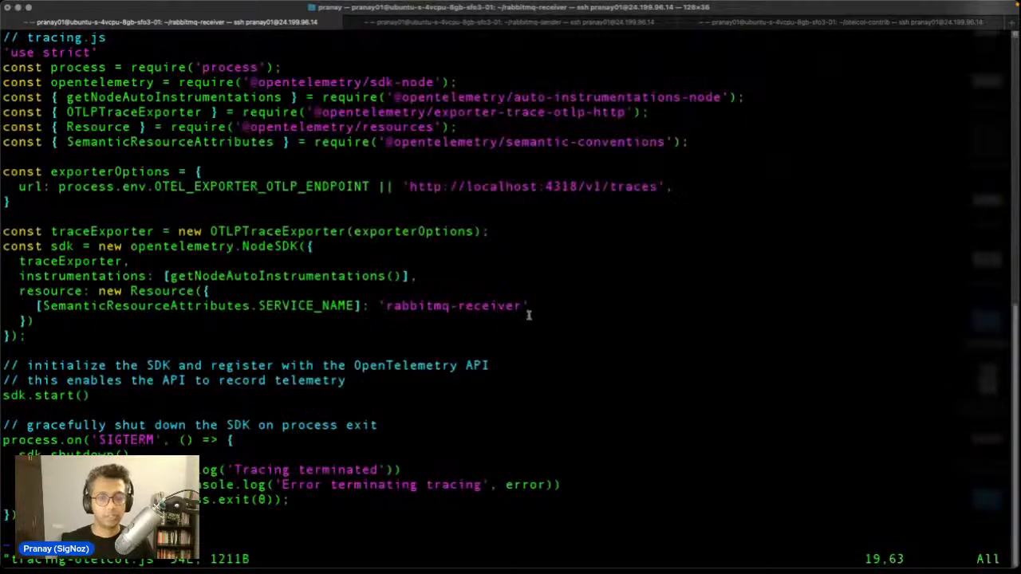
key(shift+g)
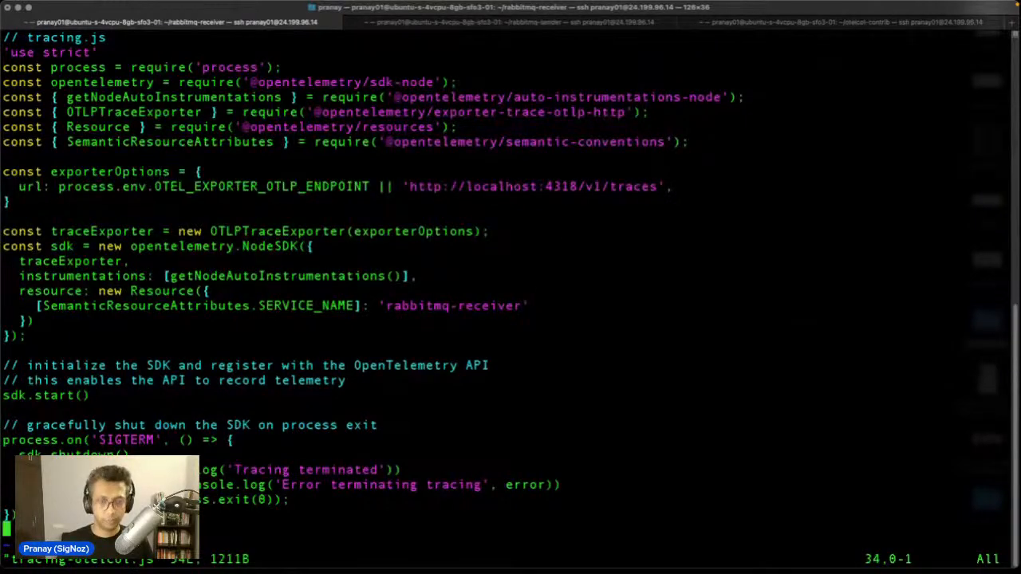
text(:q)
key(Return)
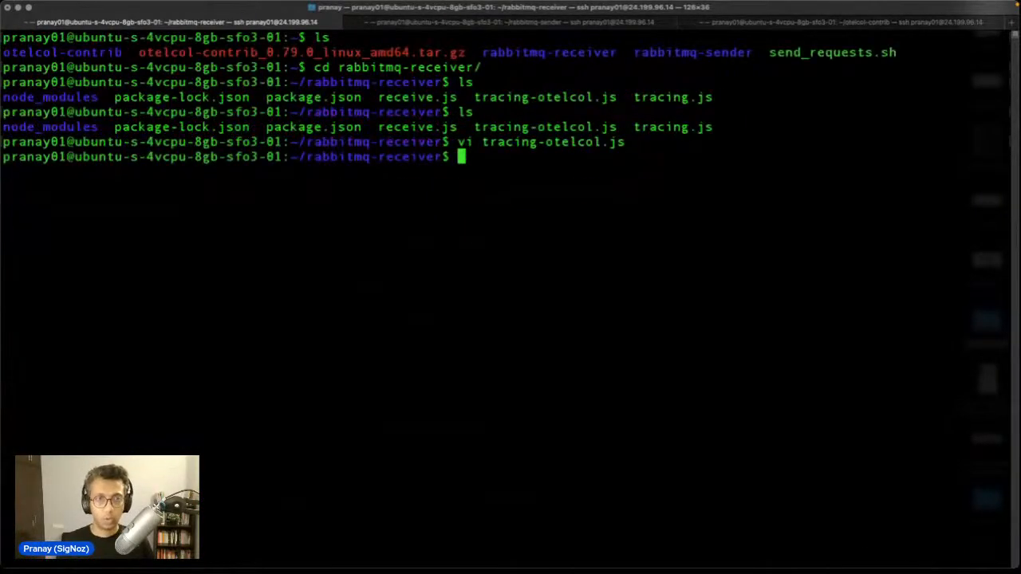
Step: View receive.js, the Express receiver on port 3001 for queue 'hello', and close it unchanged
text(vi )
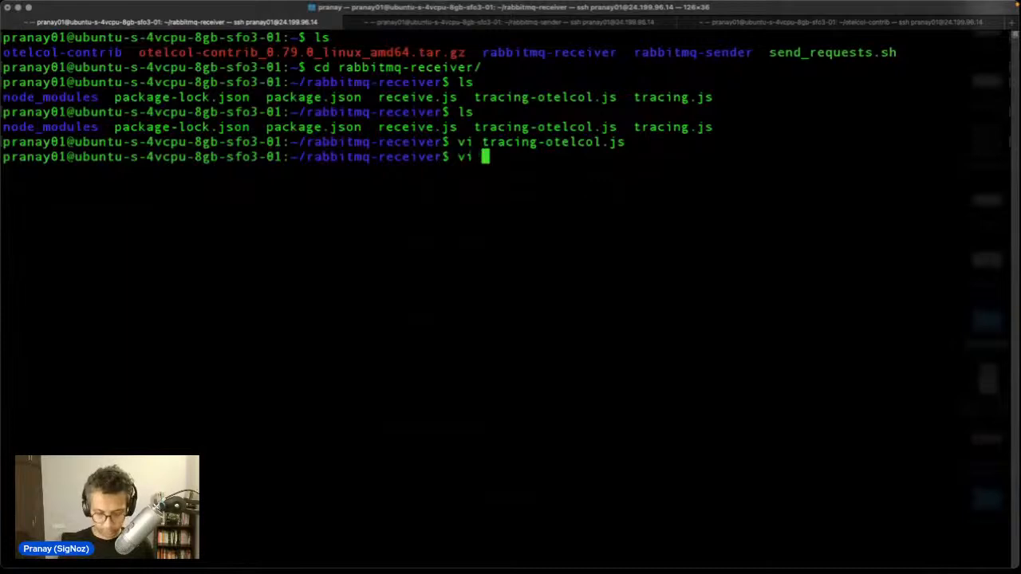
text(rec)
key(BackSpace)
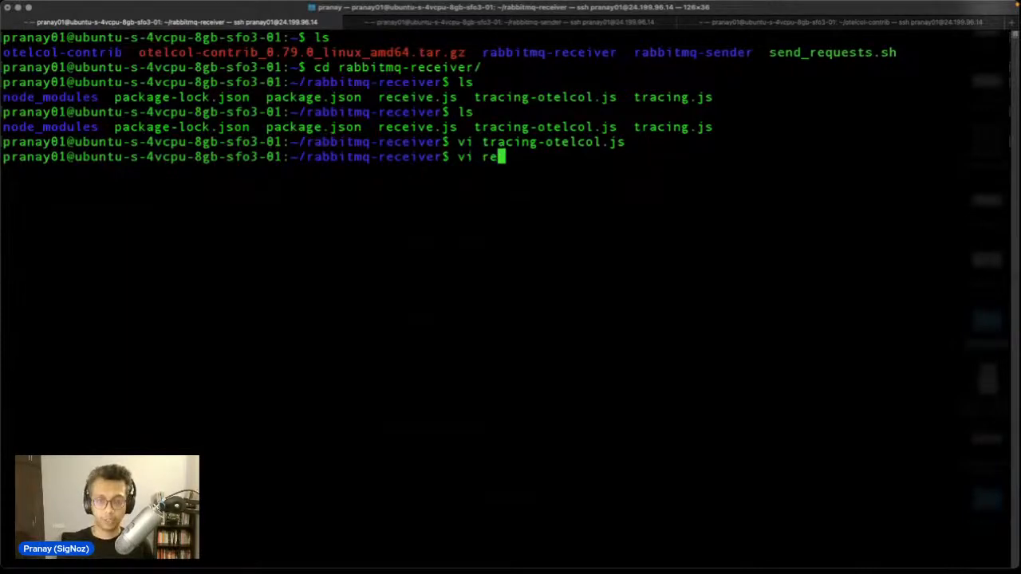
text(ce)
key(Tab)
key(Return)
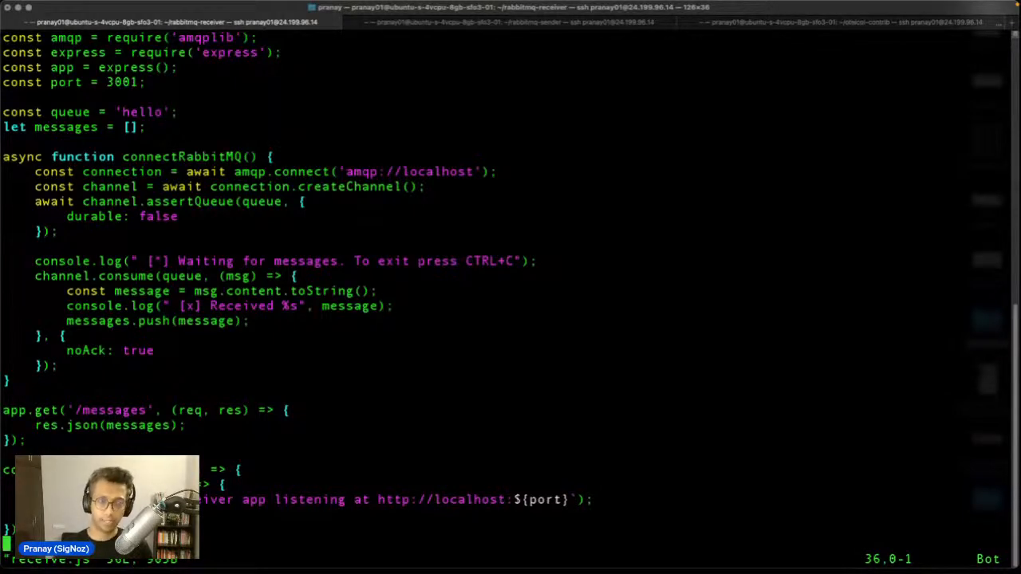
text(:q)
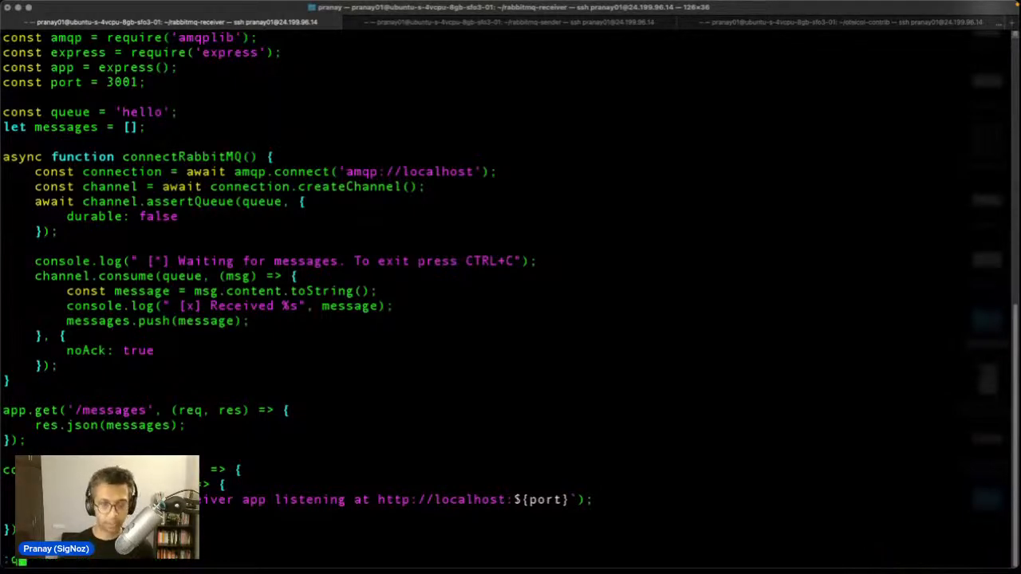
key(Return)
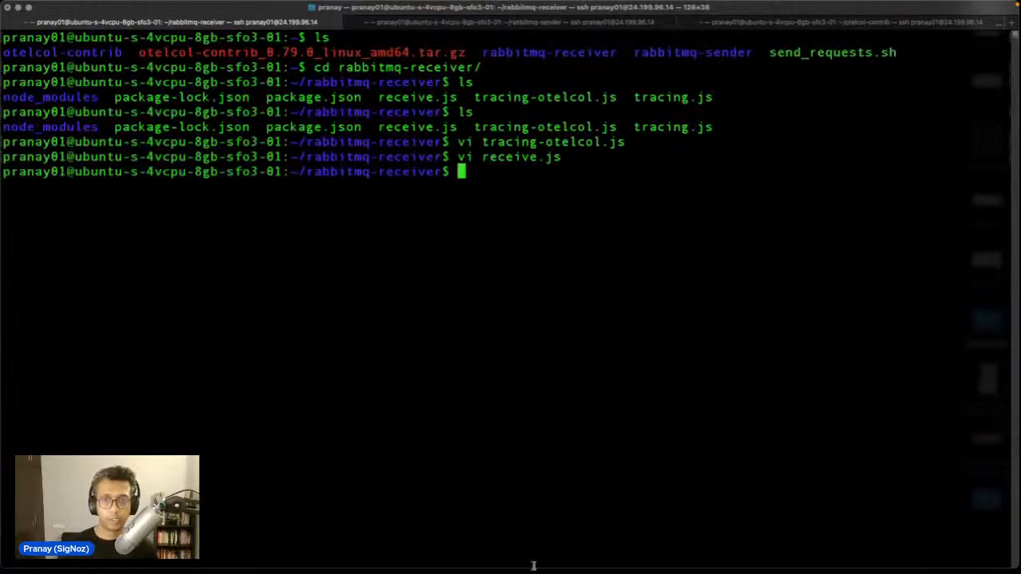
mouse_move(533, 568)
click(401, 540)
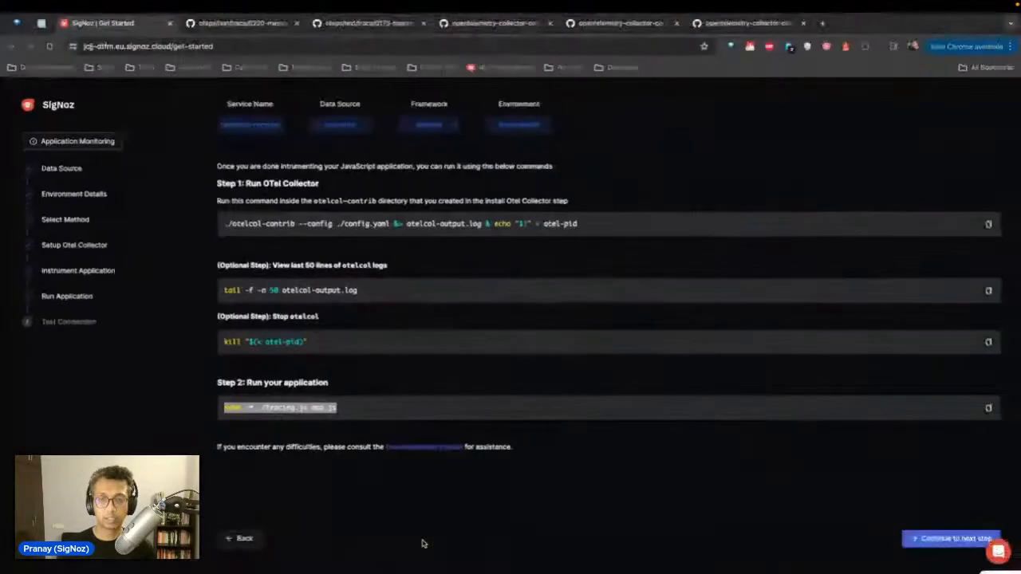
Step: Copy just 'node -r' from SigNoz's run command
click(260, 407)
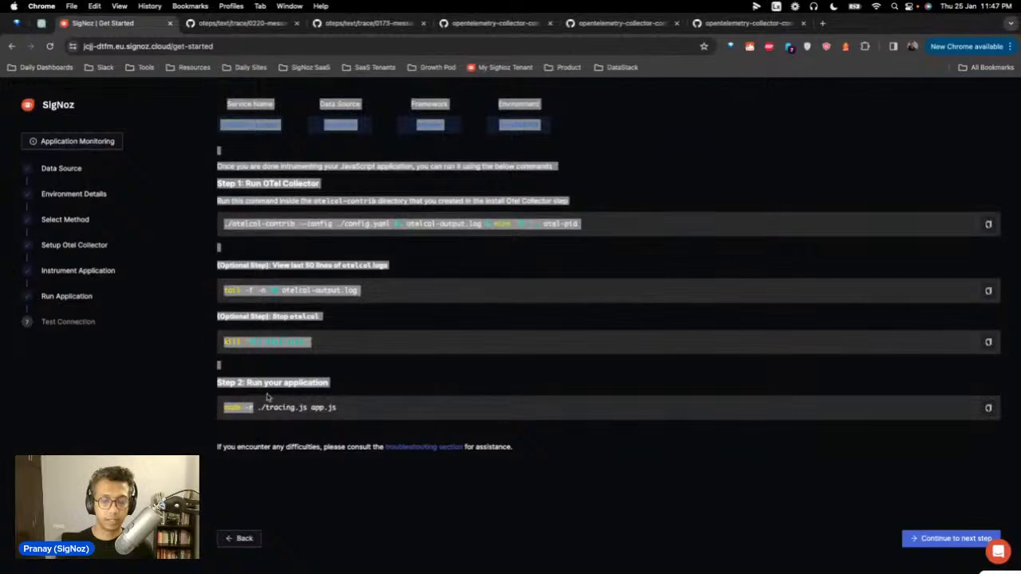
drag(251, 407, 219, 408)
key(super+c)
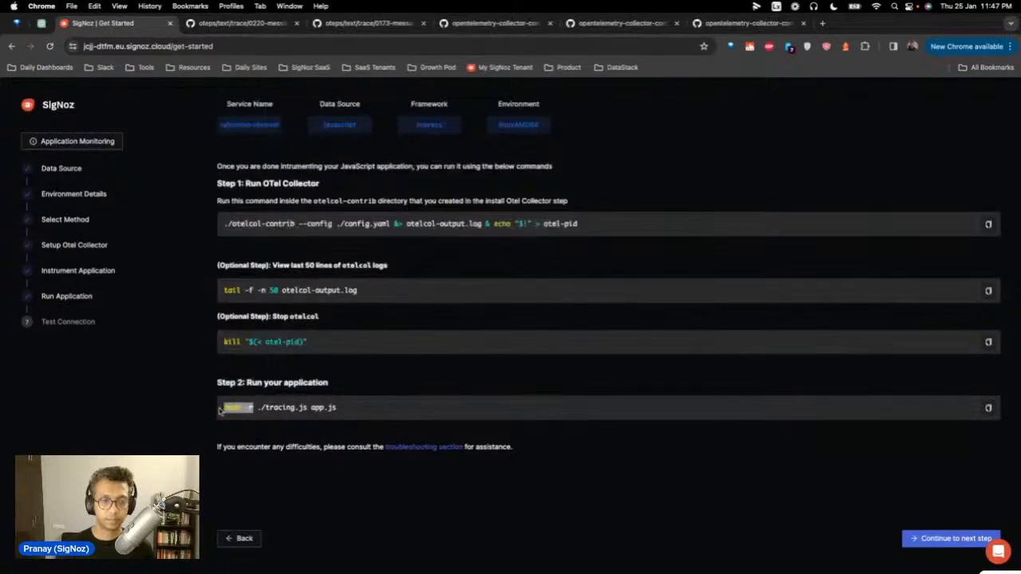
mouse_move(447, 568)
click(456, 550)
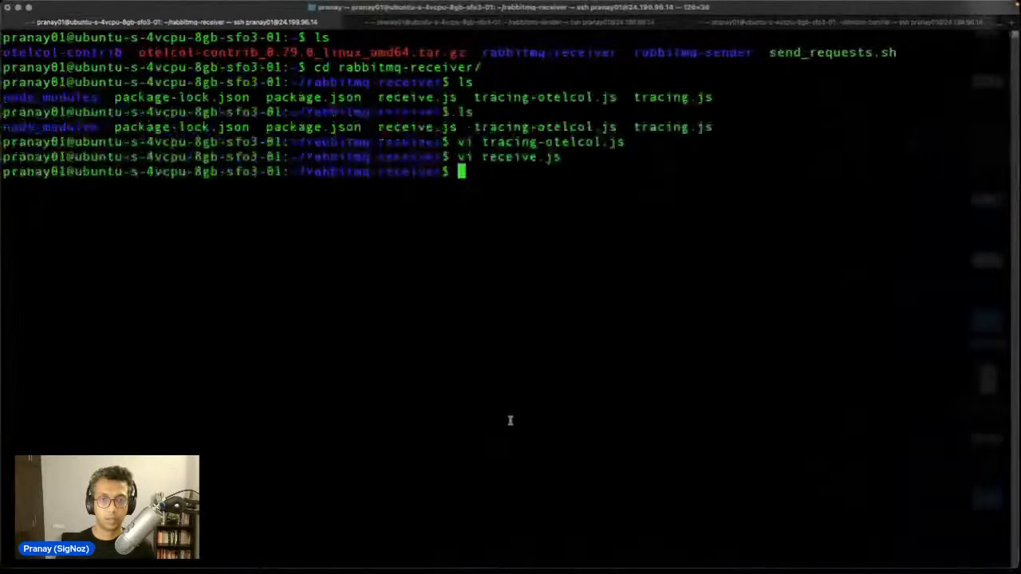
Step: Run 'node -r ./tracing-otelcol.js receive.js' to start the receiver on localhost:3001
key(super+v)
text(./tracing)
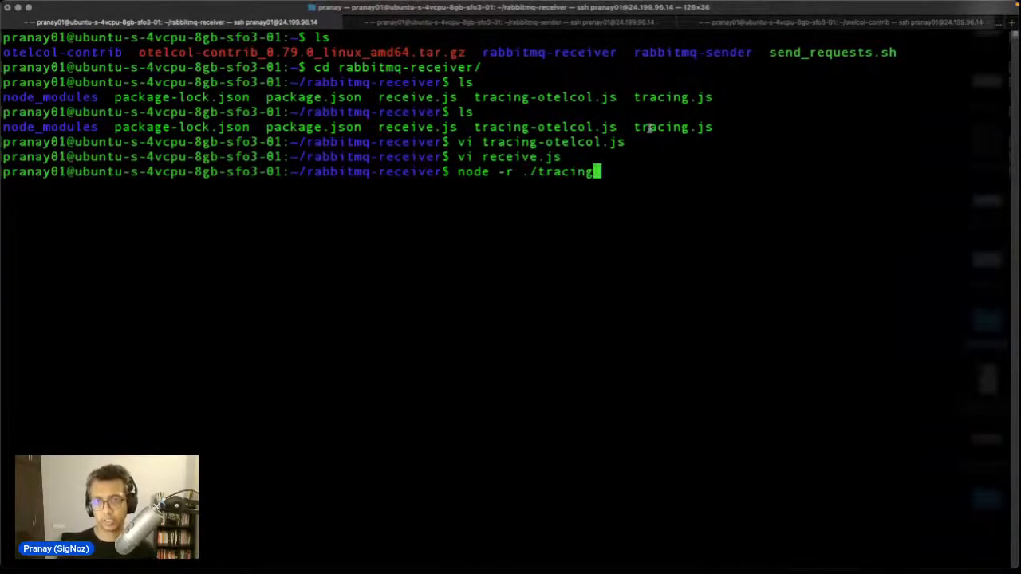
drag(650, 128, 718, 126)
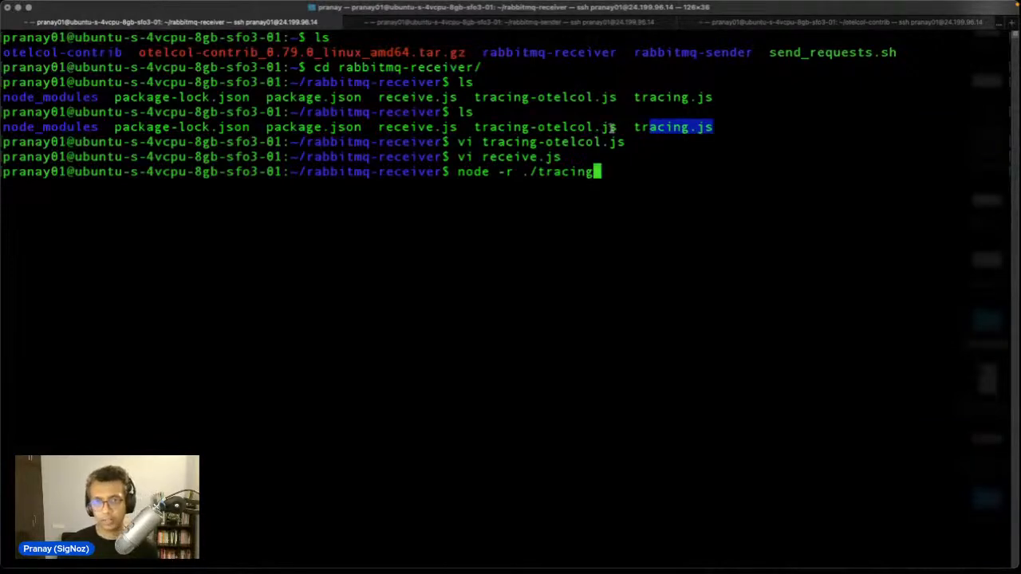
drag(616, 127, 475, 127)
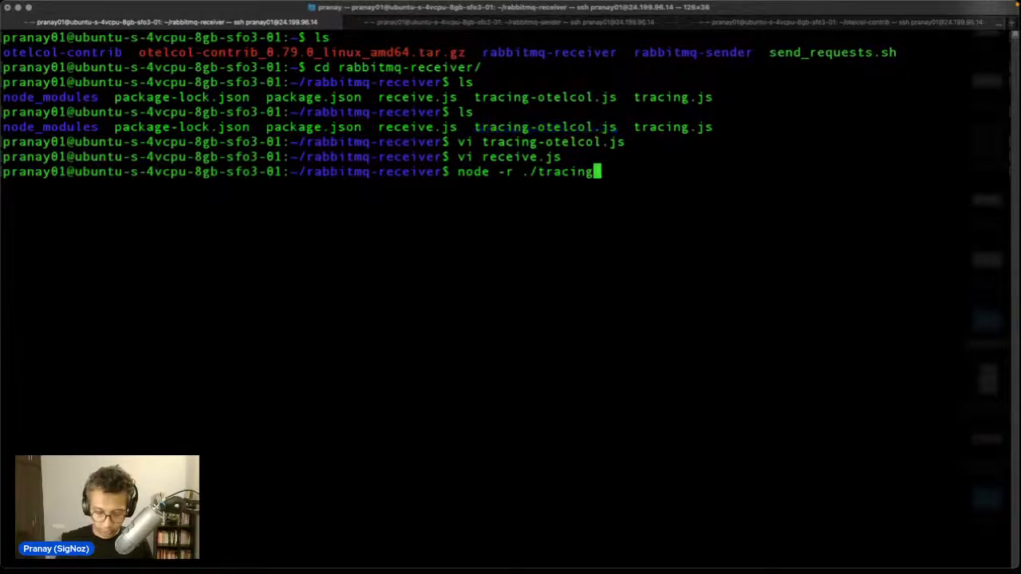
text(-otl)
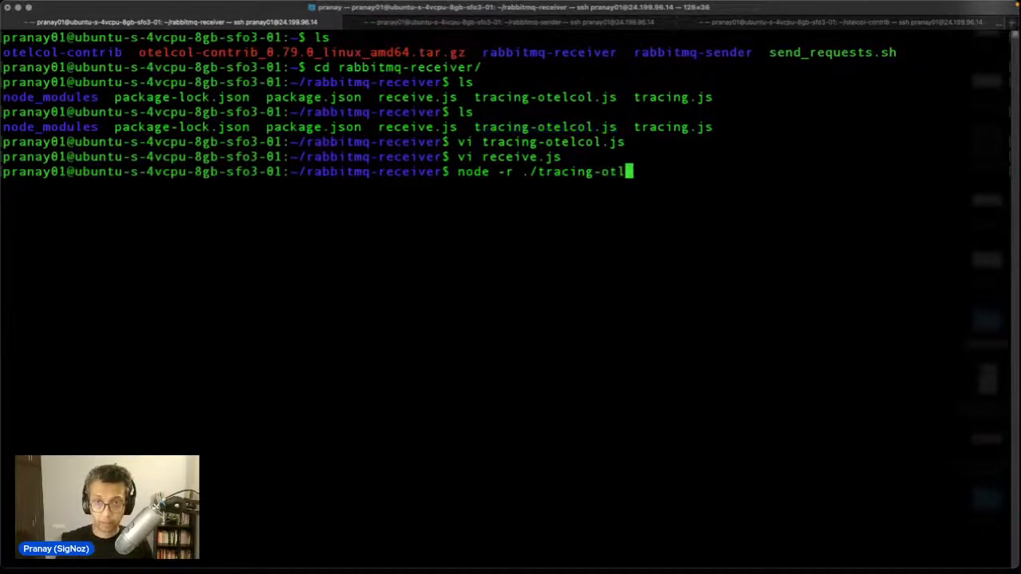
key(BackSpace)
text(e)
key(Tab)
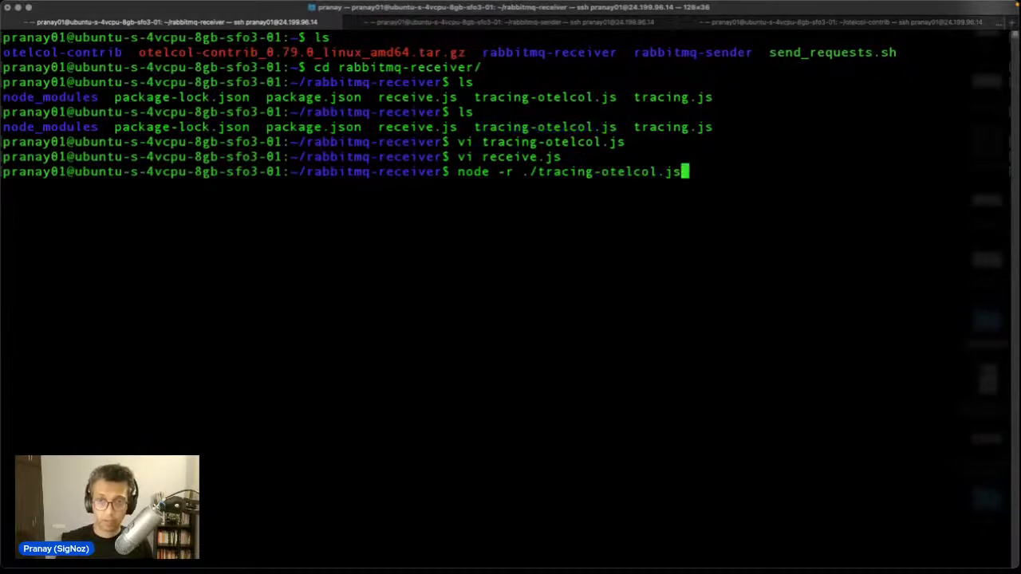
text(receive.js)
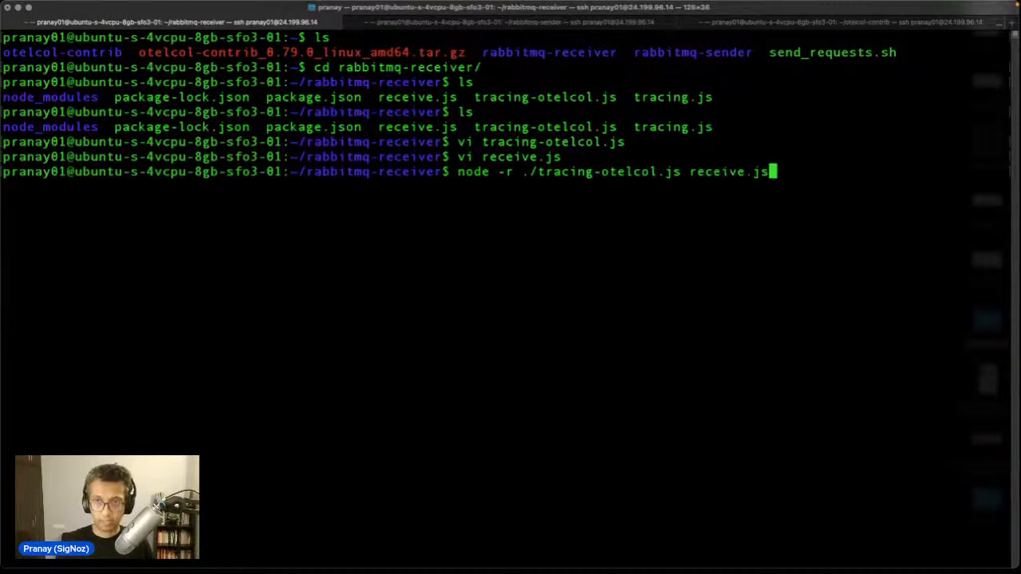
key(Return)
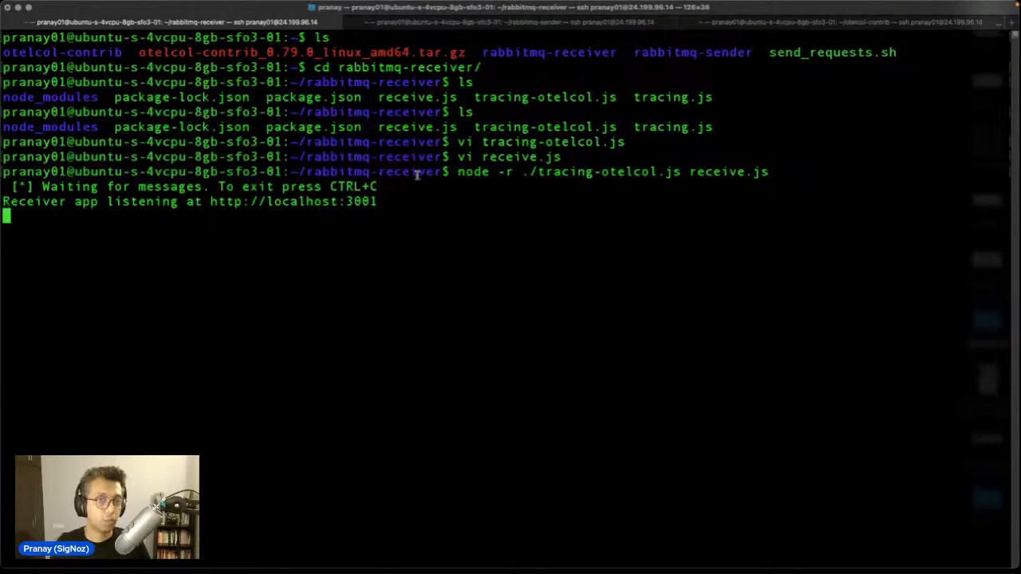
click(510, 22)
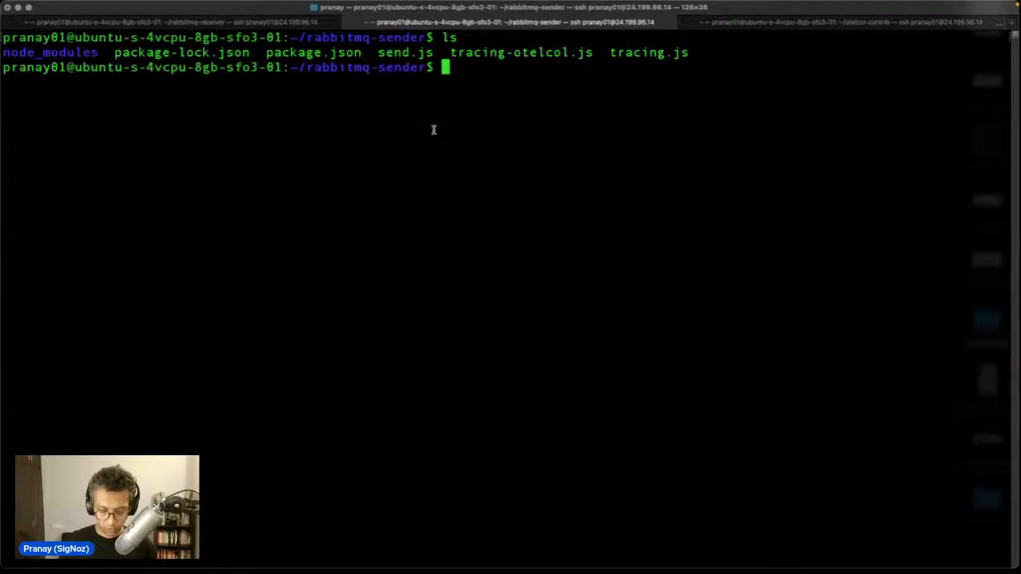
Step: Open the sender's tracing-otelcol.js in vi and highlight SERVICE_NAME 'rabbitmq-sender'
text(n)
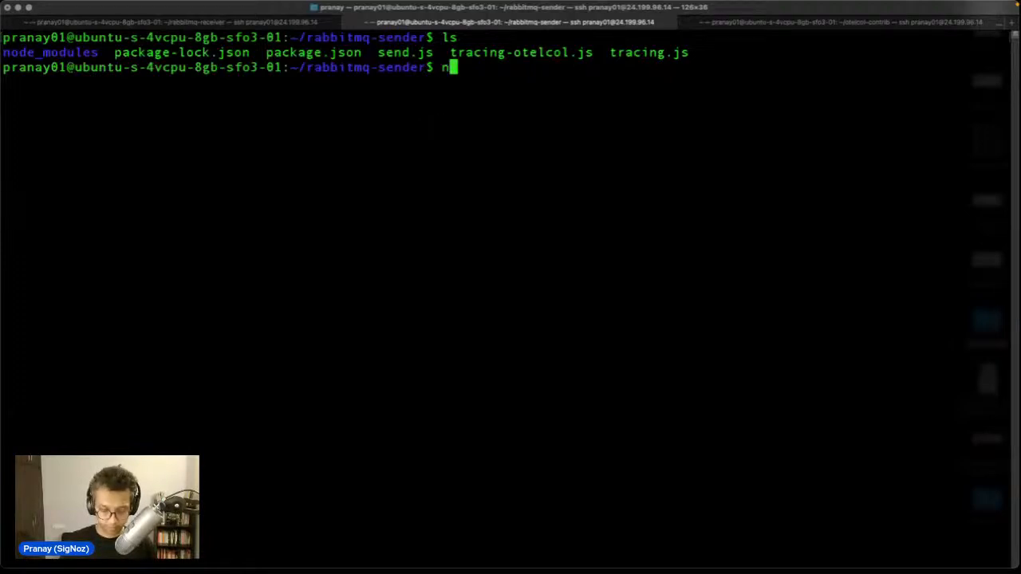
key(BackSpace)
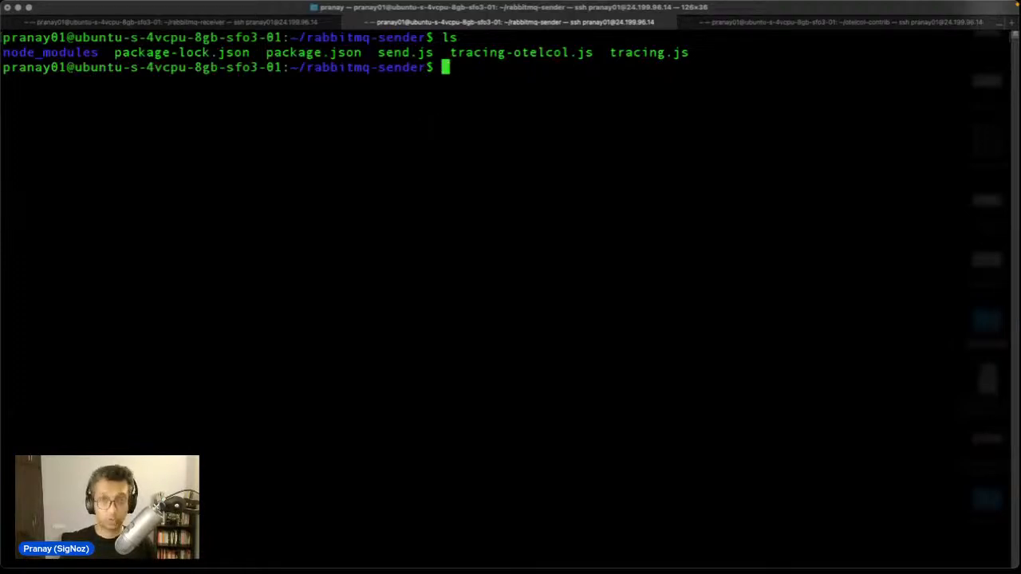
text(vi t)
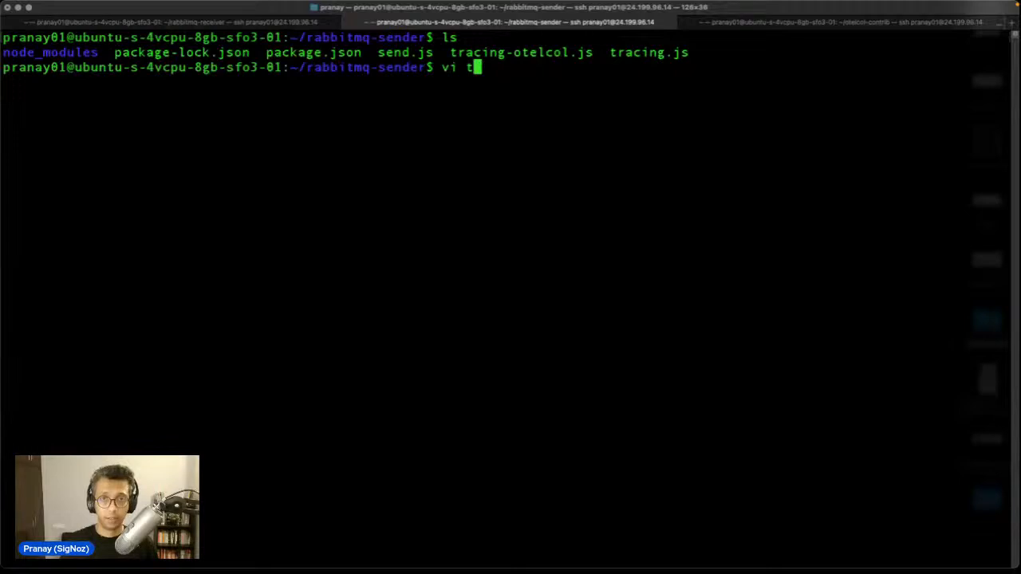
key(Tab)
text(-)
key(Tab)
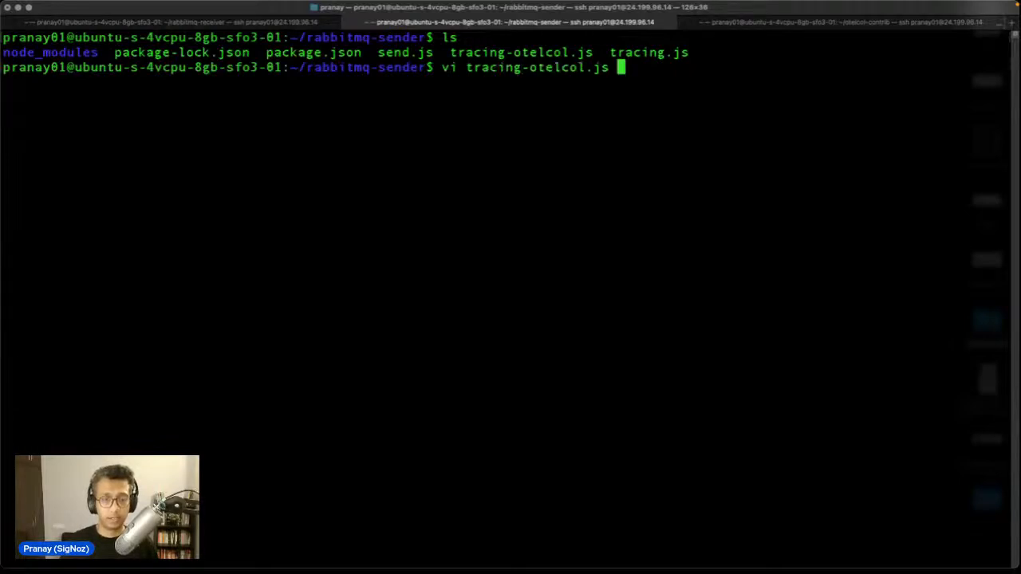
key(Return)
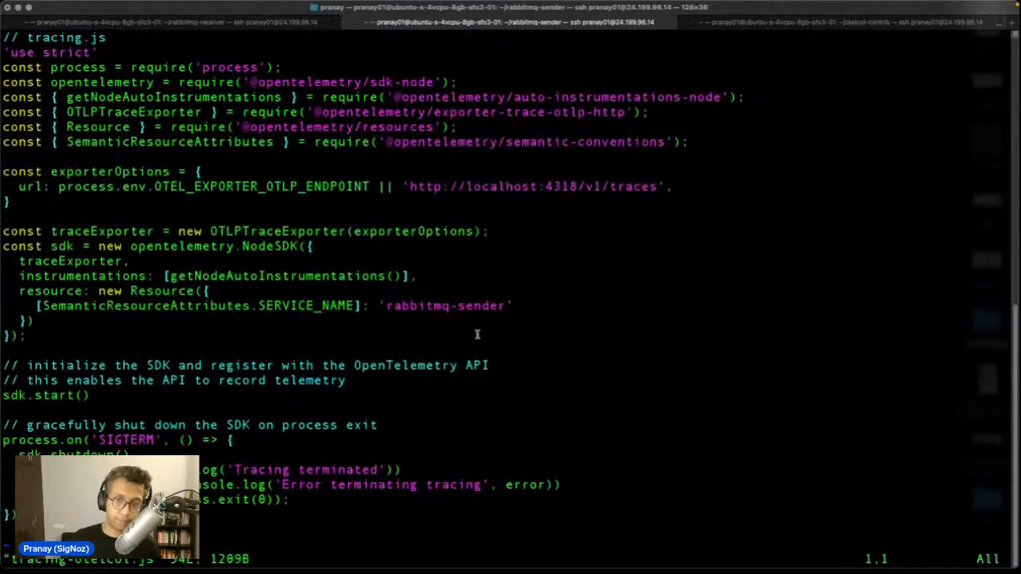
triple_click(520, 309)
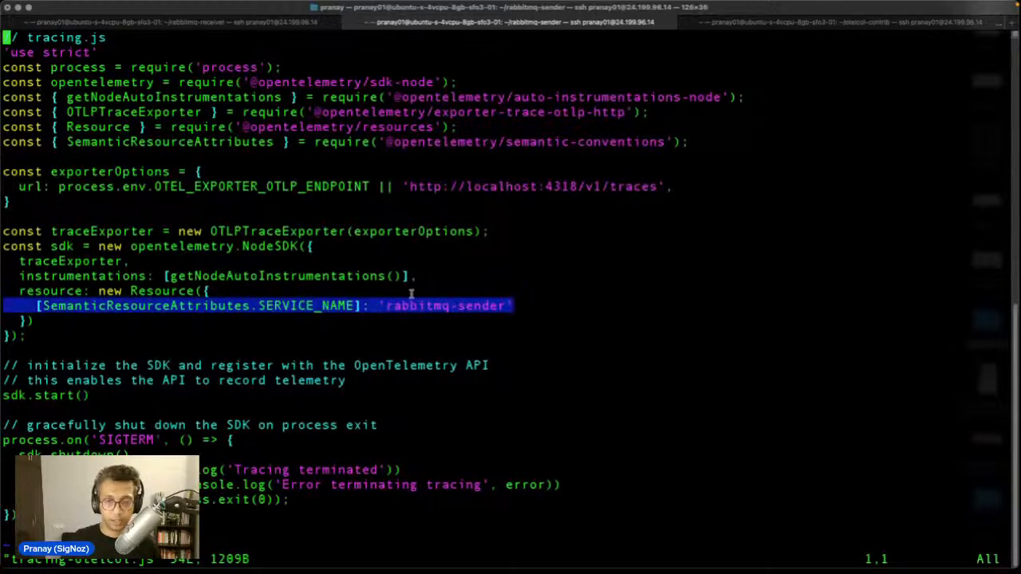
drag(513, 305, 380, 302)
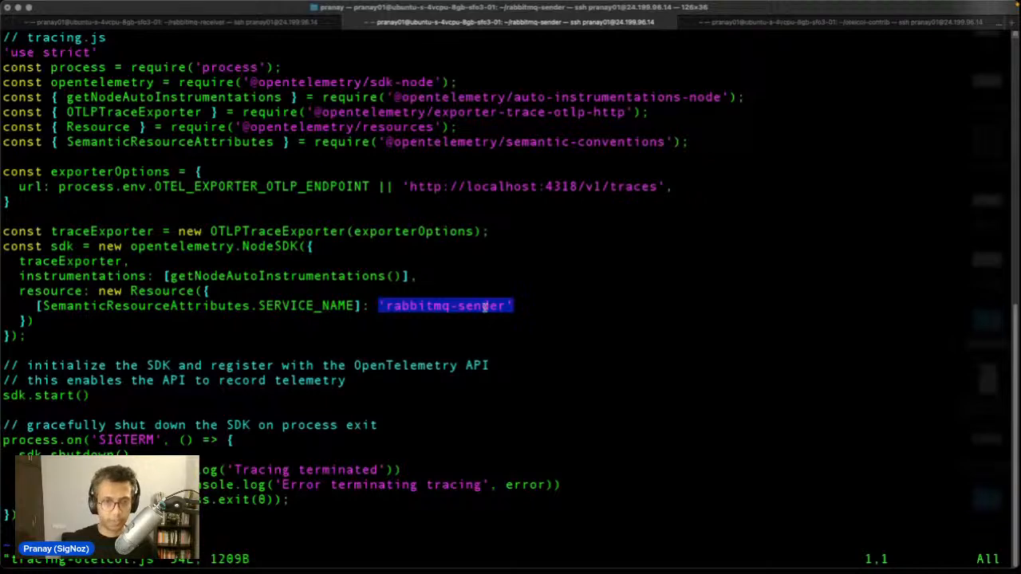
Step: Quit vi without changes, returning to the rabbitmq-sender prompt
text(:)
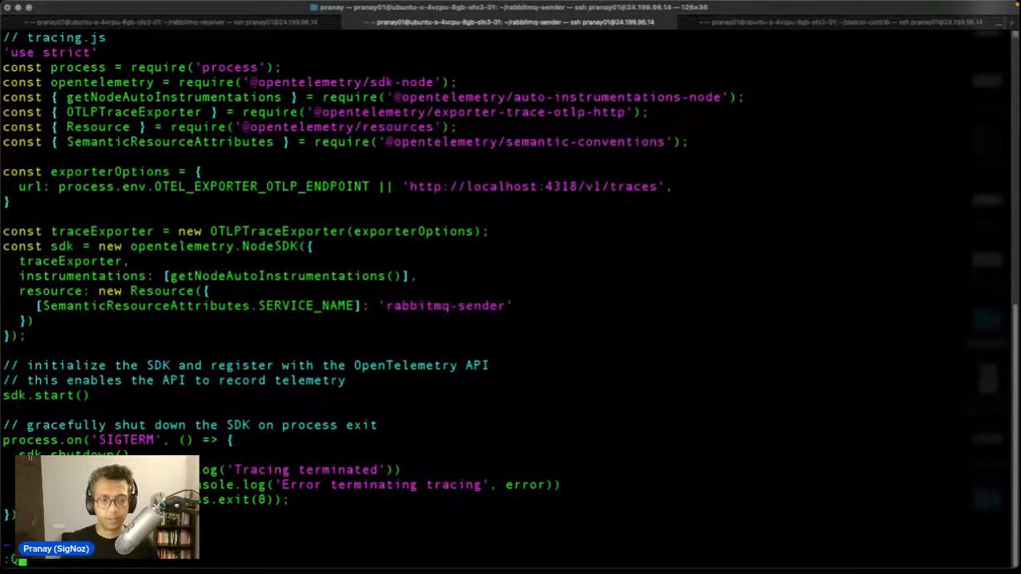
text(Q)
key(BackSpace)
text(Q)
key(Return)
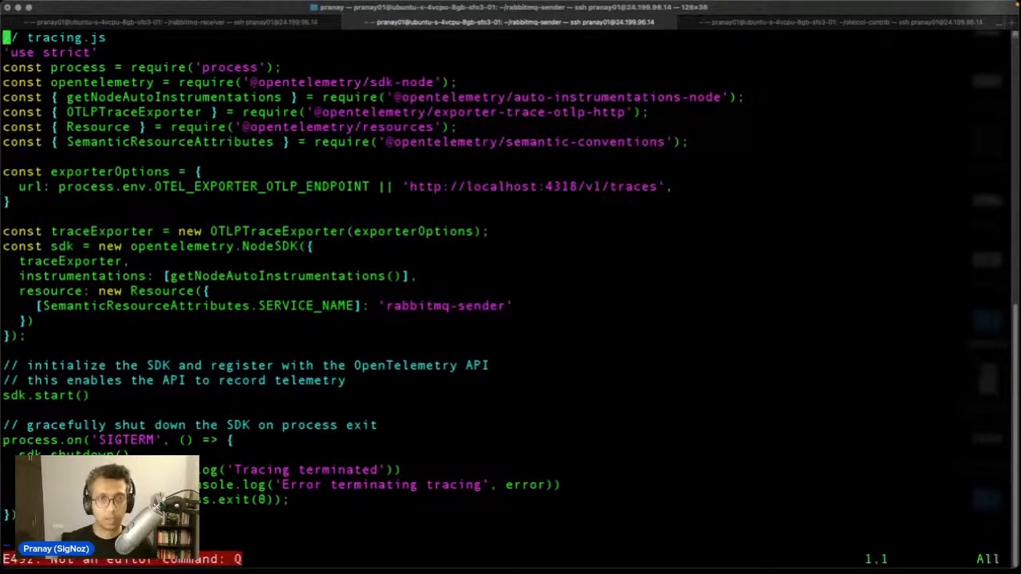
text(:q)
key(Return)
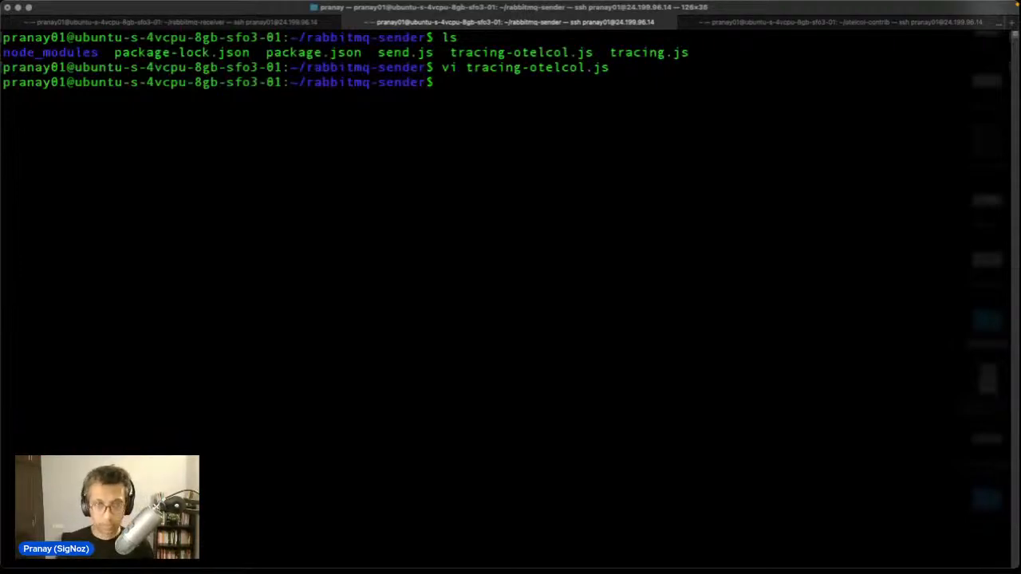
Step: Run 'node -r ./tracing-otelcol.js send.js' so the sender listens on localhost:3000
text(node -r)
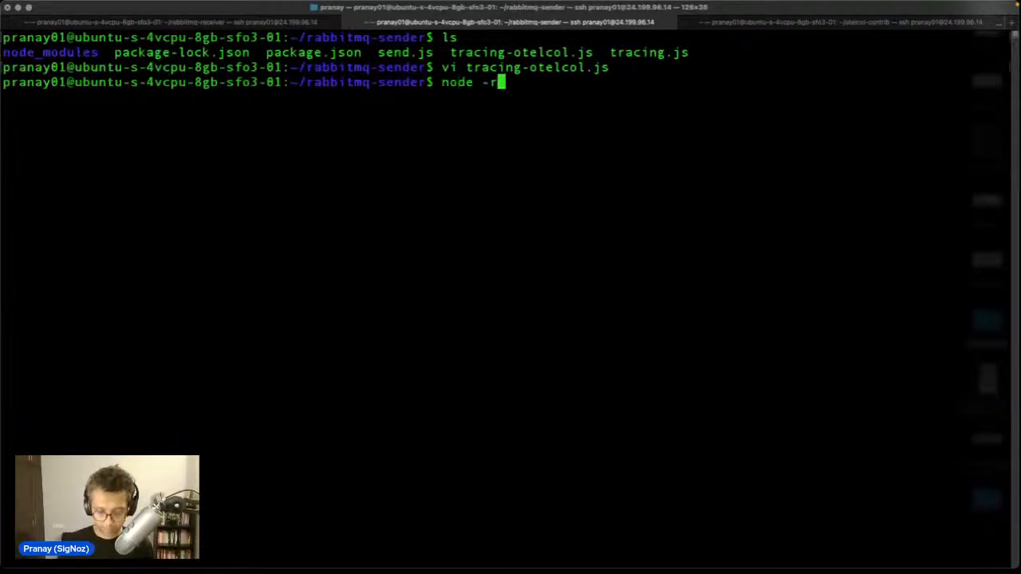
text( ./)
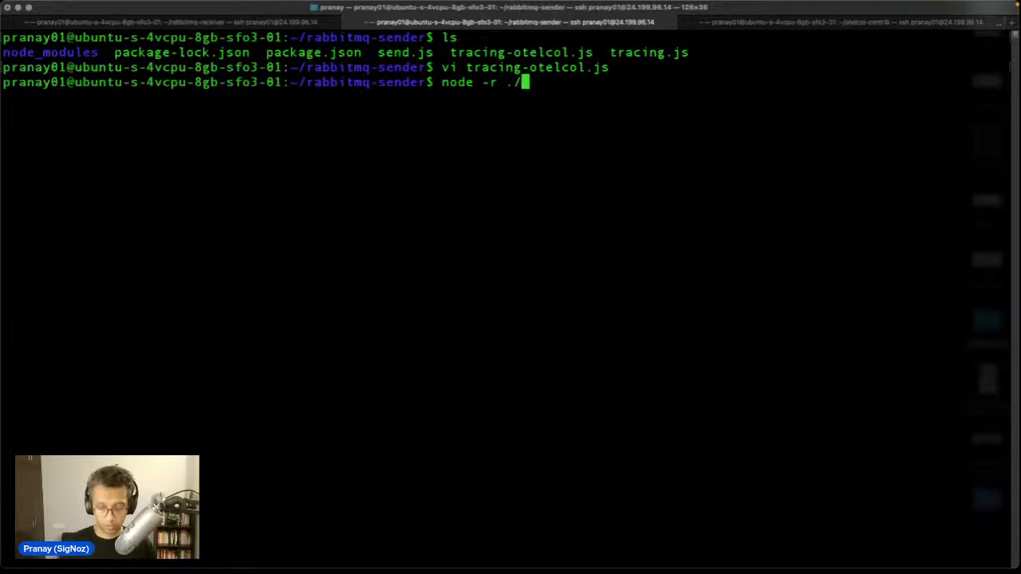
text(tracing-otelcol.js)
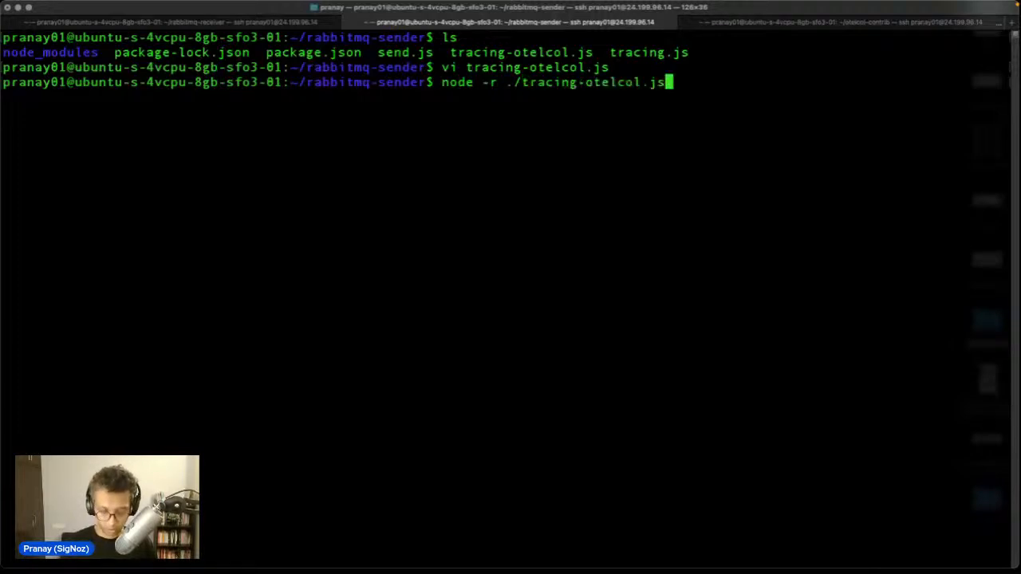
text(sen)
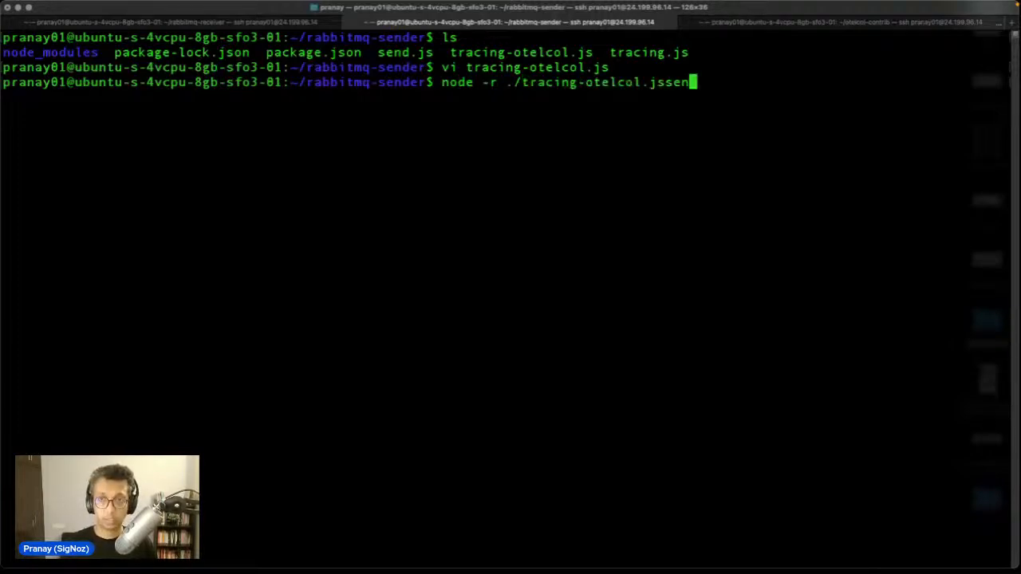
key(BackSpace)
key(BackSpace)
key(BackSpace)
text(s)
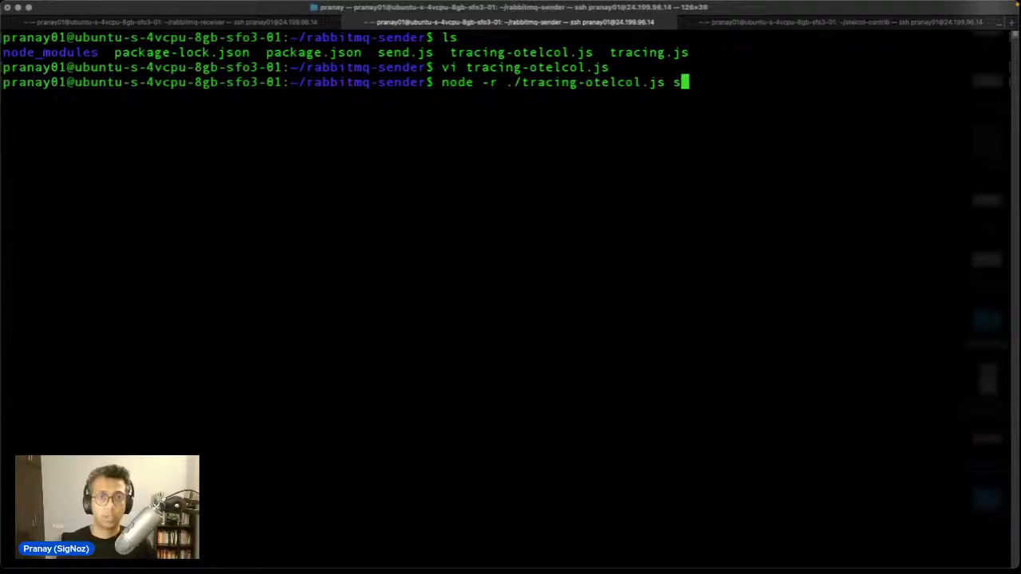
key(Tab)
key(Return)
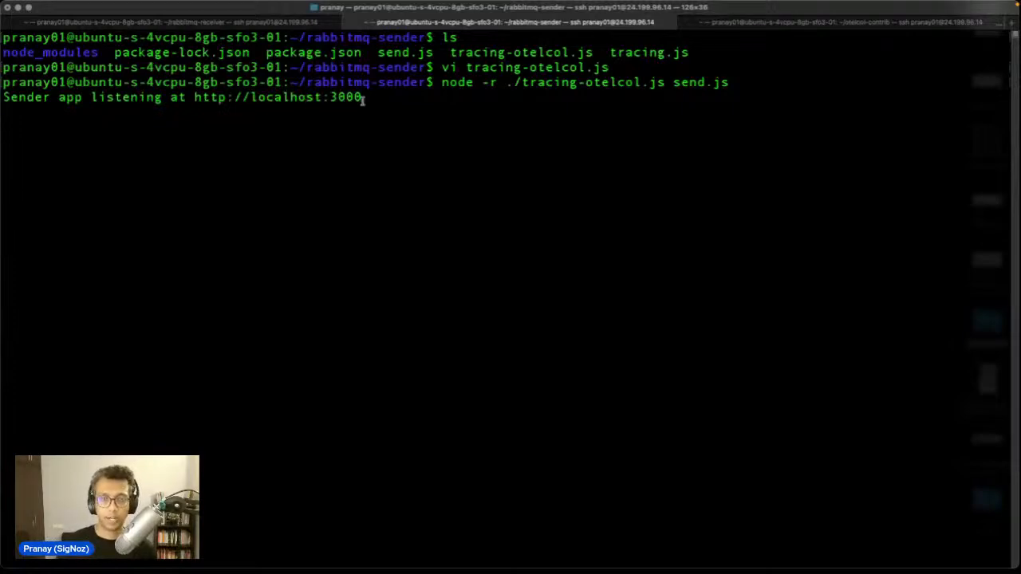
click(817, 21)
Step: Stop the running collector in the otelcol-contrib session
scroll(571, 288, up, 1)
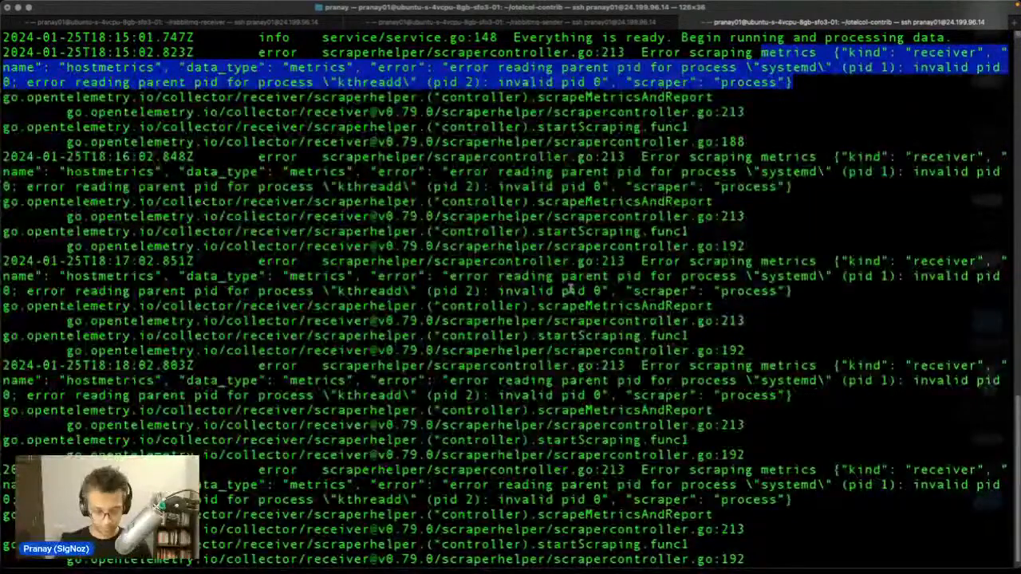
key(ctrl+c)
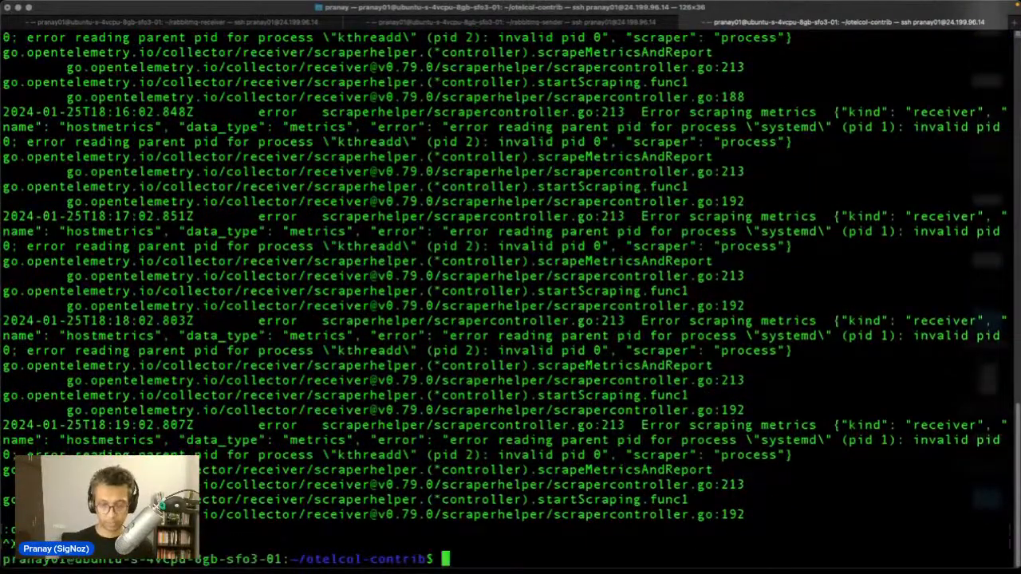
key(Return)
text(:s)
key(Return)
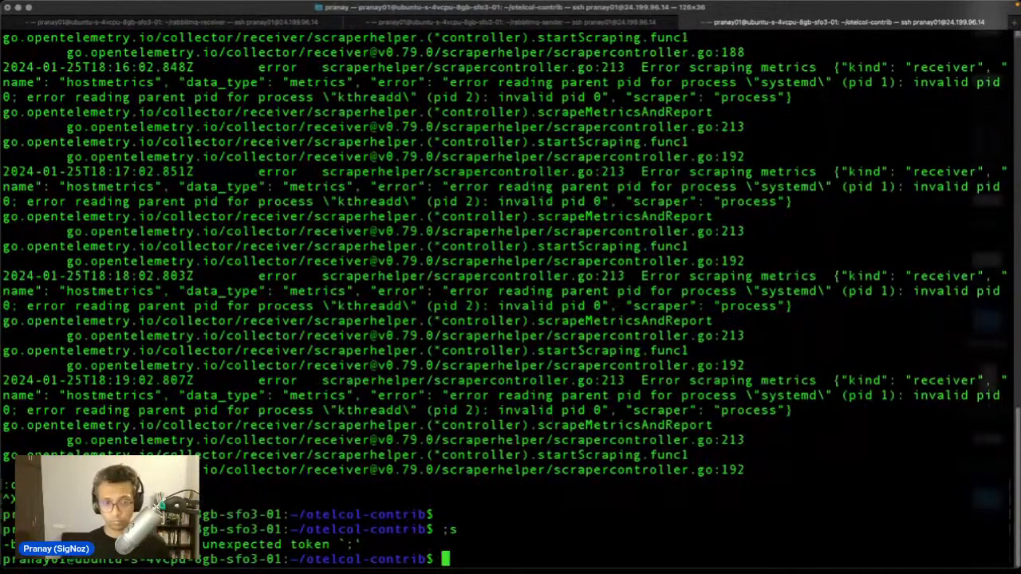
Step: Move up to the home folder and point out send_requests.sh in its listing
text(ls)
key(Return)
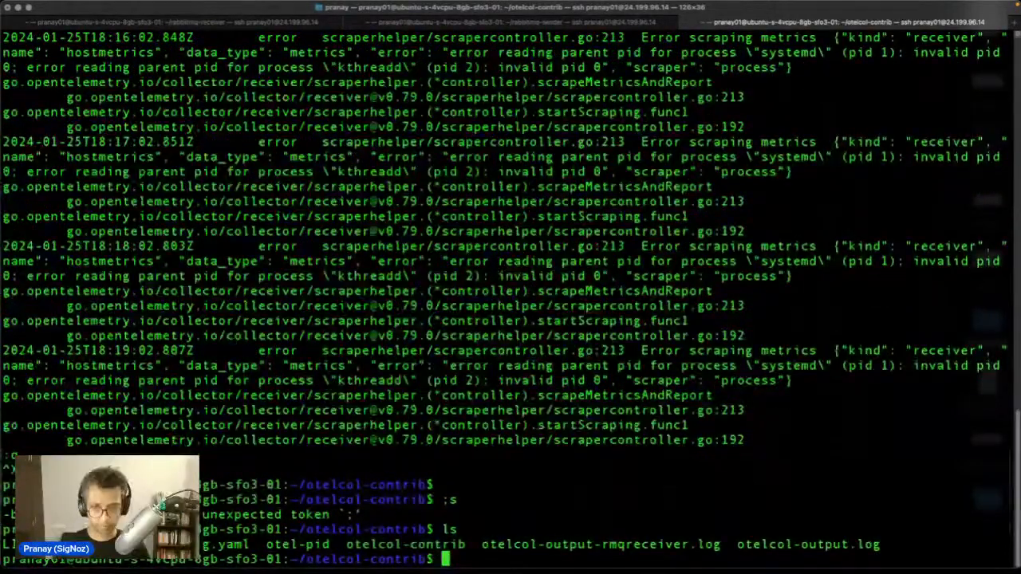
text(cd ..)
key(Return)
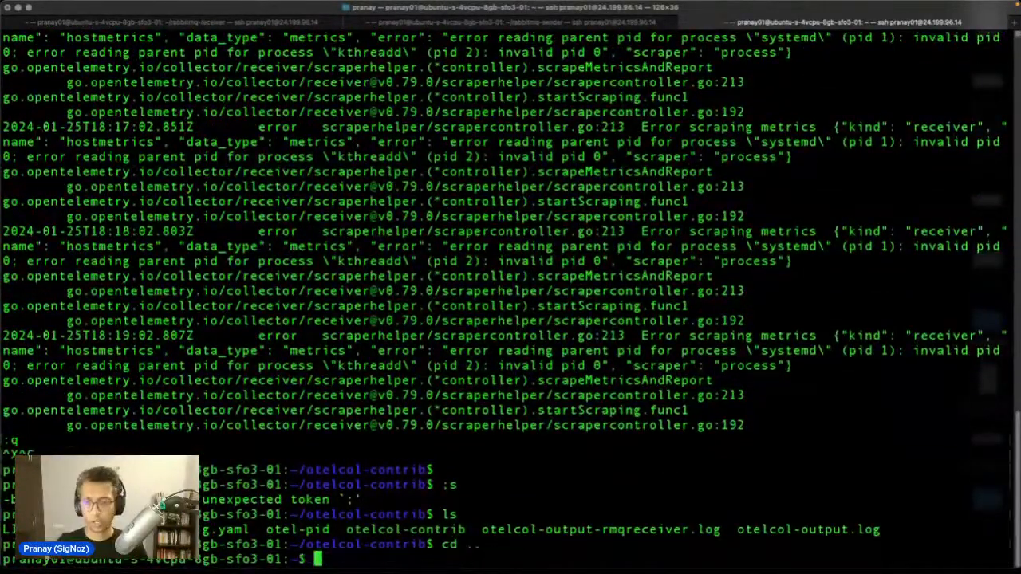
text(ls)
key(Return)
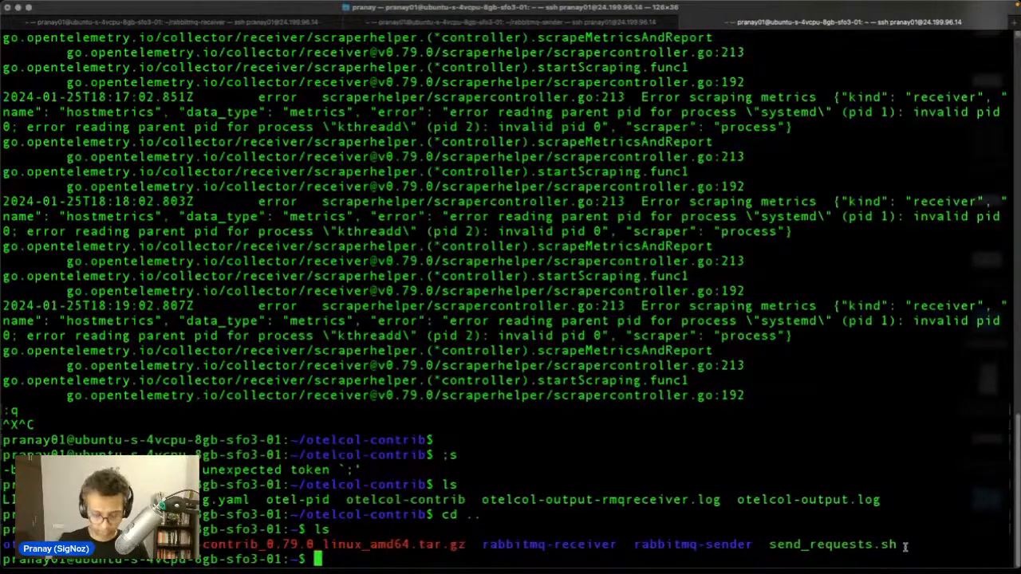
drag(906, 545, 771, 545)
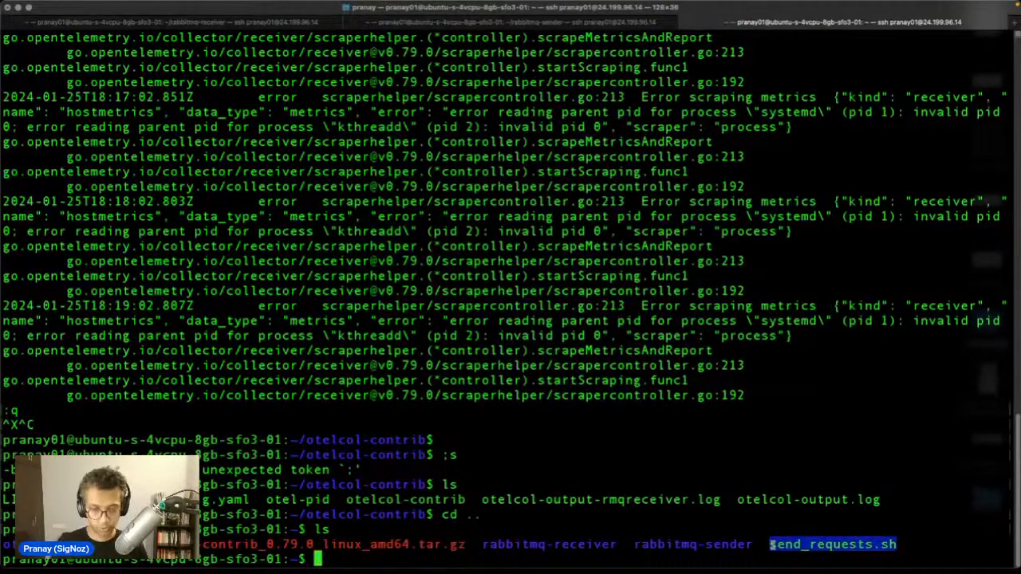
Step: Open send_requests.sh in vi and cut REQUESTS from 10000 to 1000
text(vi sen)
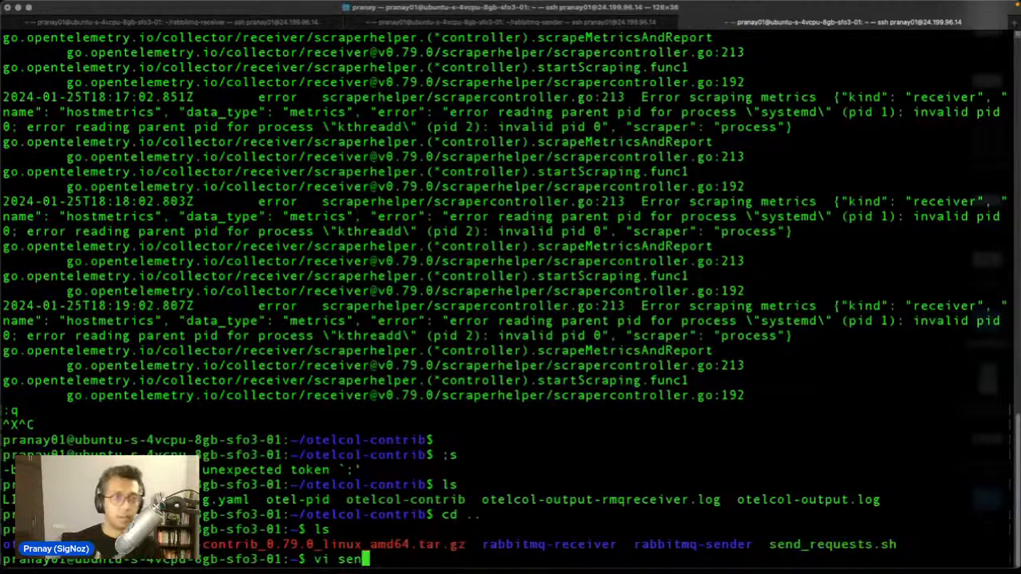
key(Tab)
key(Return)
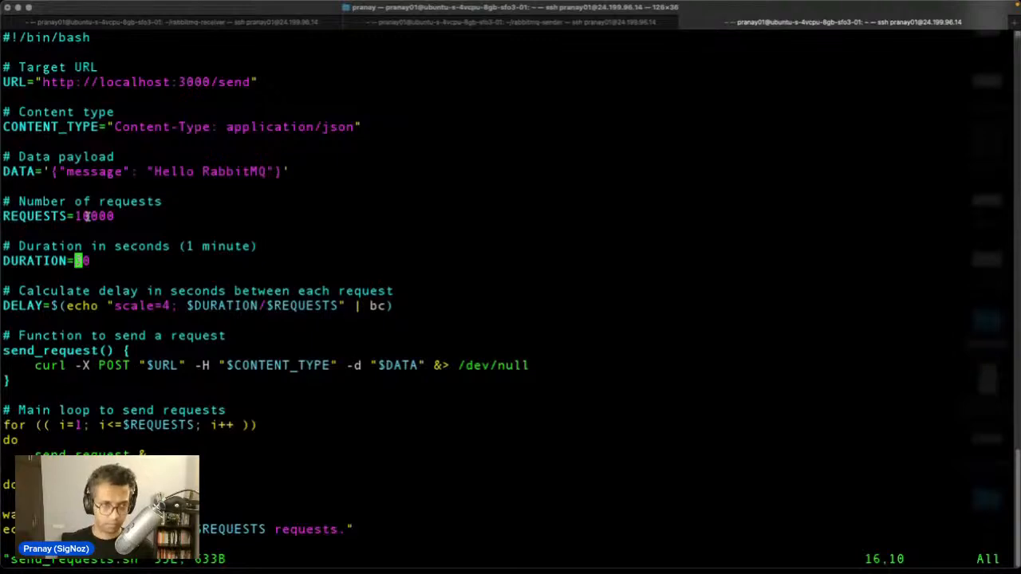
key(k)
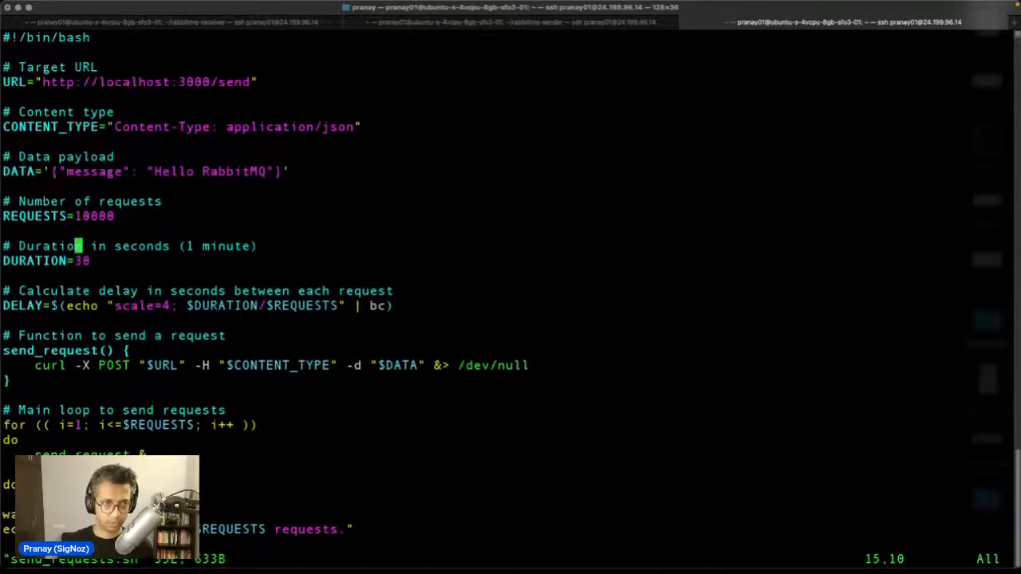
key(k)
key(k)
key(l)
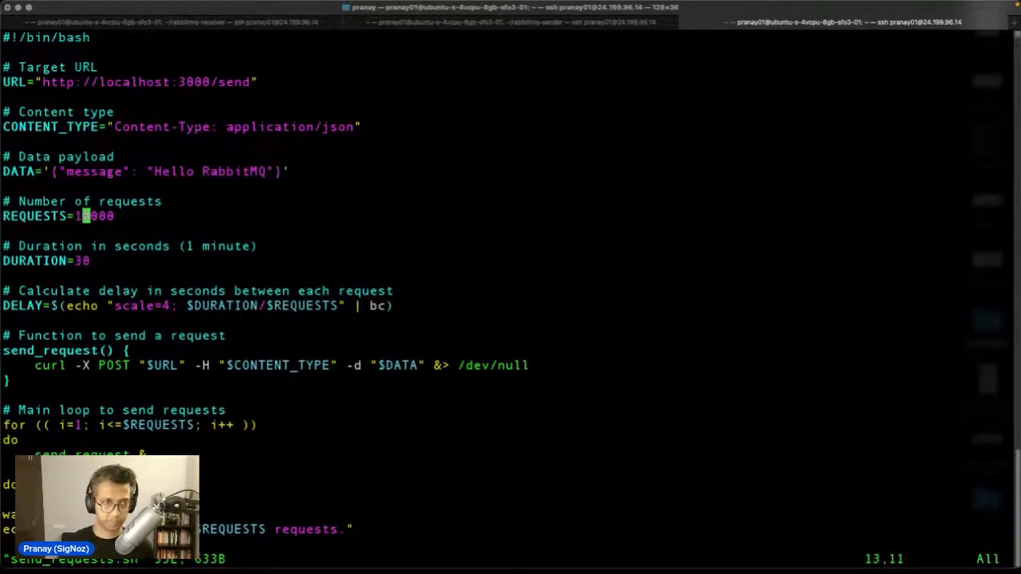
key(i)
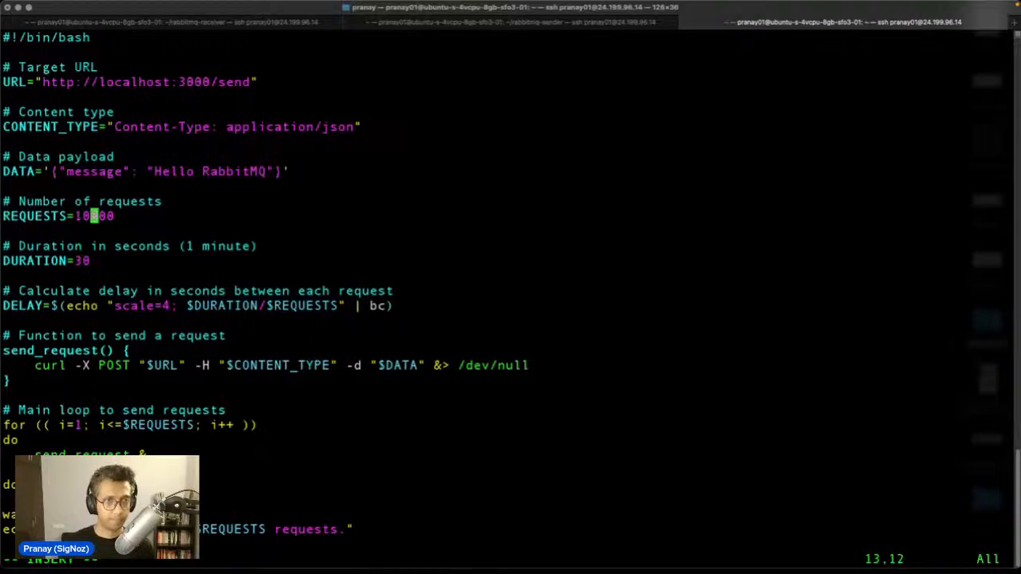
key(Delete)
key(Down)
key(Down)
key(Down)
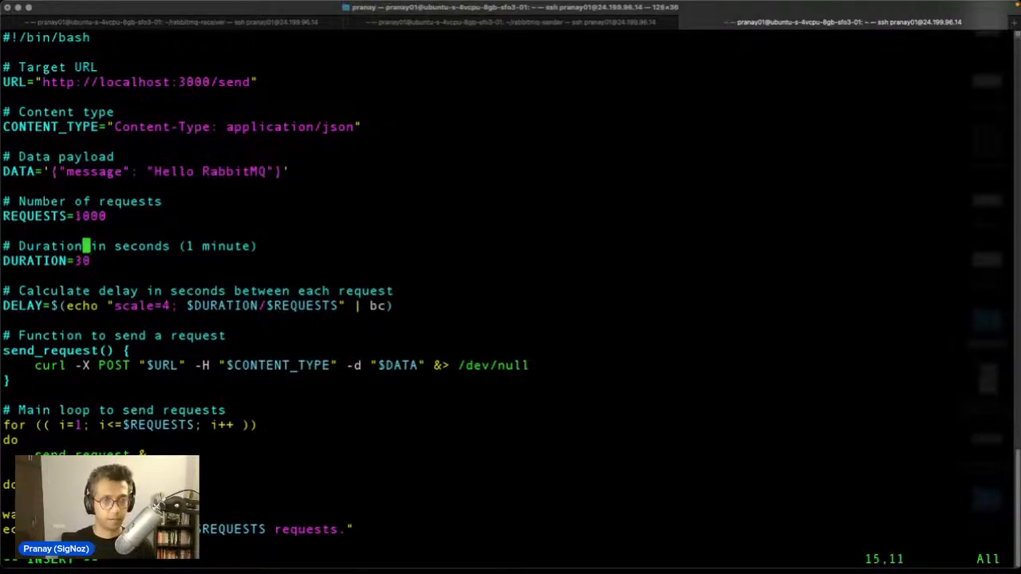
key(BackSpace)
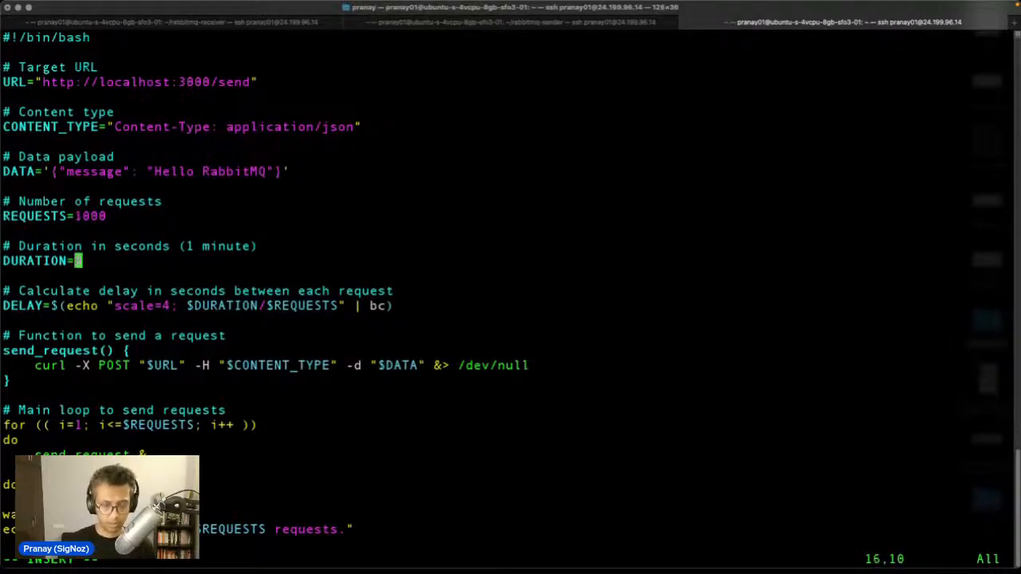
text(6)
Step: Set the script's DURATION value to 30 seconds
key(Down)
key(Down)
key(Down)
key(Down)
key(Down)
key(Down)
key(Down)
key(Down)
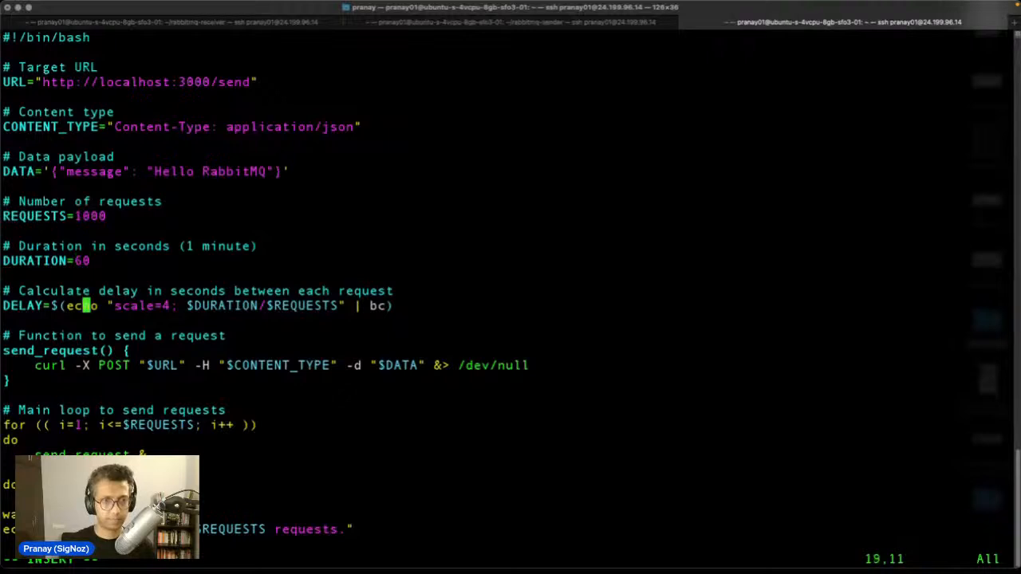
key(Down)
key(Down)
key(Down)
key(Down)
key(Down)
key(Down)
key(Down)
key(Down)
key(Down)
key(Down)
key(Down)
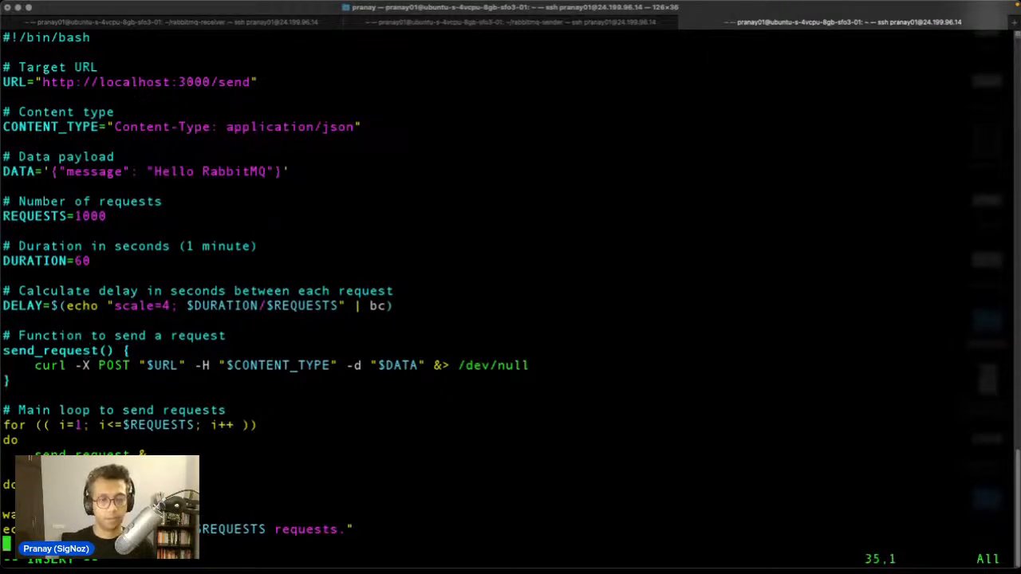
key(Up)
key(Up)
key(Up)
key(Up)
key(Up)
key(Up)
key(Up)
key(Up)
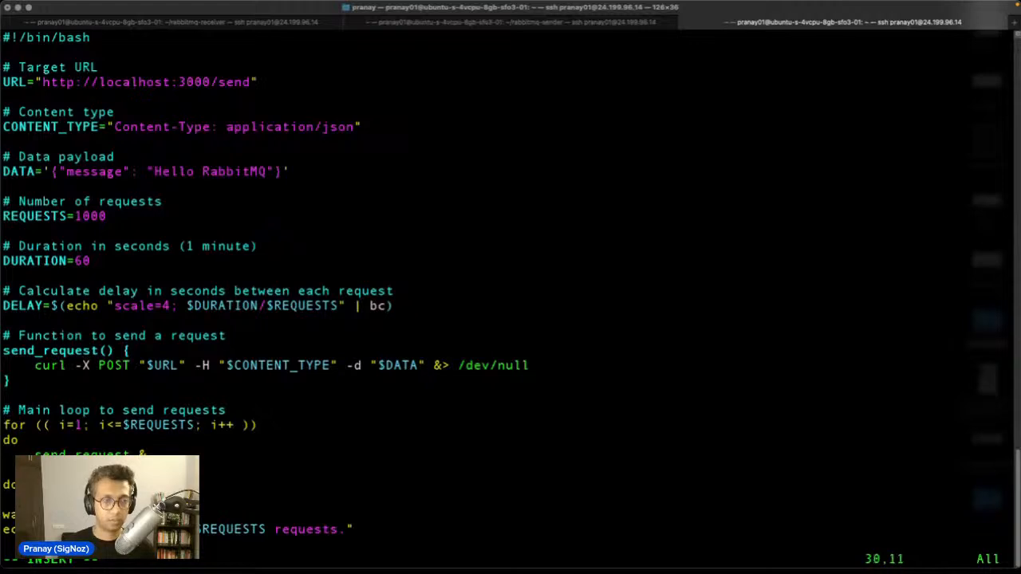
key(Up)
key(Up)
key(Up)
key(Up)
key(Up)
key(Up)
key(Up)
key(Up)
key(Up)
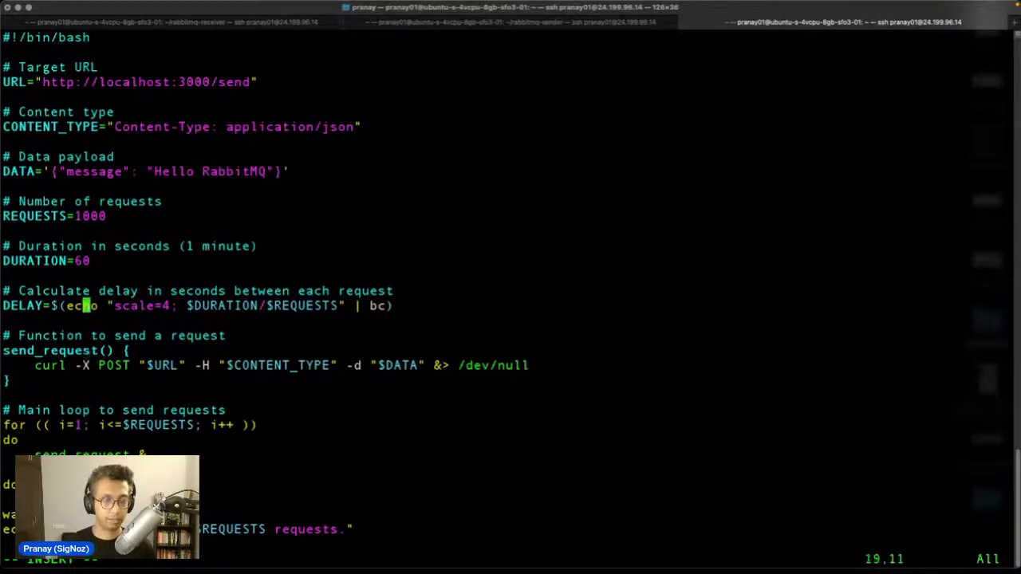
key(Down)
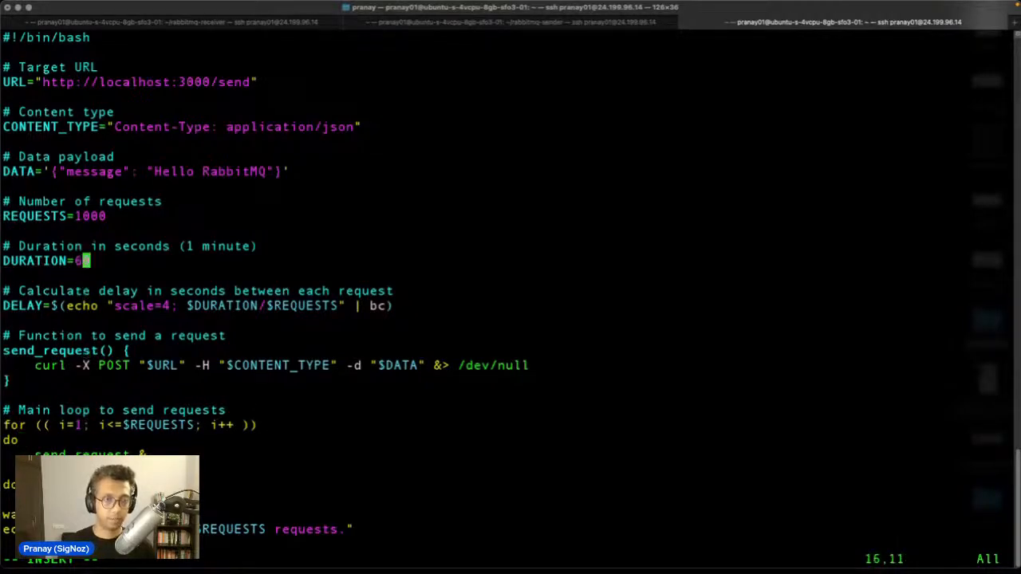
text(i)
key(BackSpace)
key(BackSpace)
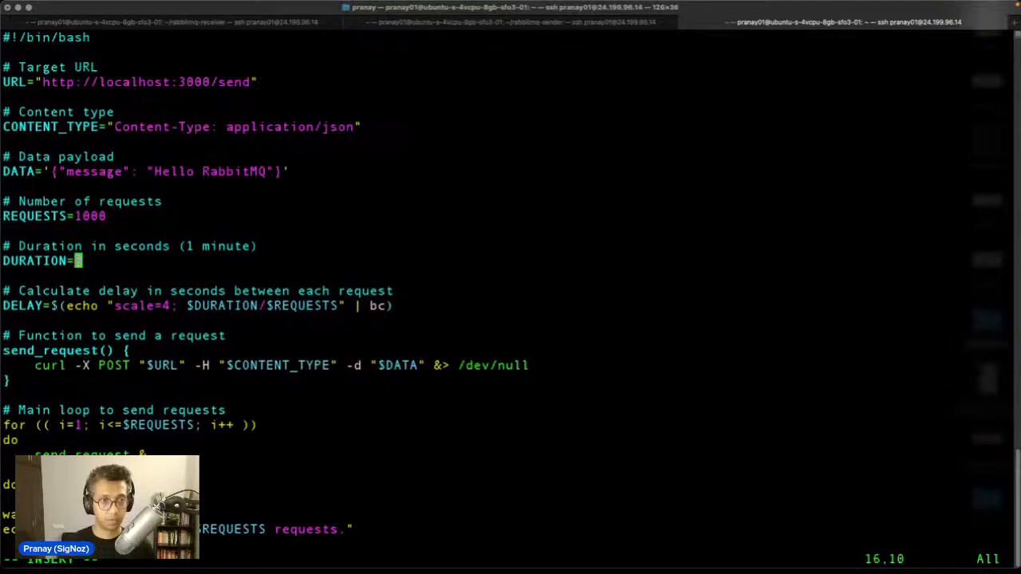
text(3)
key(Escape)
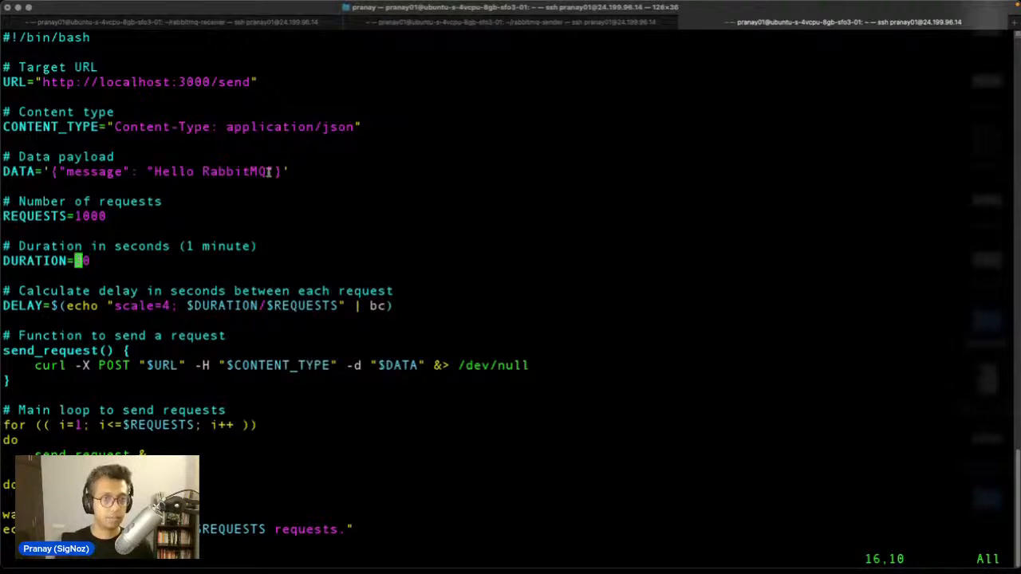
Step: Highlight the 'Hello RabbitMQ' payload and the /send URL, then enter :wq
drag(267, 172, 100, 171)
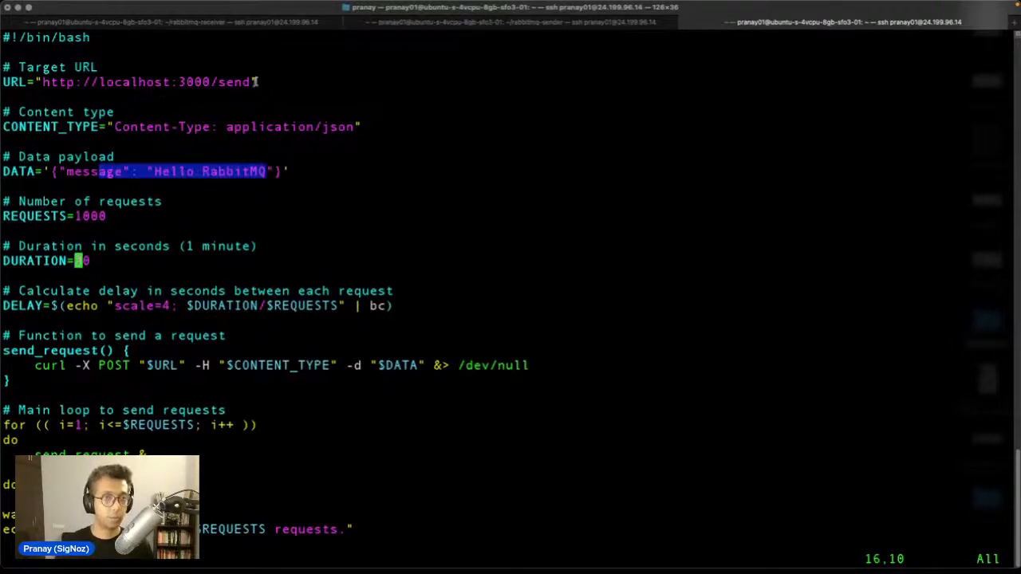
drag(257, 82, 48, 82)
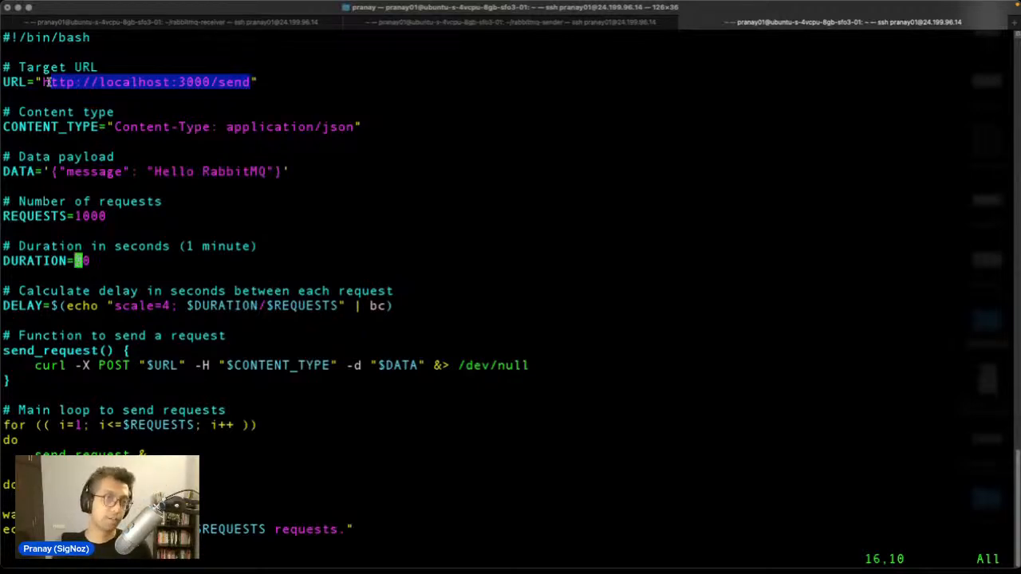
key(Escape)
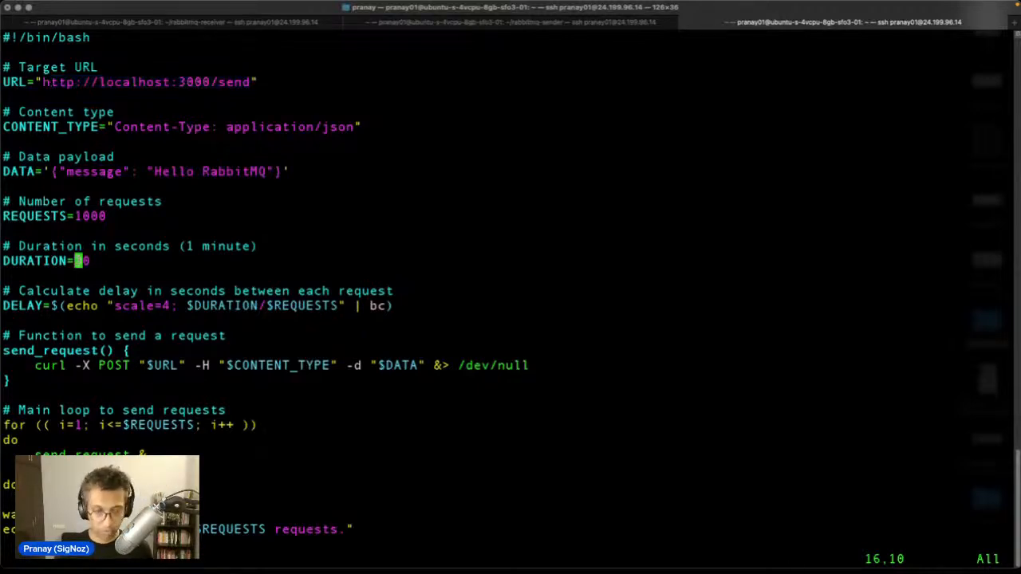
text(:wq)
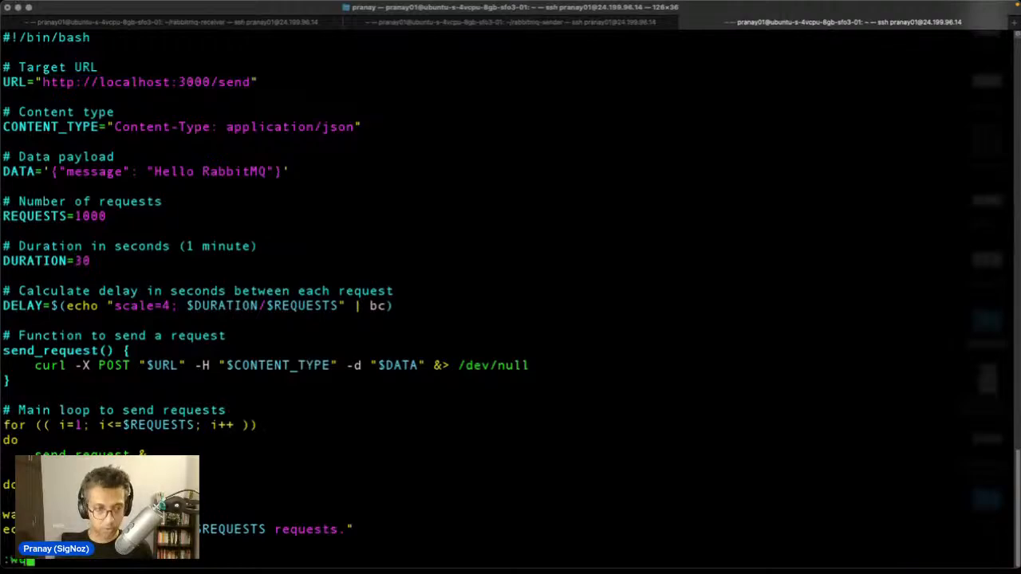
Step: Save and run send_requests.sh, then check sent and received 'Hello RabbitMQ' messages in both sessions
key(Return)
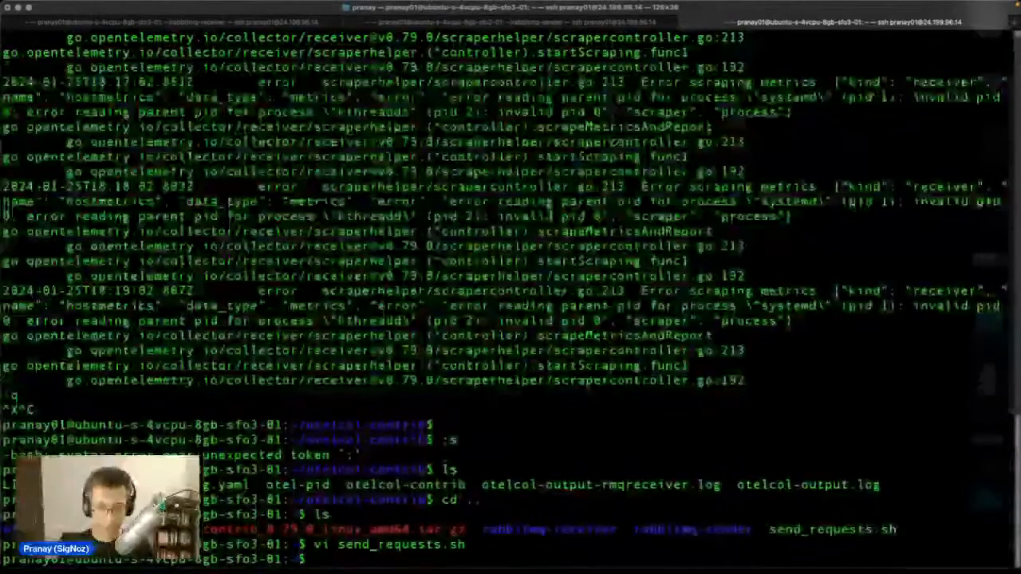
text(./)
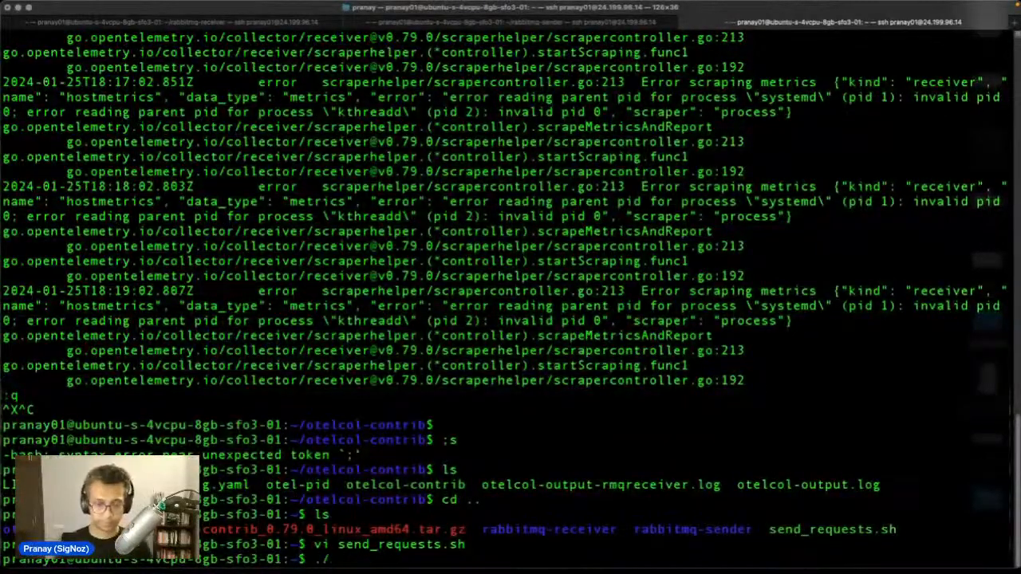
text(send)
key(Tab)
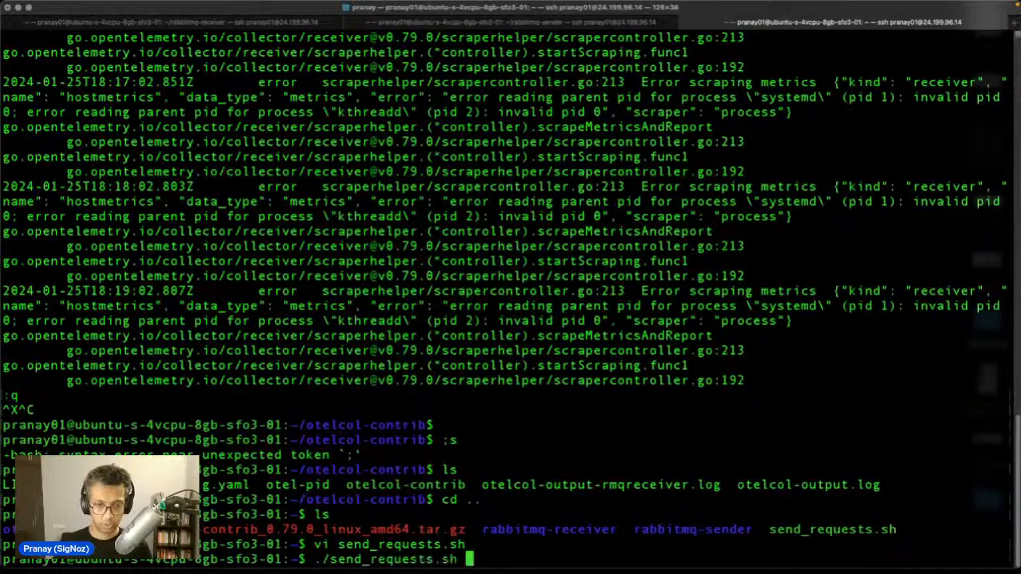
key(Return)
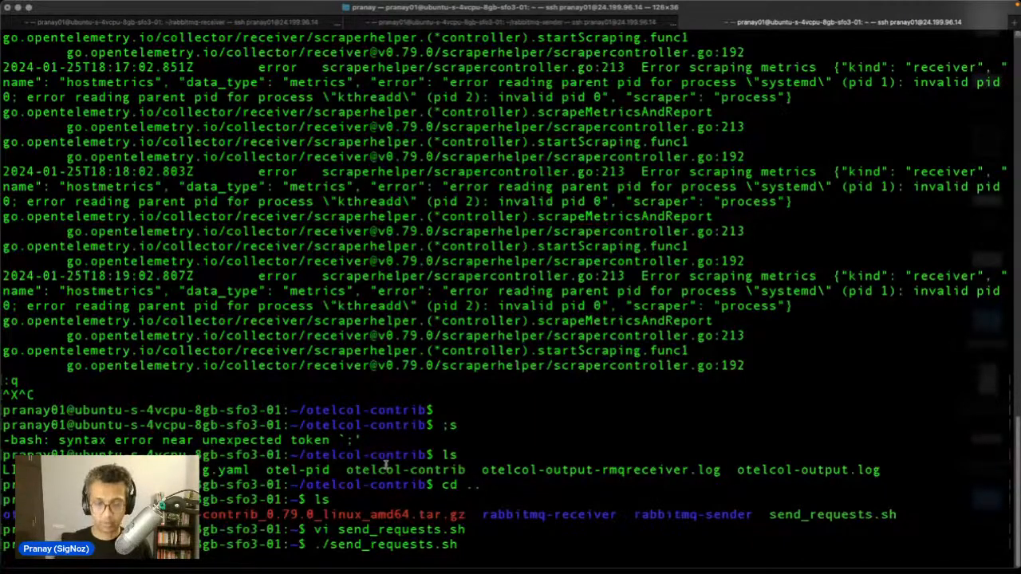
click(511, 23)
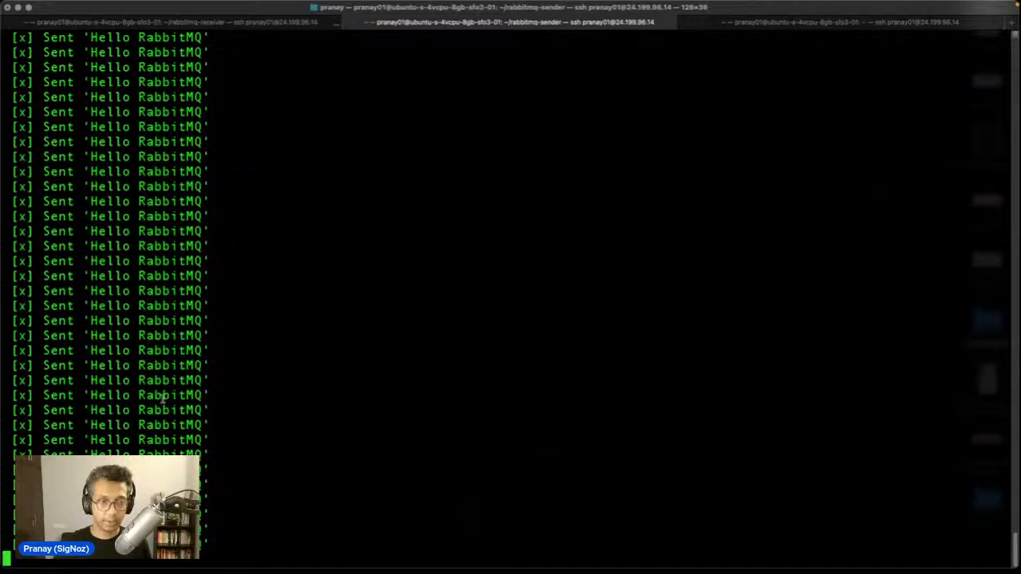
click(259, 22)
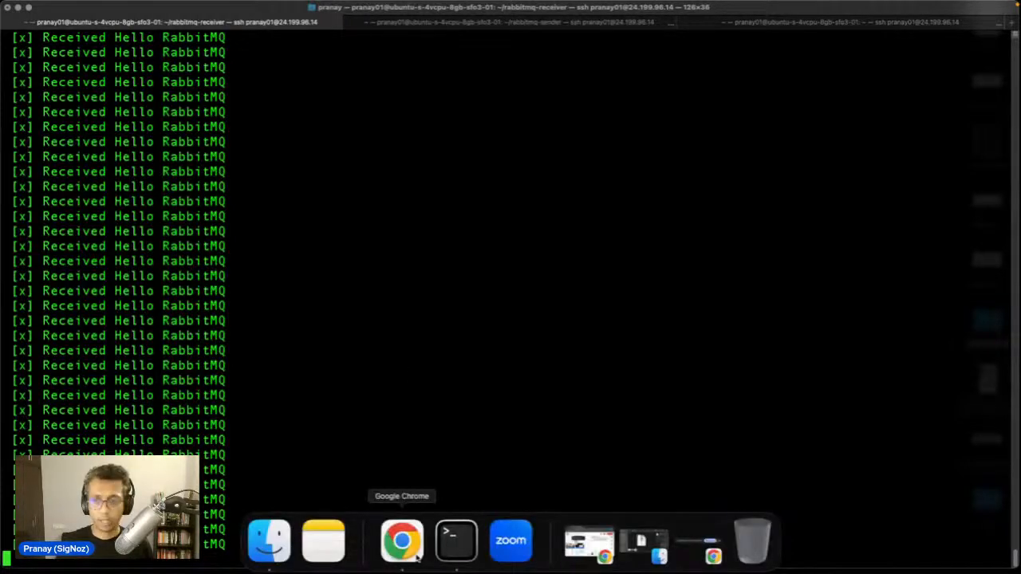
Step: Pass SigNoz's Test Connection for rabbitmq-receiver and finish onboarding to the Services list
click(416, 557)
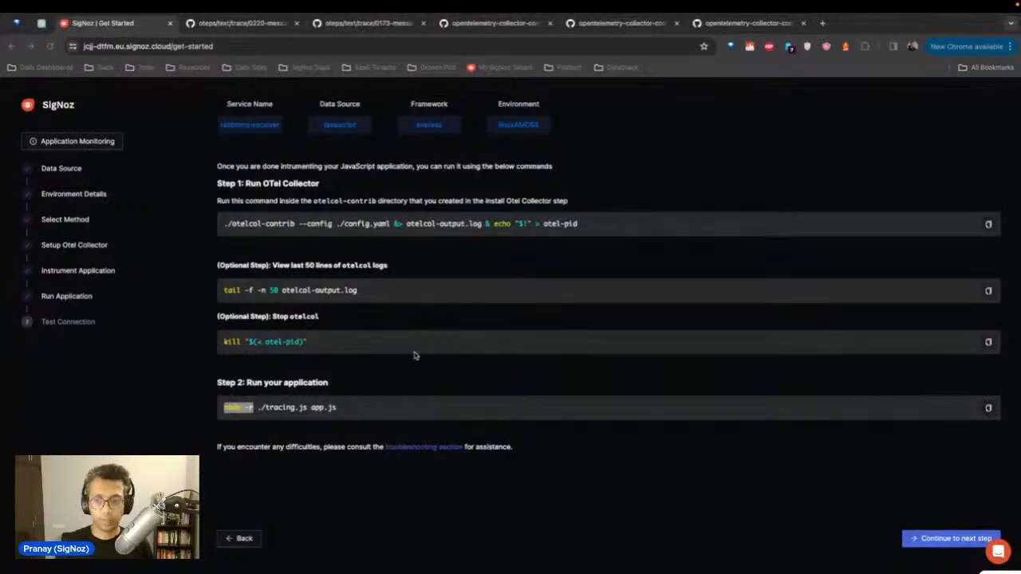
click(954, 540)
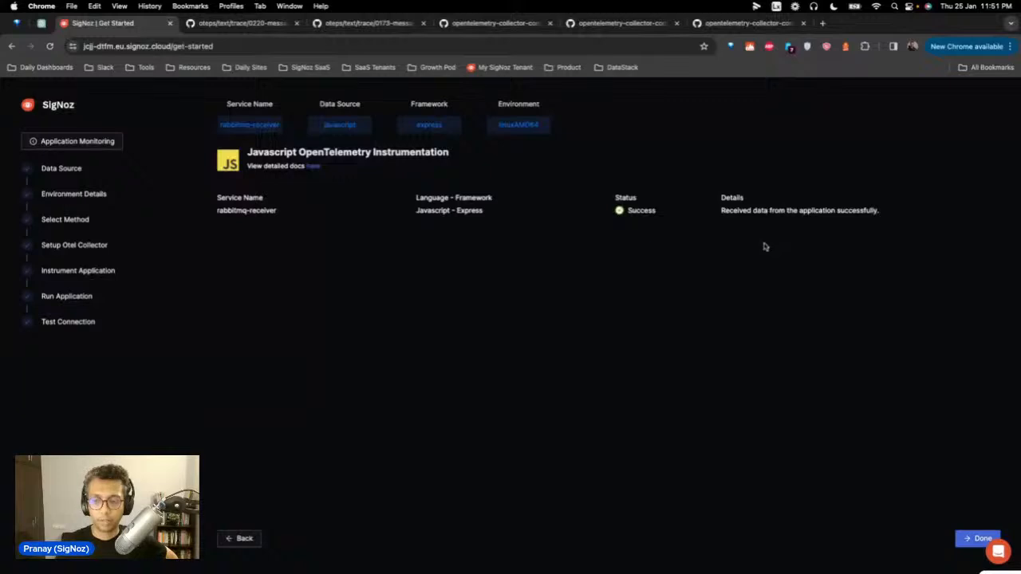
click(975, 541)
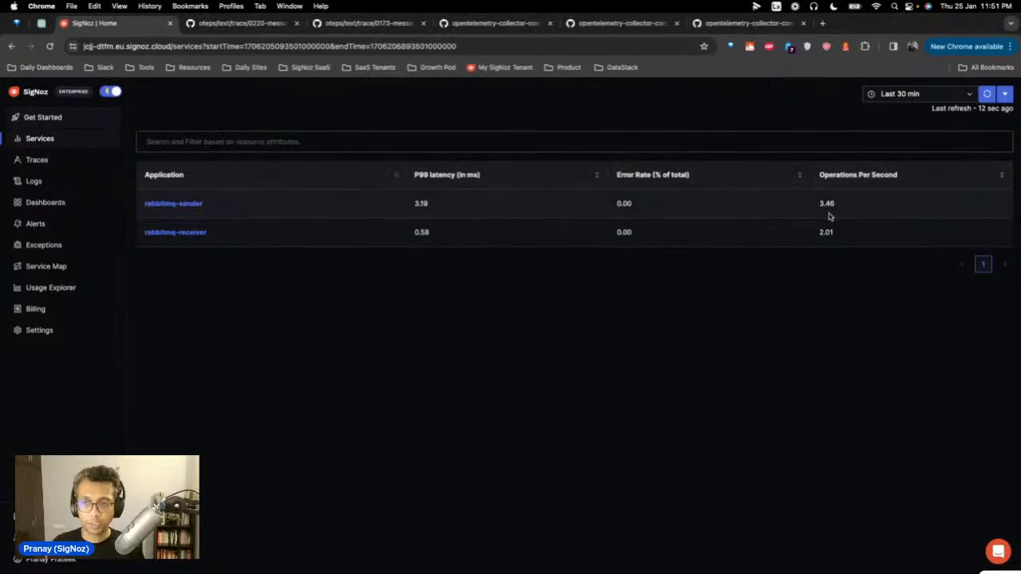
Step: Open the rabbitmq-sender service and review its latency, rate and key operations charts
click(185, 205)
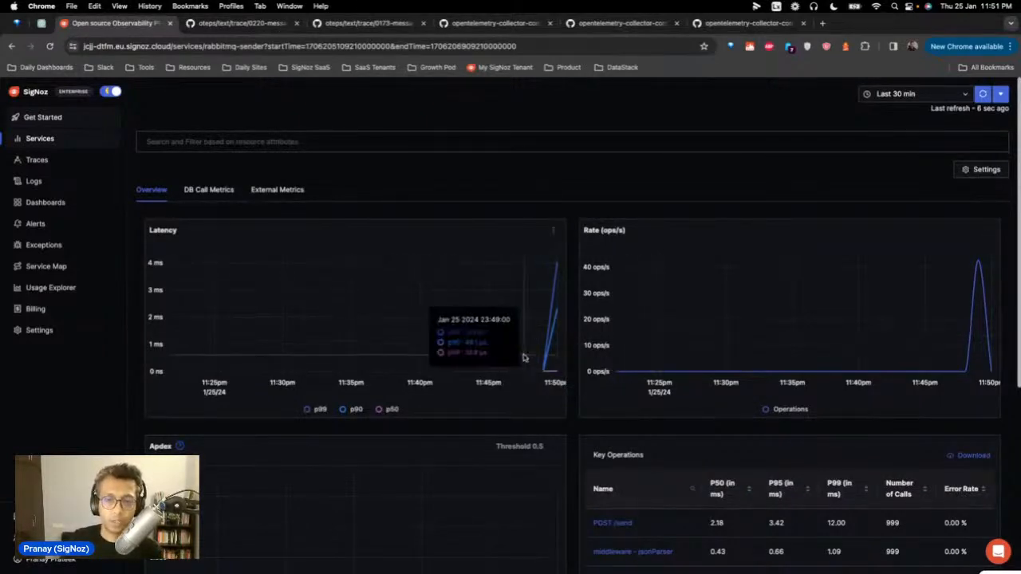
scroll(524, 358, down, 1)
scroll(524, 358, down, 5)
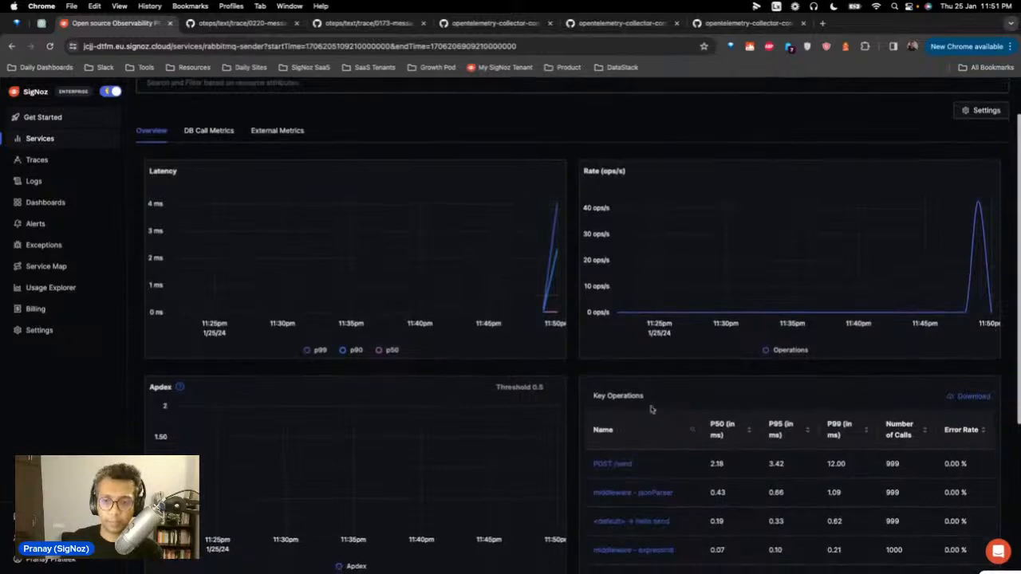
scroll(702, 421, down, 1)
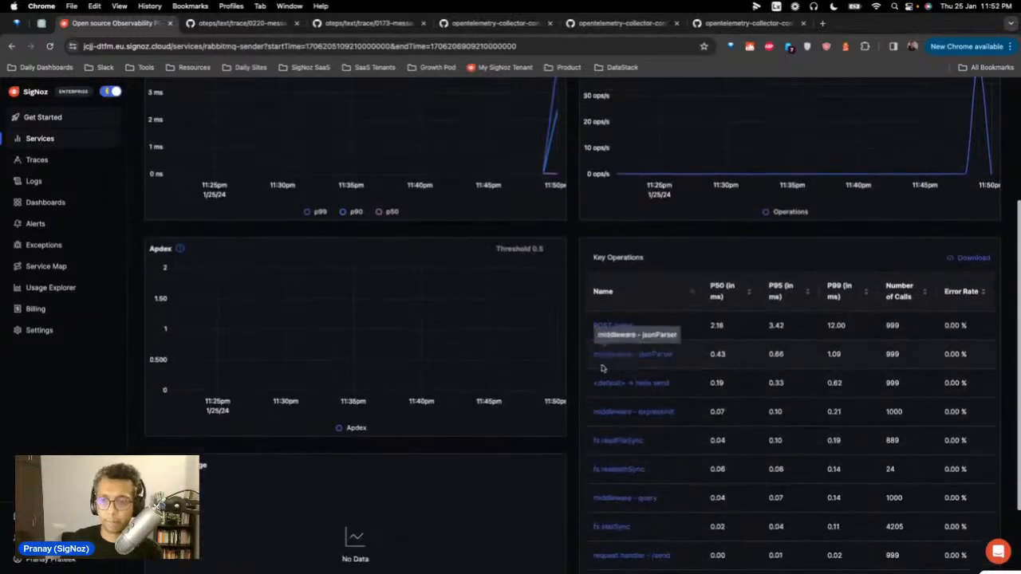
scroll(714, 439, down, 2)
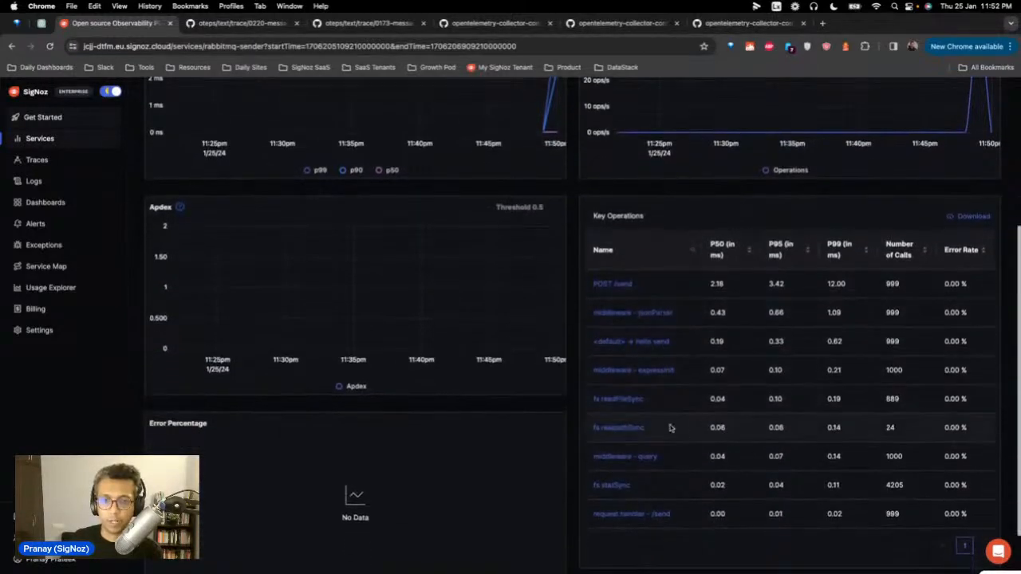
scroll(586, 435, up, 6)
scroll(588, 433, down, 5)
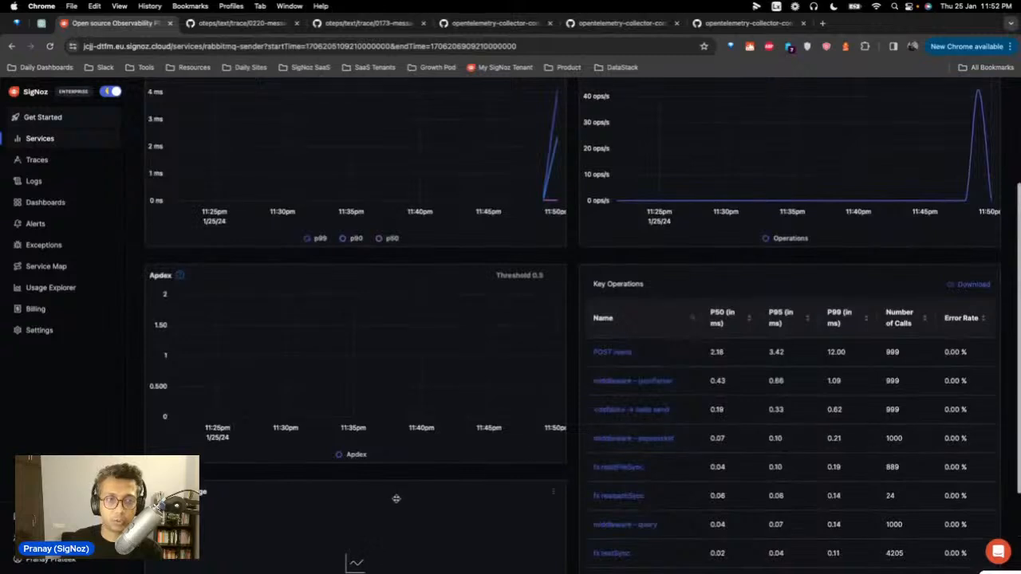
scroll(396, 499, up, 5)
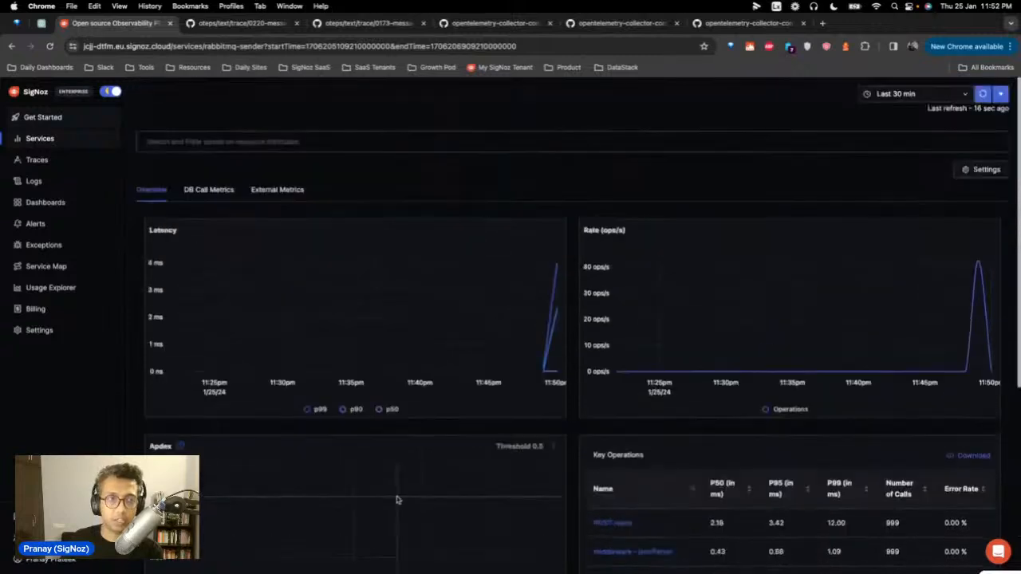
Step: Check rabbitmq-sender's DB call and external call metrics, then view the Traces list
click(199, 190)
click(263, 191)
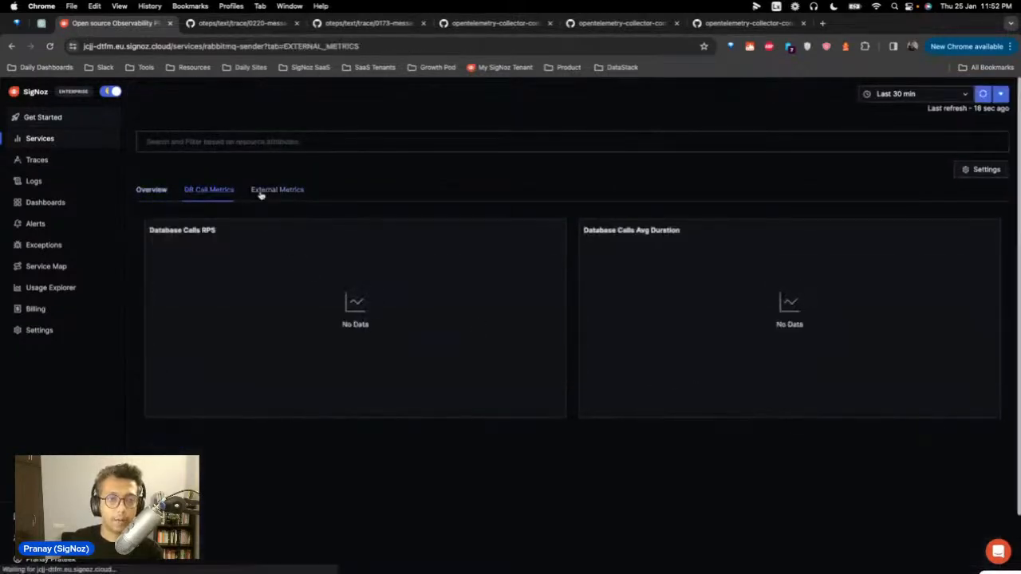
click(36, 159)
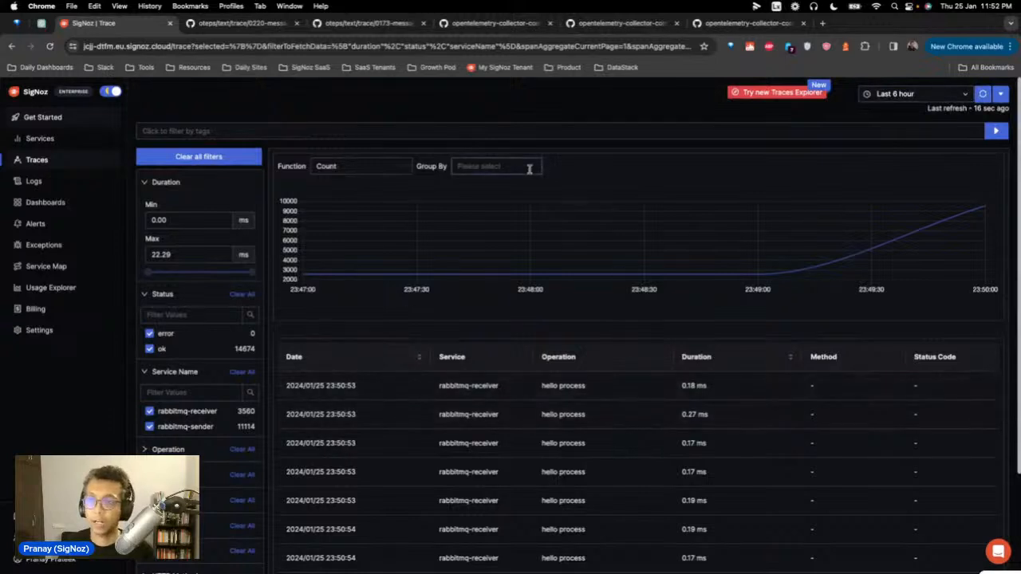
Step: Sort spans newest first and open the hello process trace's 7-span details
click(413, 358)
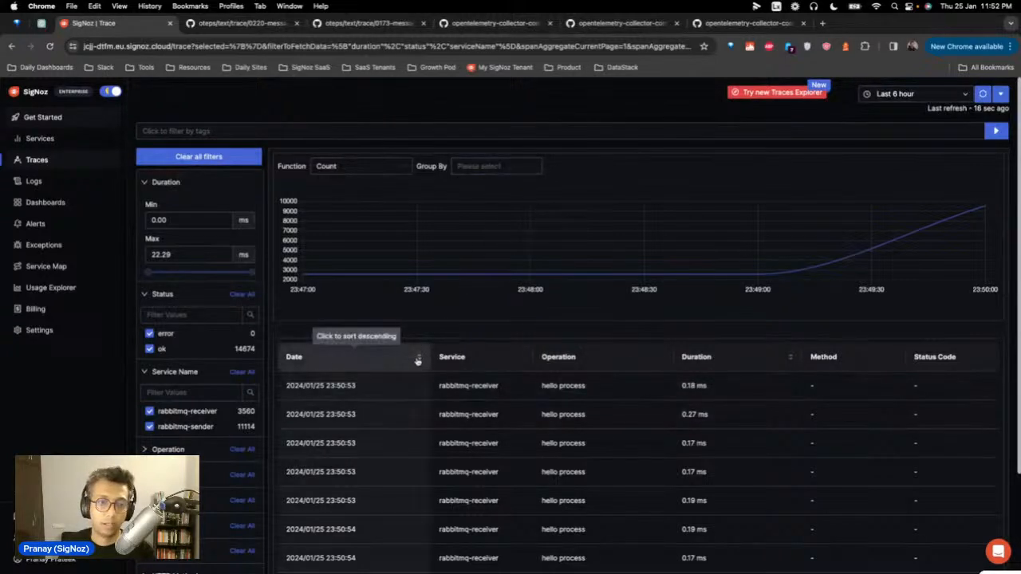
click(418, 362)
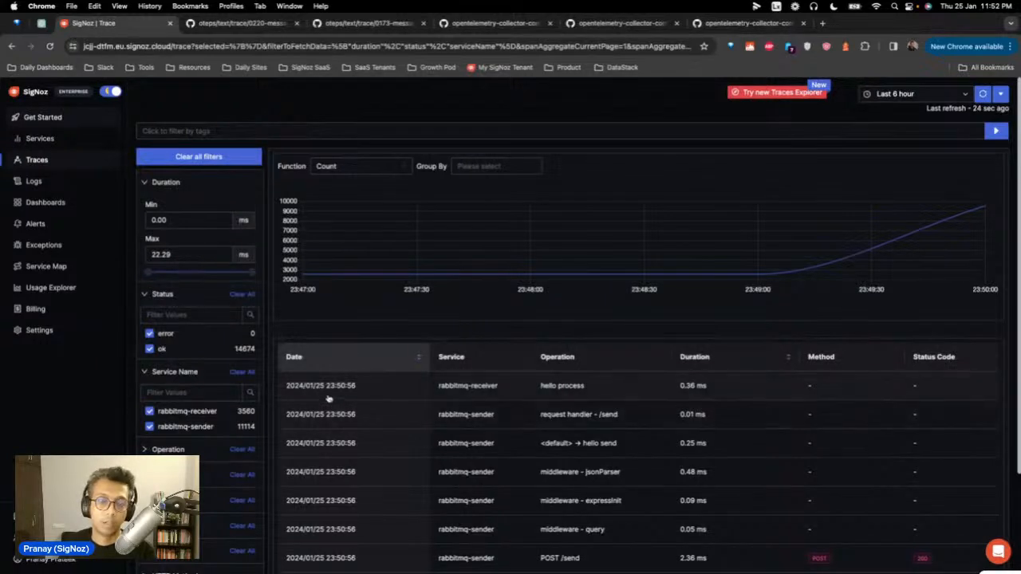
click(374, 393)
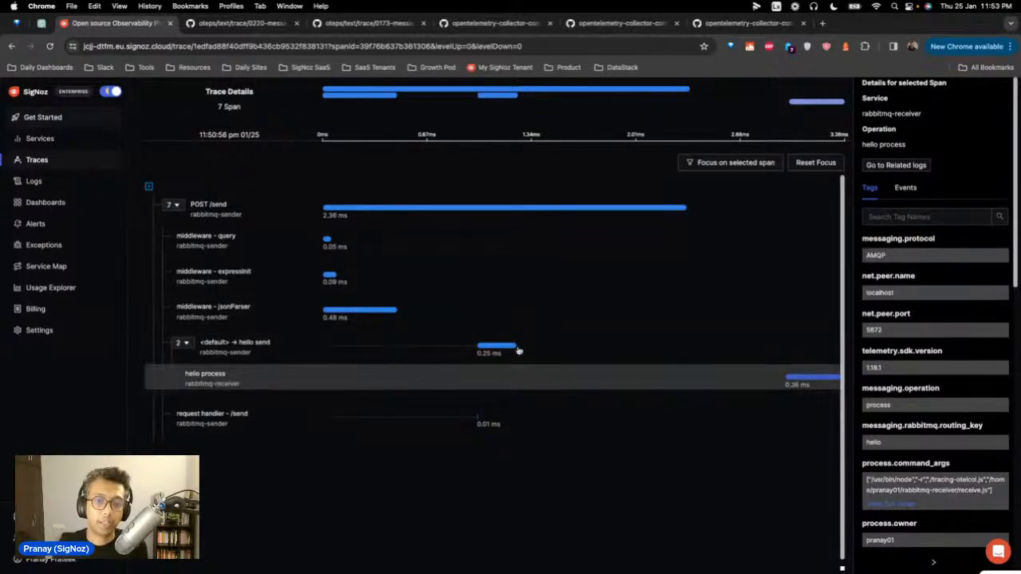
mouse_move(513, 347)
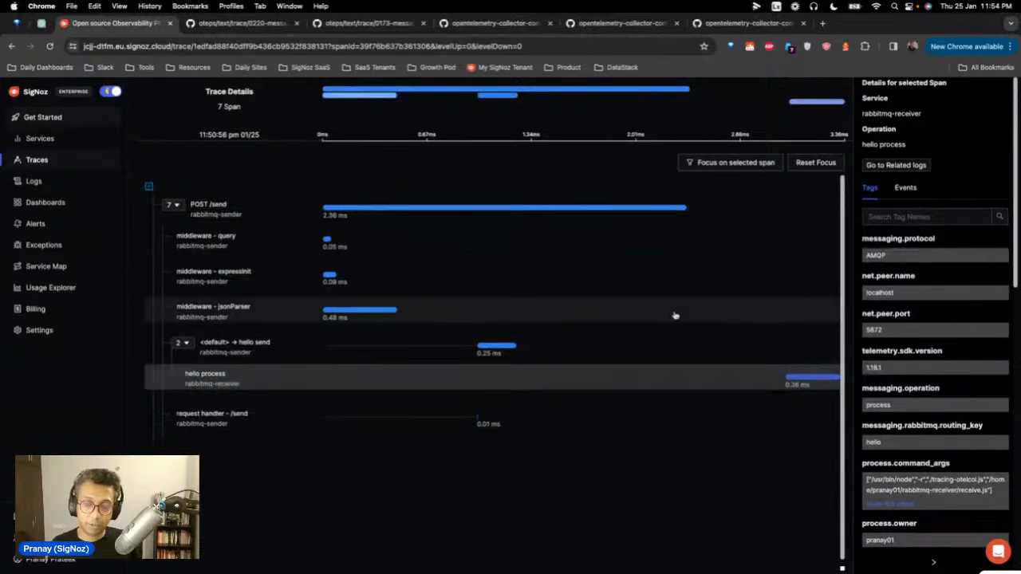
scroll(603, 401, down, 1)
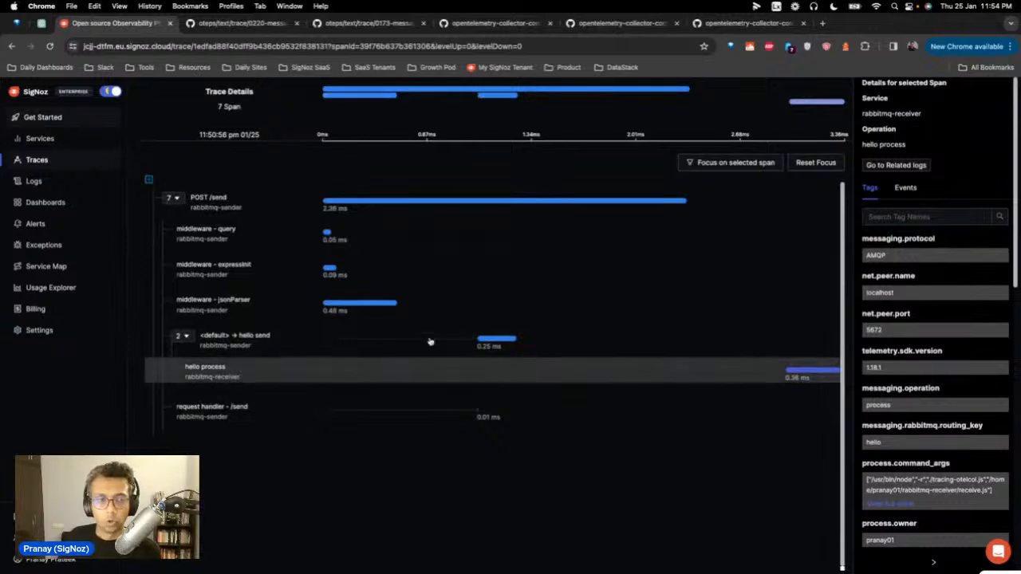
click(38, 161)
Step: Open the RabbitMQ Dashboards dashboard limited to the last 15 minutes
click(48, 202)
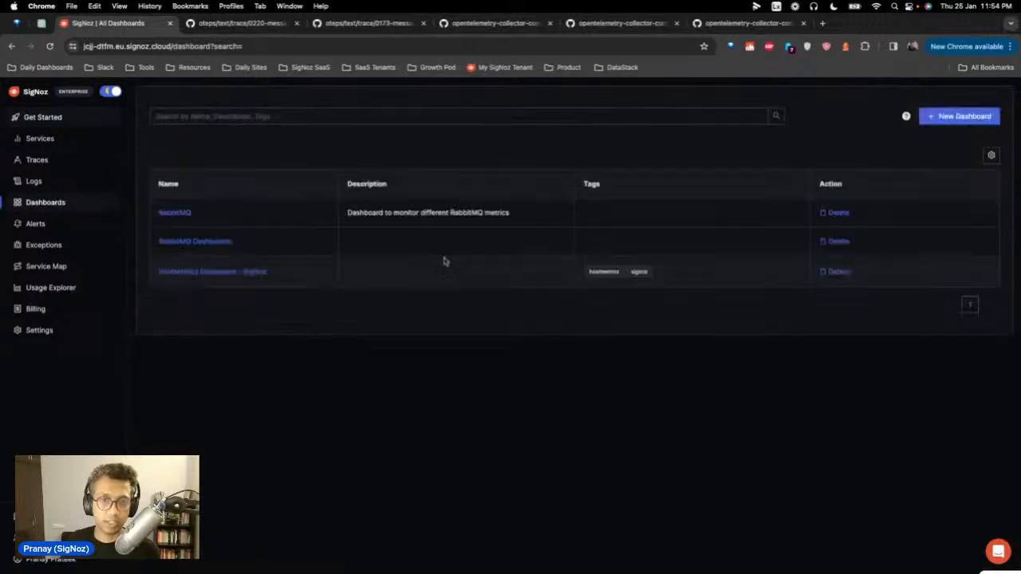
click(214, 243)
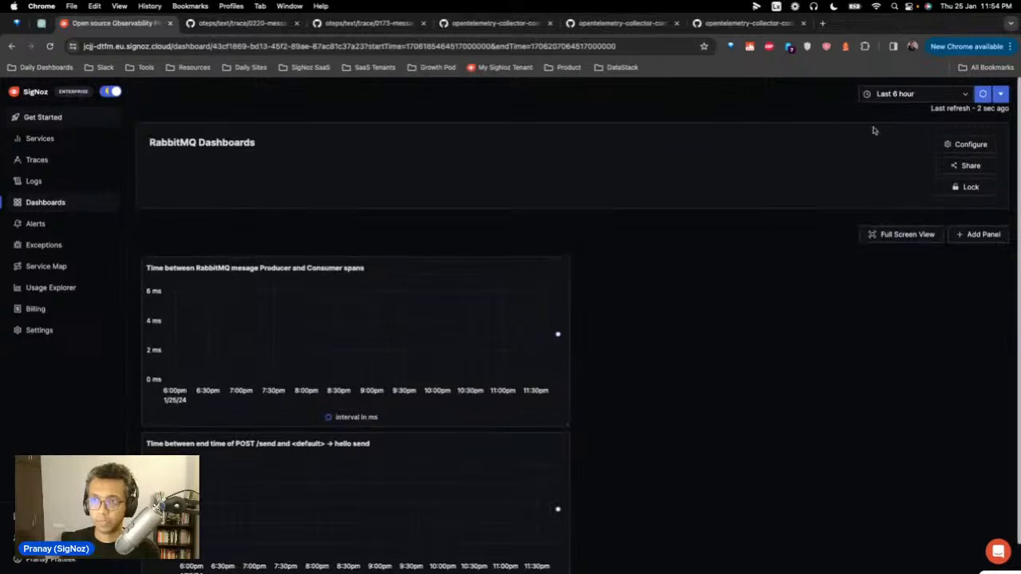
click(966, 95)
click(897, 142)
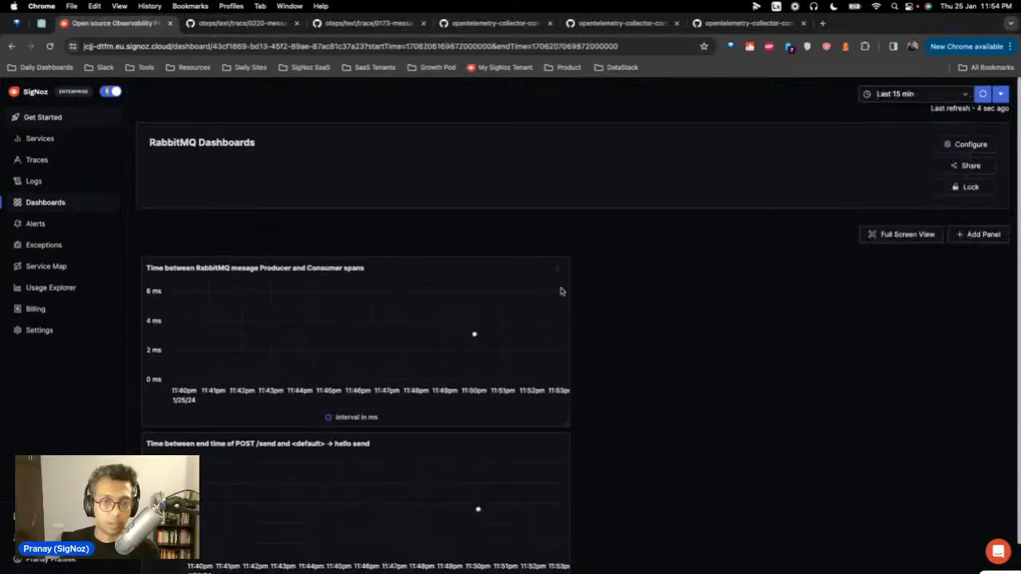
Step: Refresh the dashboard data and open the producer–consumer latency panel's options menu
mouse_move(492, 335)
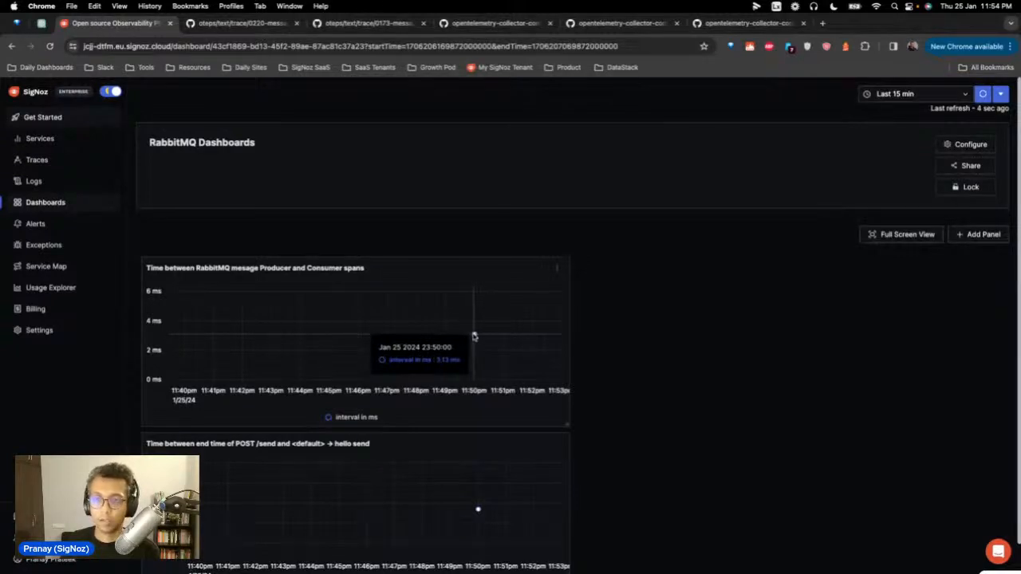
click(982, 94)
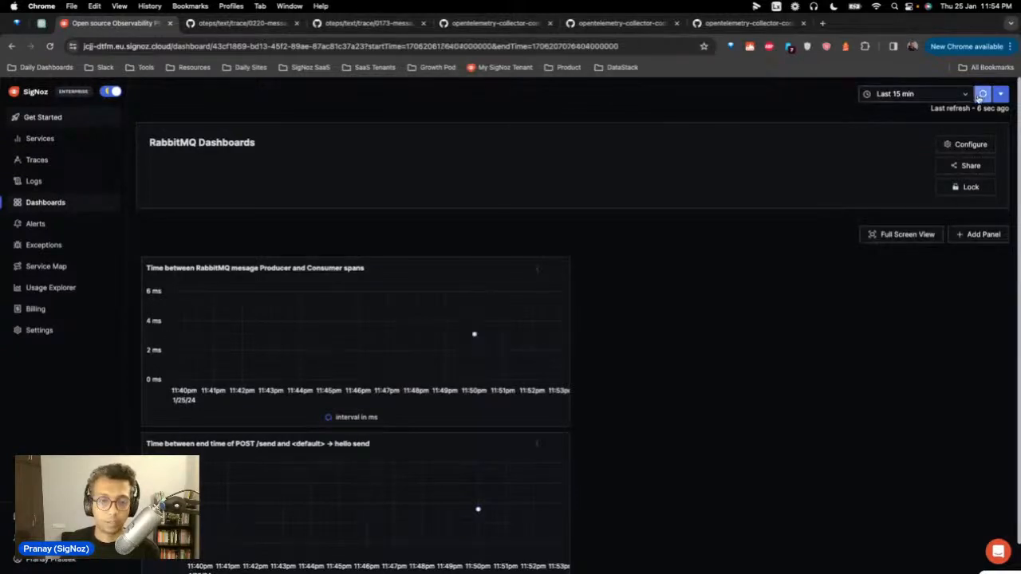
mouse_move(473, 337)
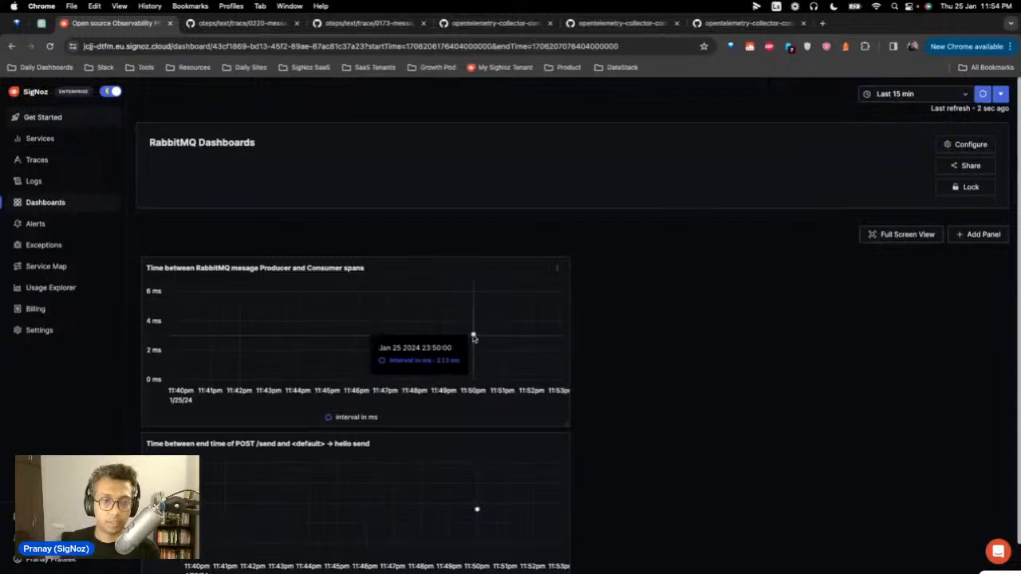
scroll(297, 283, down, 1)
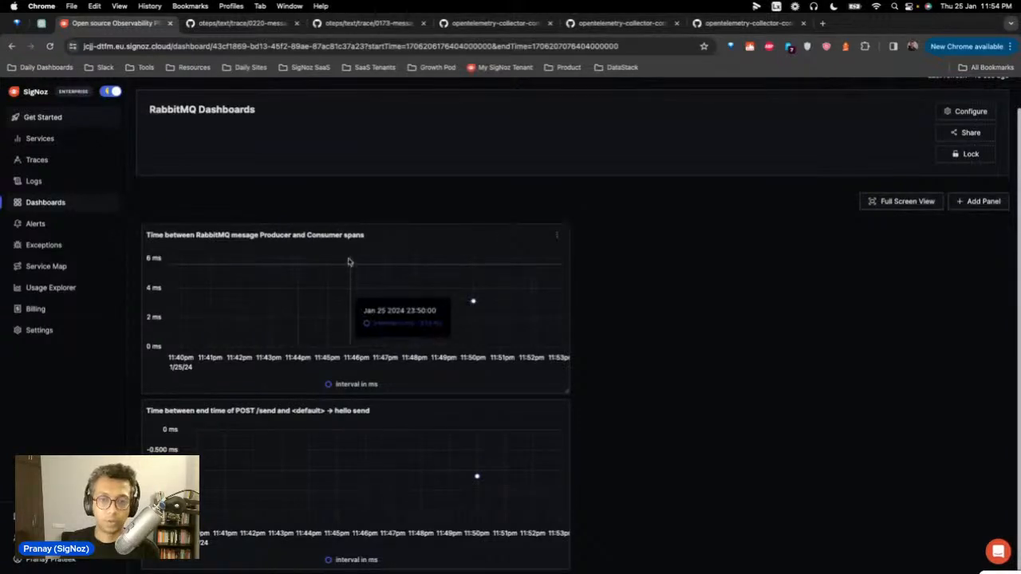
click(554, 238)
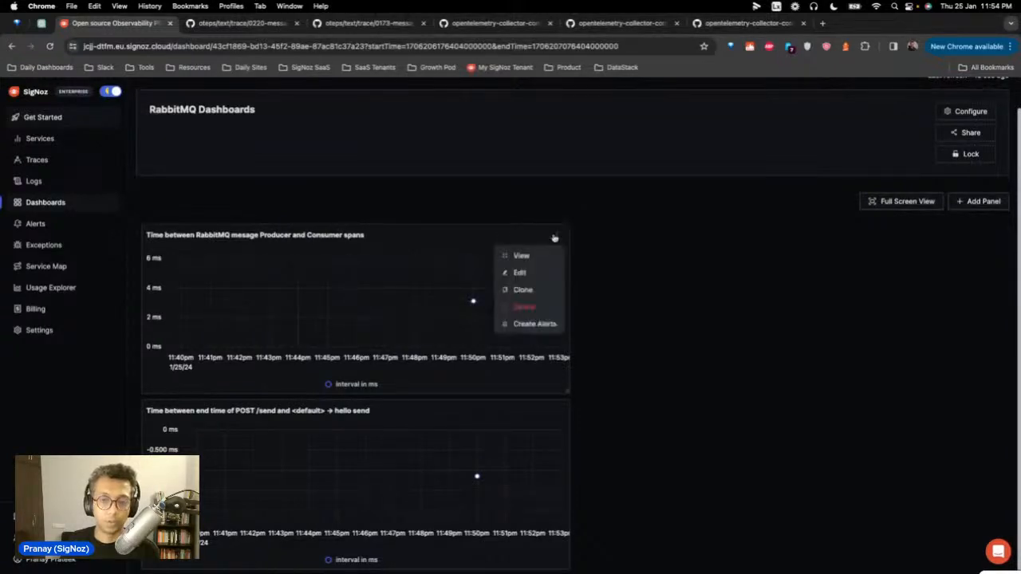
Step: Edit the producer–consumer latency panel and scroll through its ClickHouse query
click(545, 272)
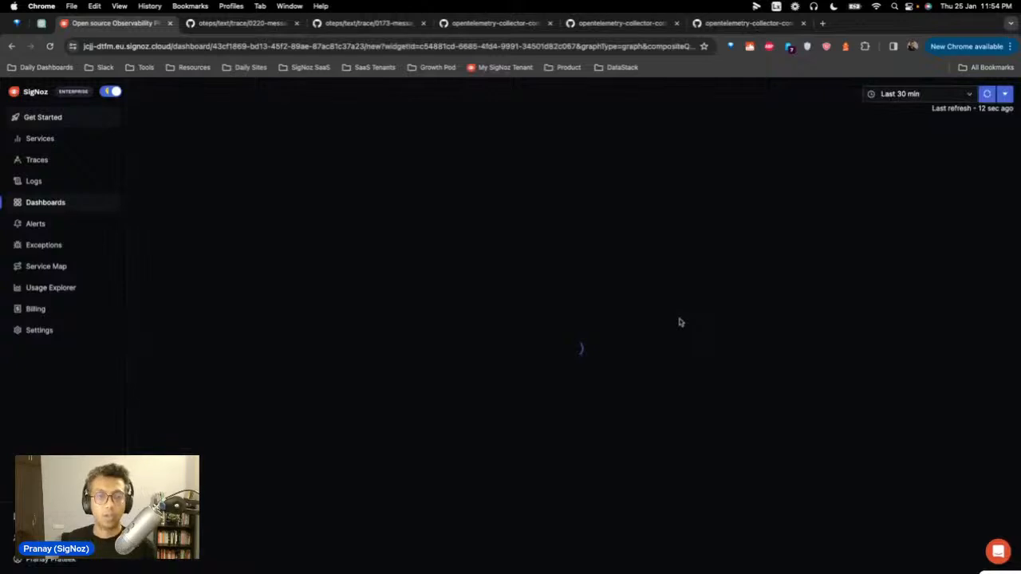
scroll(487, 298, down, 1)
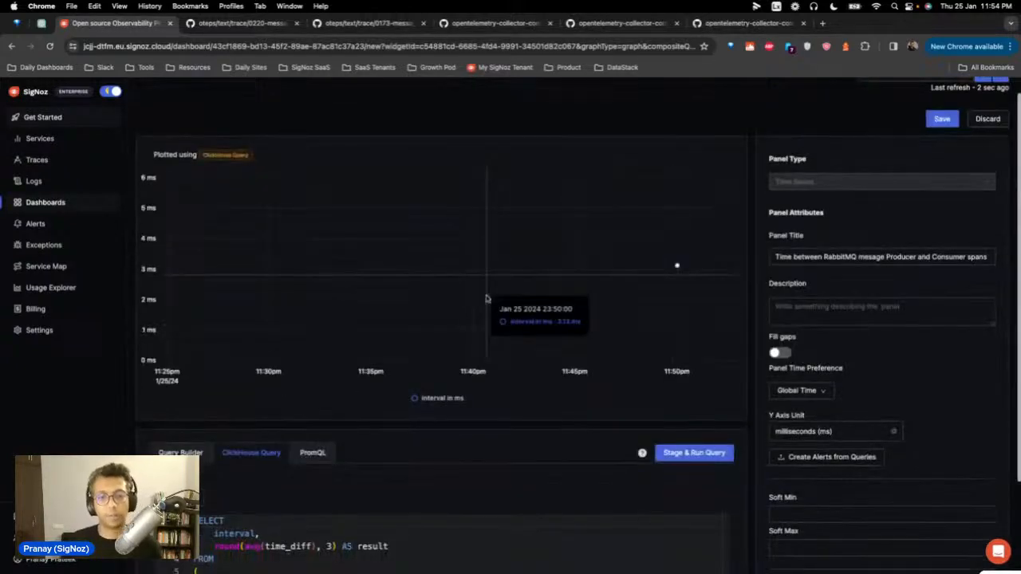
scroll(535, 335, down, 3)
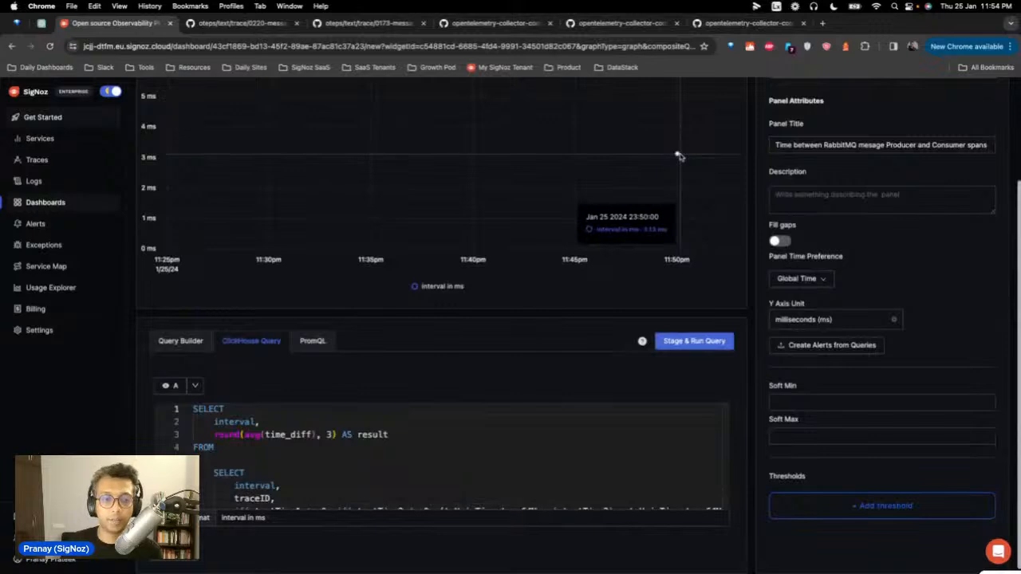
scroll(426, 432, down, 1)
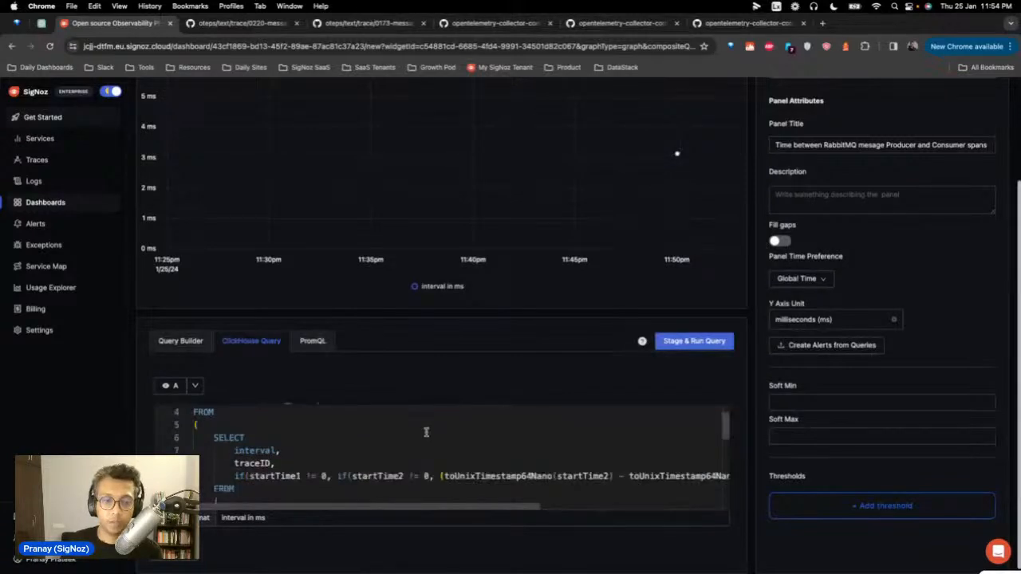
scroll(415, 447, down, 1)
scroll(408, 455, down, 1)
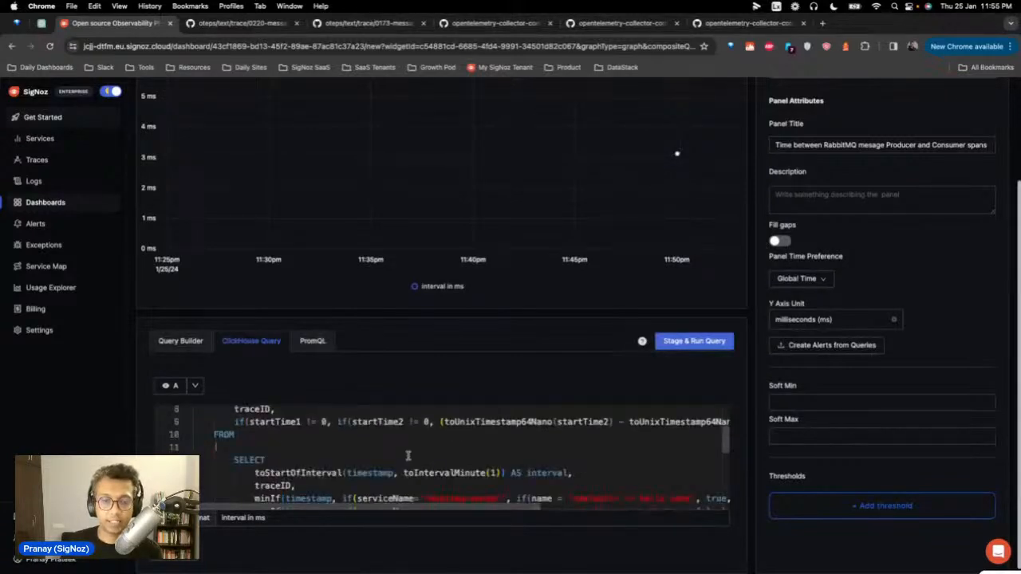
scroll(479, 463, down, 1)
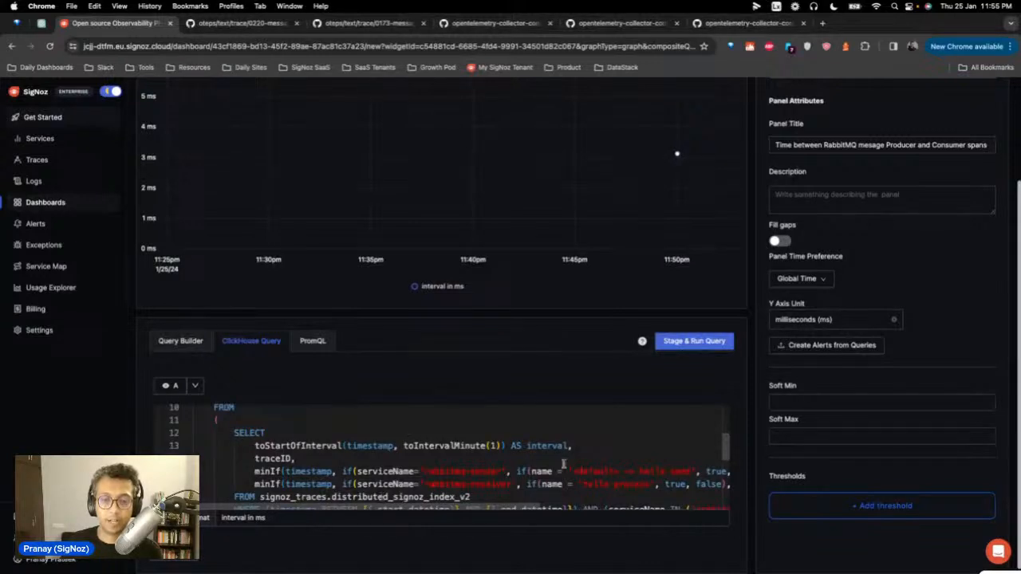
Step: Review the query over signoz_traces.distributed_signoz_index_v2, then return to the Dashboards list
mouse_move(463, 509)
mouse_down()
mouse_move(566, 501)
mouse_move(449, 499)
mouse_up()
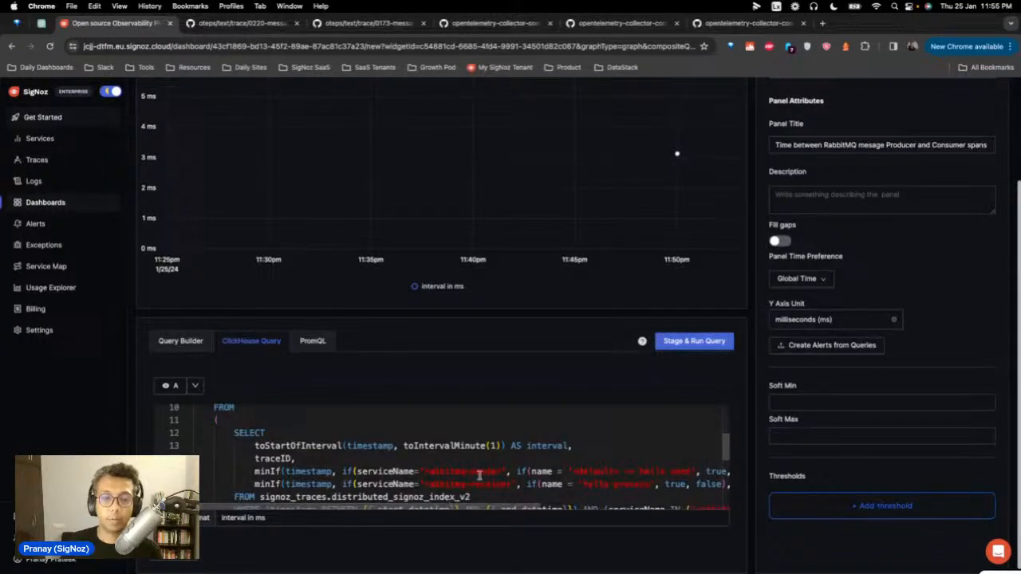
scroll(479, 476, down, 2)
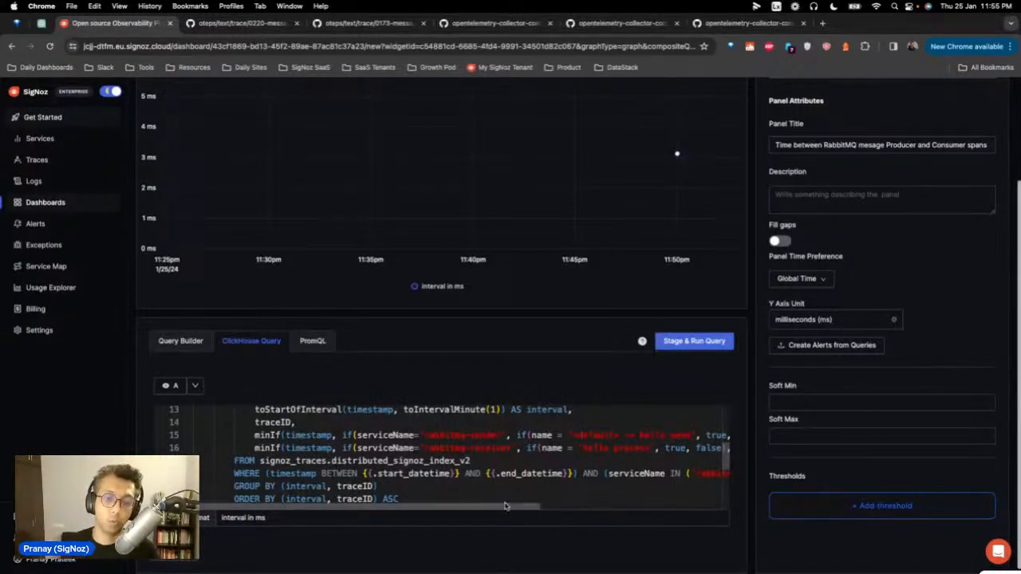
scroll(505, 480, down, 2)
scroll(506, 480, down, 1)
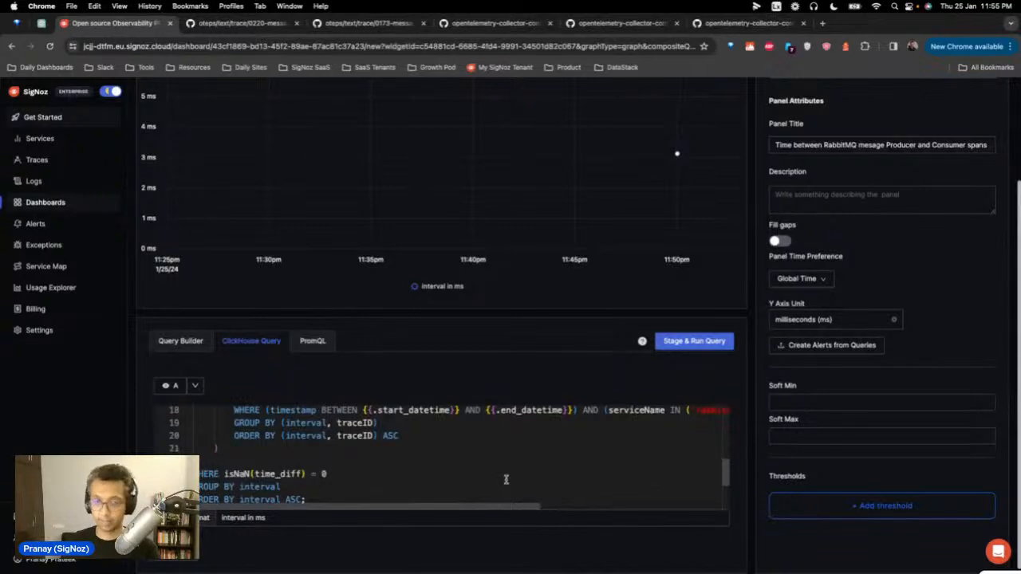
scroll(505, 479, up, 2)
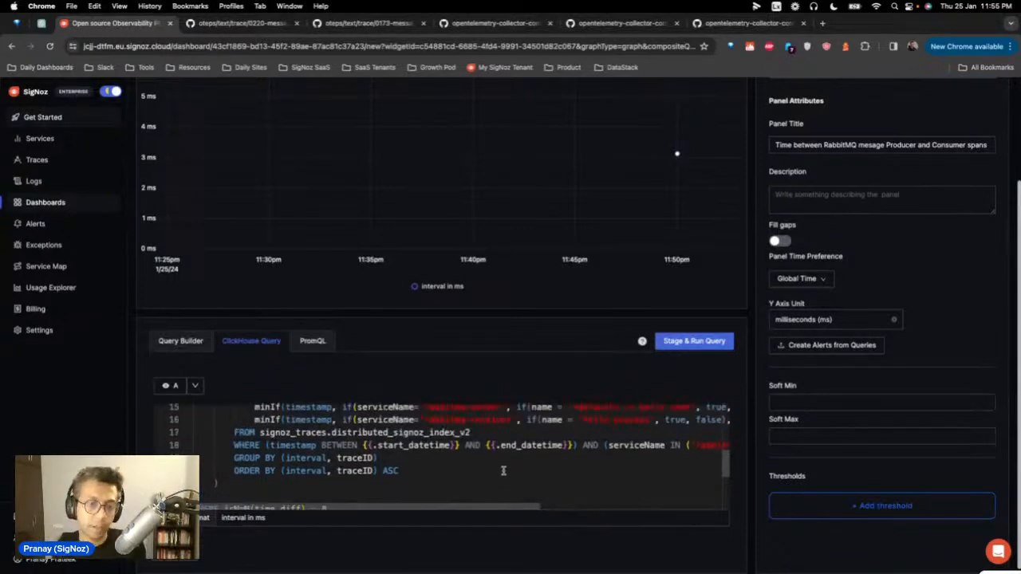
scroll(504, 472, up, 3)
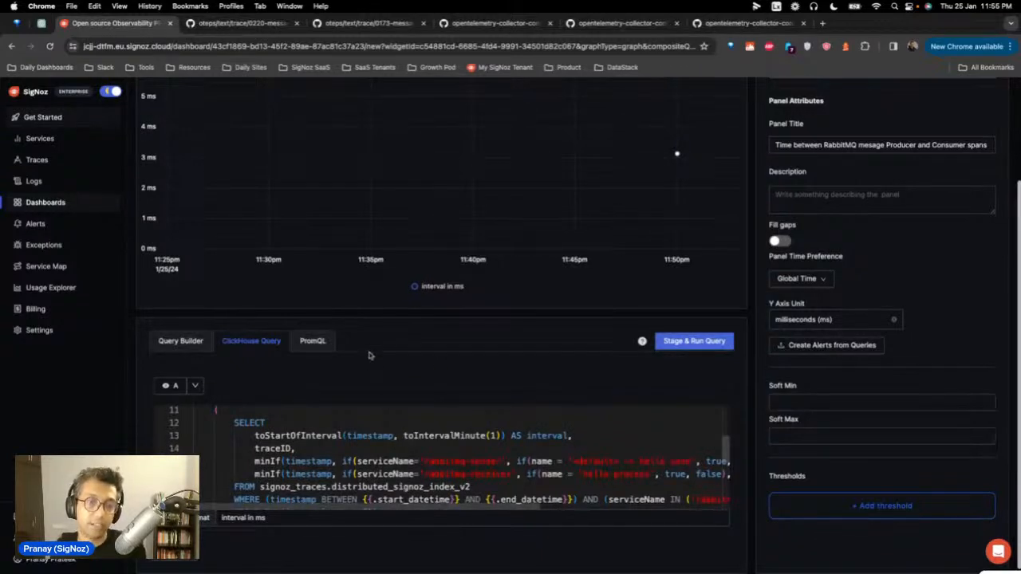
scroll(397, 440, up, 1)
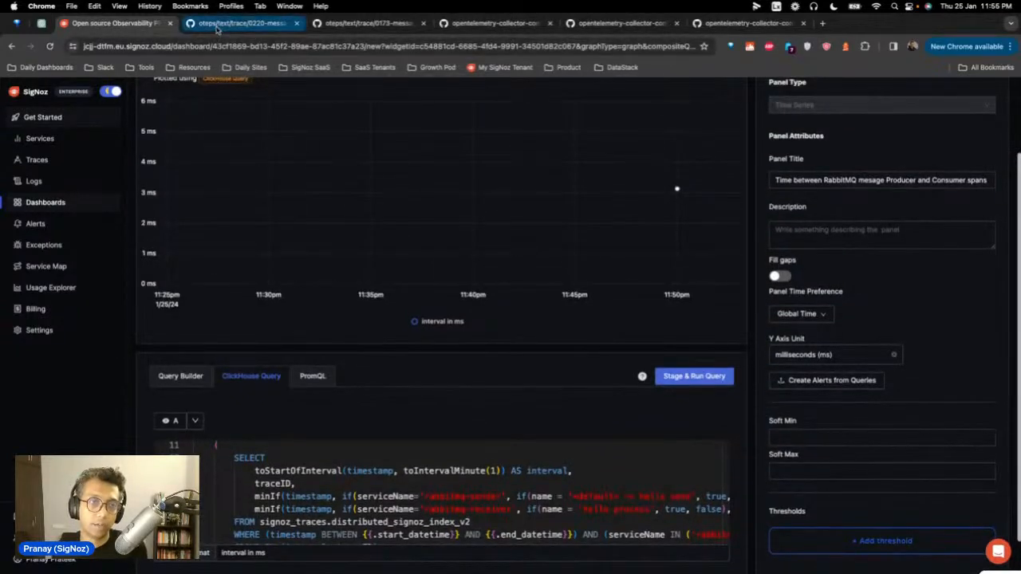
click(29, 204)
Step: Reopen RabbitMQ Dashboards and set its time range to Last 1 day
click(197, 249)
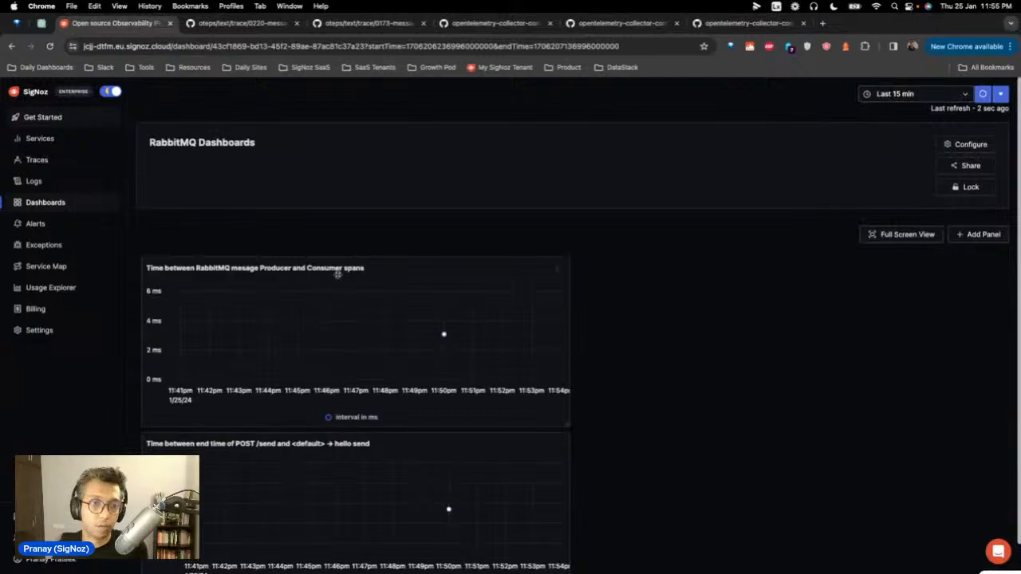
click(918, 95)
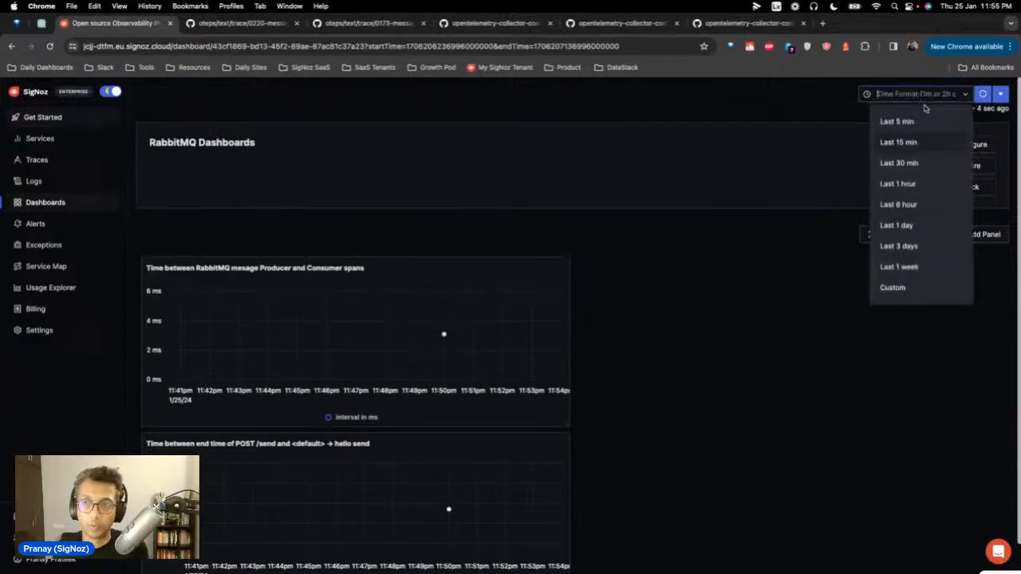
click(905, 225)
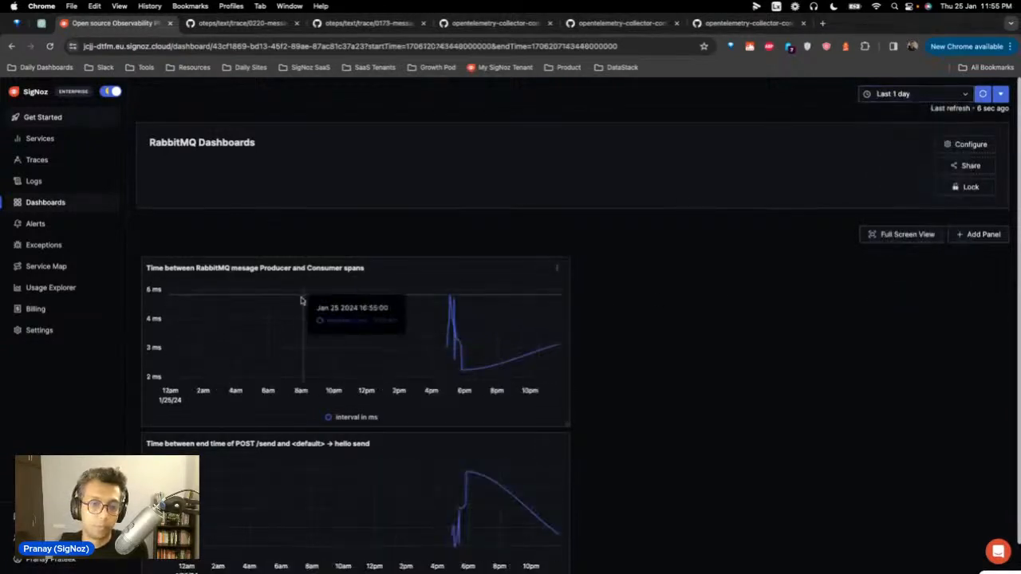
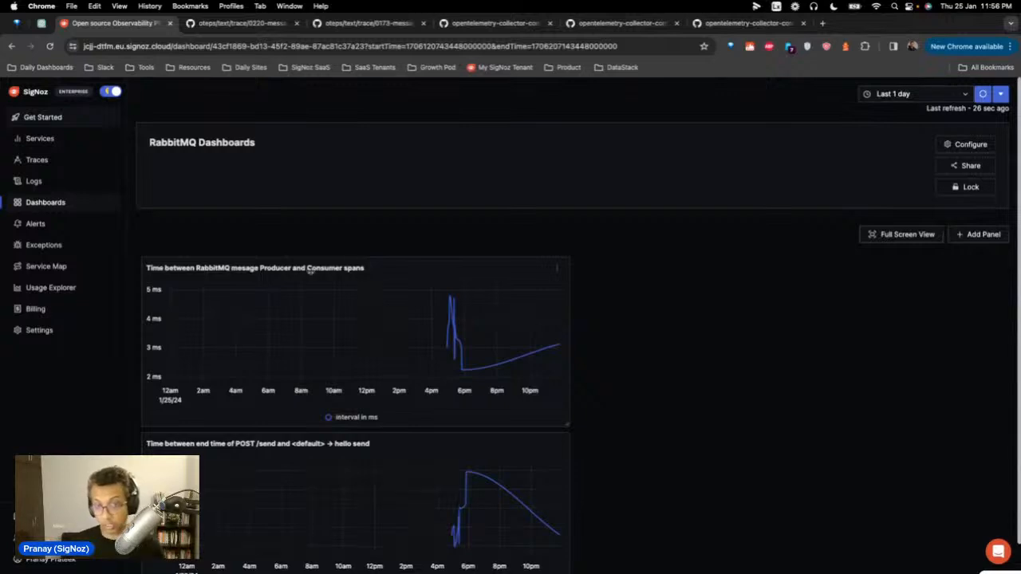
Step: Edit the 'Time between RabbitMQ mesage Producer and Consumer spans' panel from its options menu
click(556, 270)
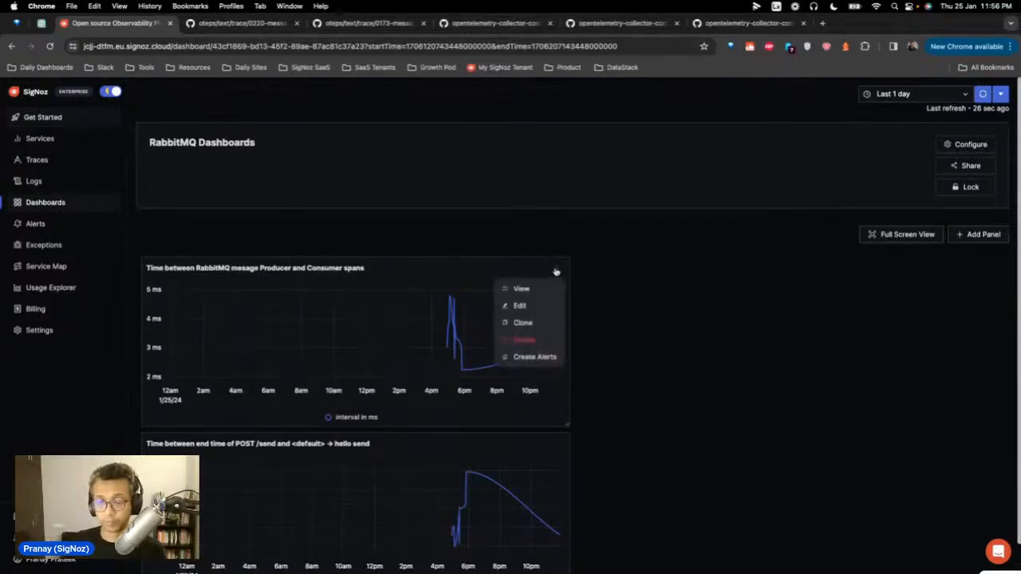
click(543, 313)
scroll(407, 461, down, 2)
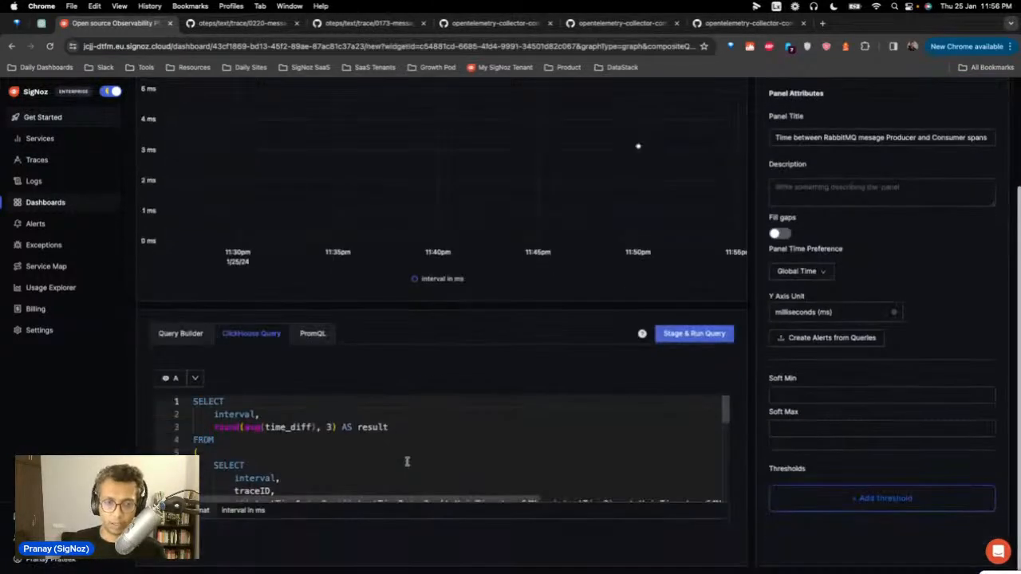
scroll(606, 471, down, 3)
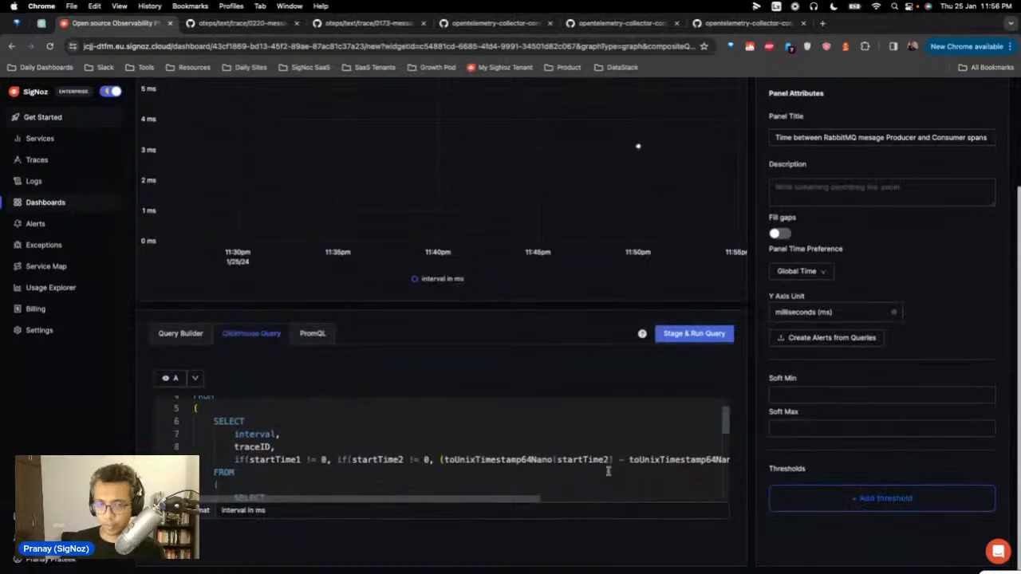
scroll(608, 472, down, 1)
scroll(610, 472, down, 4)
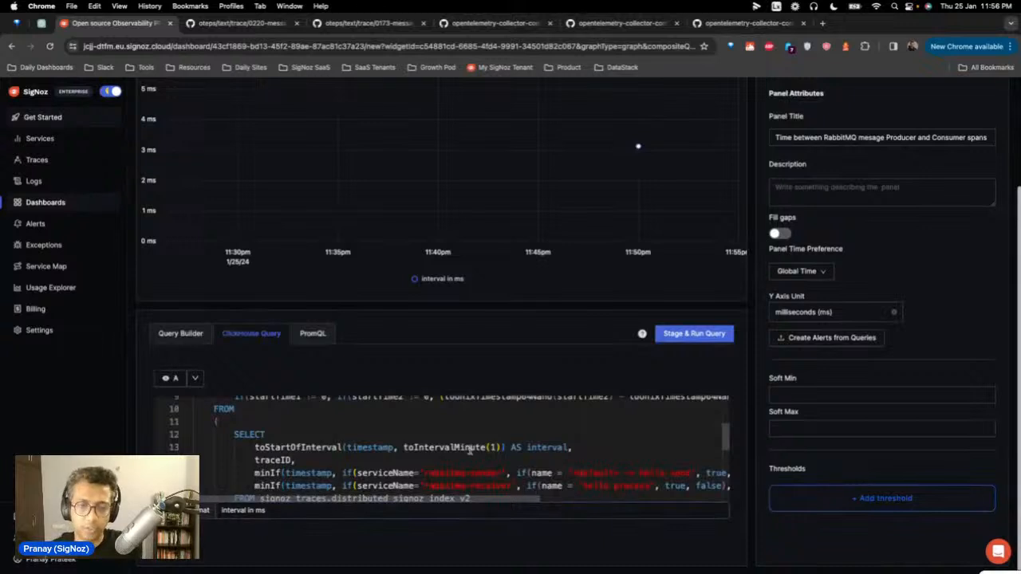
scroll(469, 446, down, 2)
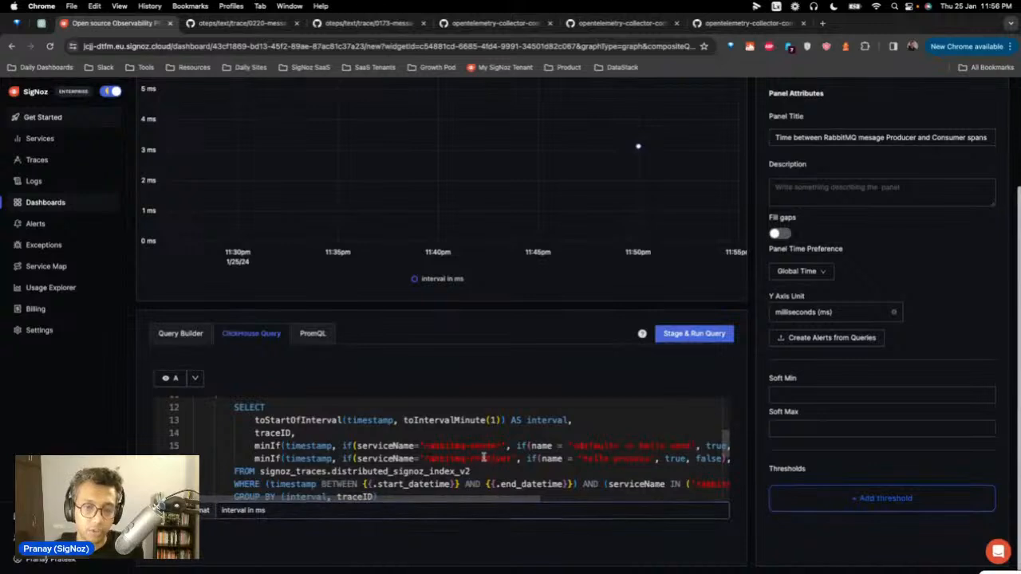
scroll(483, 458, down, 3)
scroll(471, 467, down, 2)
scroll(467, 464, down, 1)
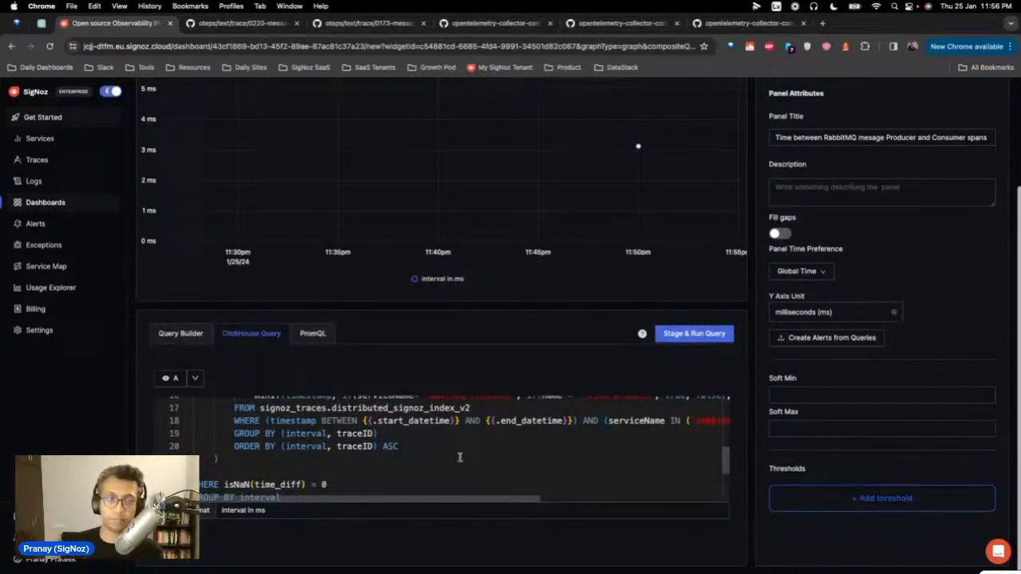
scroll(458, 457, up, 5)
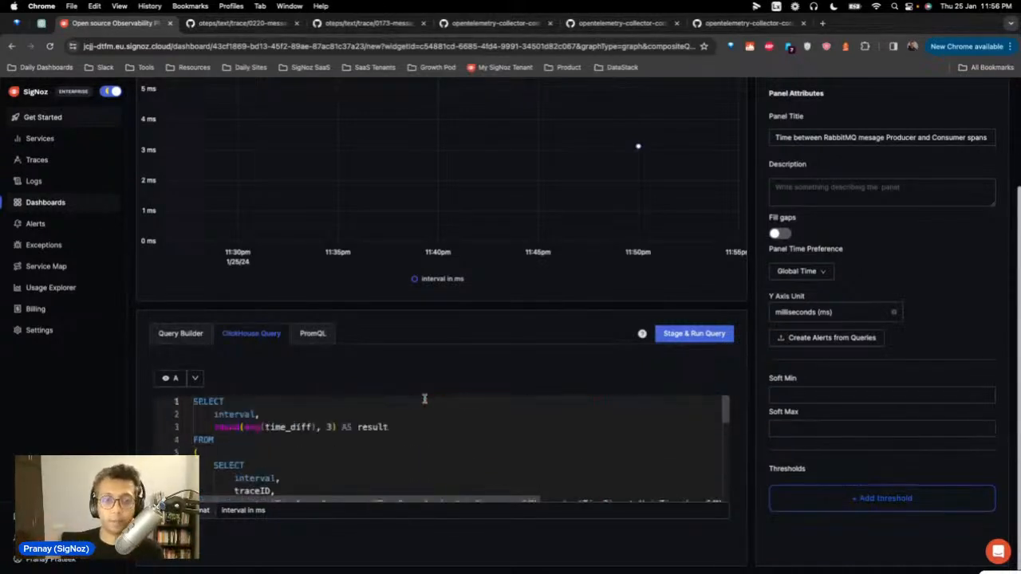
Step: Leave the dashboards for the Traces page and open a RabbitMQ trace in detail
click(48, 201)
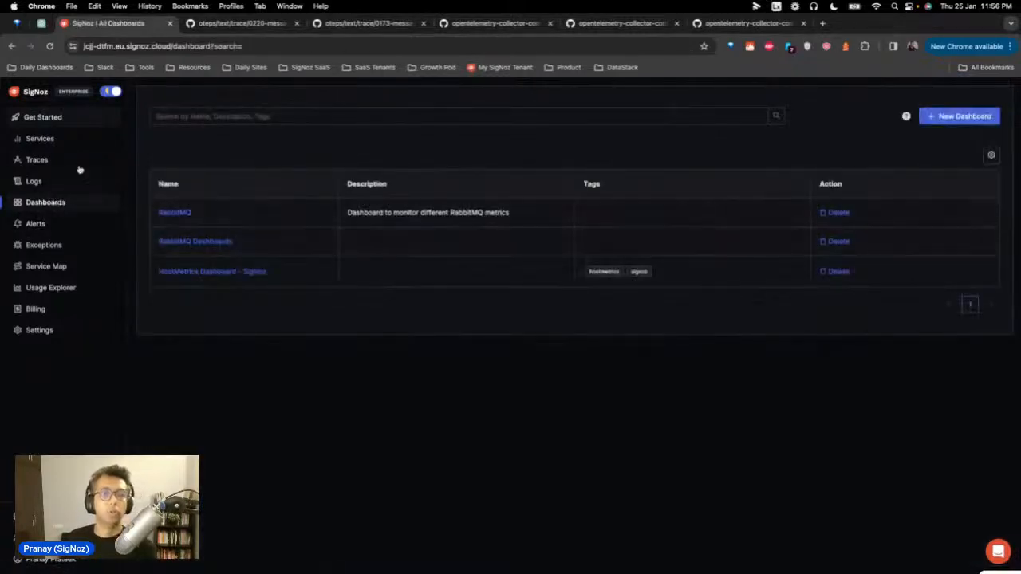
click(44, 158)
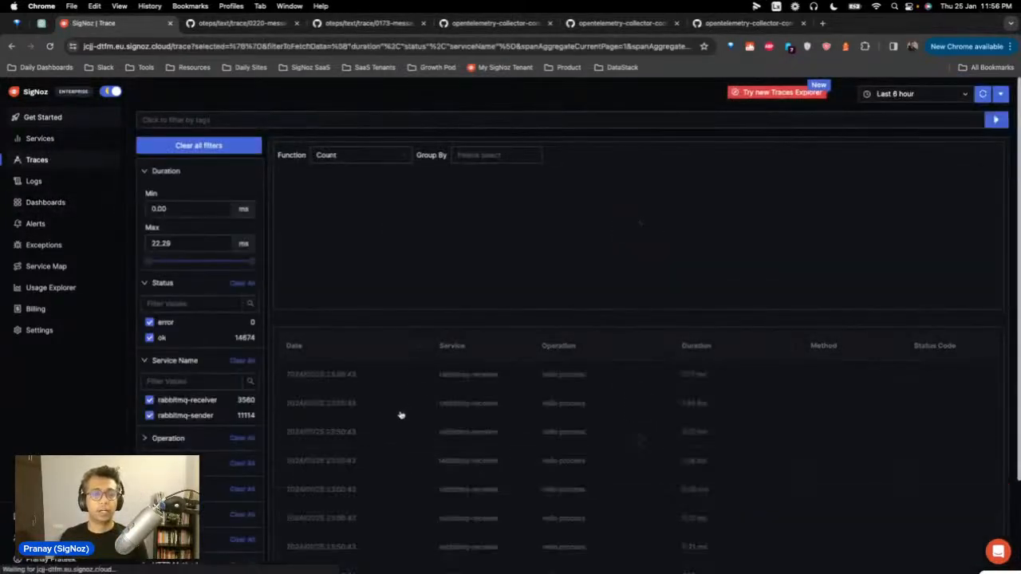
click(401, 405)
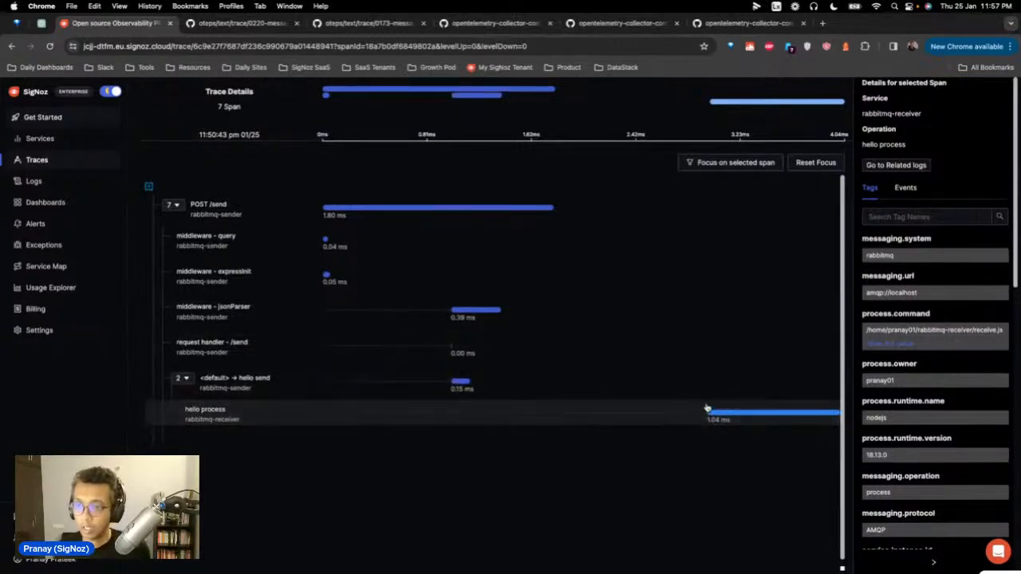
Step: Scroll the hello process span's tags, highlighting messaging.operation value process
scroll(957, 391, down, 2)
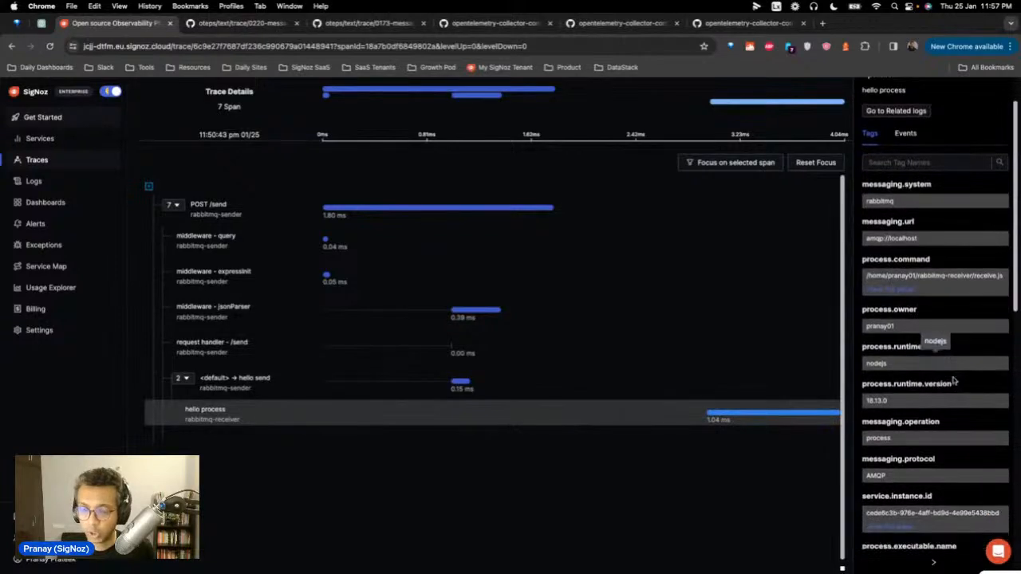
scroll(949, 414, down, 1)
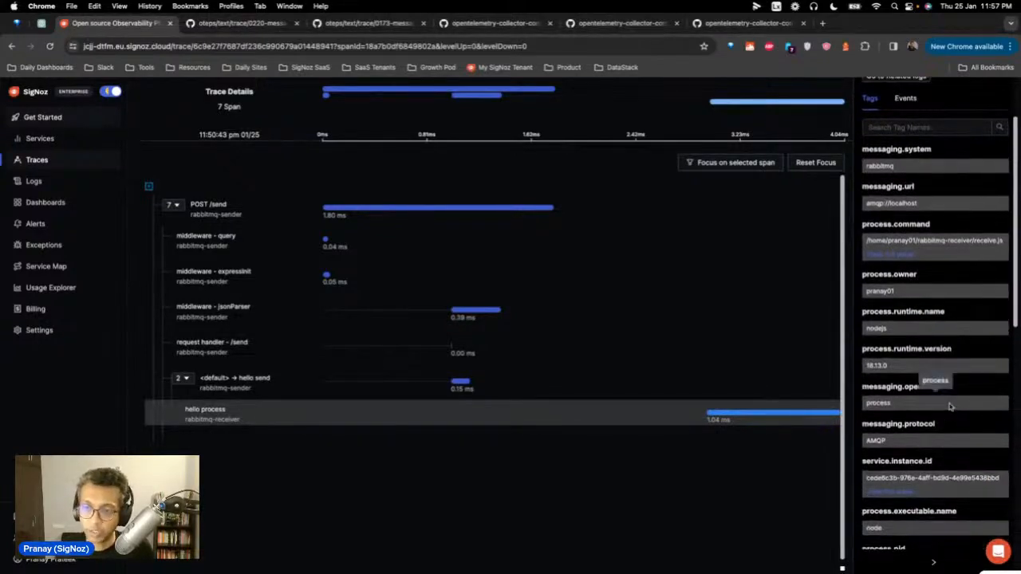
double_click(882, 404)
scroll(917, 405, down, 4)
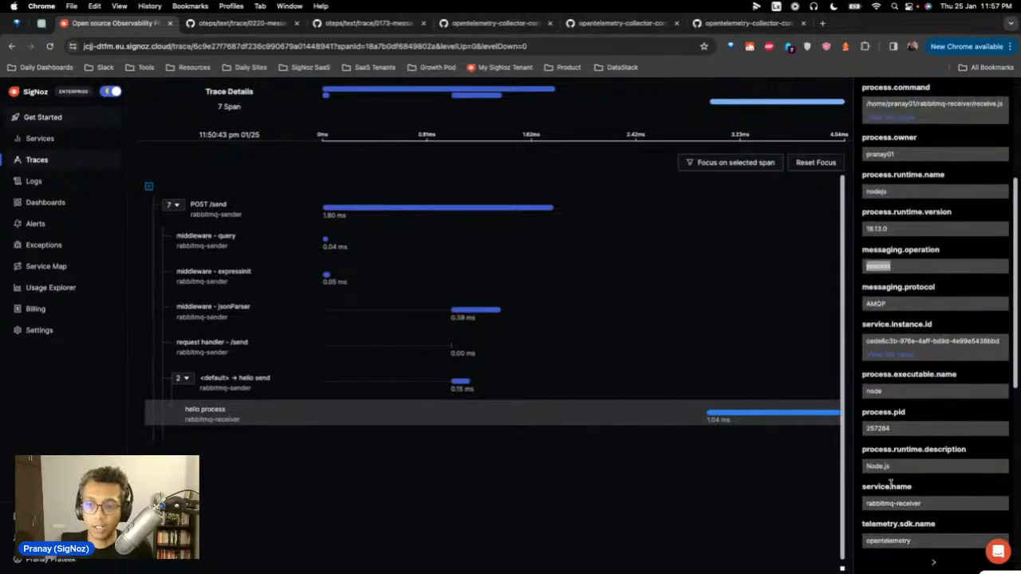
scroll(895, 498, down, 3)
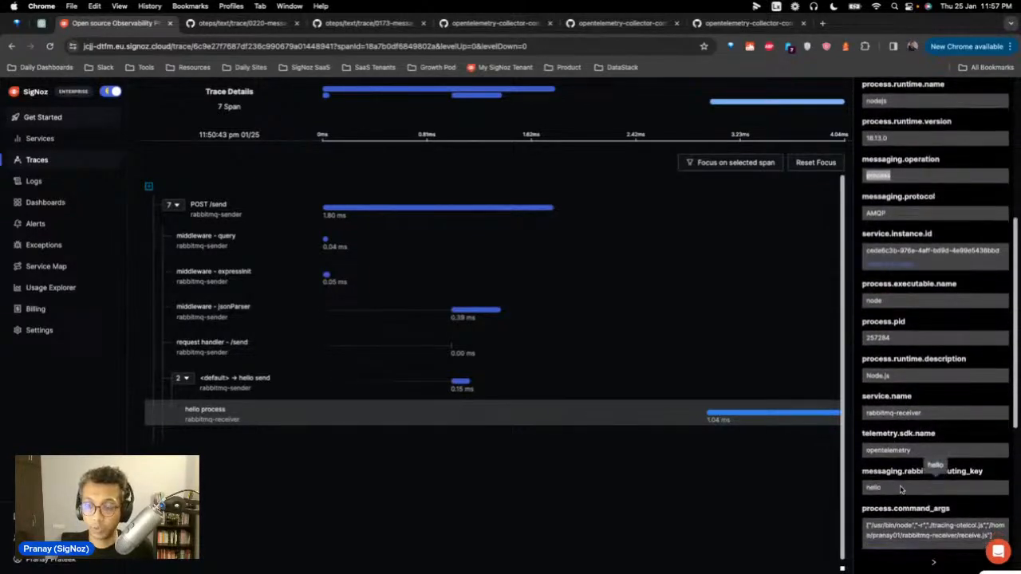
scroll(902, 491, down, 3)
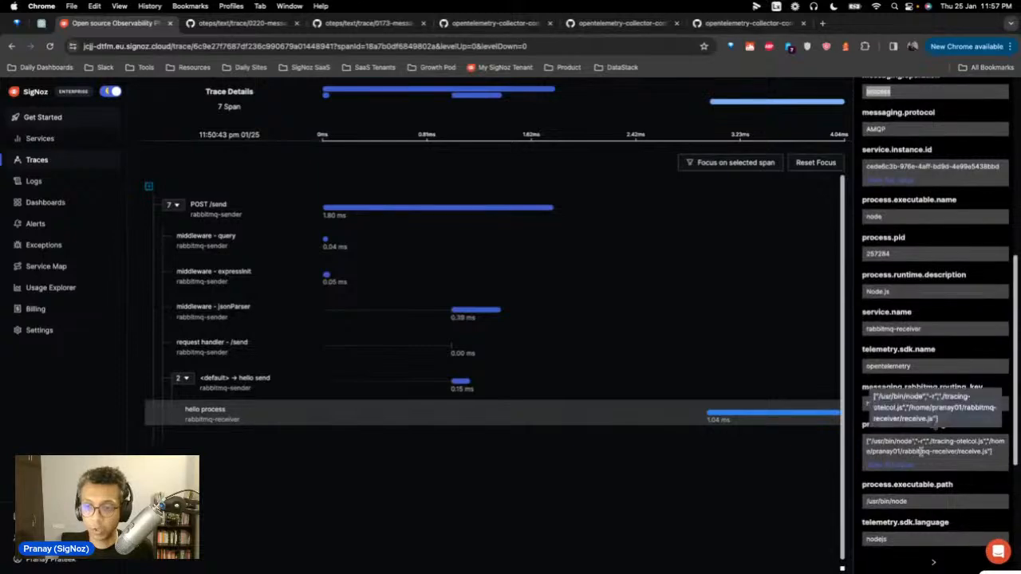
scroll(921, 451, down, 7)
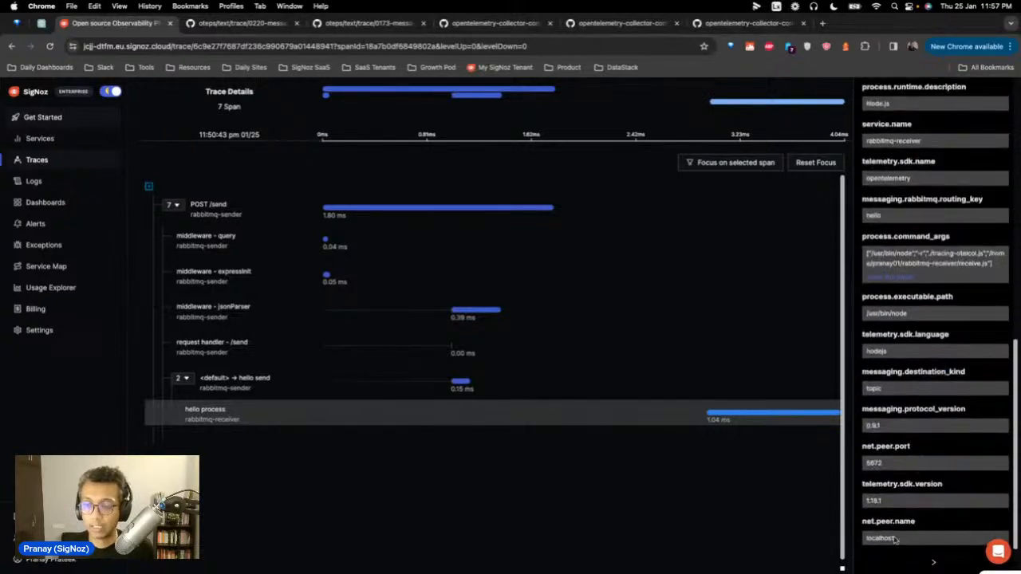
scroll(921, 453, up, 10)
scroll(918, 453, up, 7)
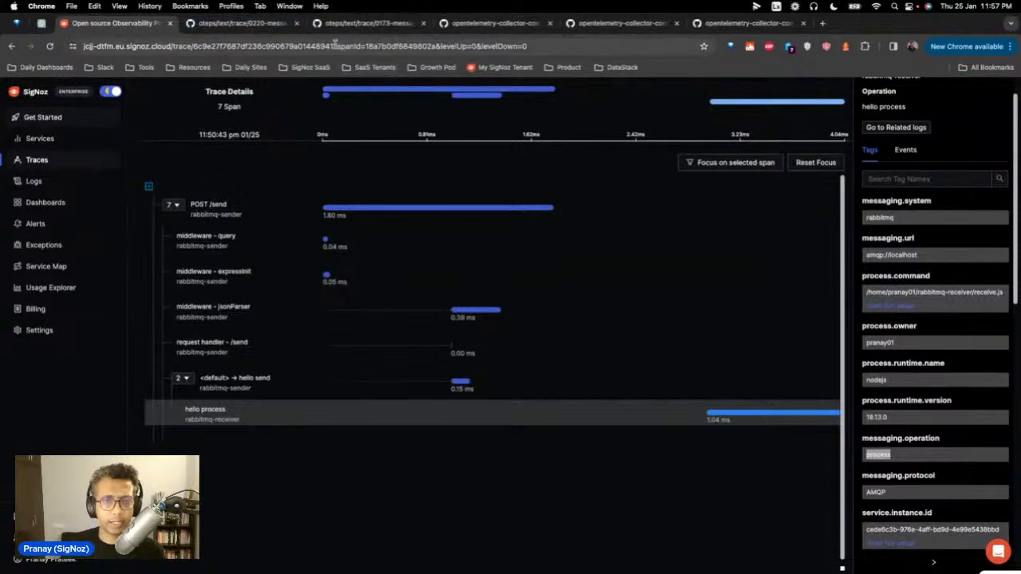
Step: Look through the open collector-contrib tabs, including the rabbitmqreceiver metadata.yaml page
click(734, 23)
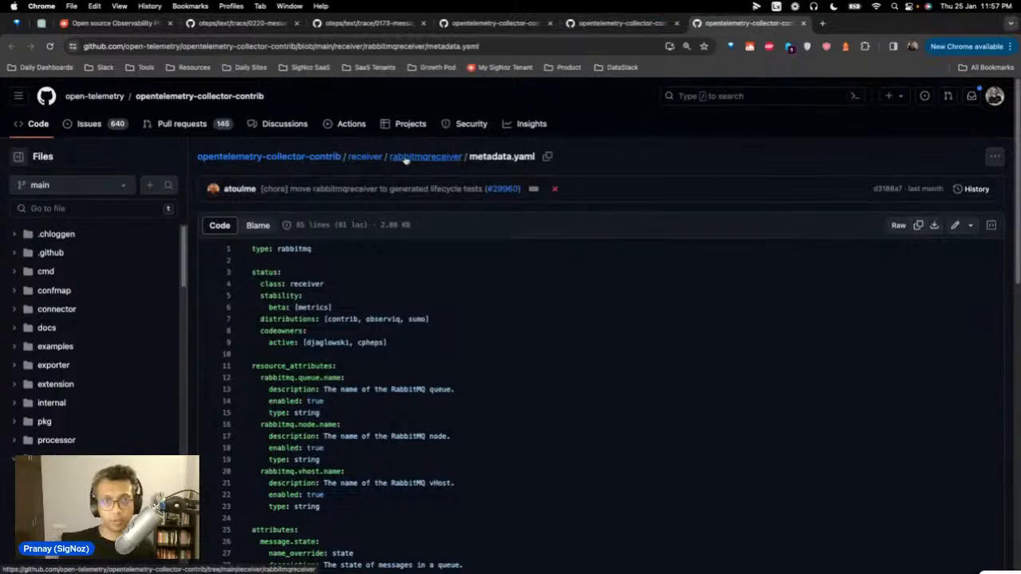
click(650, 26)
click(512, 28)
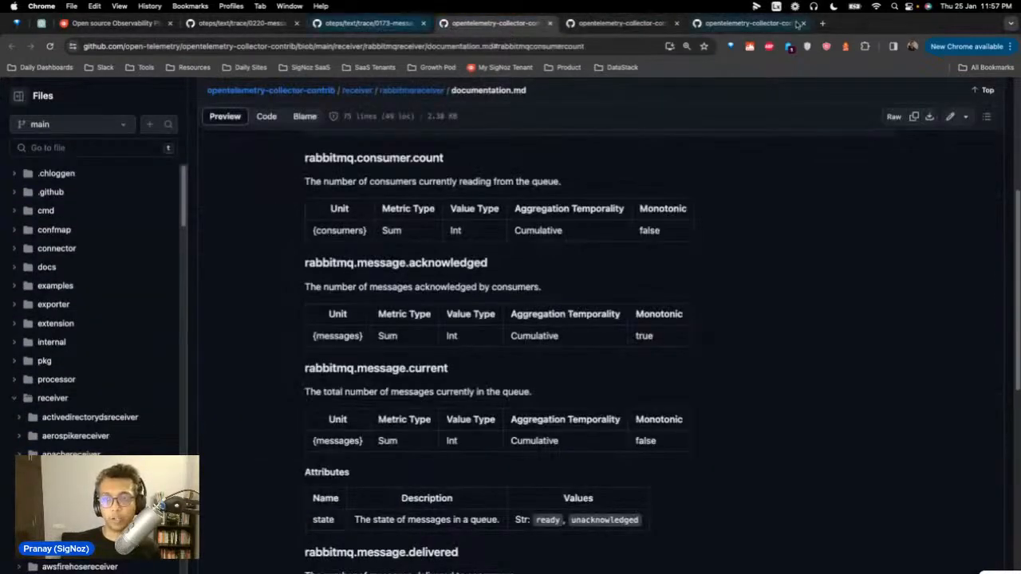
Step: Open the rabbitmqreceiver folder in a new tab, then go up to receiver
click(825, 25)
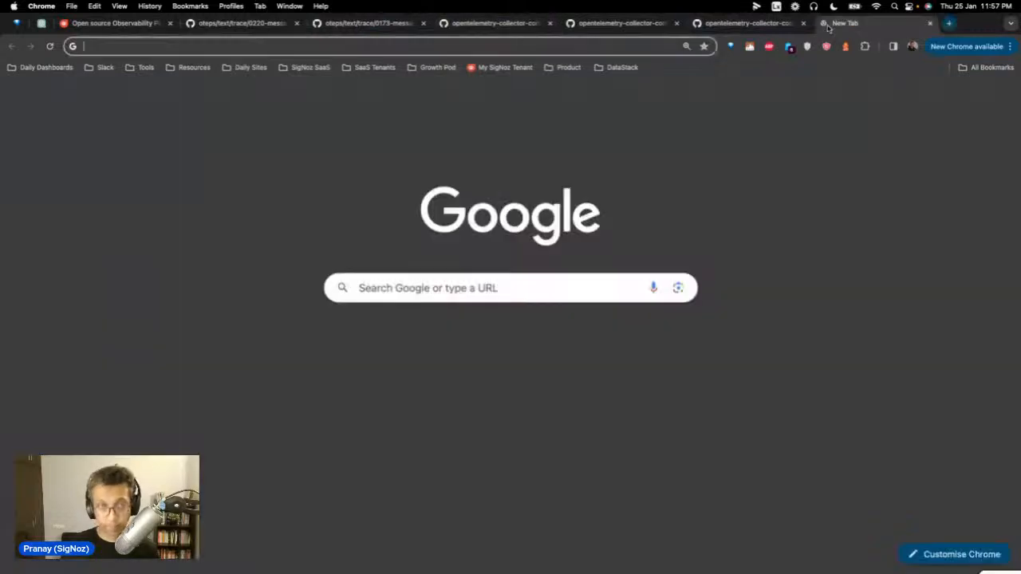
text(open)
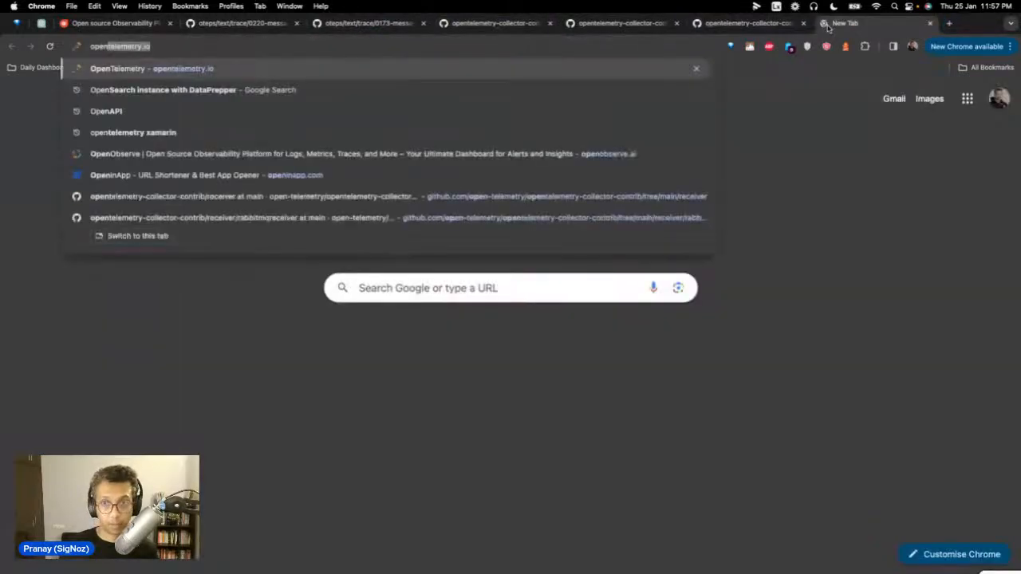
click(568, 215)
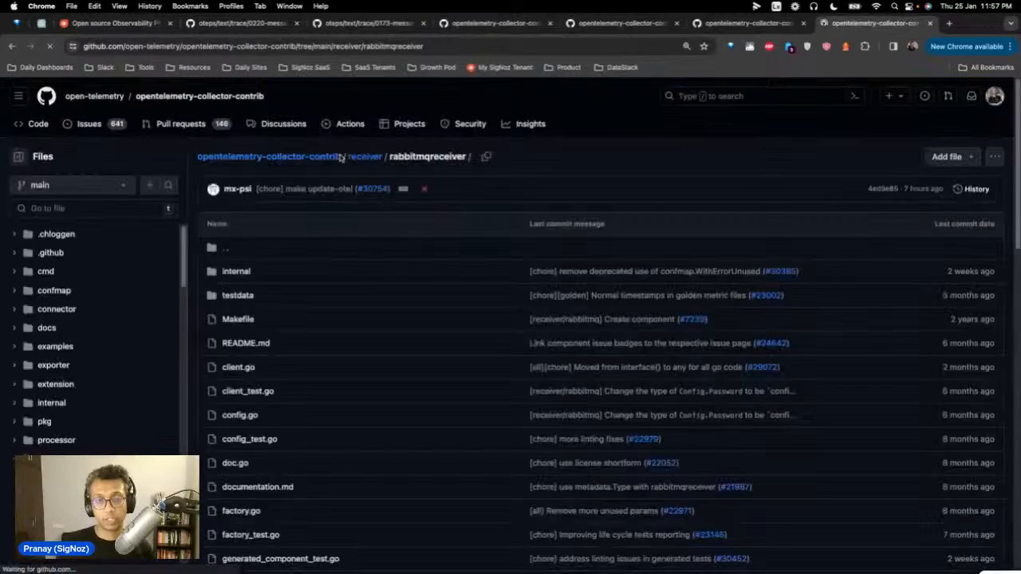
click(360, 156)
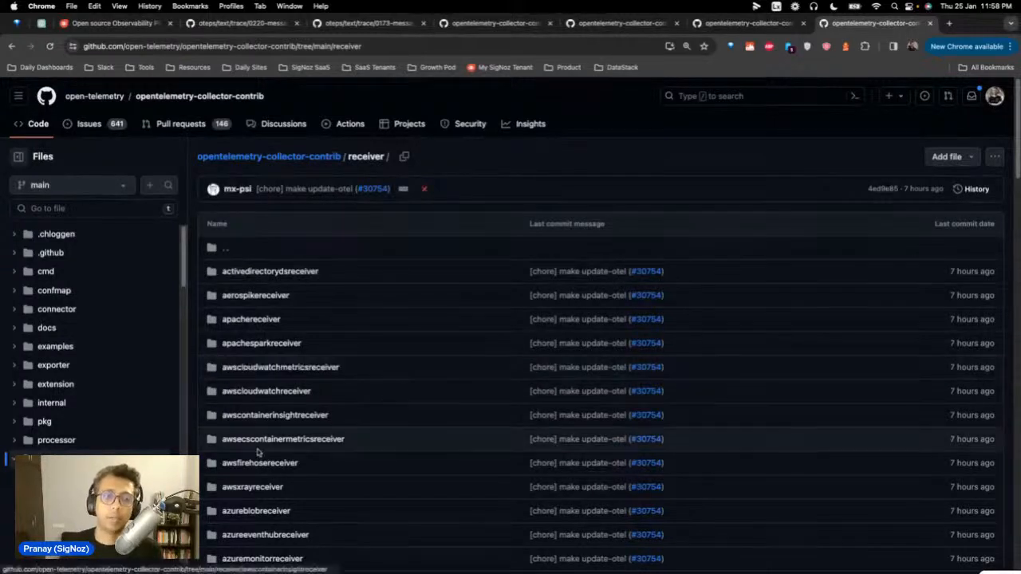
Step: Scroll down the receiver folder list and open rabbitmqreceiver
scroll(258, 452, down, 1)
scroll(259, 458, down, 2)
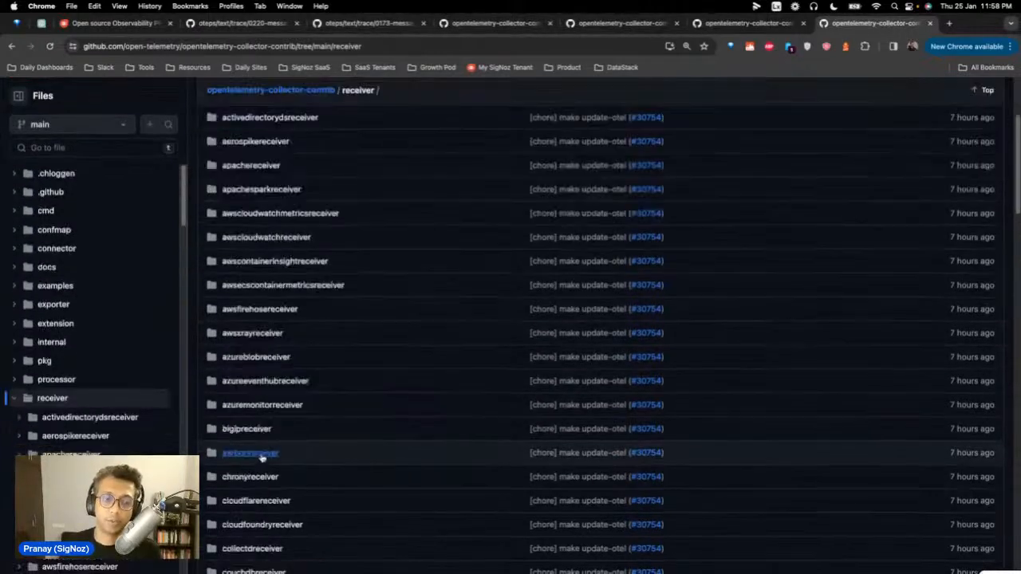
scroll(263, 455, down, 5)
scroll(264, 453, down, 4)
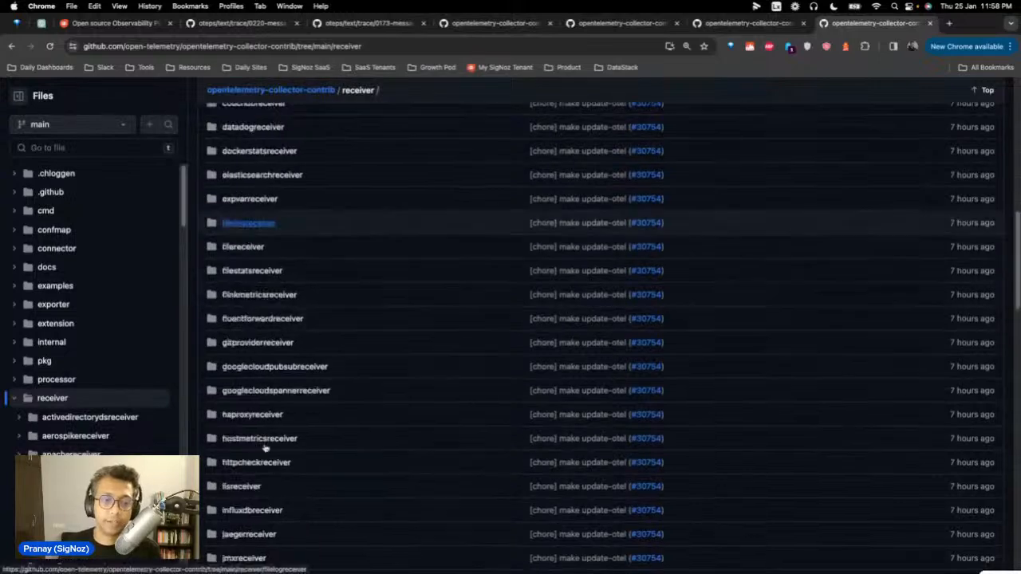
scroll(266, 448, down, 3)
scroll(266, 443, down, 5)
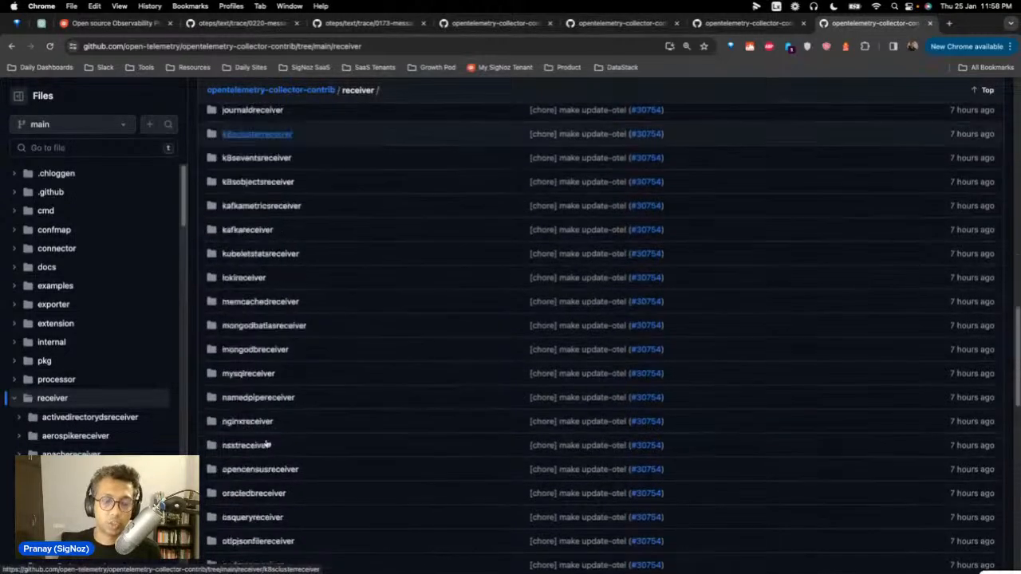
scroll(267, 444, down, 2)
scroll(267, 443, down, 4)
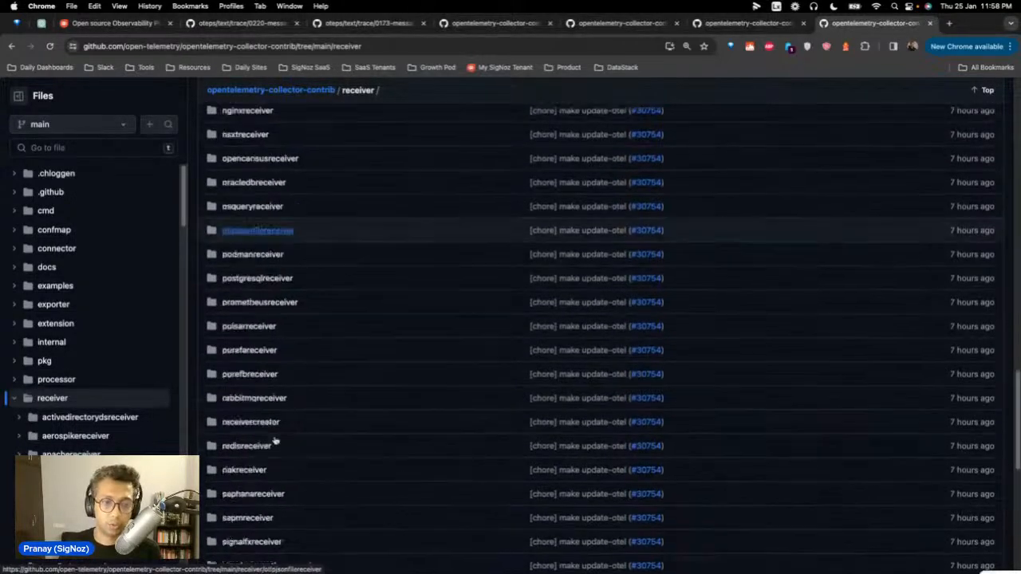
scroll(265, 431, down, 1)
click(280, 359)
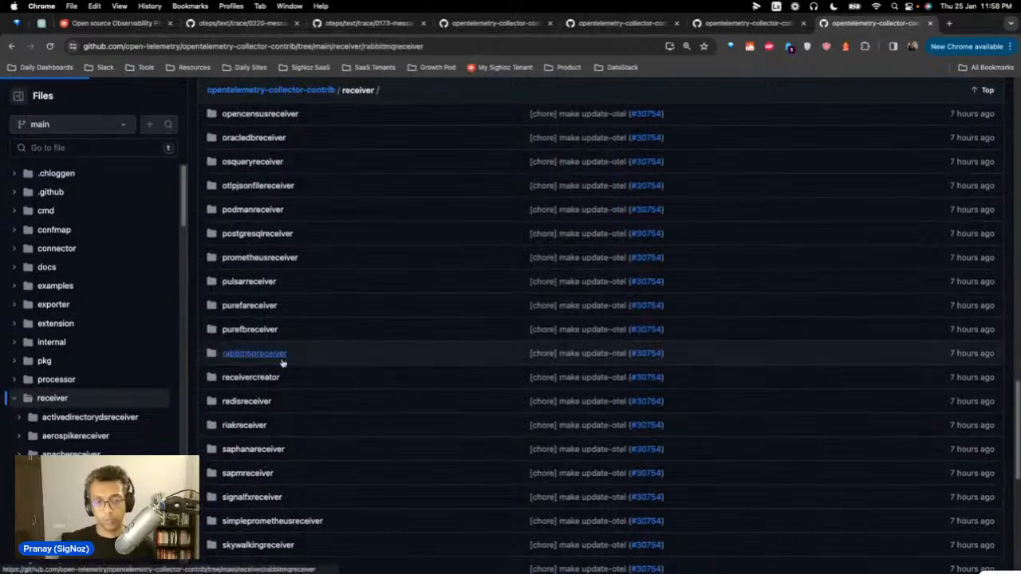
scroll(390, 398, down, 5)
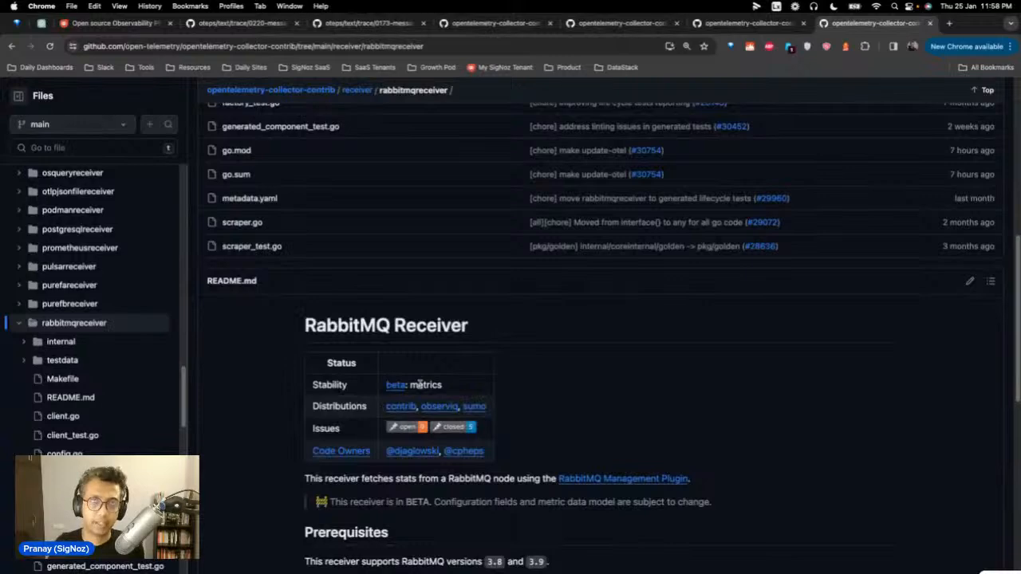
scroll(437, 397, down, 1)
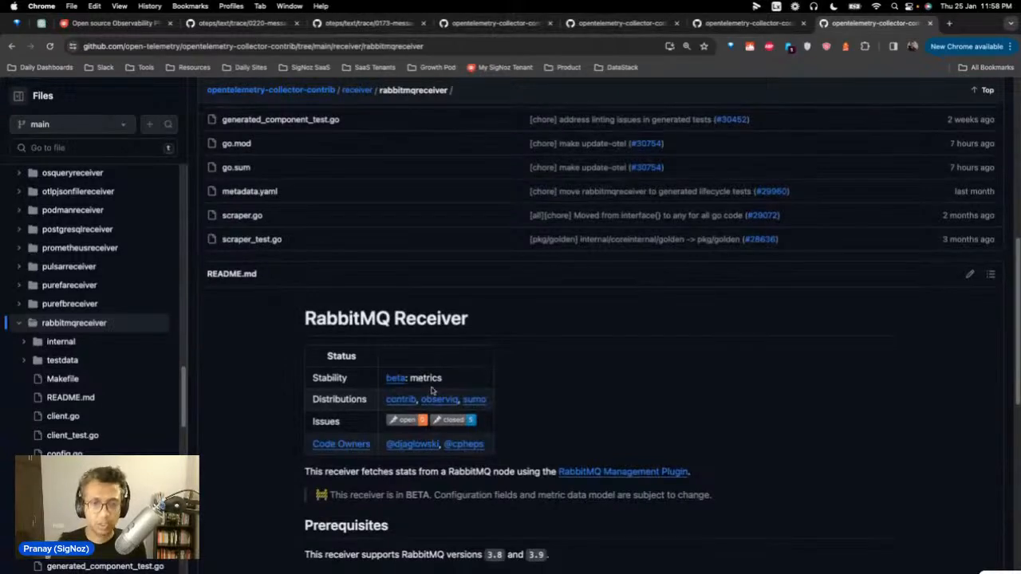
scroll(432, 390, down, 3)
scroll(432, 393, down, 5)
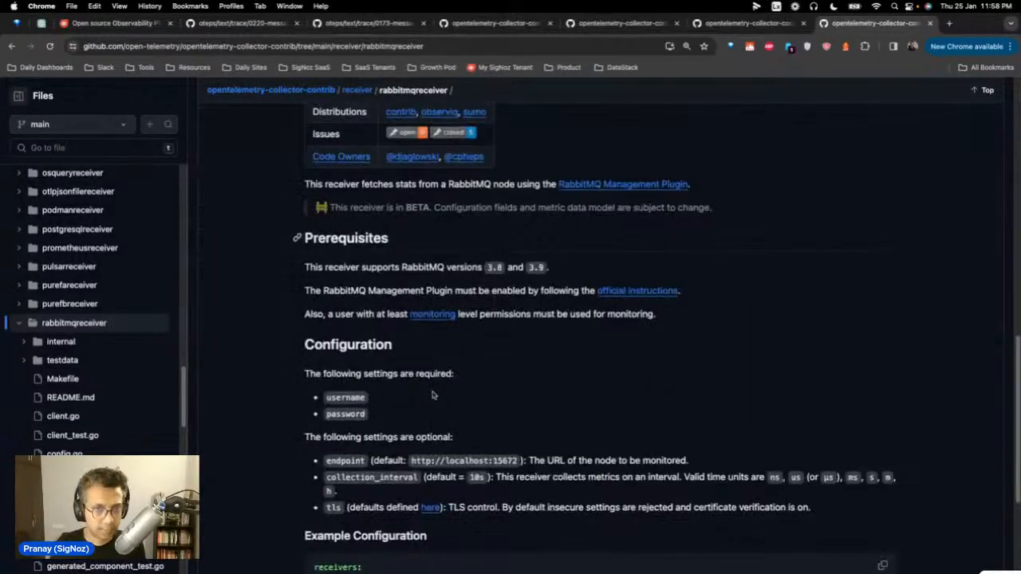
scroll(432, 395, down, 1)
scroll(432, 395, down, 1)
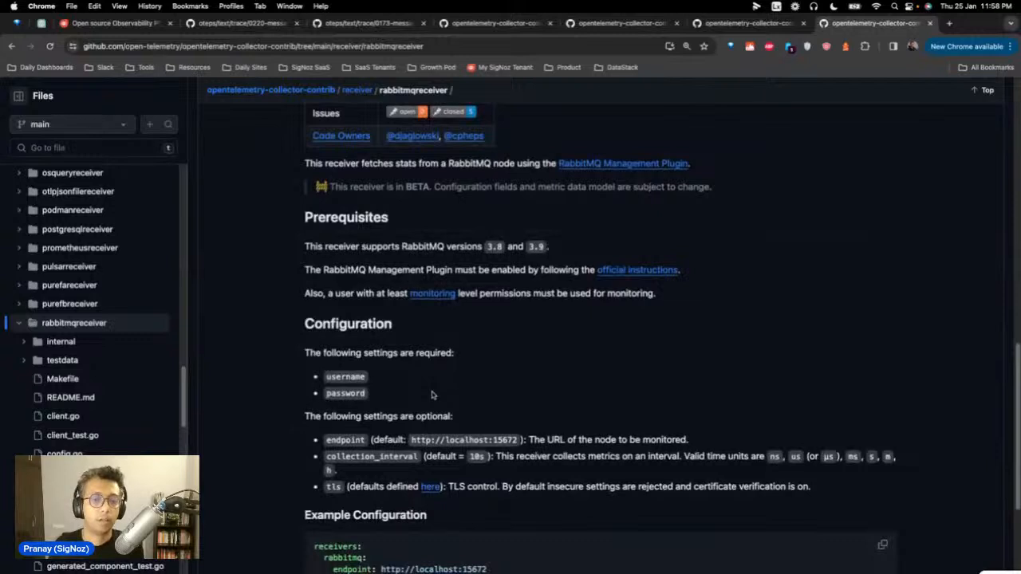
scroll(432, 394, down, 4)
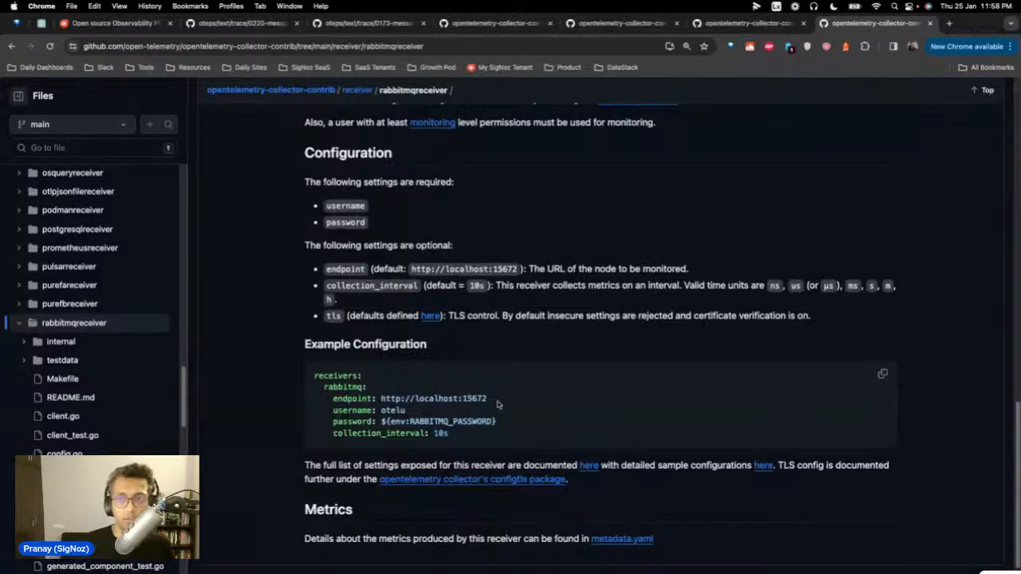
scroll(501, 162, down, 1)
Step: Scroll through metadata.yaml's metric definitions, then return to rabbitmqreceiver and the terminal
click(749, 24)
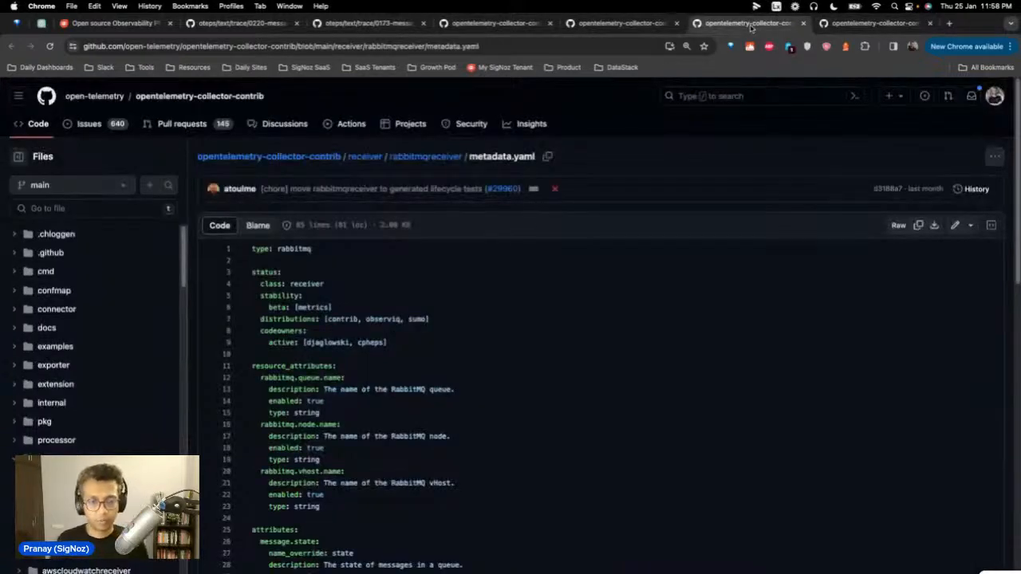
scroll(276, 392, down, 1)
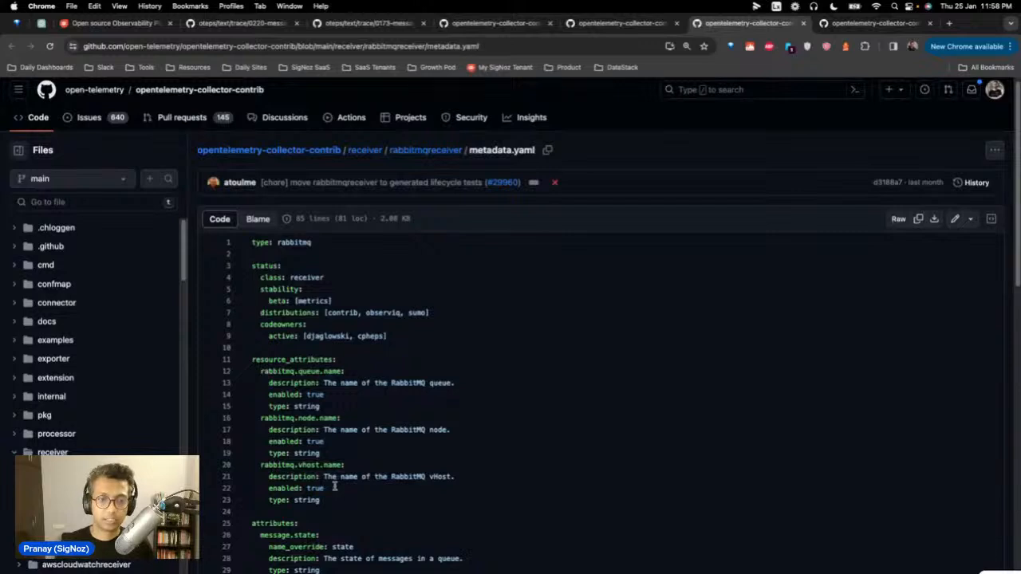
scroll(334, 486, down, 3)
scroll(334, 487, down, 1)
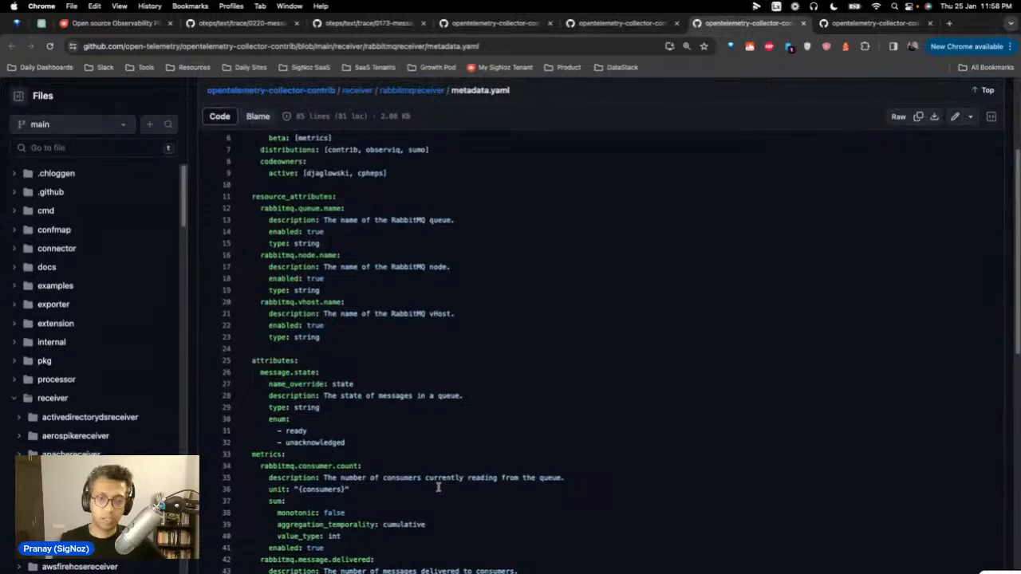
scroll(437, 488, down, 2)
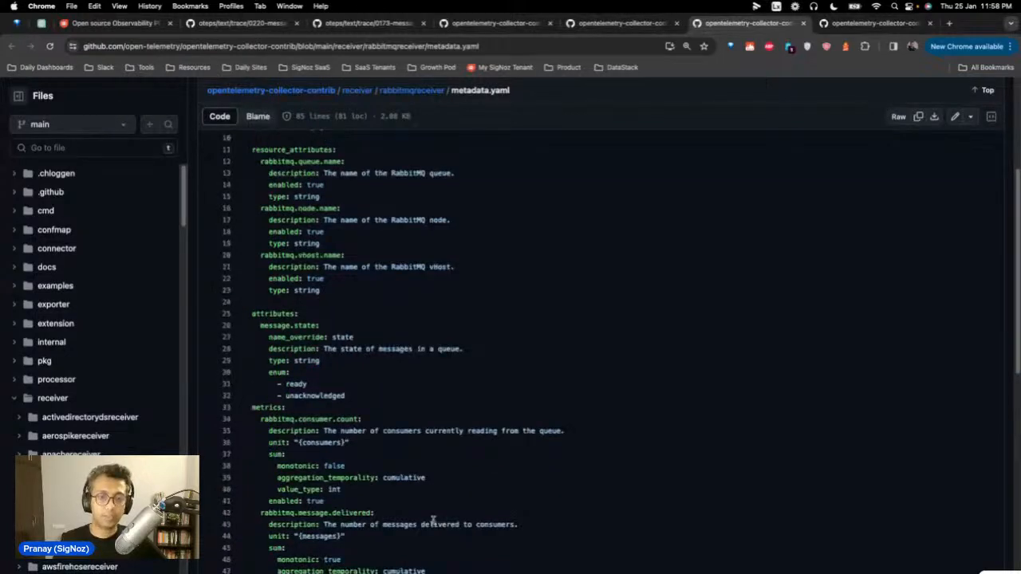
scroll(434, 520, down, 4)
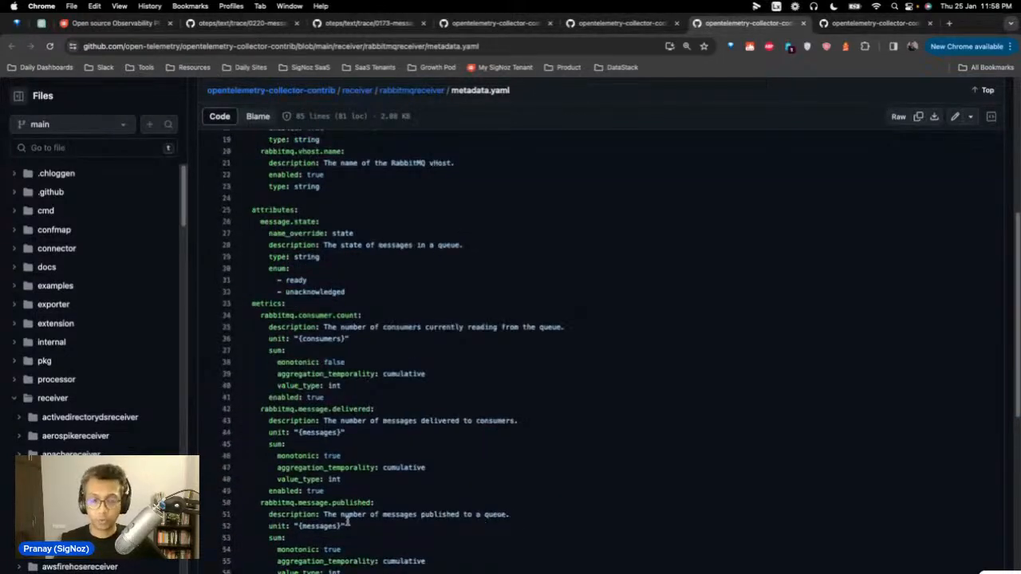
scroll(455, 516, down, 1)
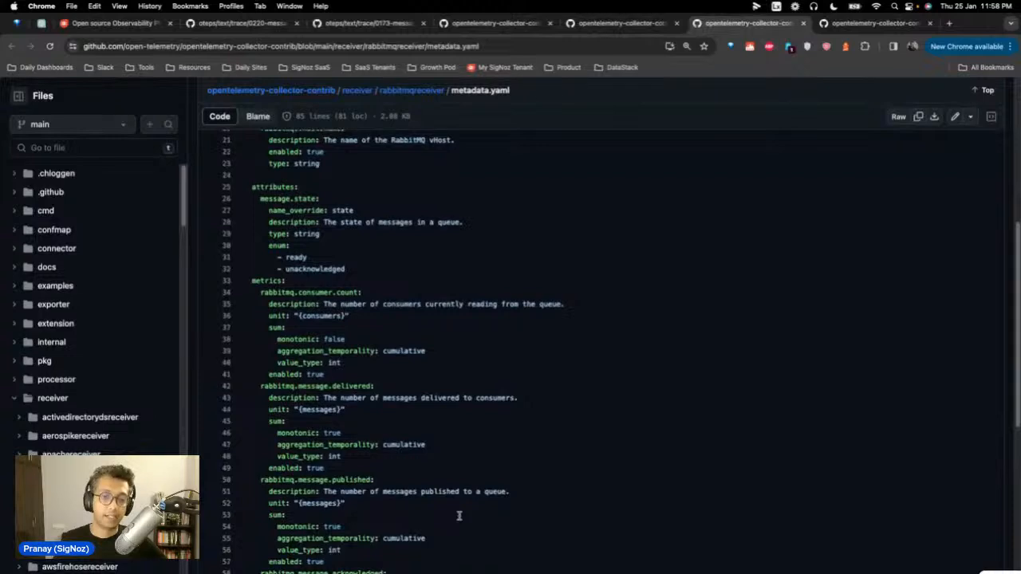
scroll(459, 516, down, 2)
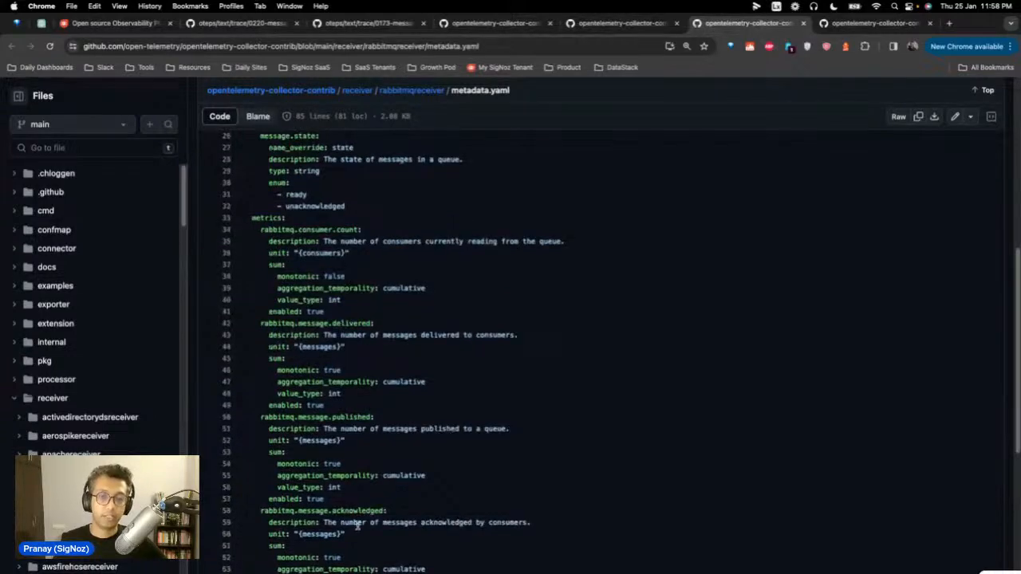
scroll(458, 518, down, 5)
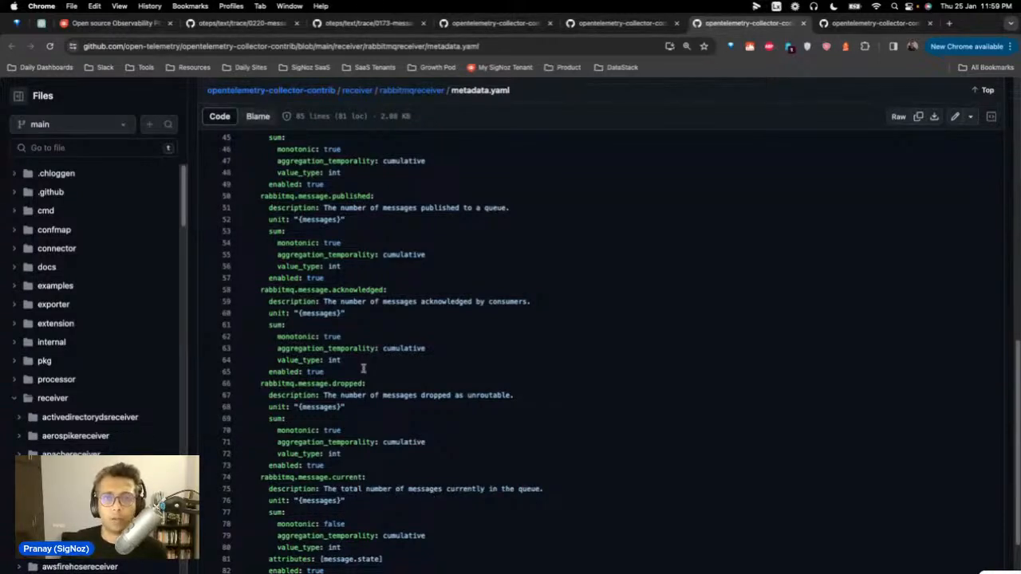
click(641, 30)
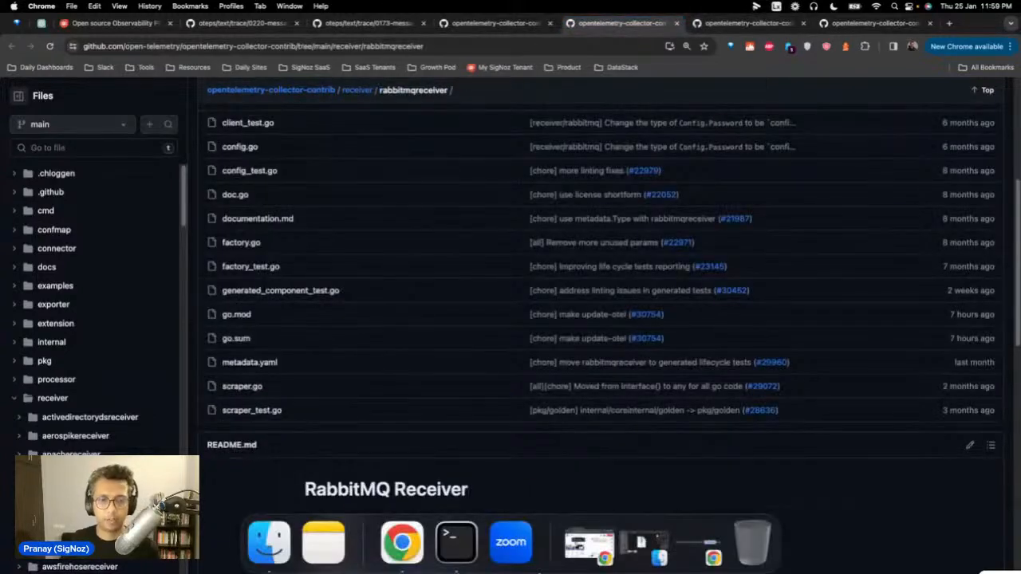
click(464, 549)
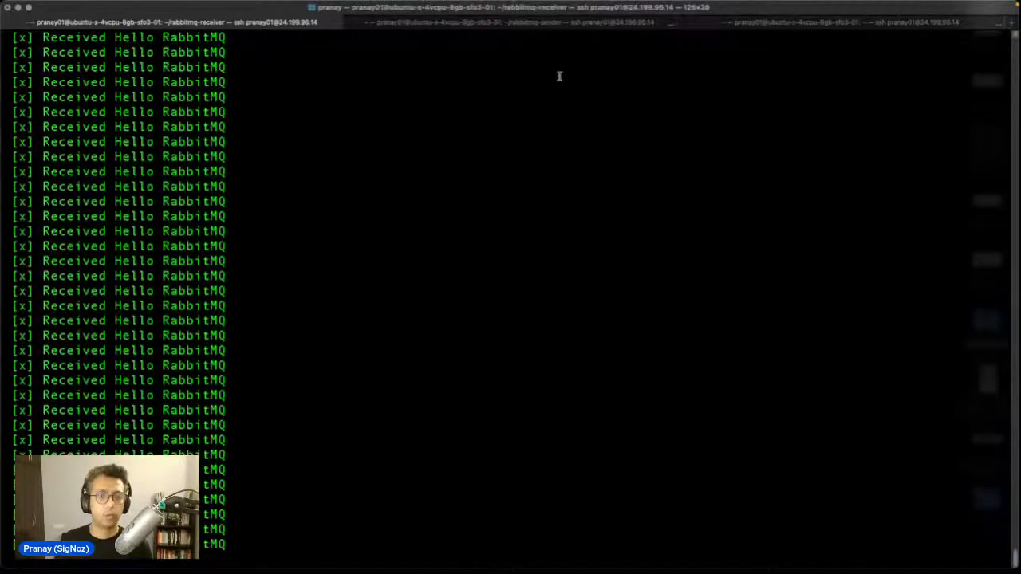
Step: In the third terminal session, cd into otelcol-contrib, list it, and type vi config.yaml
key(super+3)
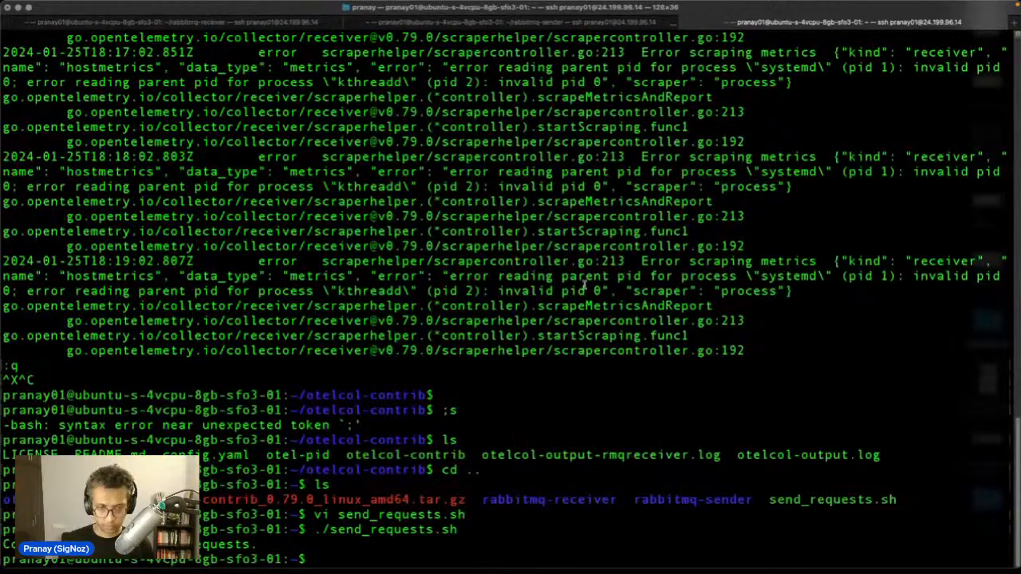
text(cd )
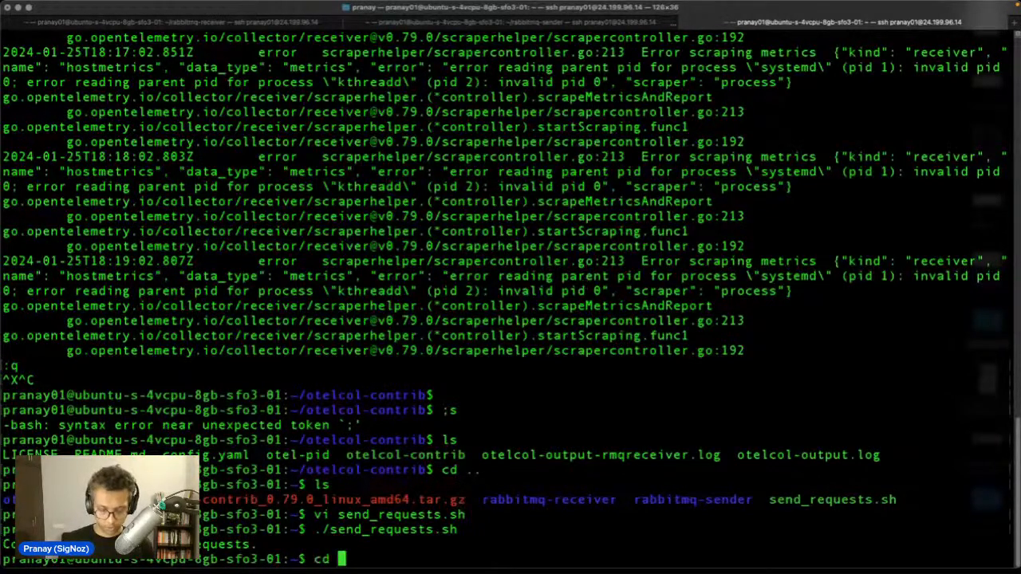
text(cot)
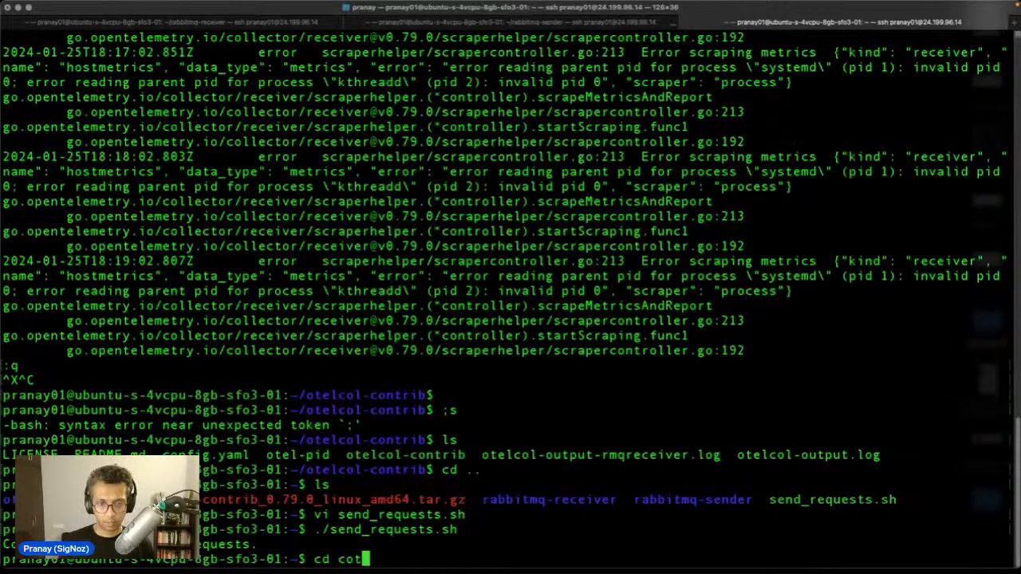
key(BackSpace)
key(BackSpace)
key(BackSpace)
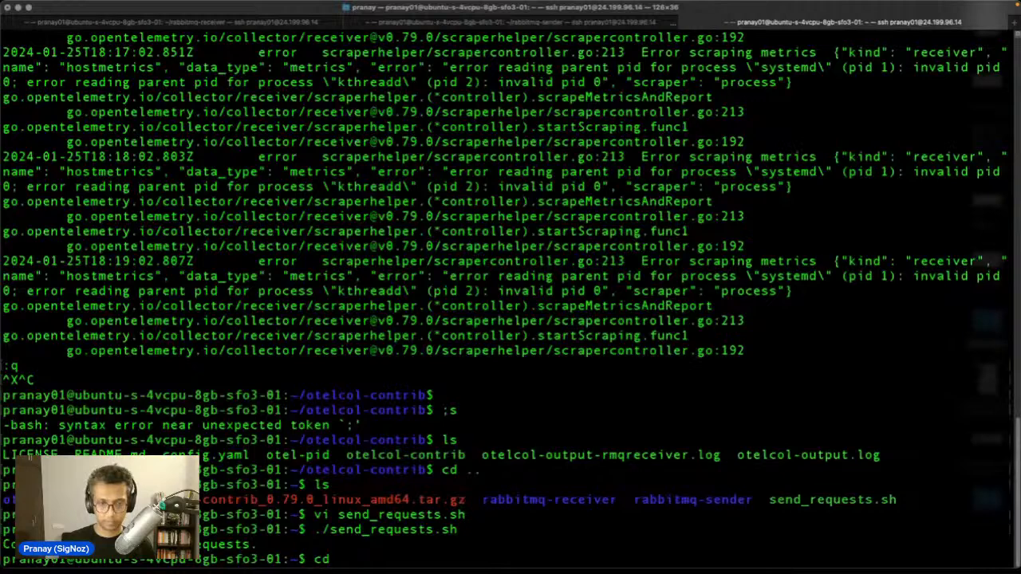
text(otl)
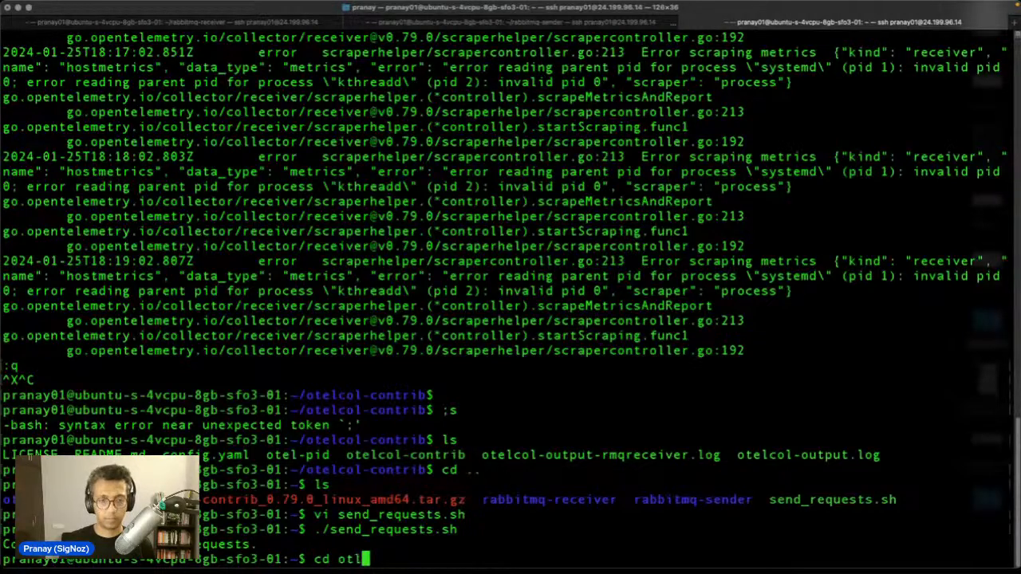
key(Tab)
key(Return)
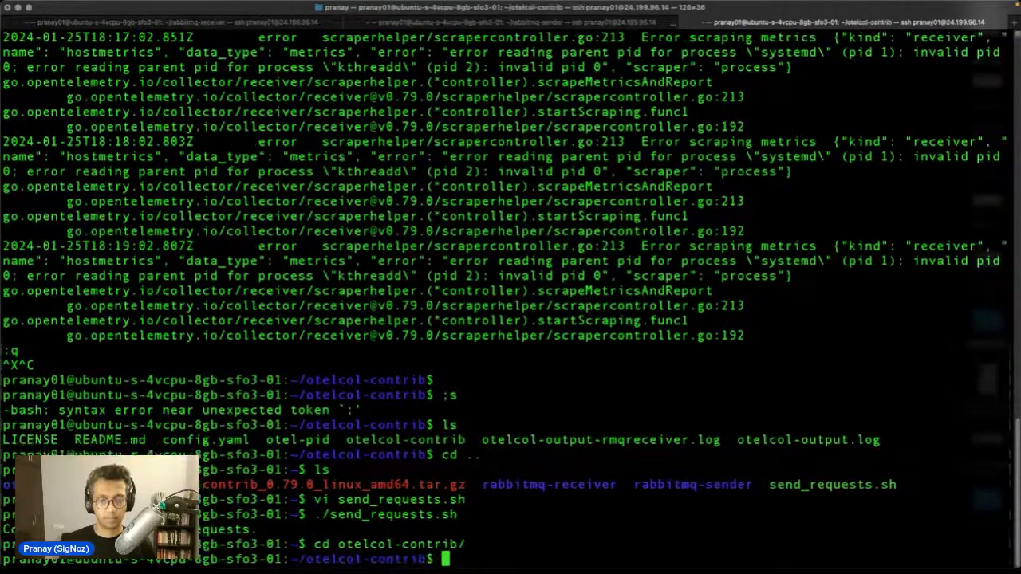
text(ls)
key(Return)
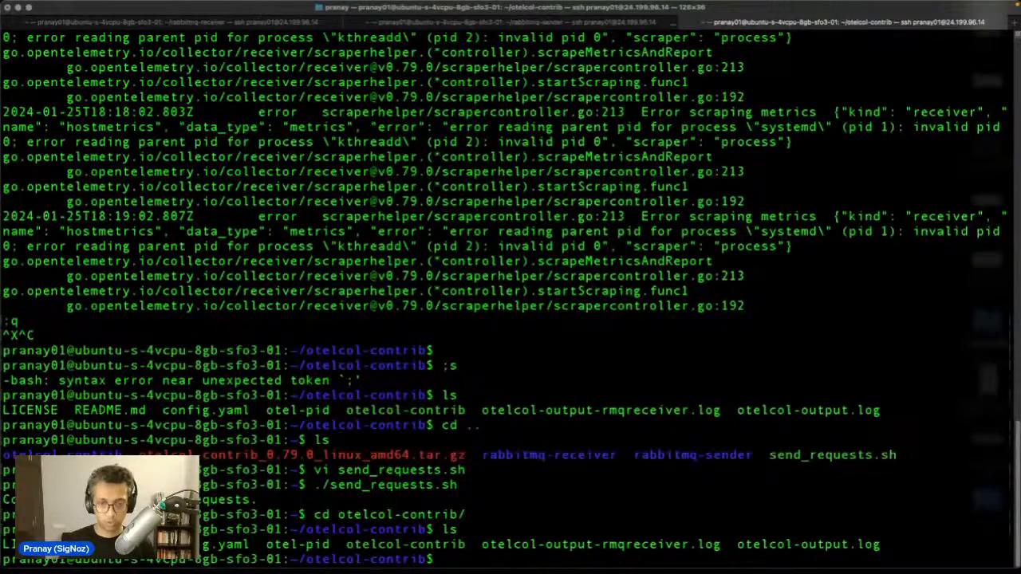
text(vi co)
key(Tab)
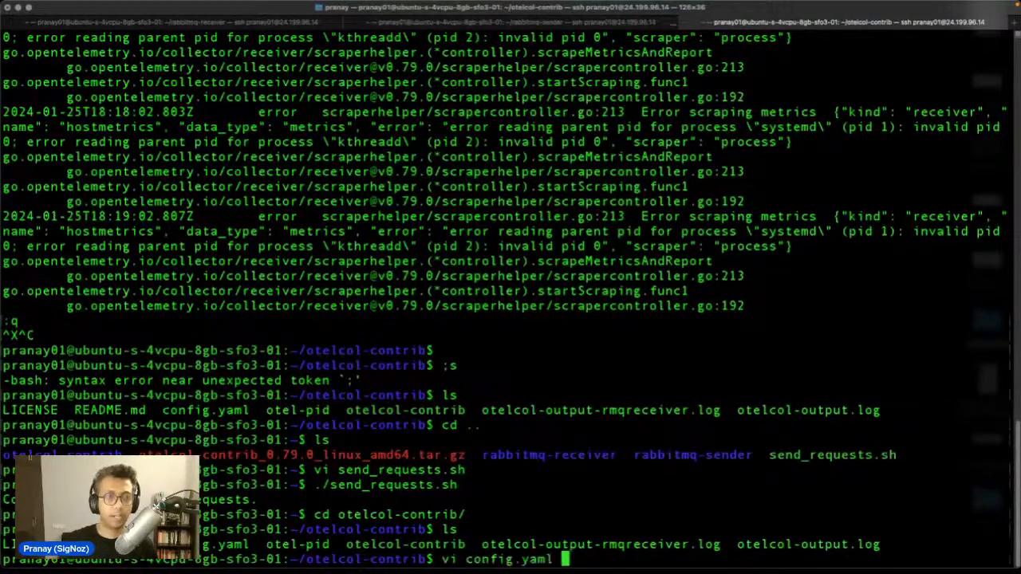
Step: Open config.yaml in vi, highlight the rabbitmq receiver and its tls setting, then jump to the end
key(Return)
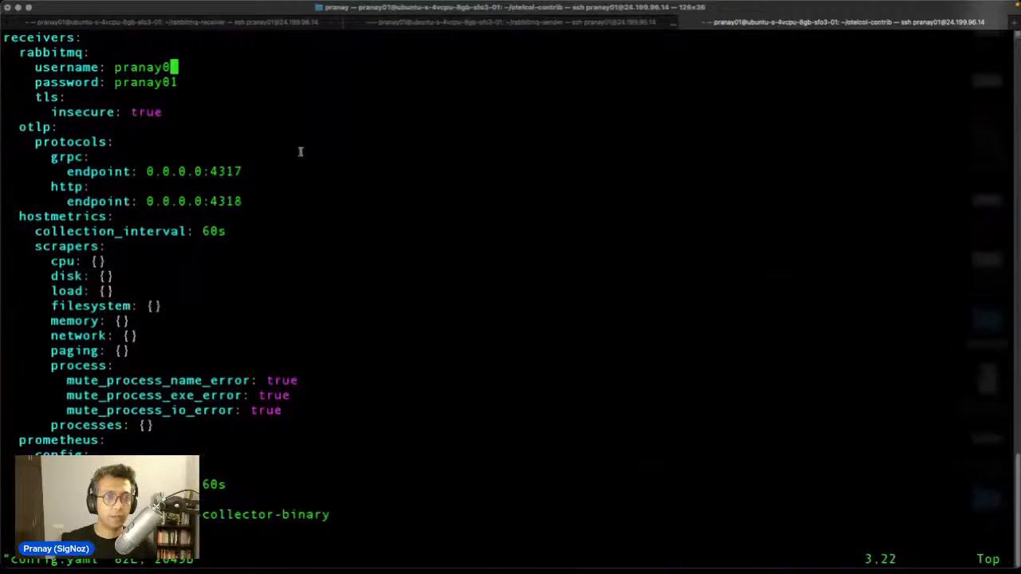
key(Up)
key(Up)
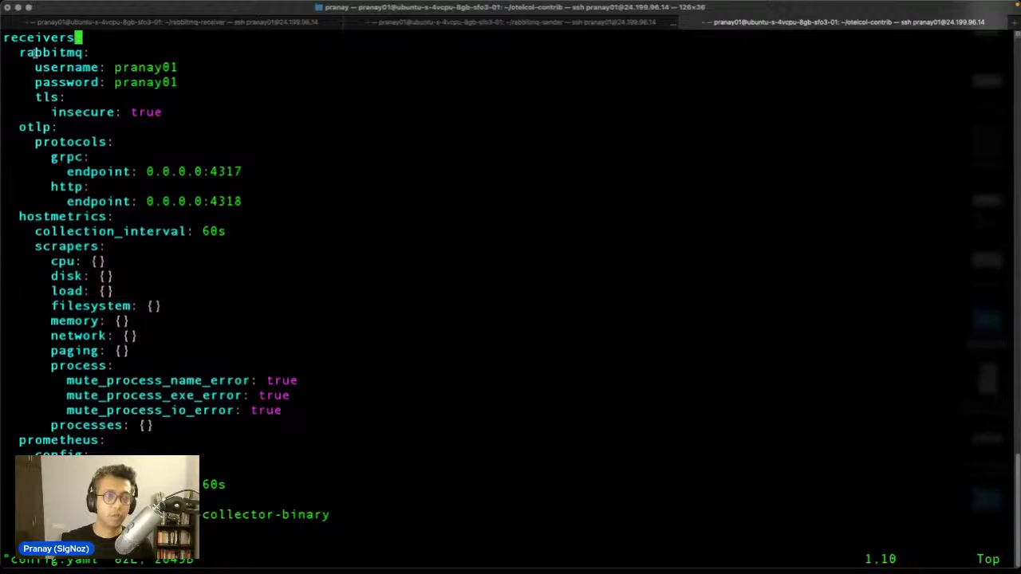
double_click(35, 52)
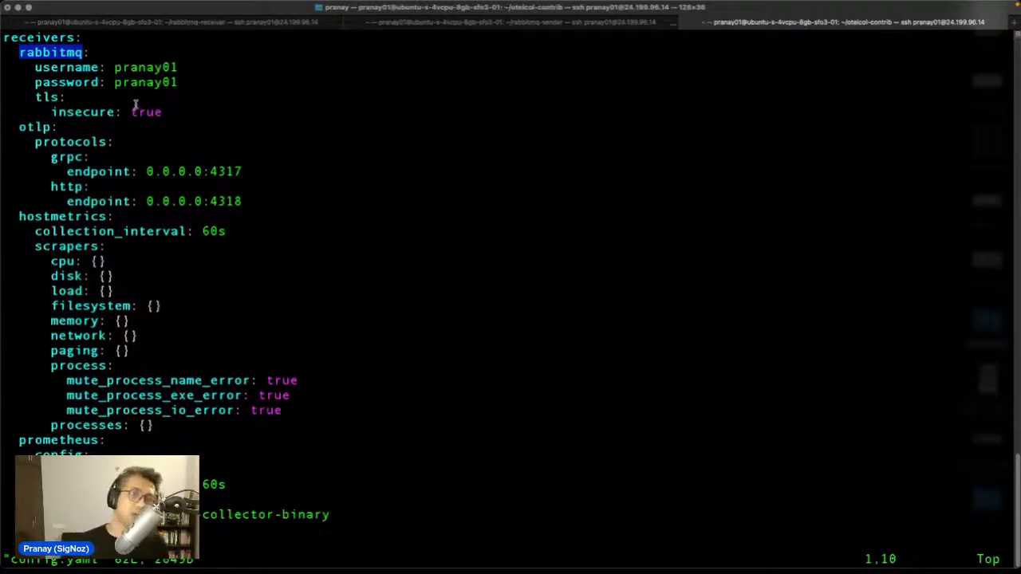
double_click(46, 97)
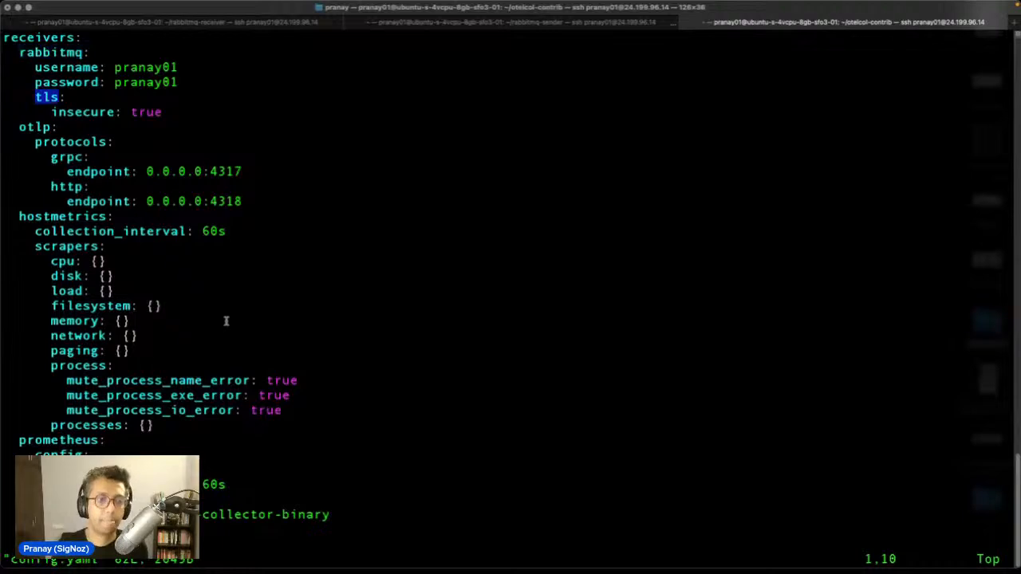
scroll(226, 322, down, 12)
key(shift+g)
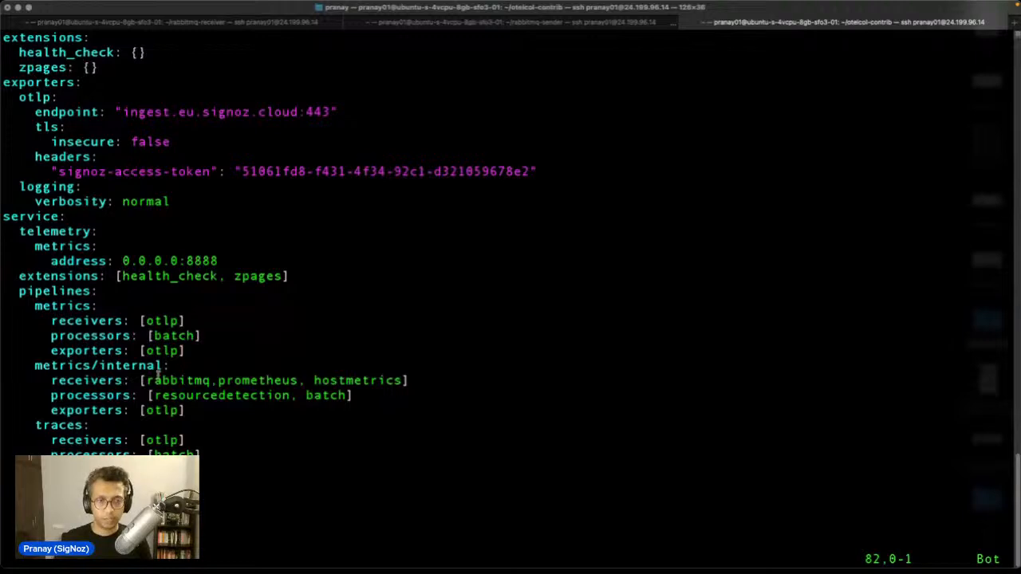
Step: Highlight rabbitmq and hostmetrics in the receivers, then select the metrics/internal pipeline block
double_click(103, 381)
double_click(179, 380)
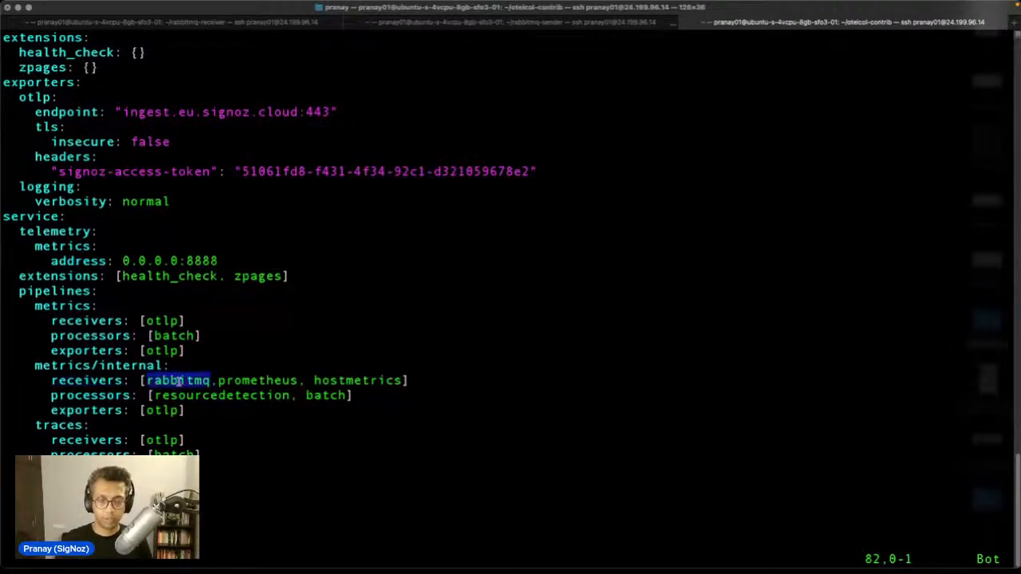
click(334, 387)
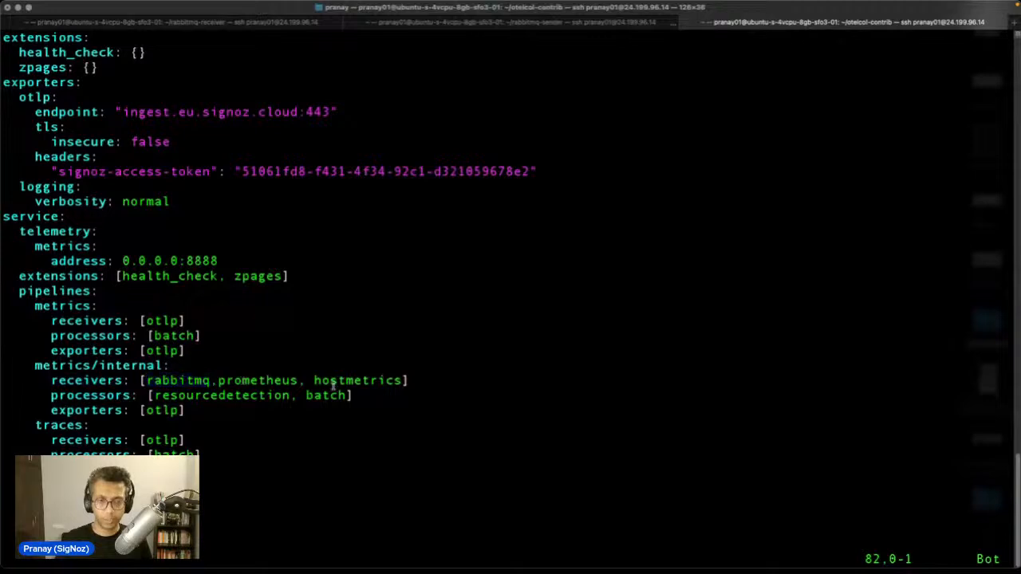
double_click(339, 382)
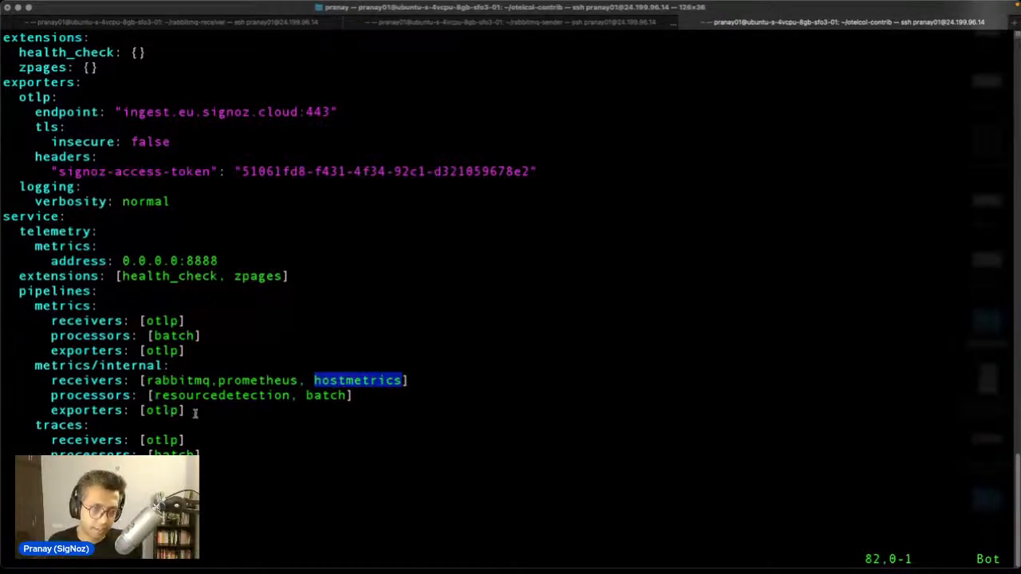
drag(195, 412, 2, 366)
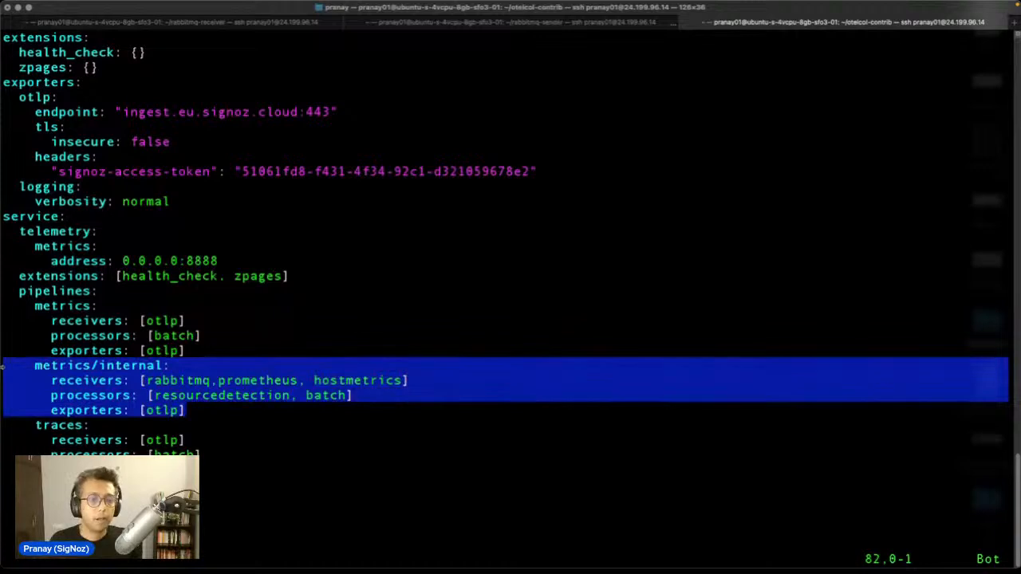
Step: Check the RabbitMQ receiver docs in the browser, then return to vim
mouse_move(453, 569)
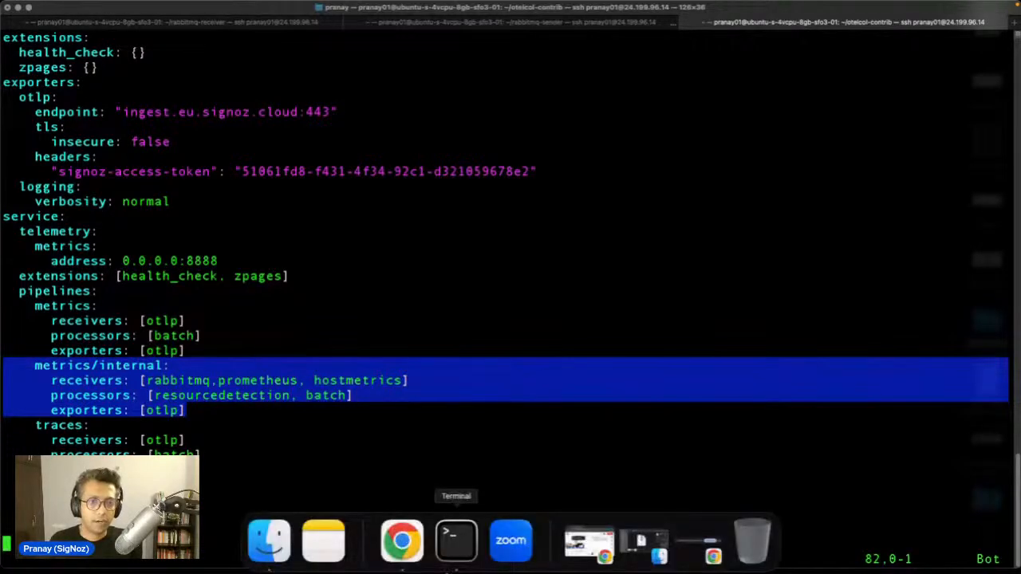
mouse_move(403, 561)
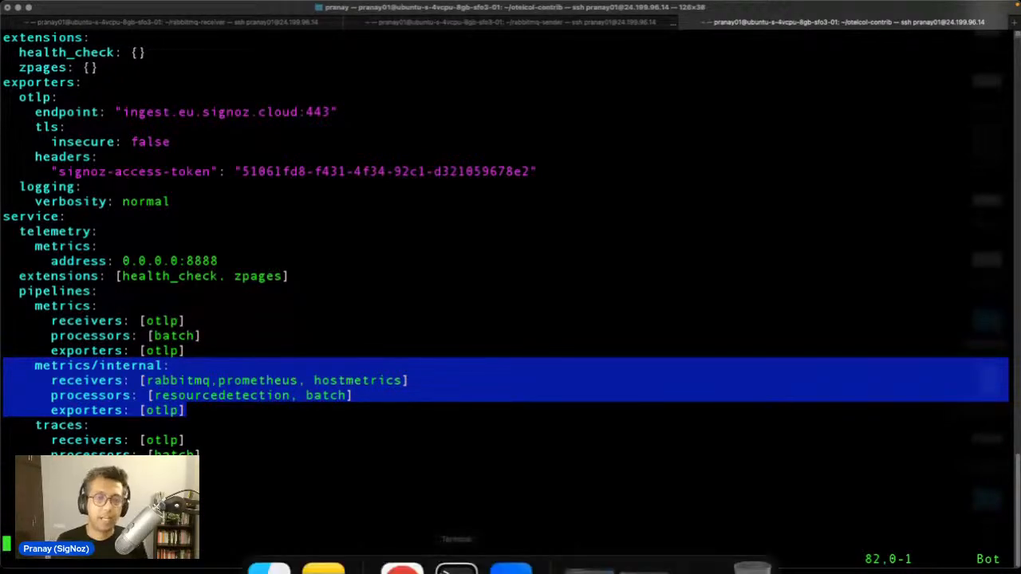
click(402, 568)
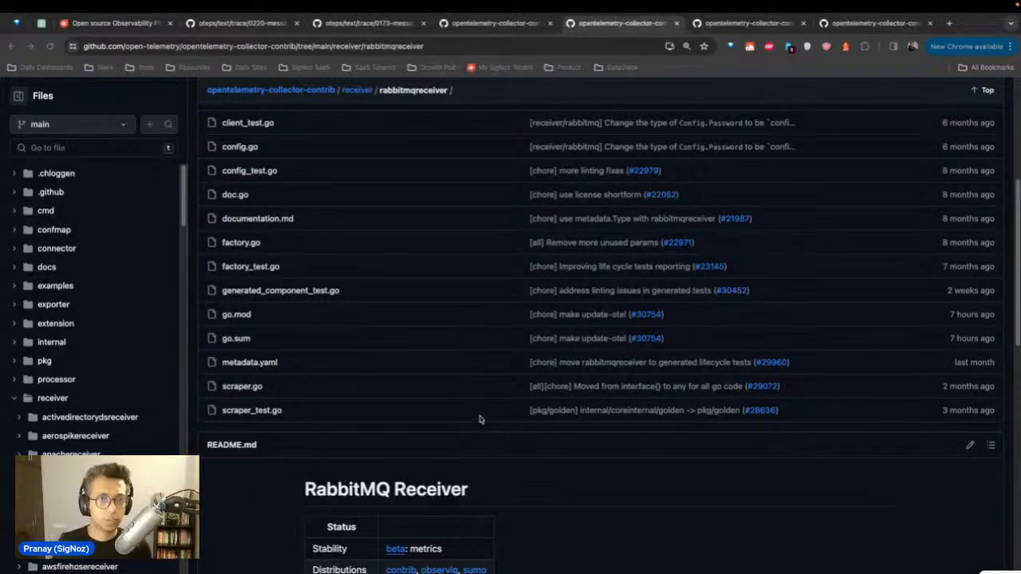
mouse_move(492, 559)
click(456, 544)
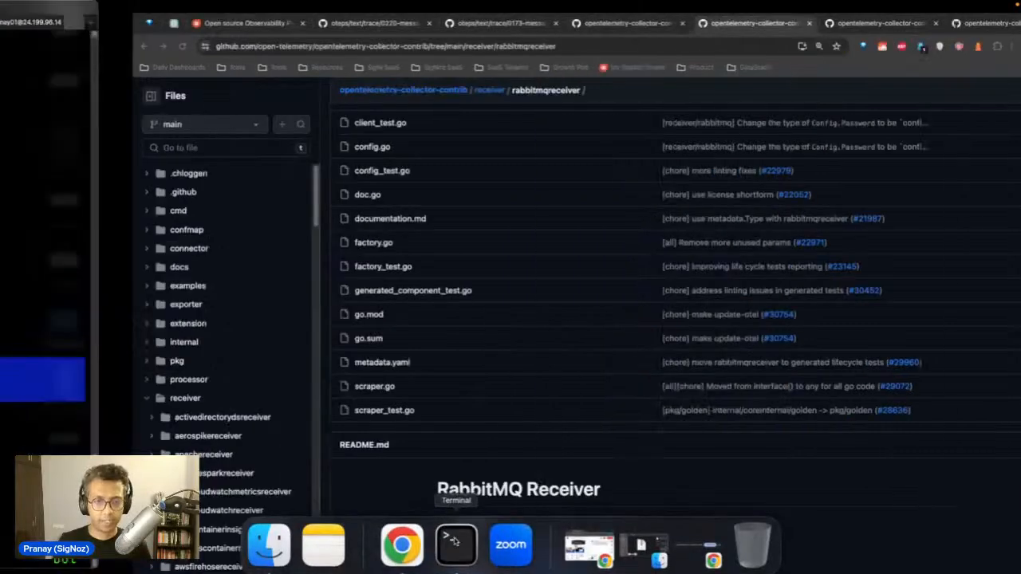
Step: Quit vim with :q without changes, back to the otelcol-contrib prompt
key(Escape)
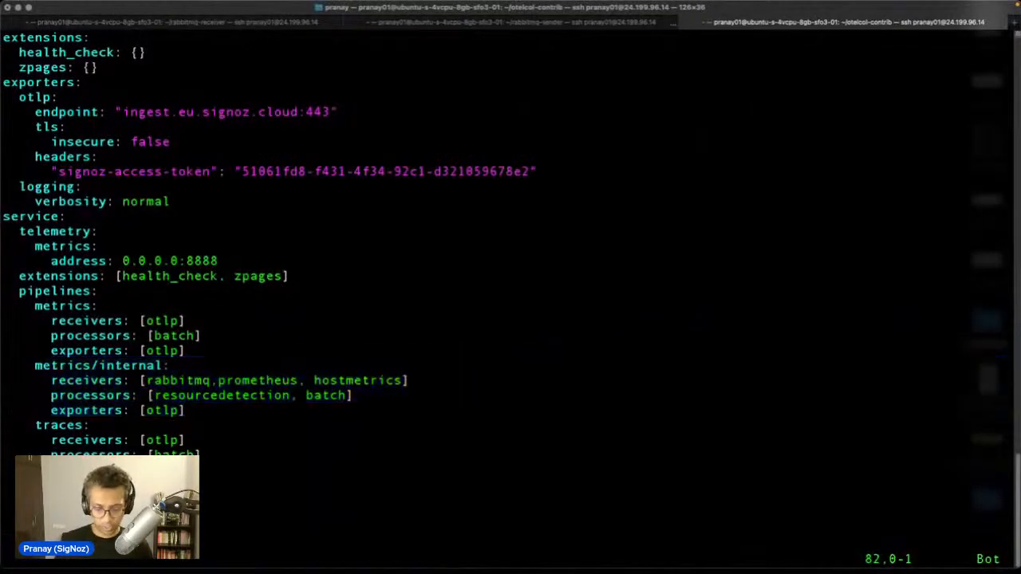
text(:q)
key(Return)
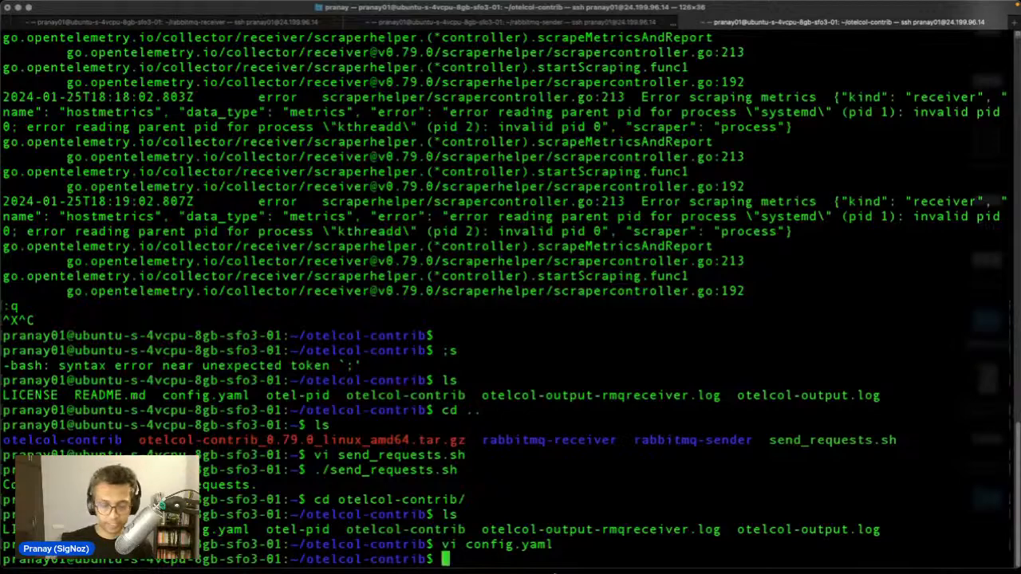
Step: Back in the browser's SigNoz tab, open the RabbitMQ dashboard from Dashboards
mouse_move(446, 566)
click(413, 559)
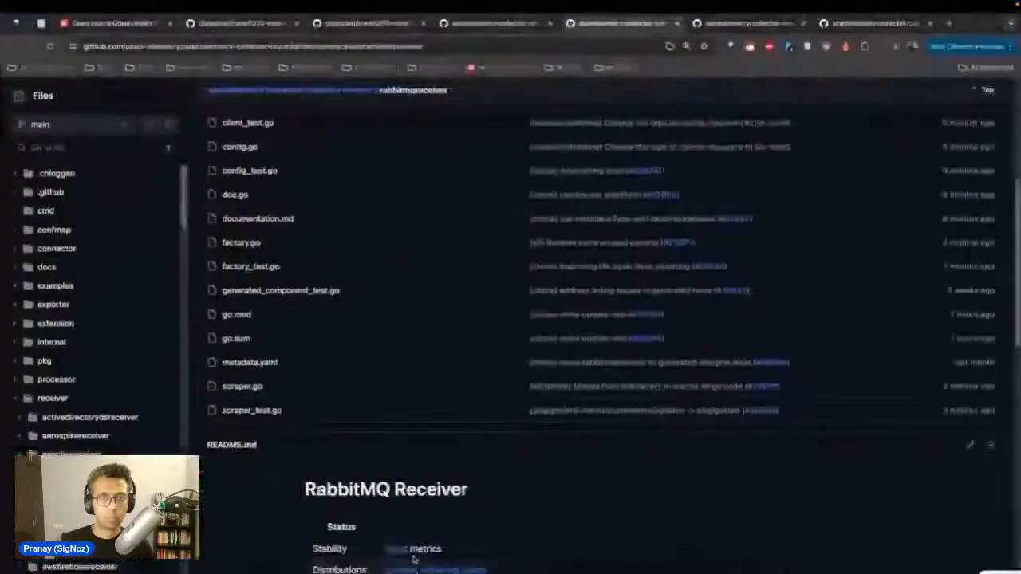
click(110, 25)
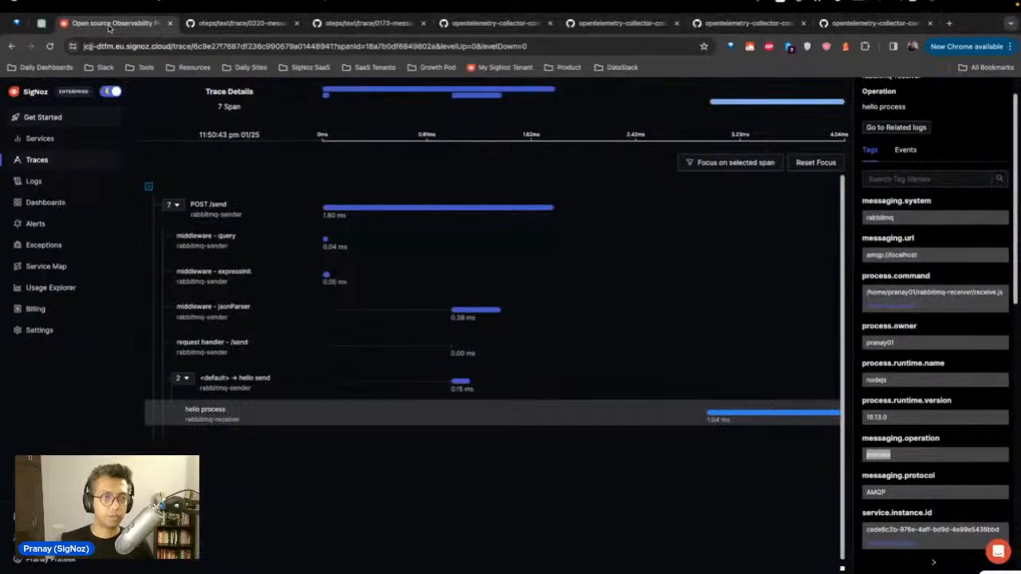
click(46, 201)
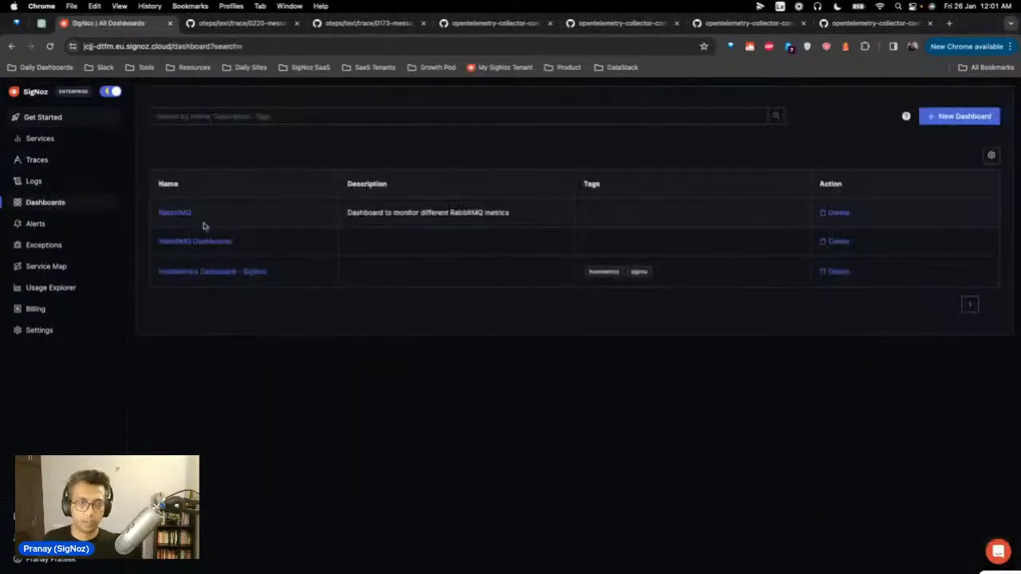
click(171, 213)
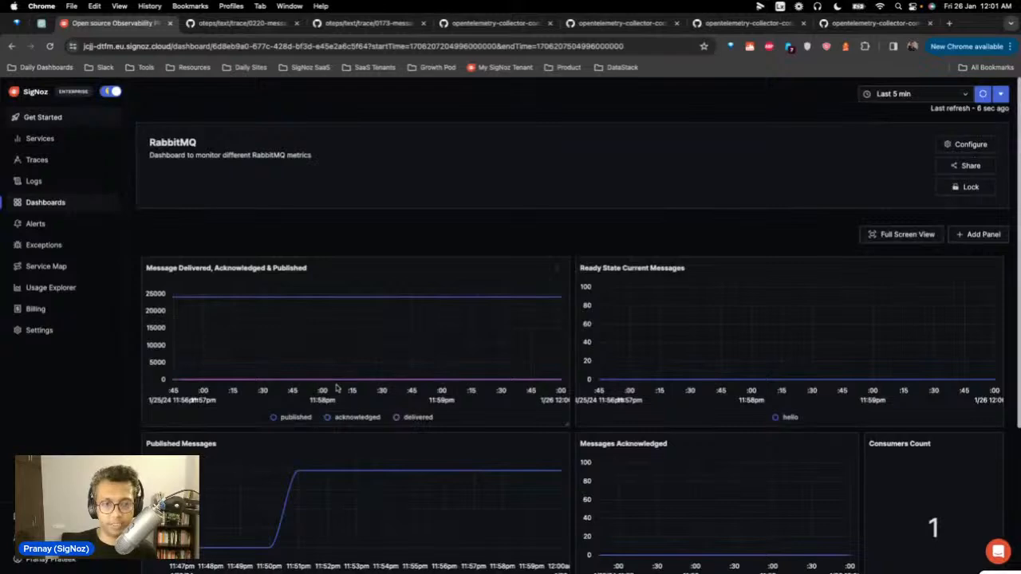
Step: Scroll through the RabbitMQ message panels and open a blank new tab
scroll(335, 388, down, 2)
scroll(338, 383, down, 4)
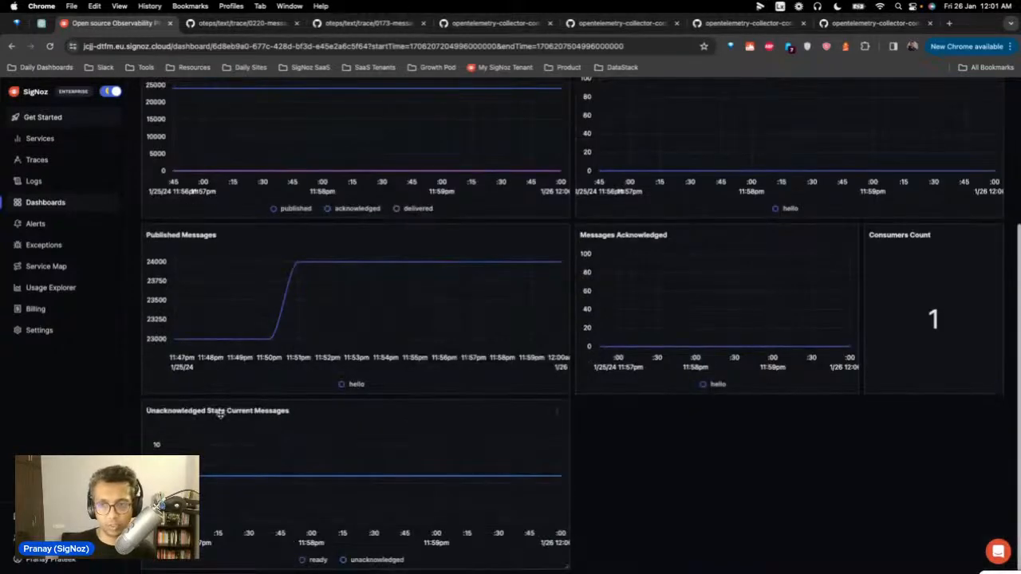
scroll(709, 271, up, 6)
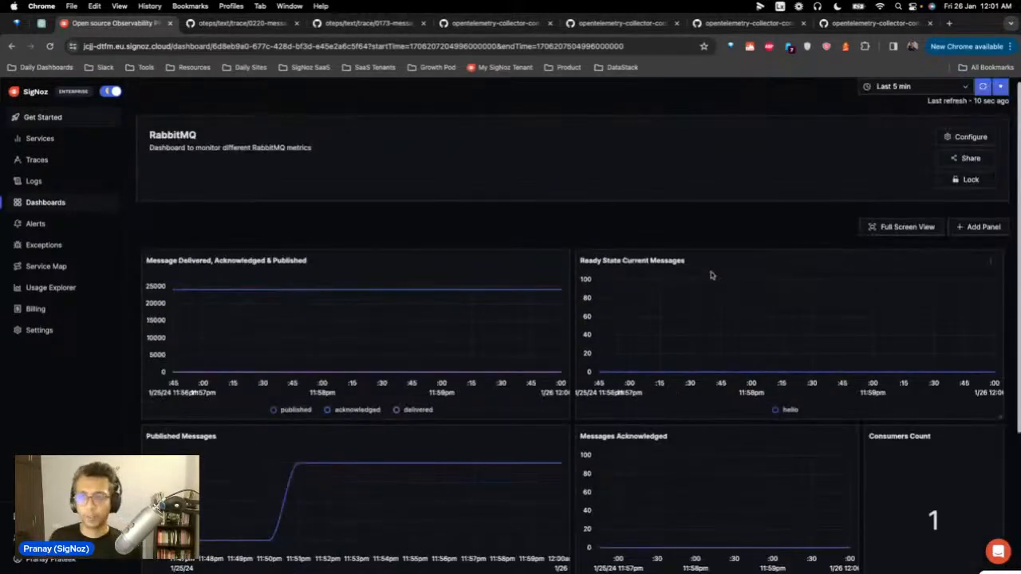
click(951, 23)
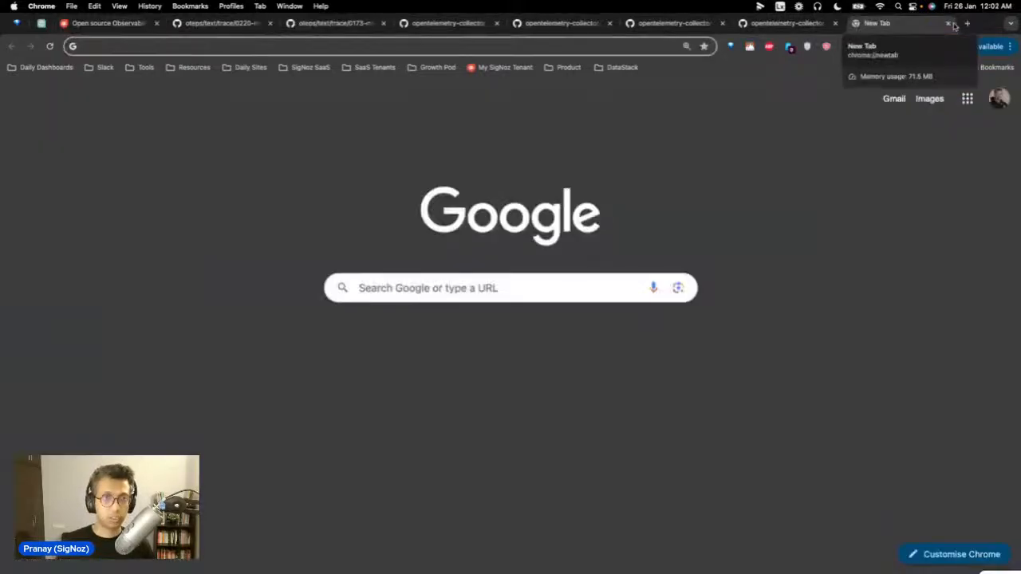
Step: Search Google for 'signoz dashboard', then refine the query by adding 'github'
text(signo)
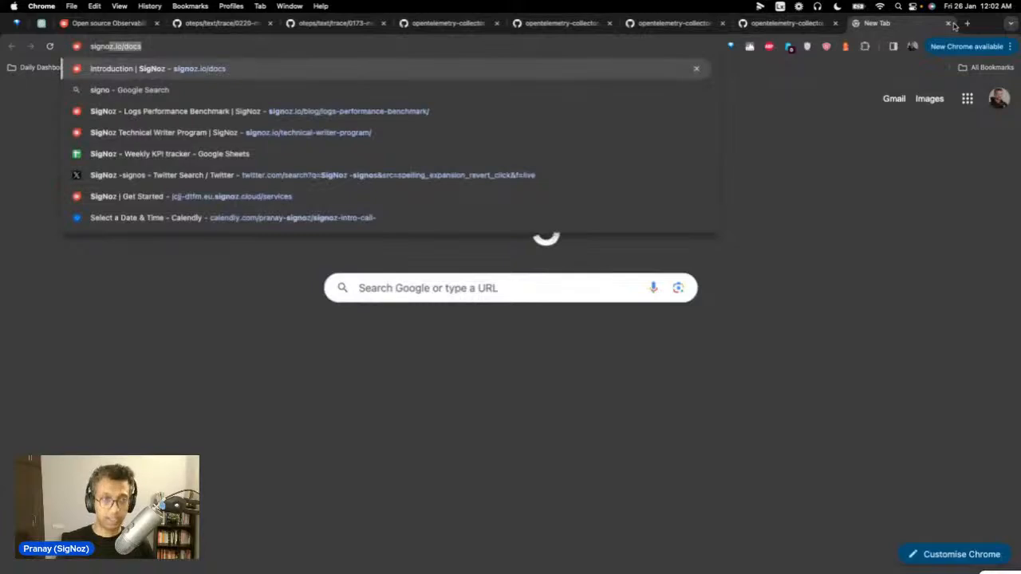
text(z dash)
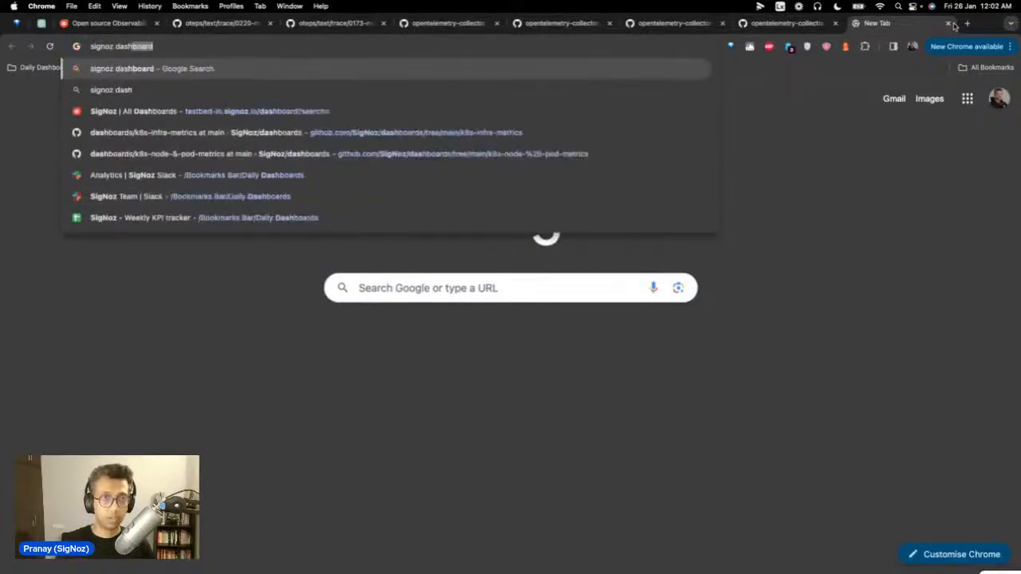
key(Return)
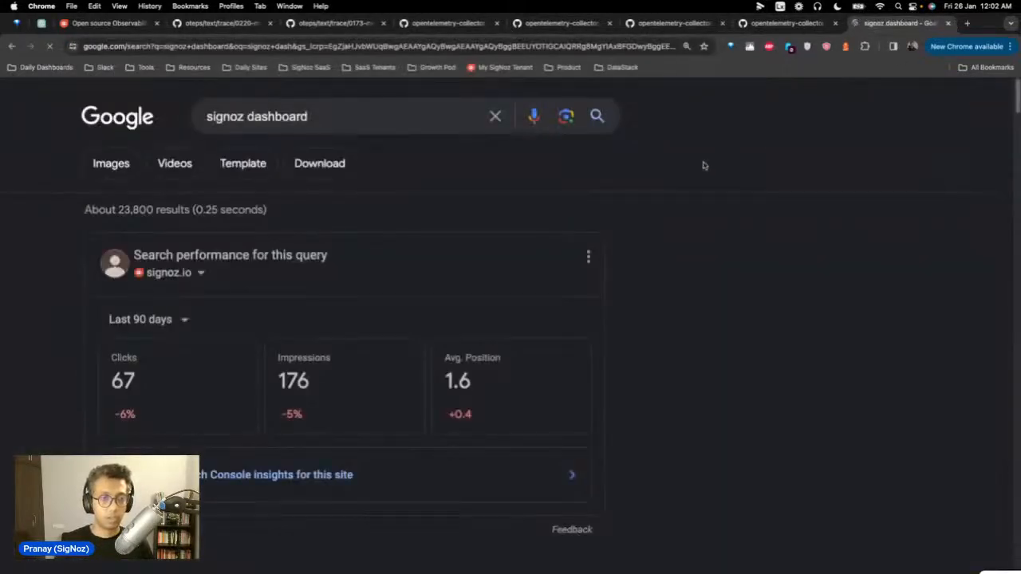
scroll(488, 351, down, 4)
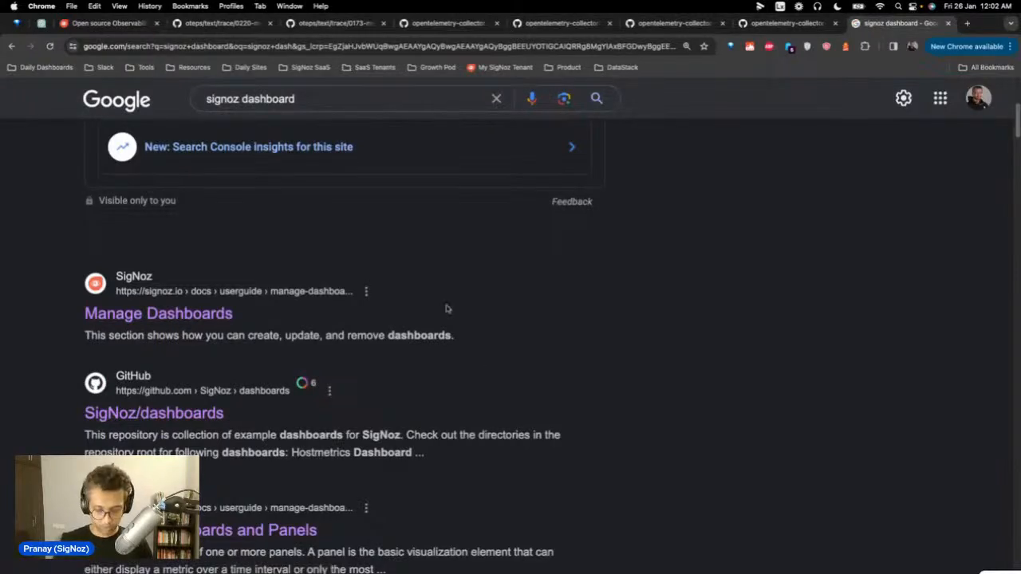
click(363, 99)
text(g)
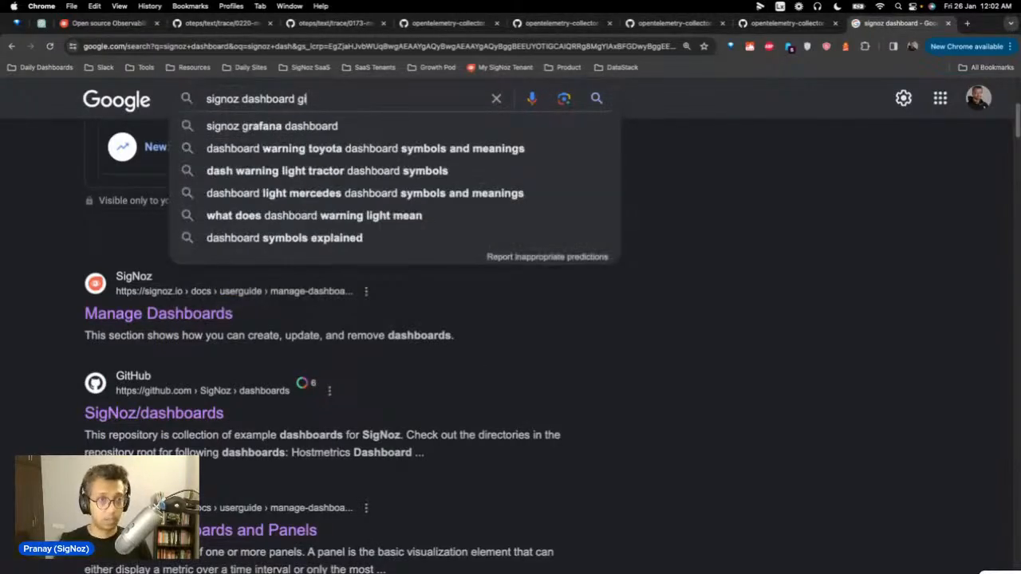
text(ithub)
key(Return)
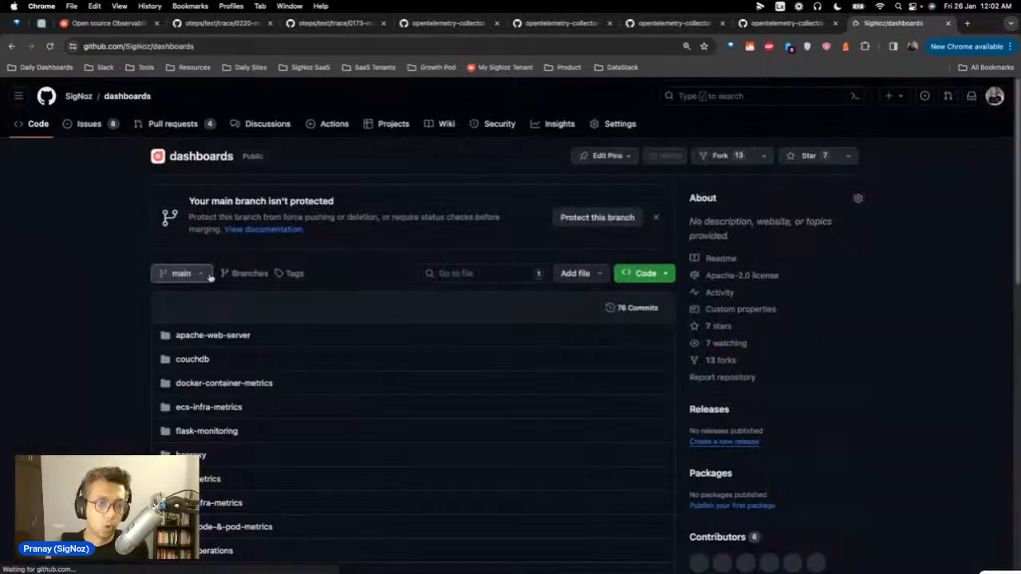
Step: Copy the raw contents of rabbitmq.json from the rabbitmq folder of the SigNoz dashboards repo
scroll(280, 362, down, 5)
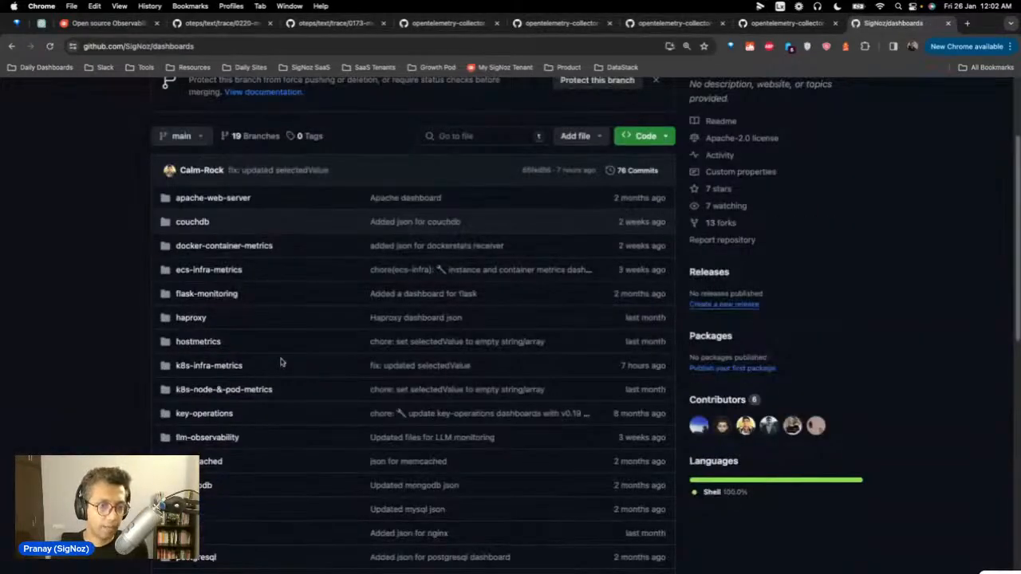
scroll(280, 363, down, 3)
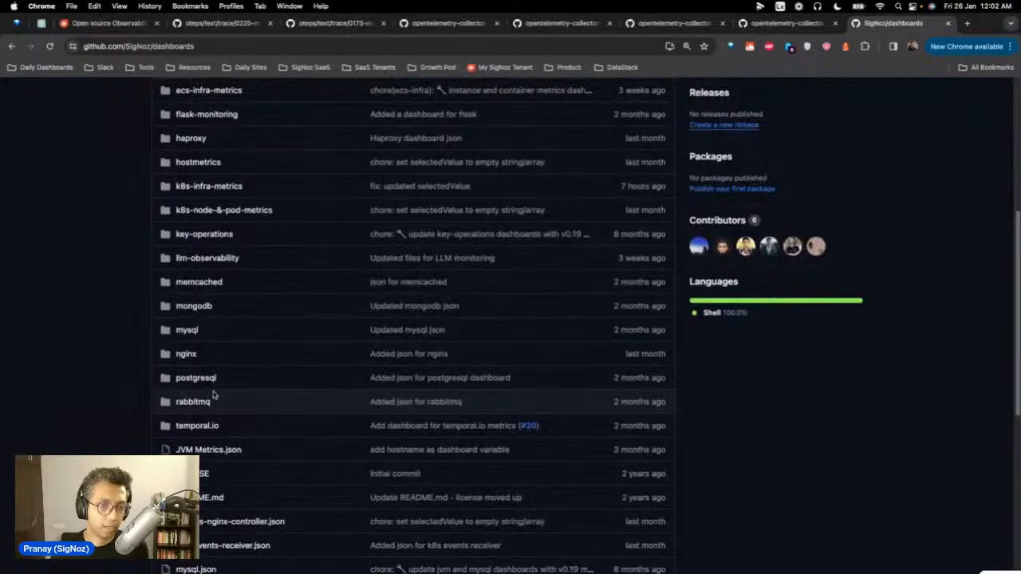
click(198, 404)
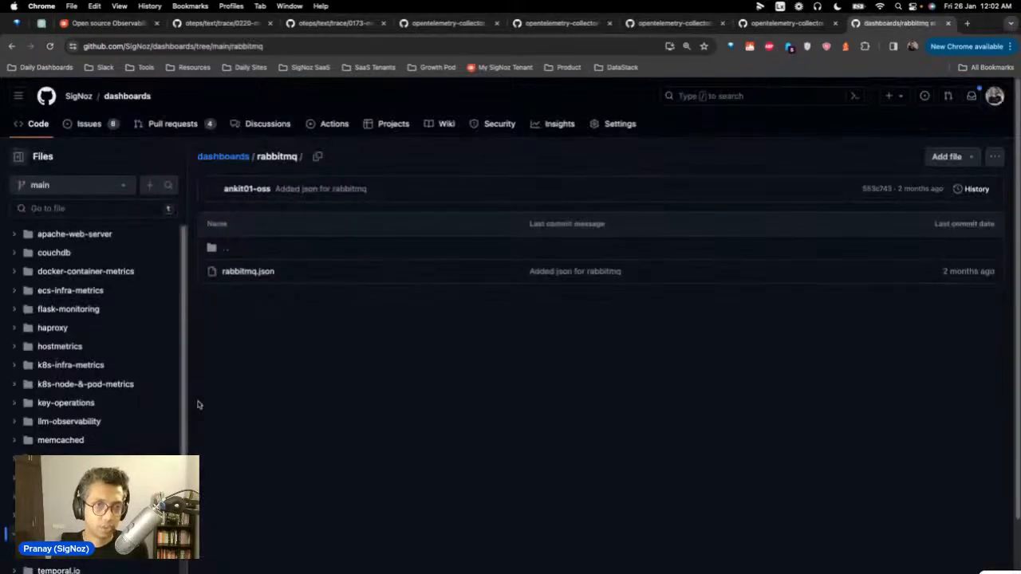
click(249, 273)
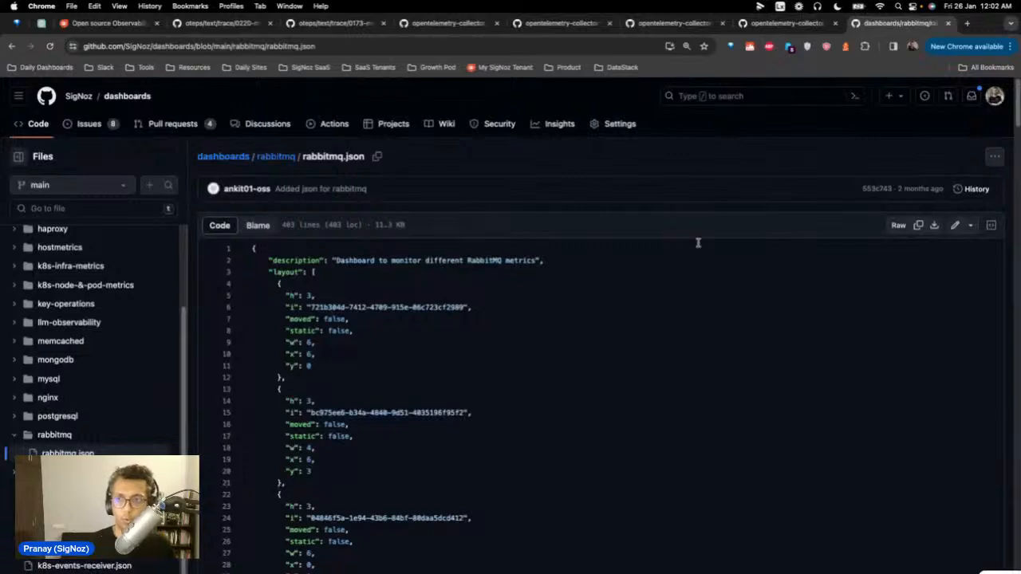
click(918, 226)
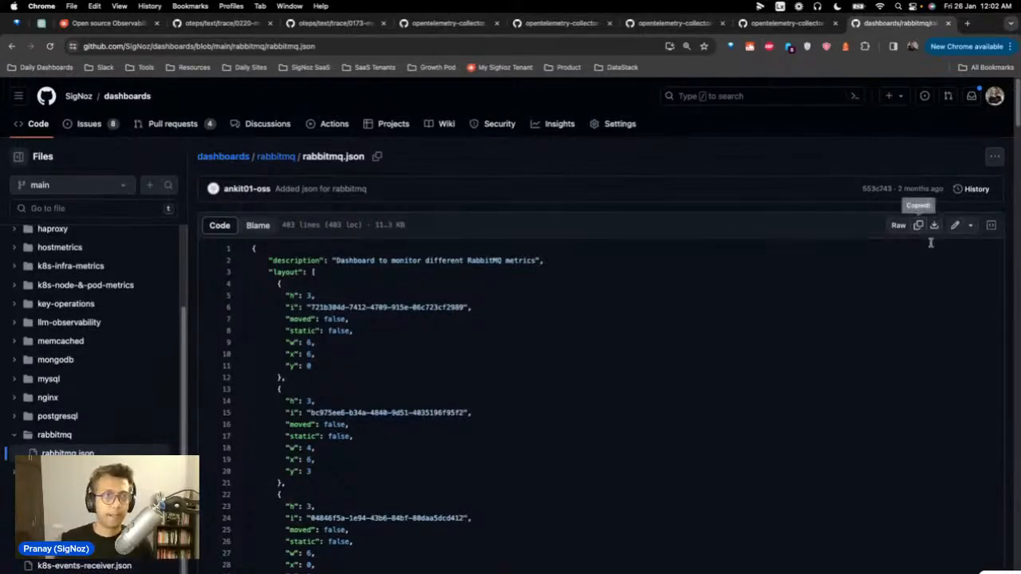
Step: Back in SigNoz, go to the All Dashboards list and open the new-dashboard options
click(83, 26)
click(93, 194)
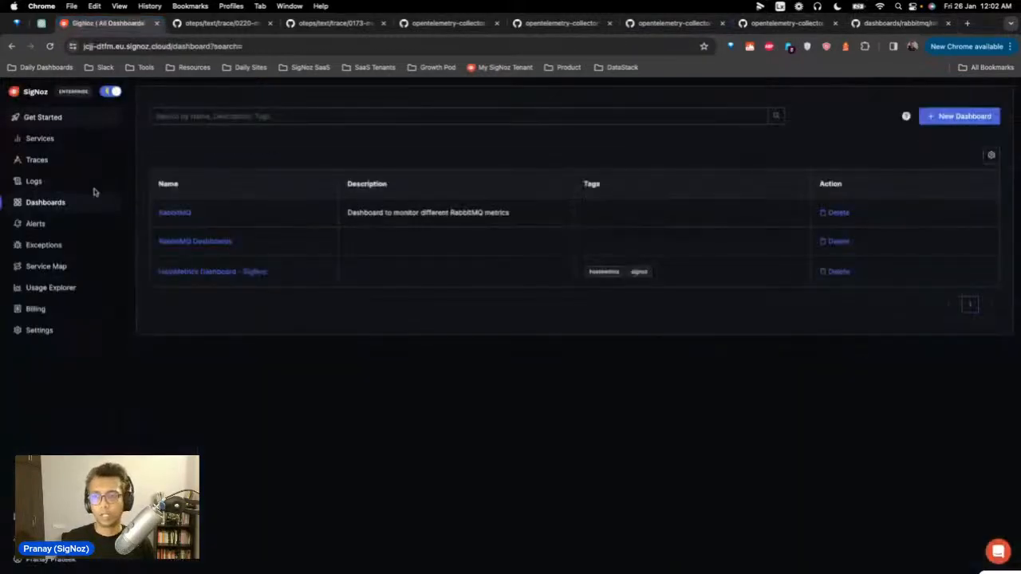
click(956, 118)
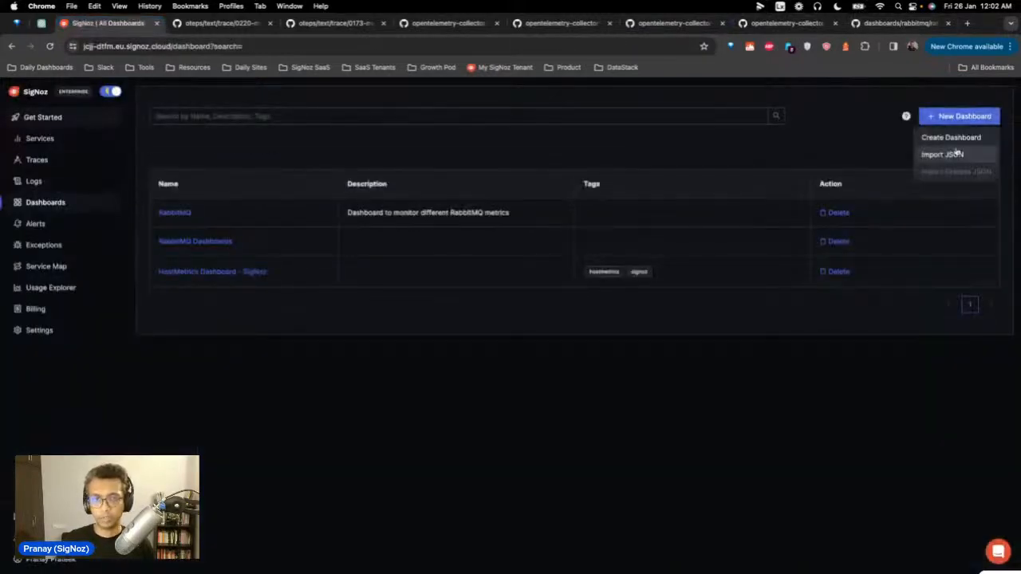
Step: Paste the copied rabbitmq.json into the Import JSON dialog to create the RabbitMQ dashboard
click(957, 152)
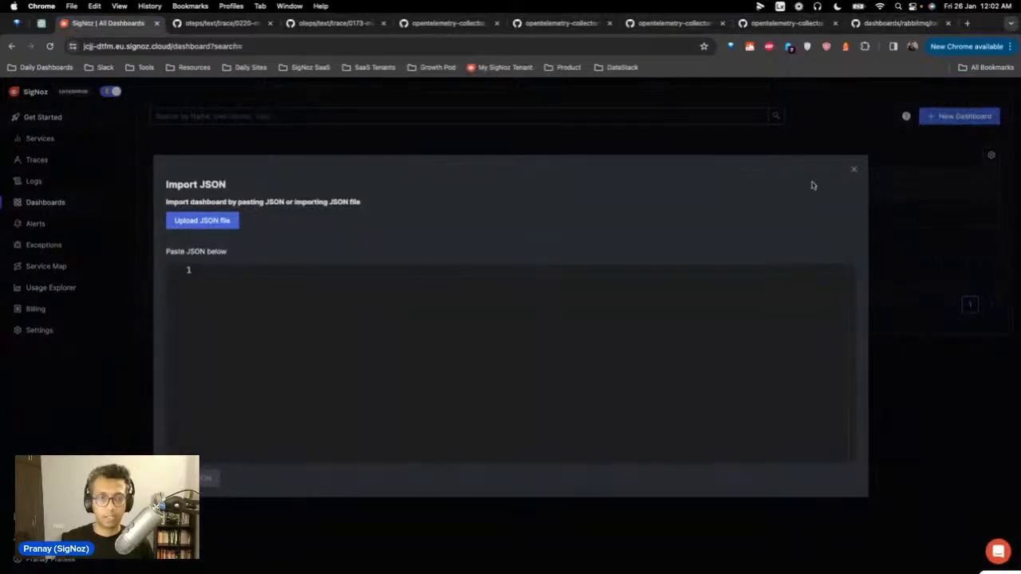
key(super+v)
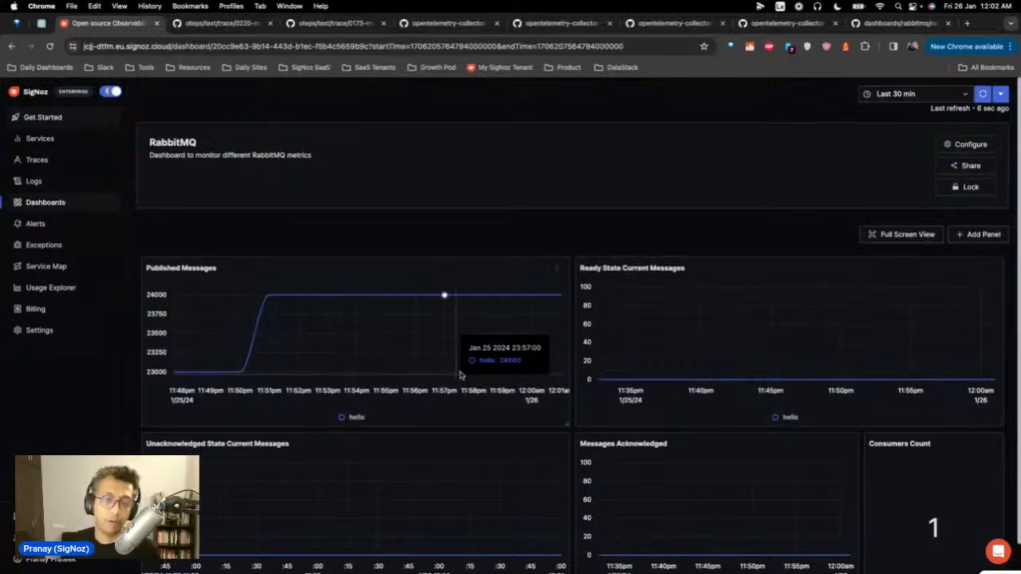
Step: Refresh the RabbitMQ dashboard's Last 30 min view, then bring the Terminal forward
scroll(447, 319, down, 1)
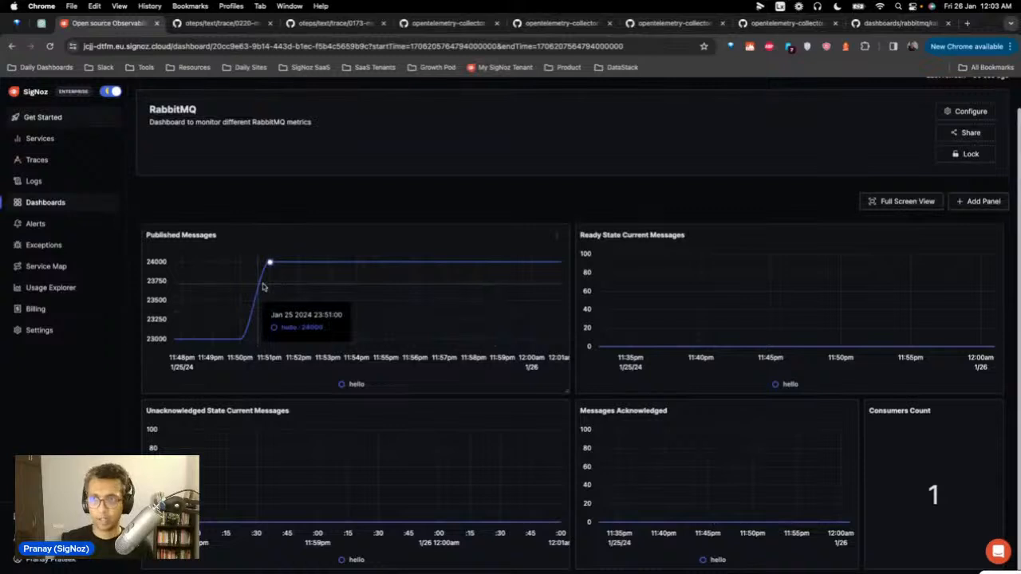
scroll(524, 271, up, 1)
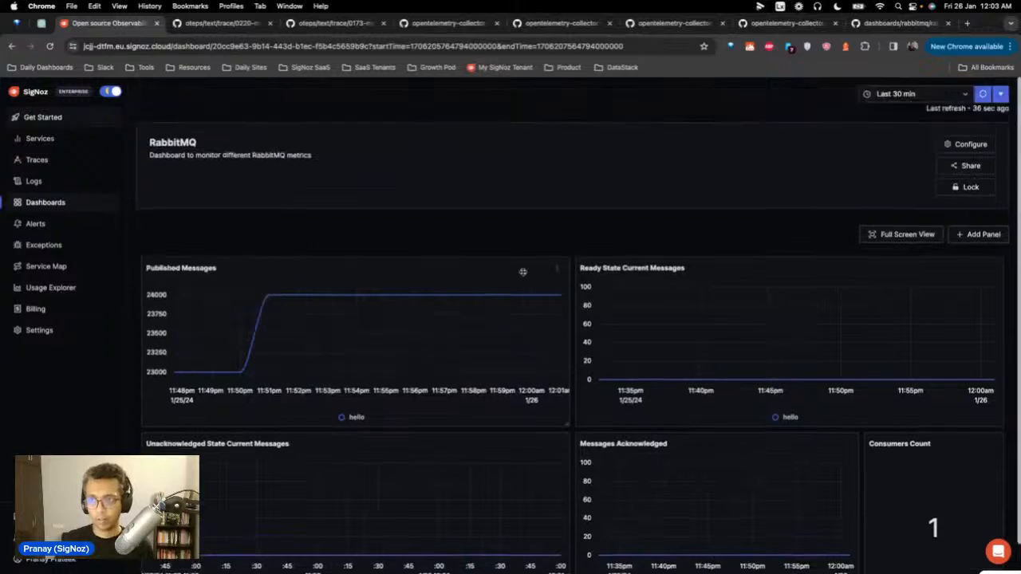
click(982, 93)
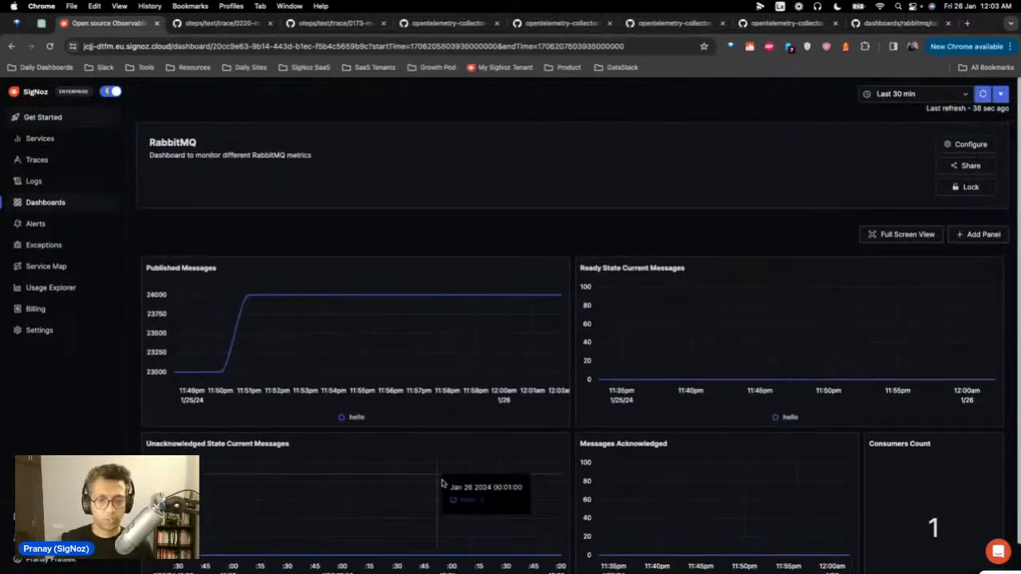
mouse_move(510, 558)
click(458, 541)
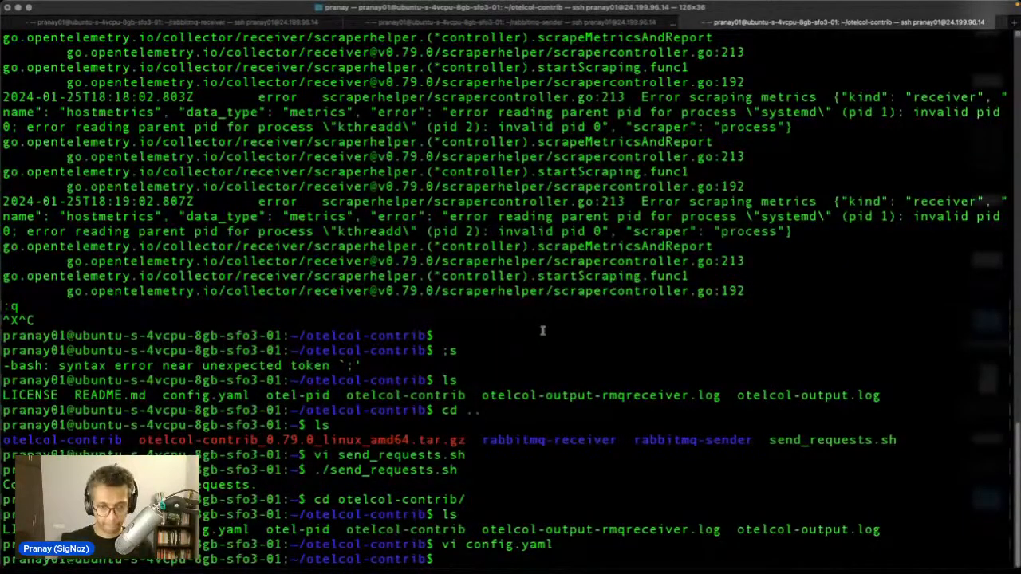
Step: Move up to the home directory with cd .. and list its files
text(cd ..)
key(Return)
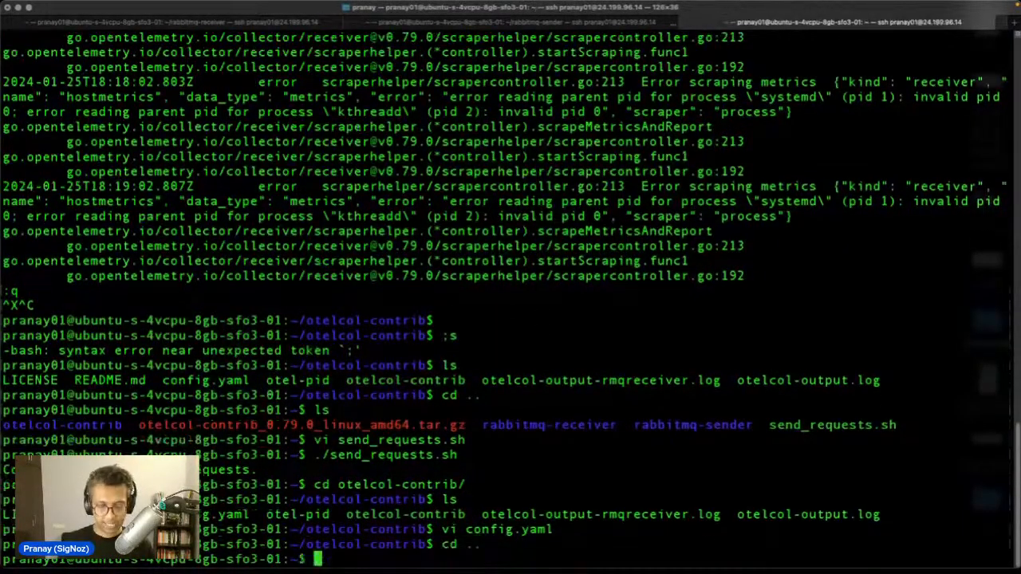
text(ls)
key(Return)
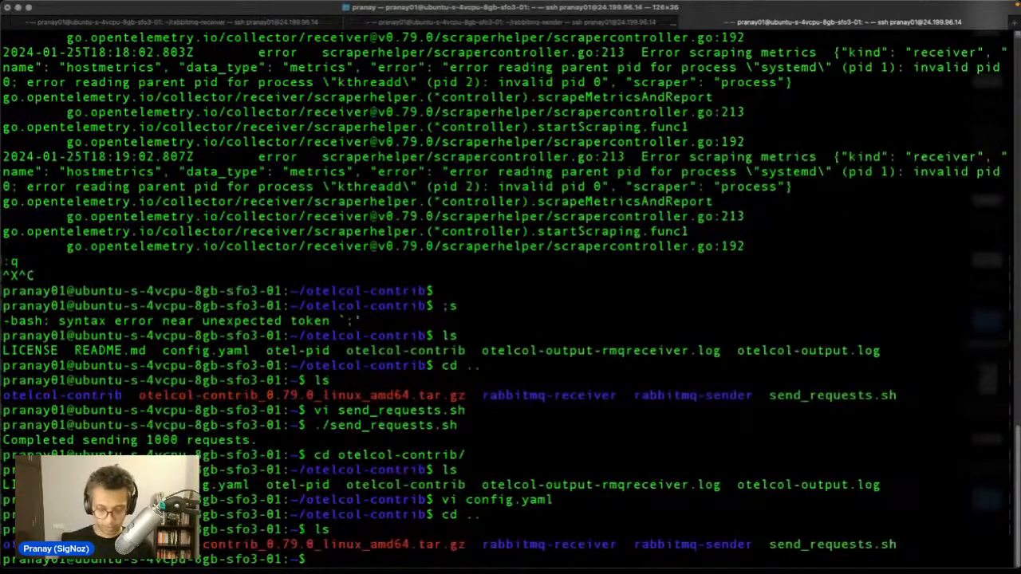
Step: Open send_requests.sh in vim
text(./)
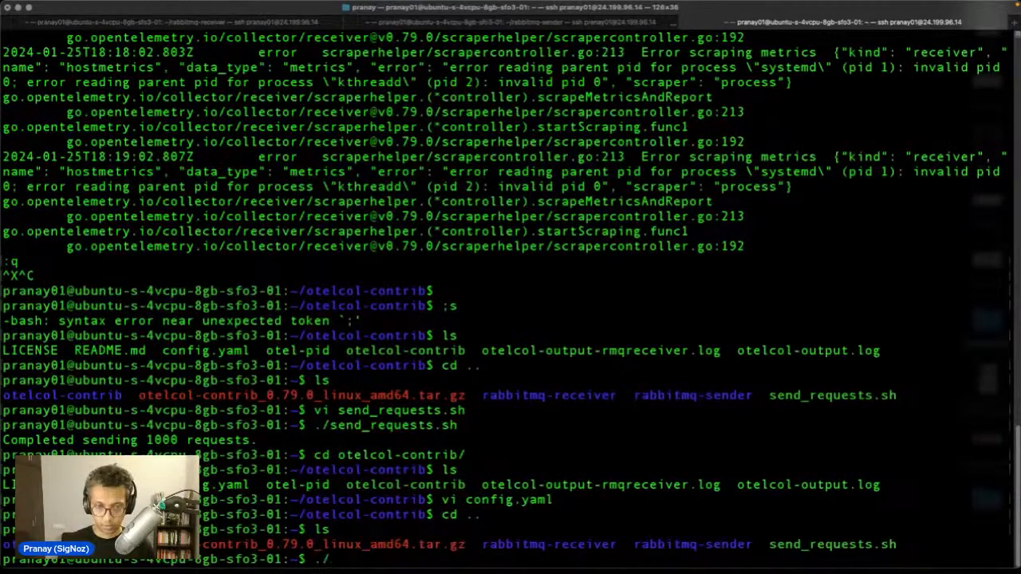
key(BackSpace)
key(BackSpace)
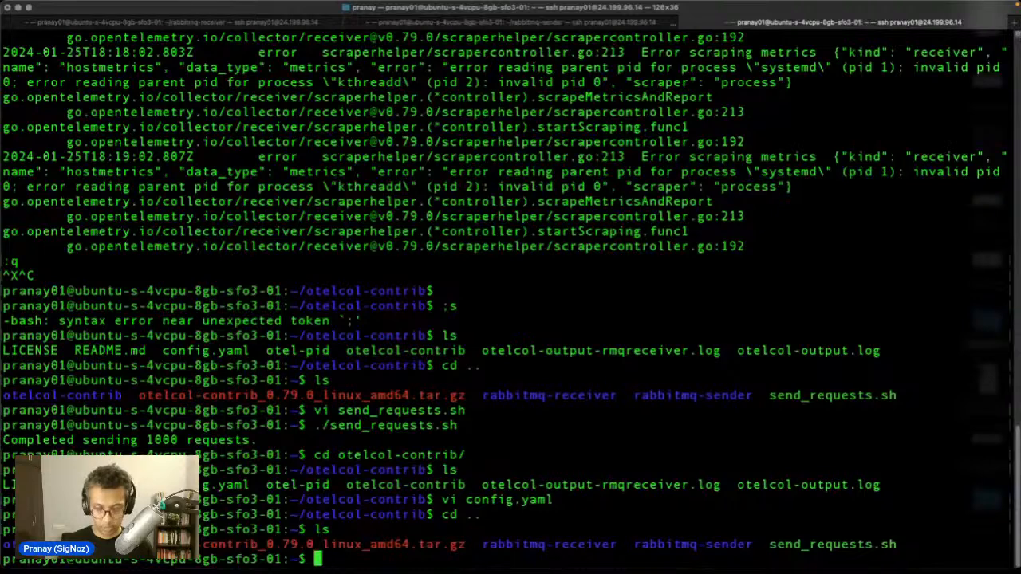
text(vi send_requests.sh)
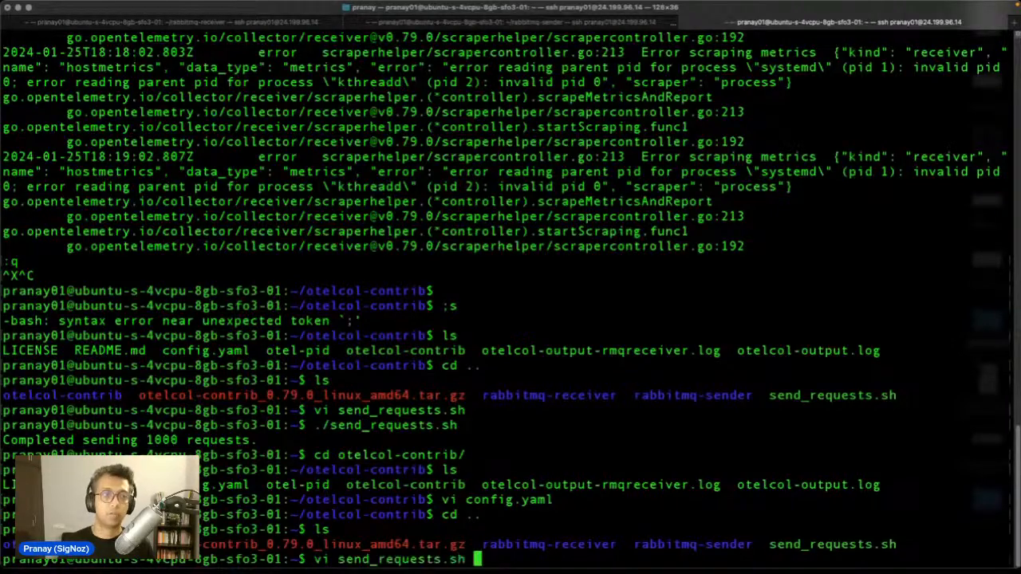
key(Return)
Step: Change REQUESTS in send_requests.sh from 1000 to 10000 and save with :wq
key(k)
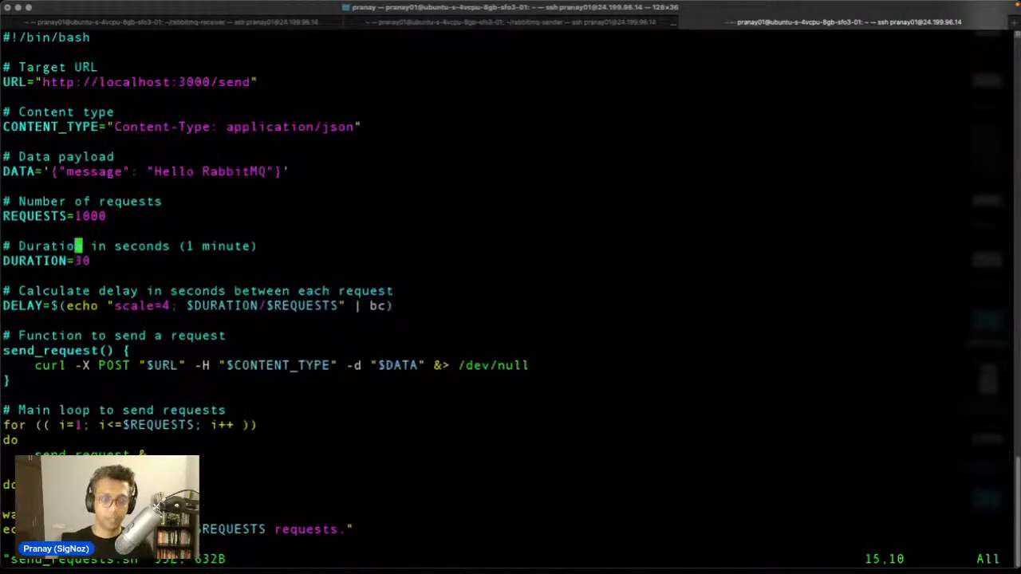
key(k)
key(k)
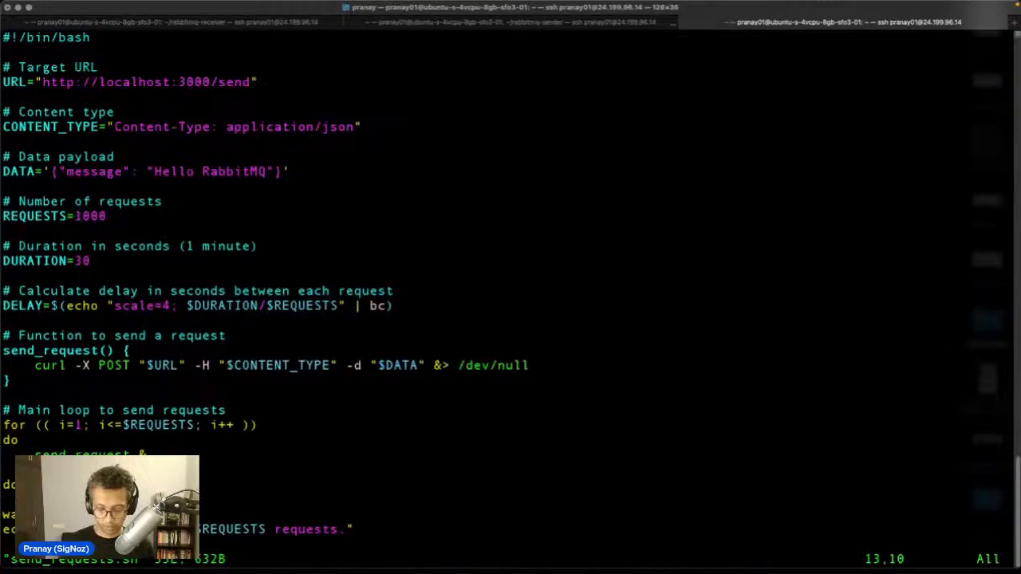
text(a)
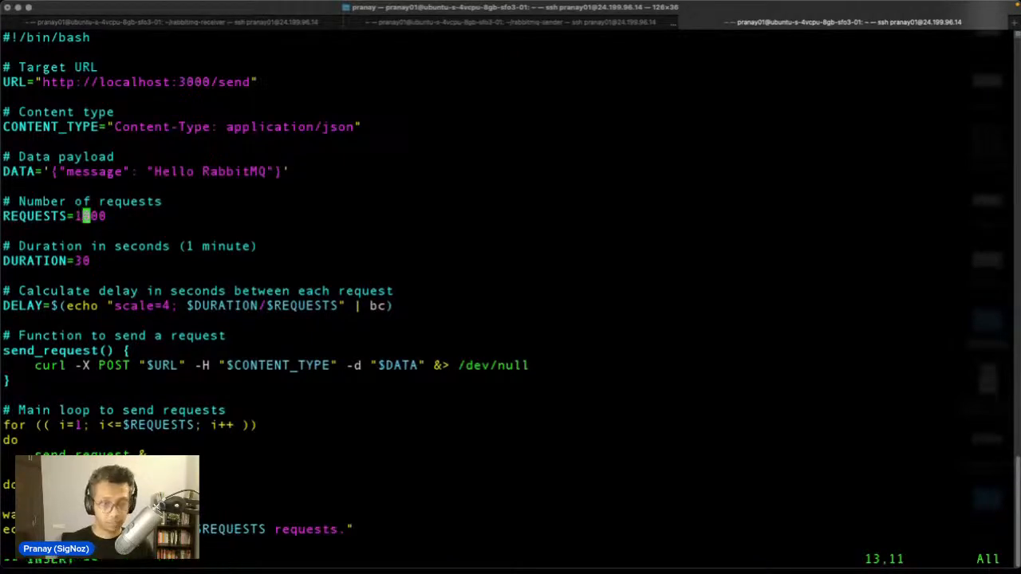
text(o)
key(BackSpace)
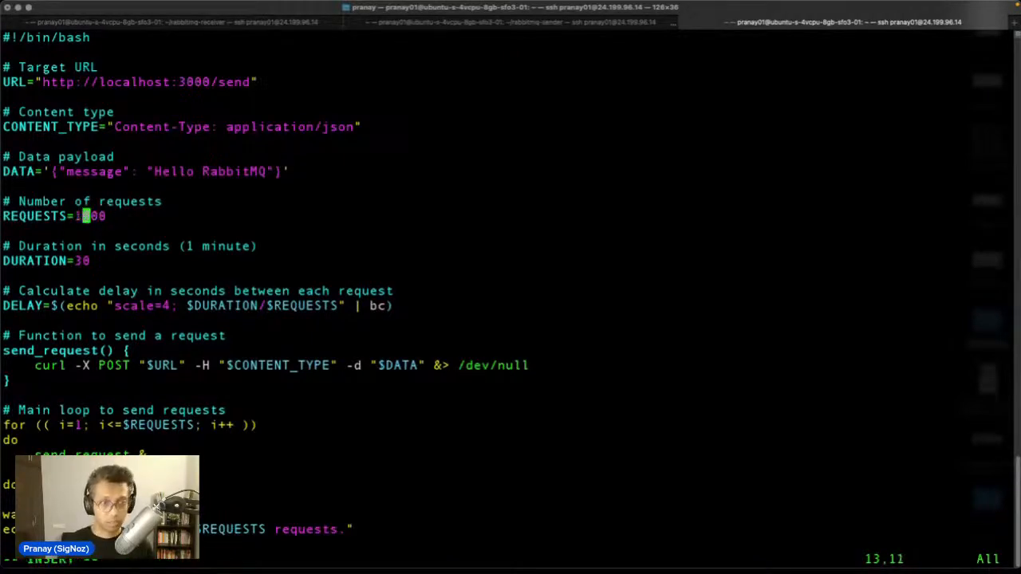
text(0)
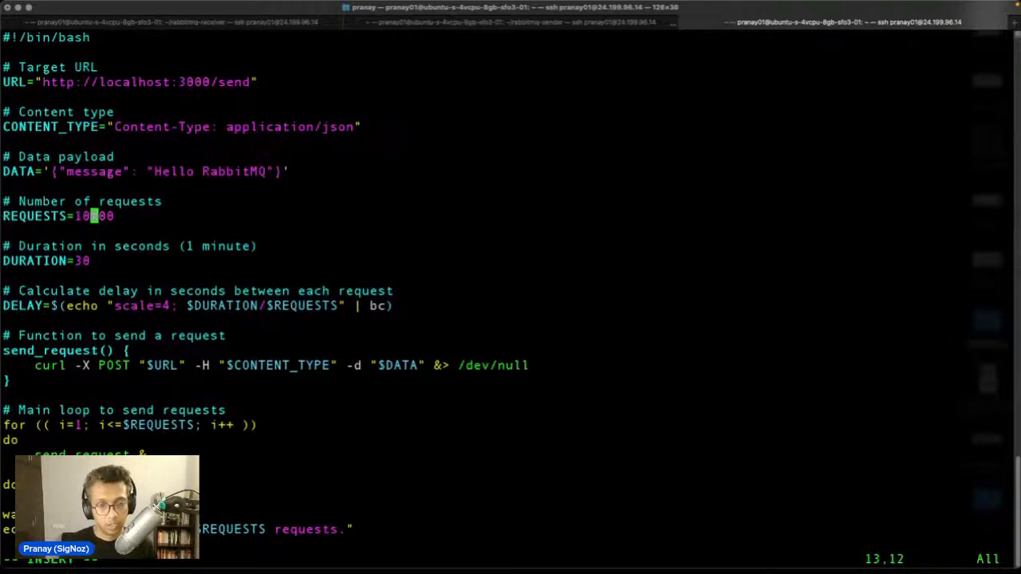
key(Escape)
text(:wq)
key(Return)
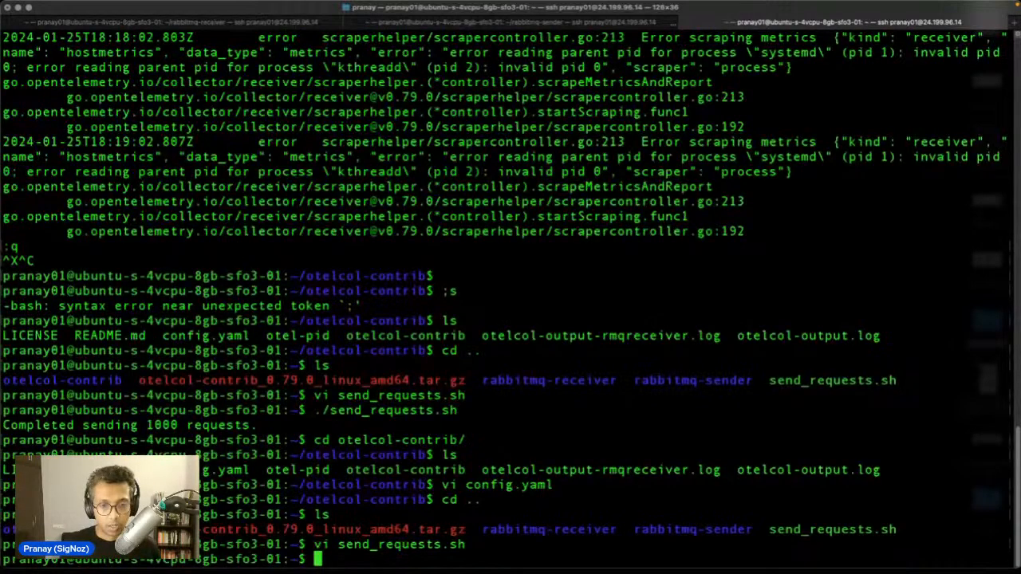
Step: Run ./send_requests.sh to send the 10000 requests
key(Up)
key(Up)
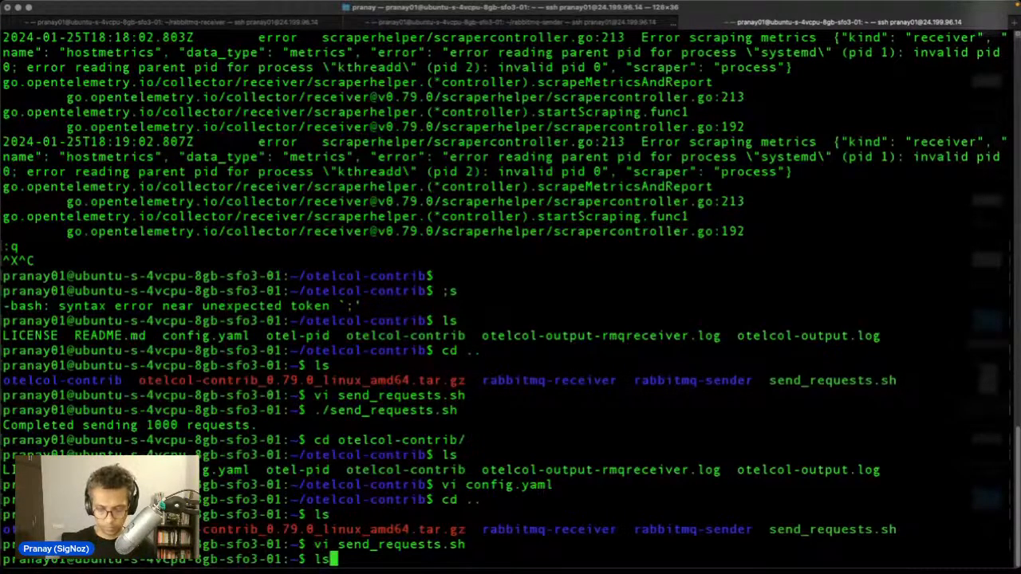
key(BackSpace)
key(BackSpace)
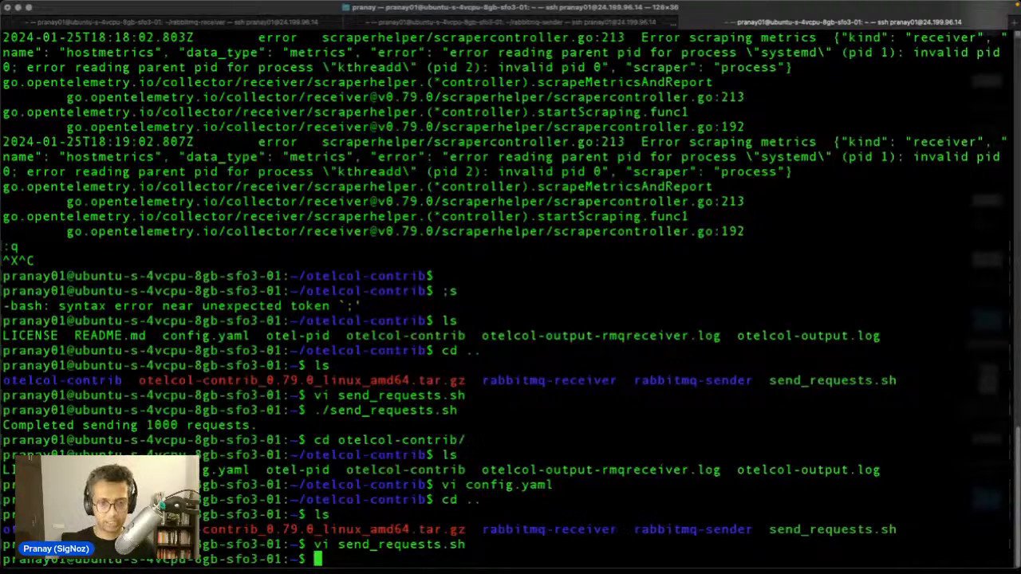
text(./s)
key(Tab)
key(Return)
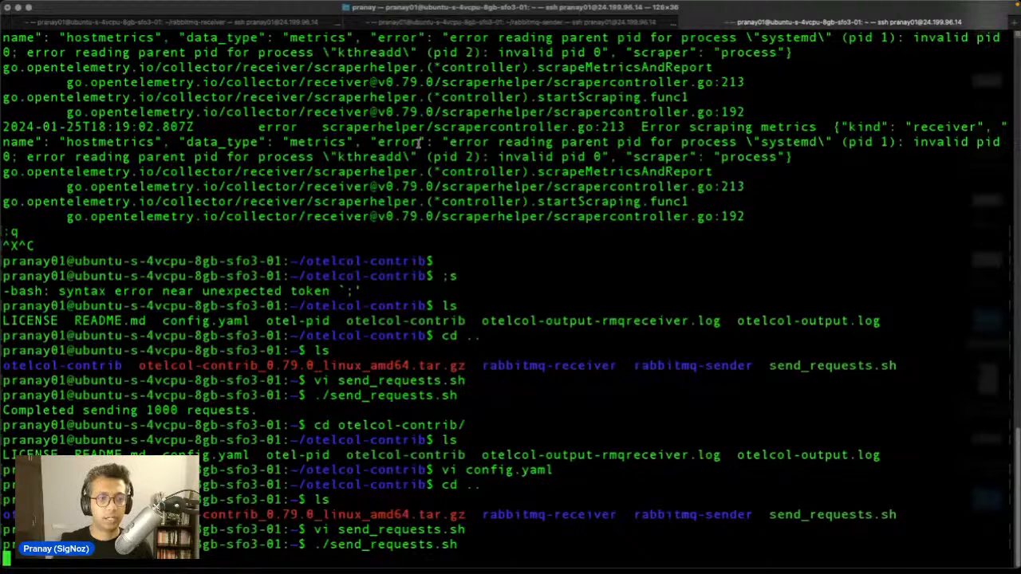
Step: Check the Hello RabbitMQ messages in the rabbitmq-sender and rabbitmq-receiver tabs, then return to Chrome
click(493, 22)
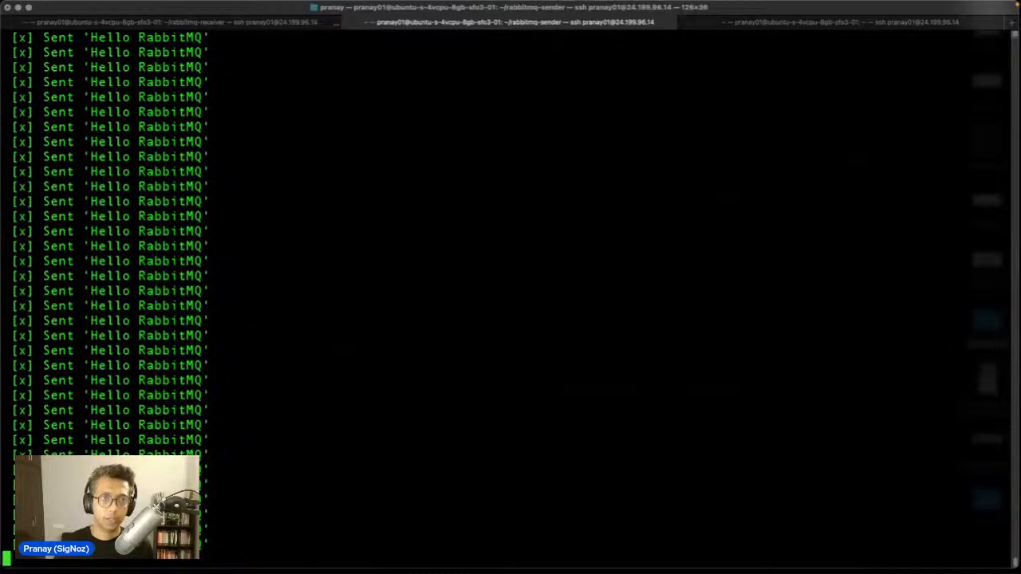
click(220, 24)
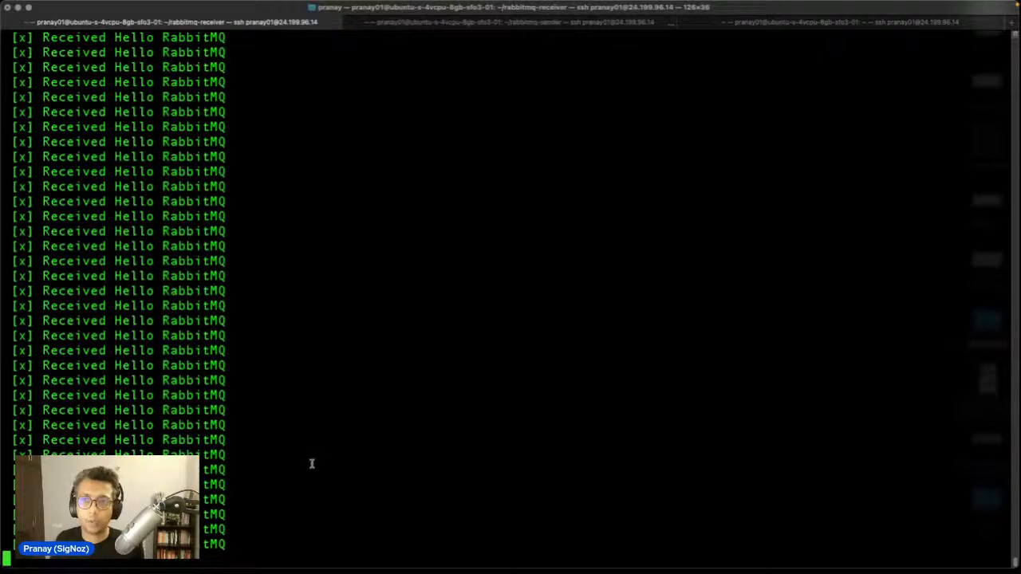
click(782, 26)
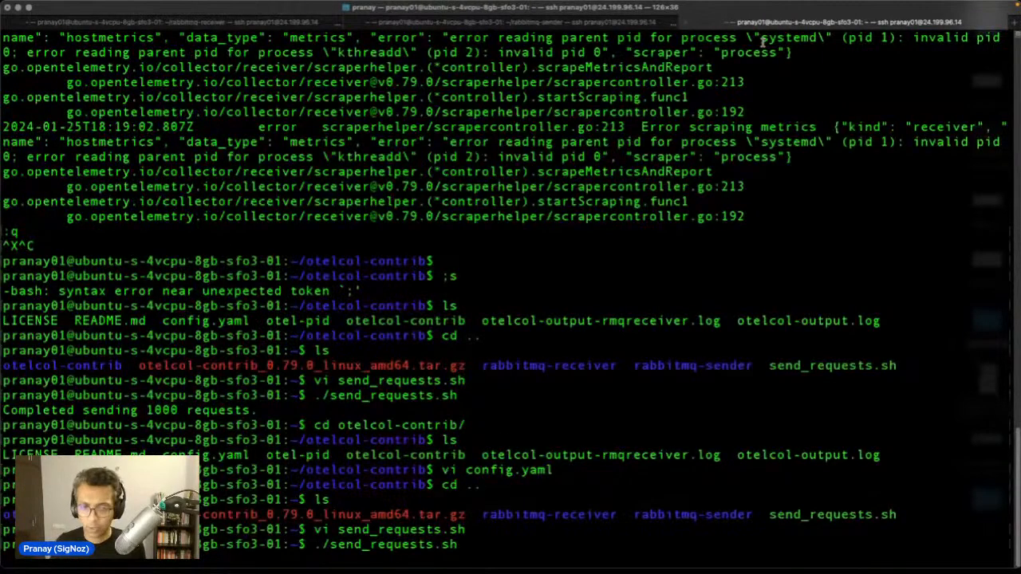
mouse_move(588, 551)
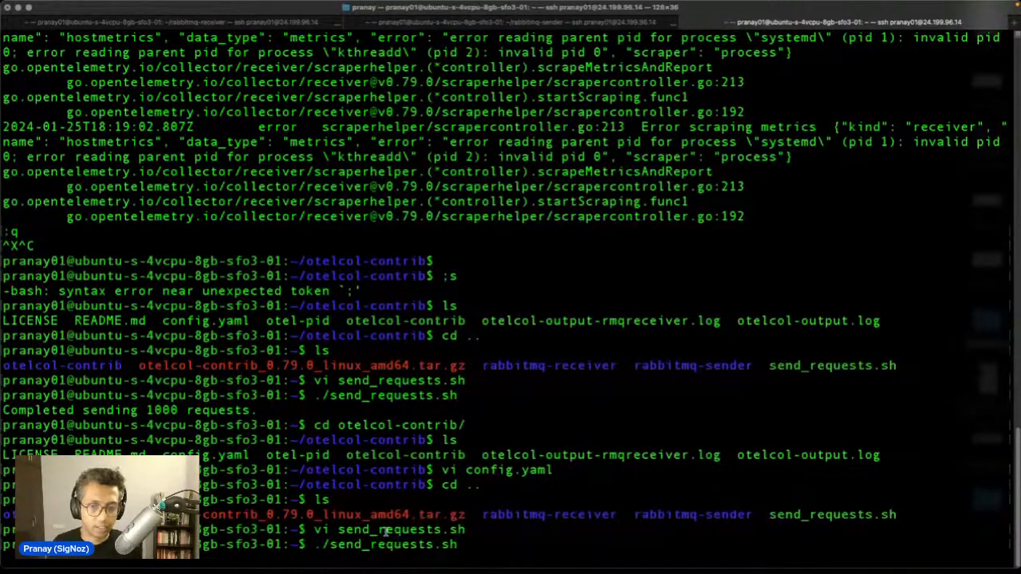
mouse_move(380, 562)
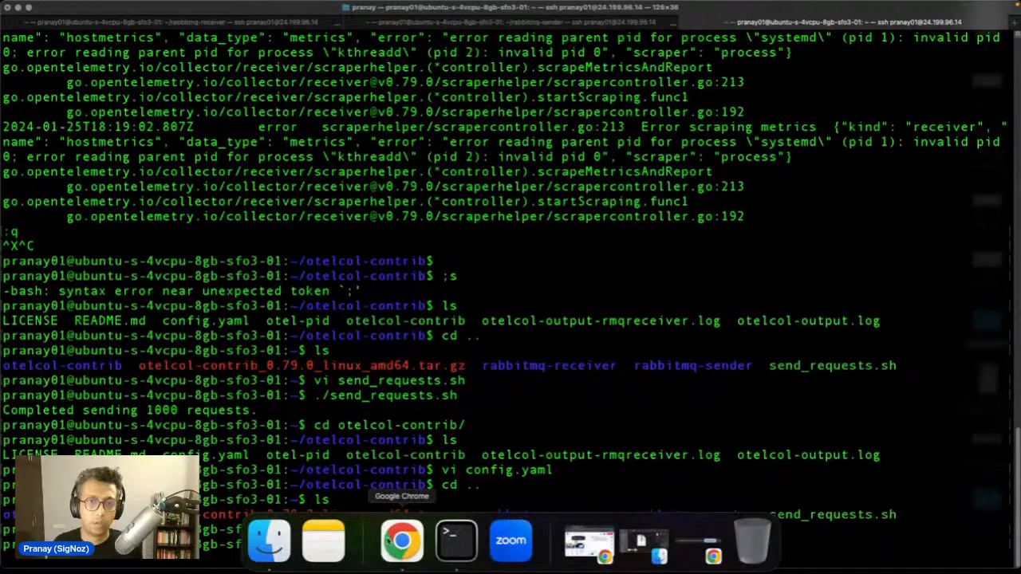
click(390, 542)
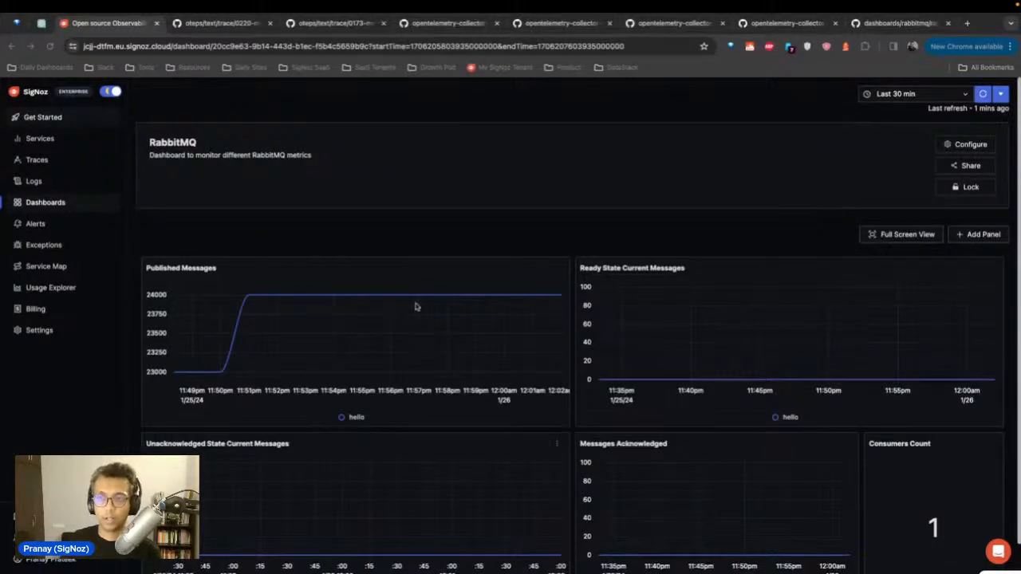
Step: Refresh the RabbitMQ dashboard repeatedly to pick up new messages, then go to the Traces page
click(982, 95)
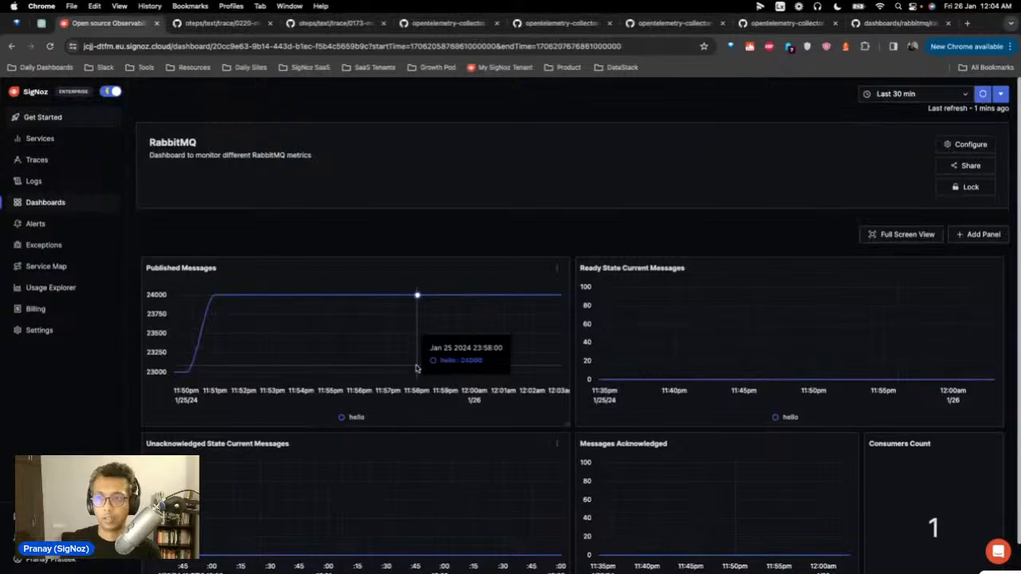
click(984, 94)
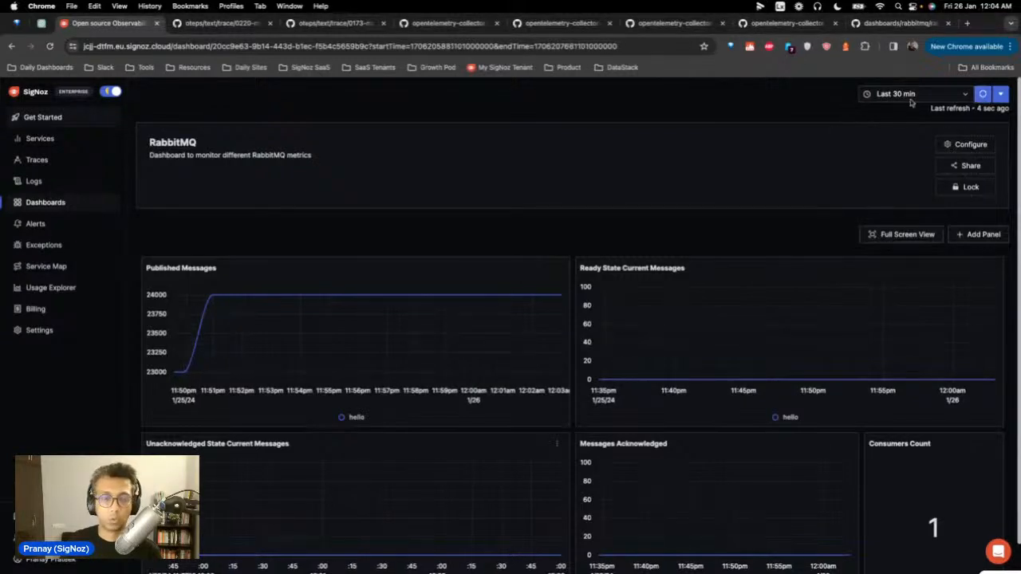
click(982, 96)
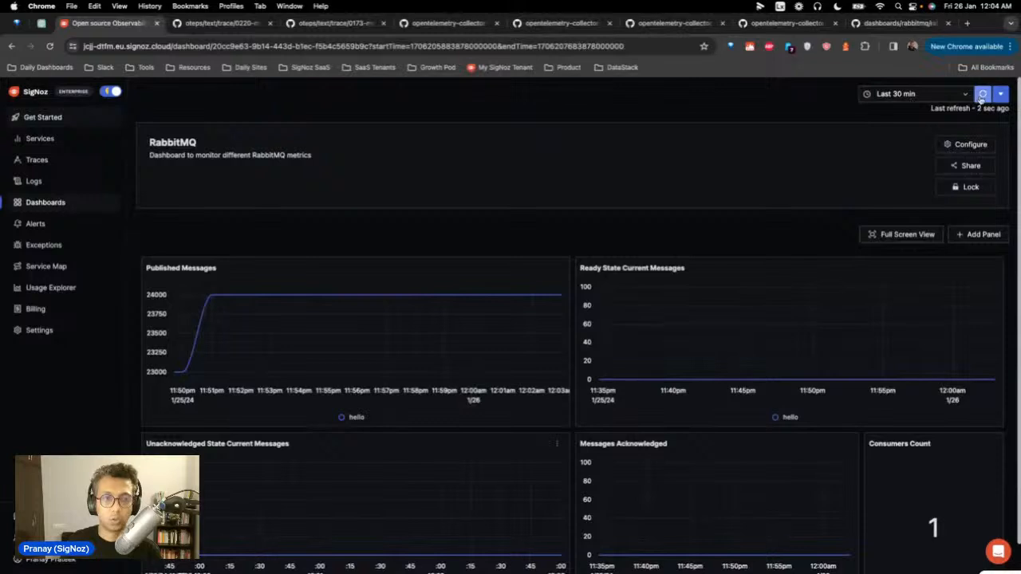
click(982, 96)
click(981, 96)
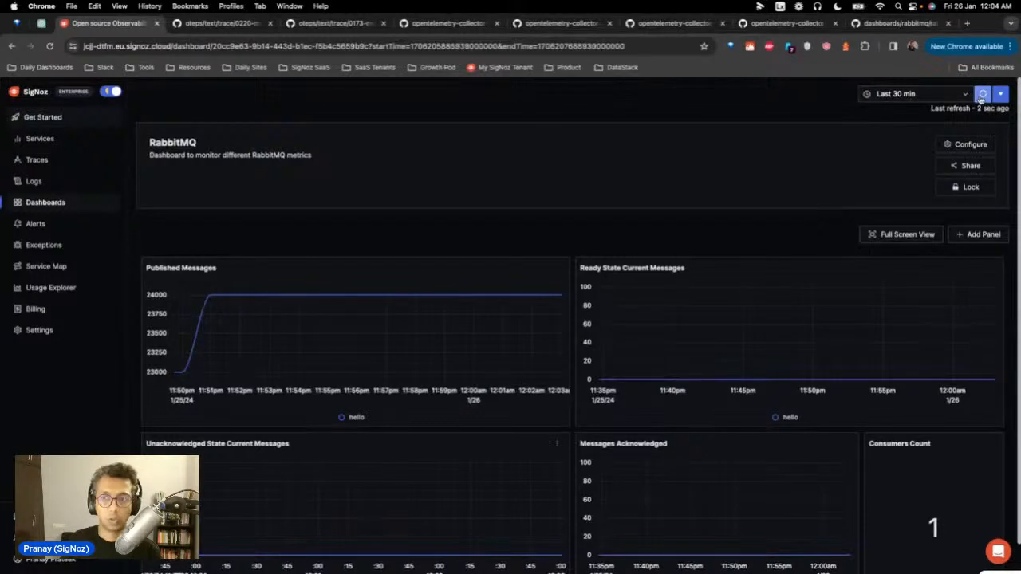
click(981, 96)
click(980, 97)
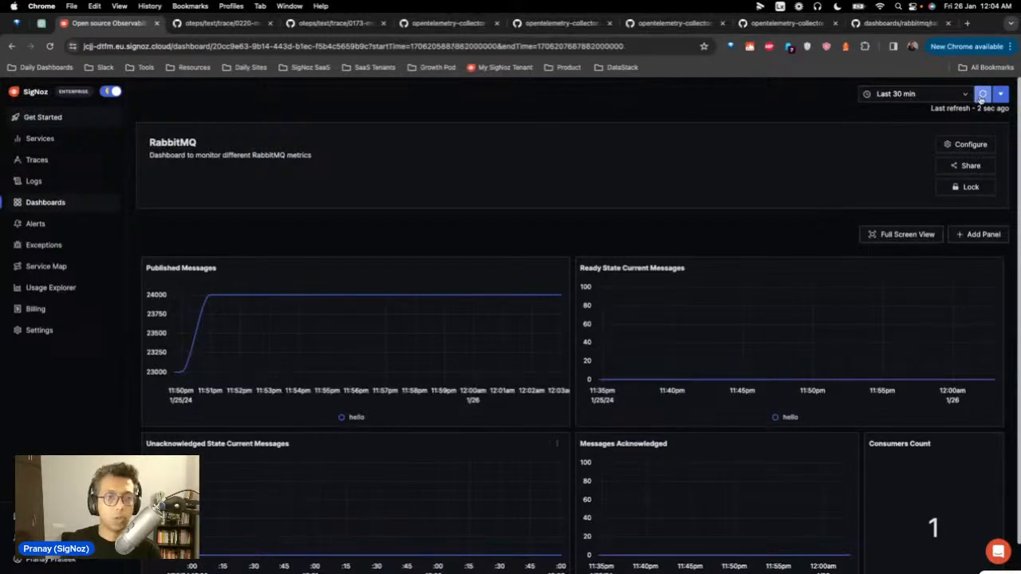
click(981, 96)
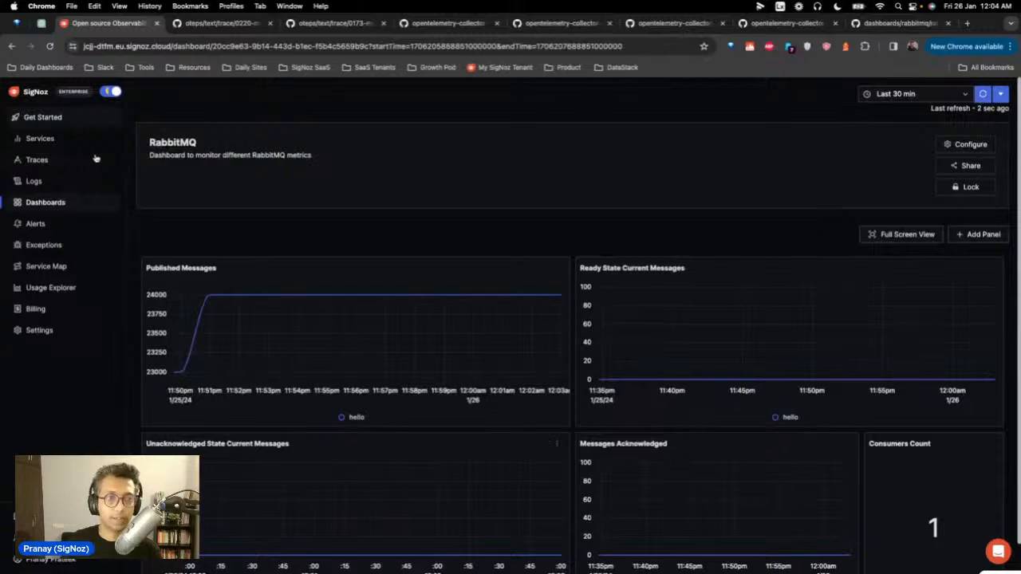
click(37, 159)
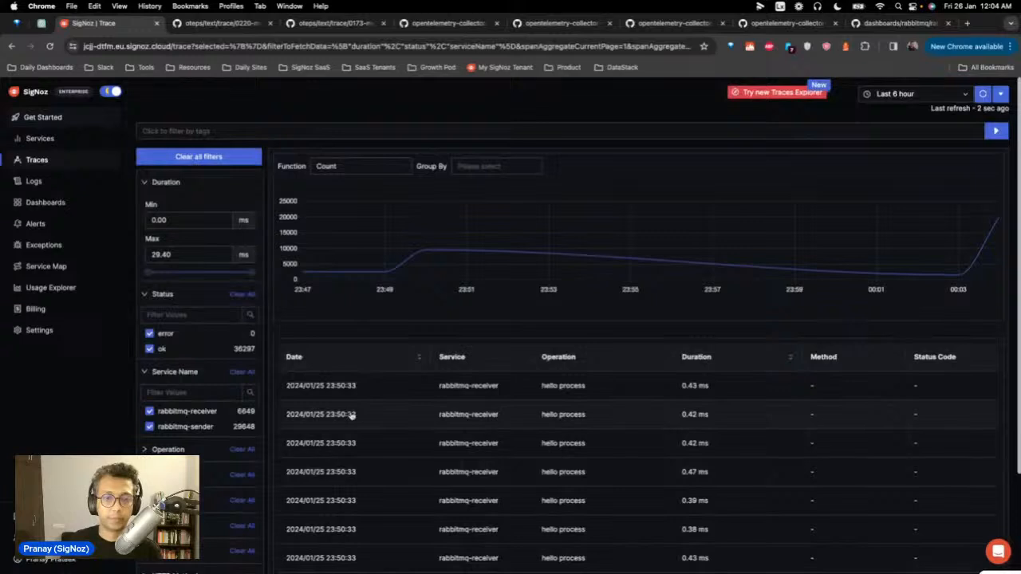
Step: Sort spans by Date with the newest first, then switch to the new Traces Explorer
click(394, 358)
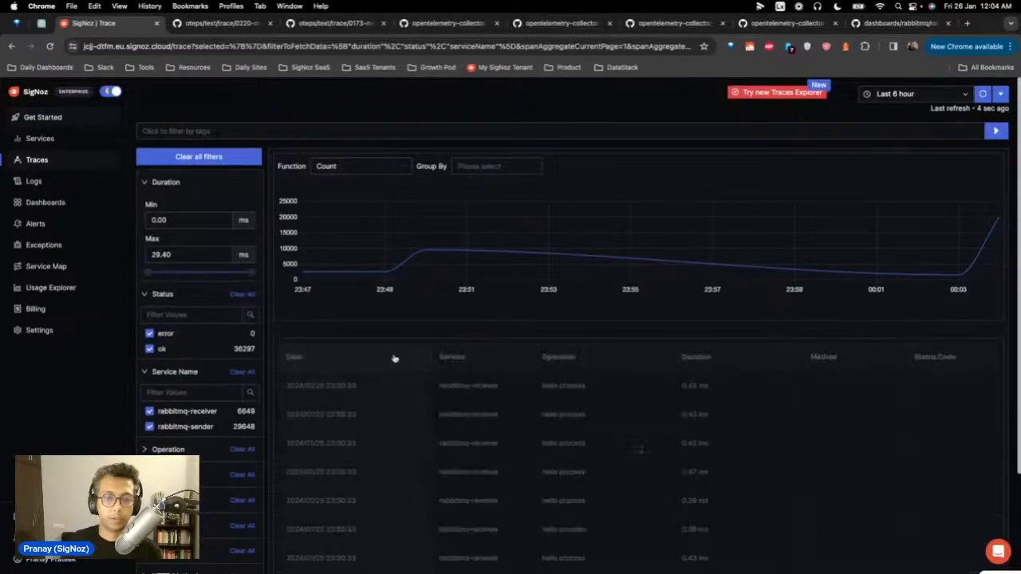
click(394, 358)
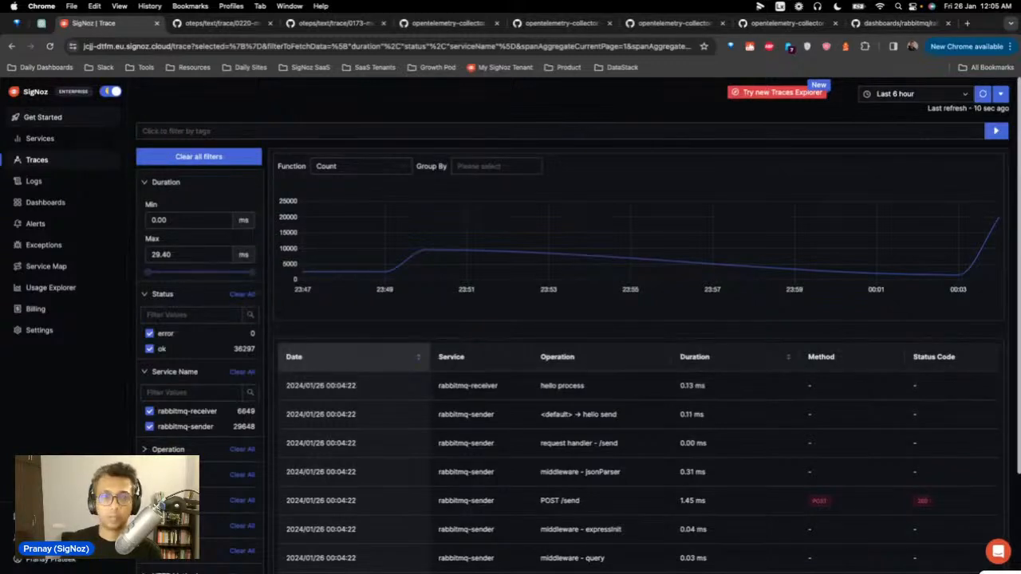
mouse_move(960, 276)
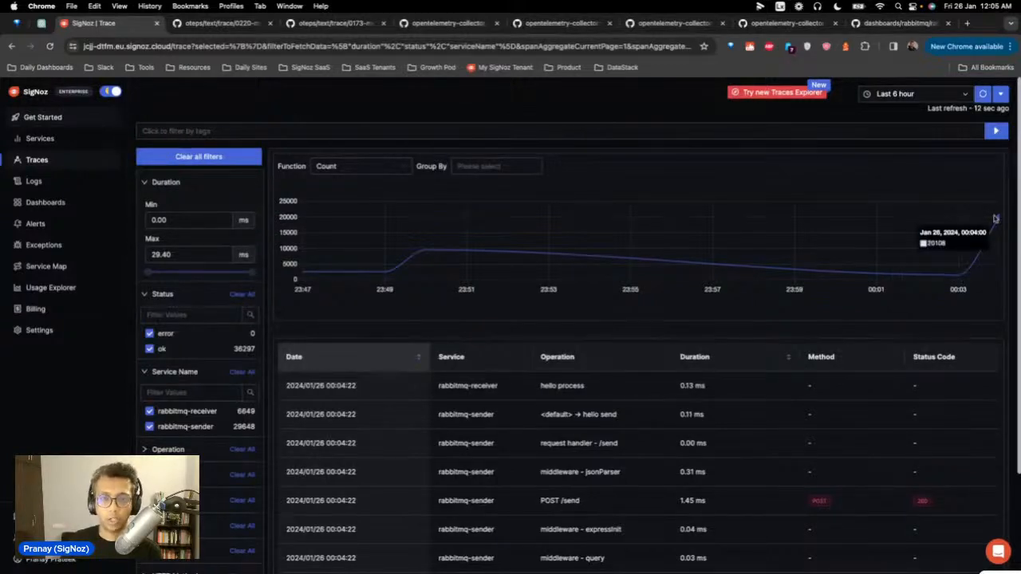
click(770, 91)
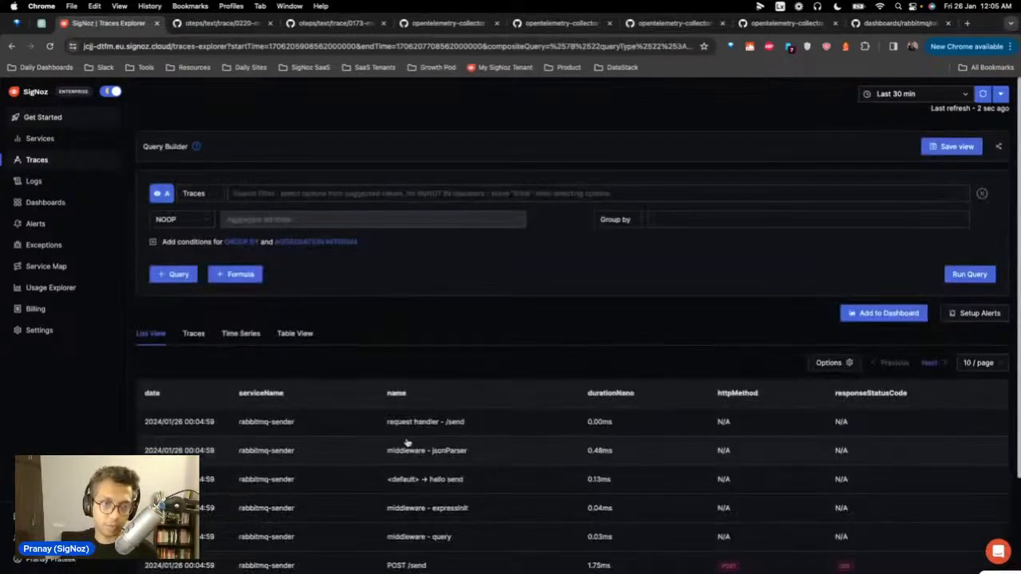
Step: List root-span traces and open the first one, the 29.40 ms POST /send trace
click(193, 334)
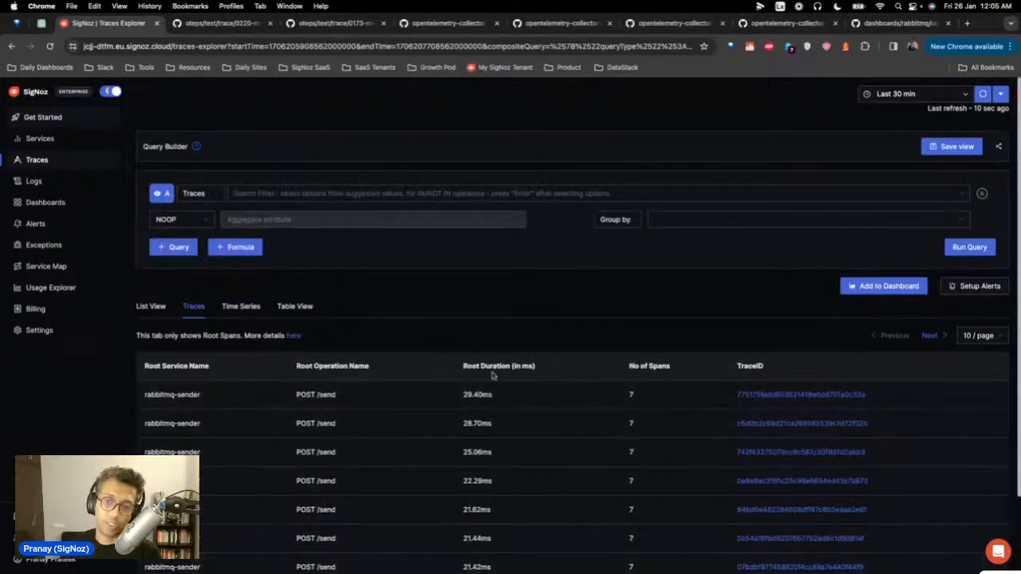
click(792, 394)
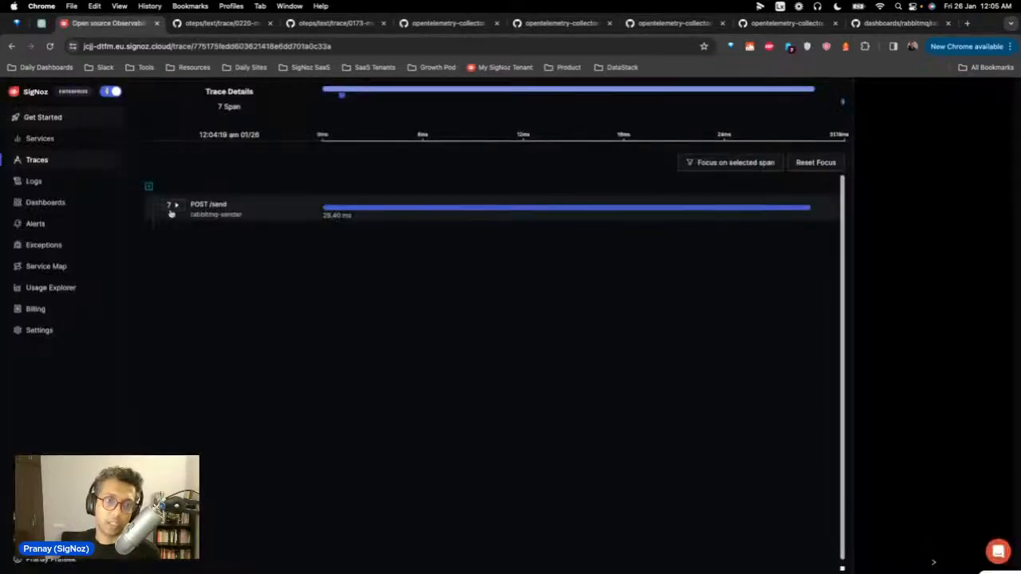
Step: Expand POST /send and hello send to reveal hello process, then collapse the span tree
click(176, 205)
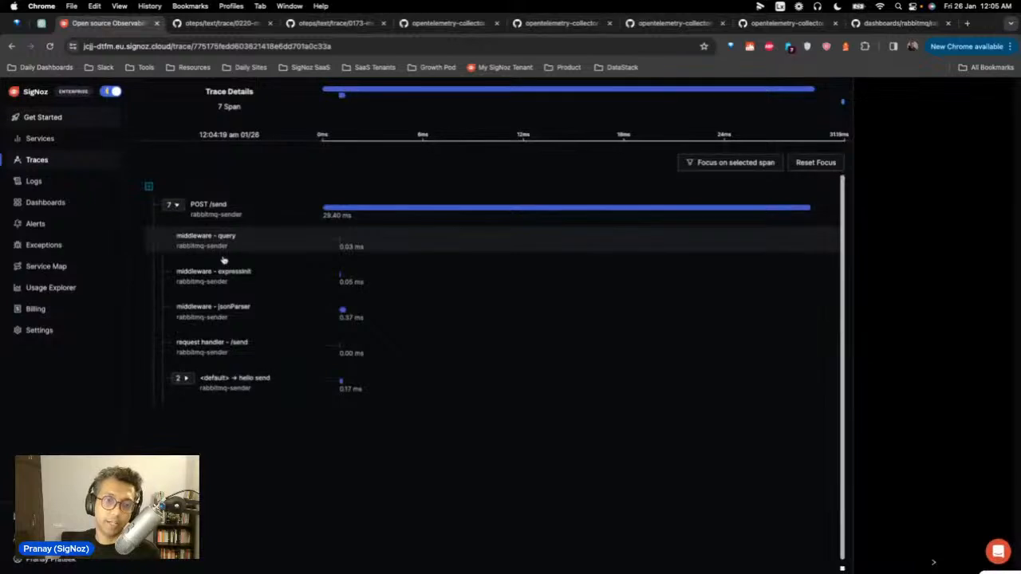
click(218, 396)
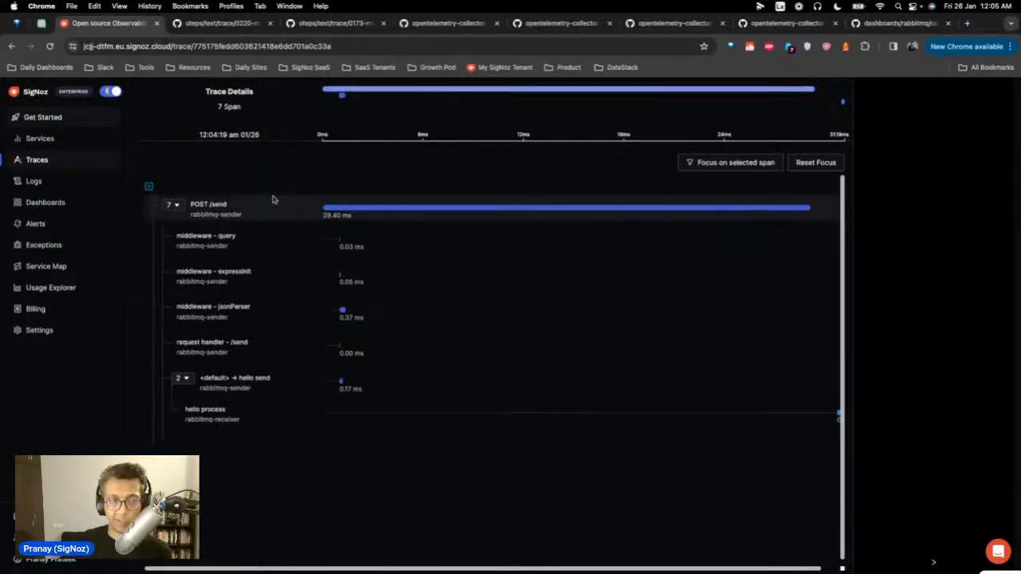
click(171, 206)
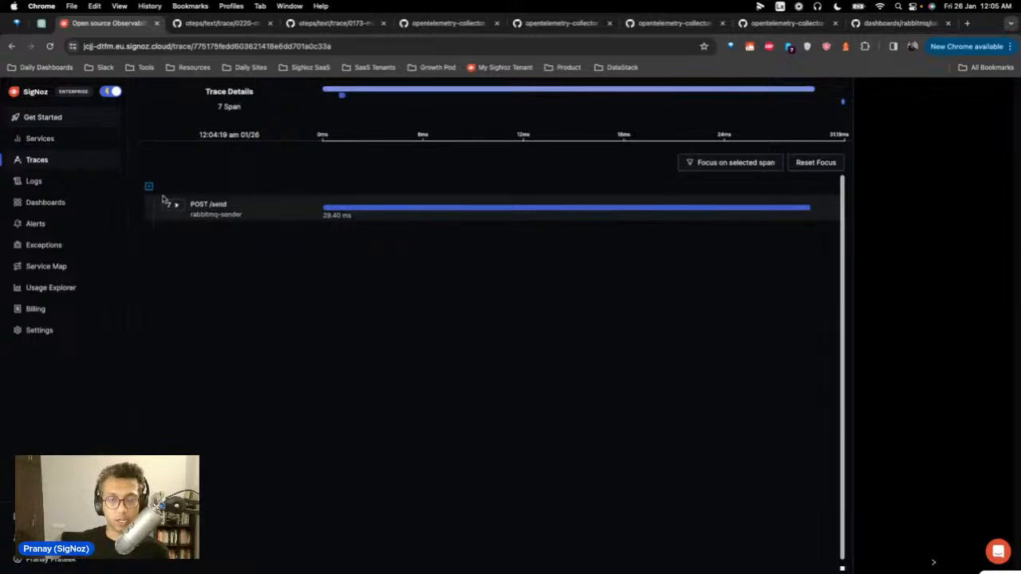
click(165, 204)
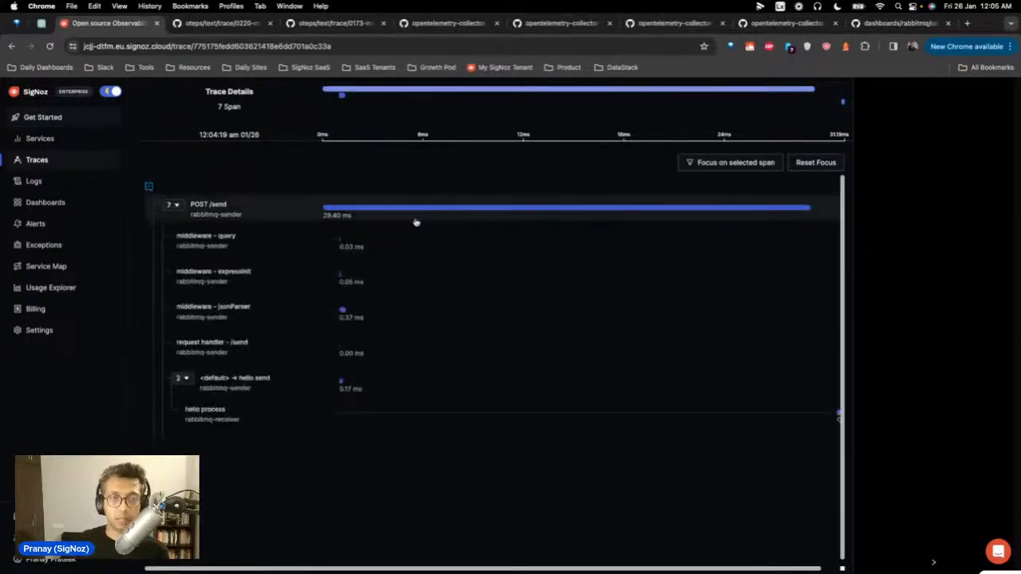
click(177, 205)
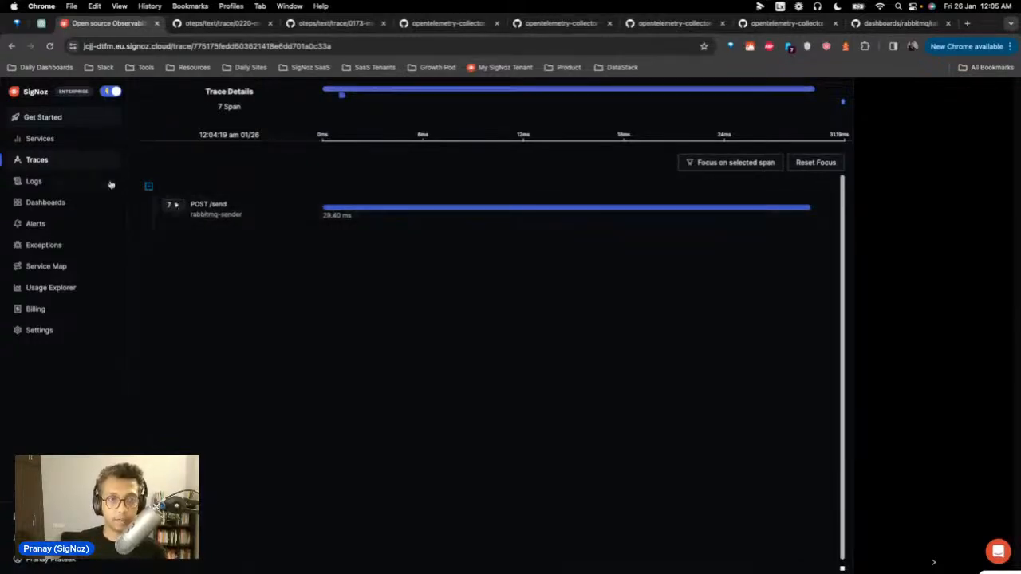
Step: Cap span duration at 12 ms, inspect the first span's trace, and return to Traces
click(61, 159)
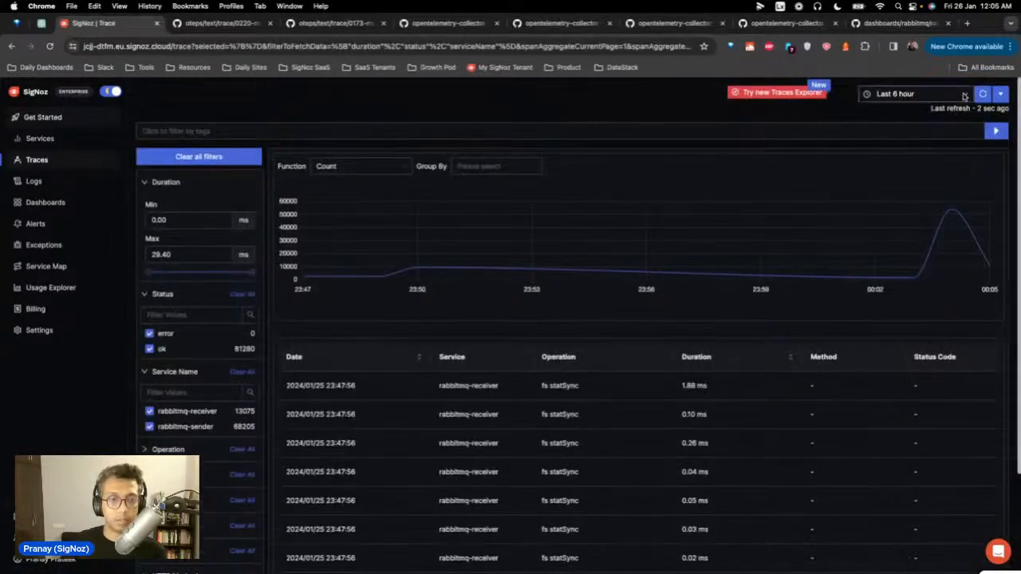
scroll(432, 401, down, 1)
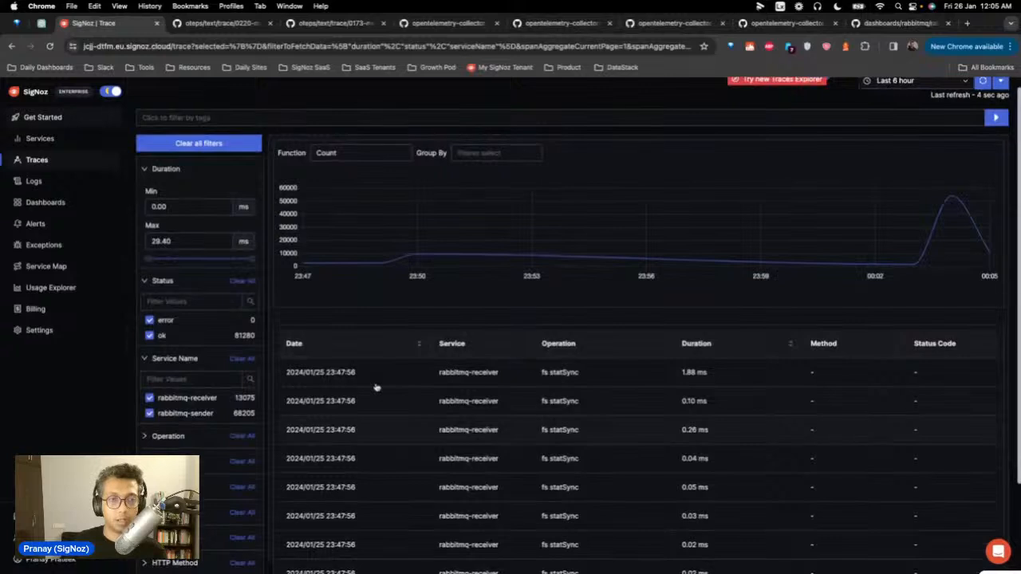
mouse_move(253, 261)
drag(253, 261, 193, 262)
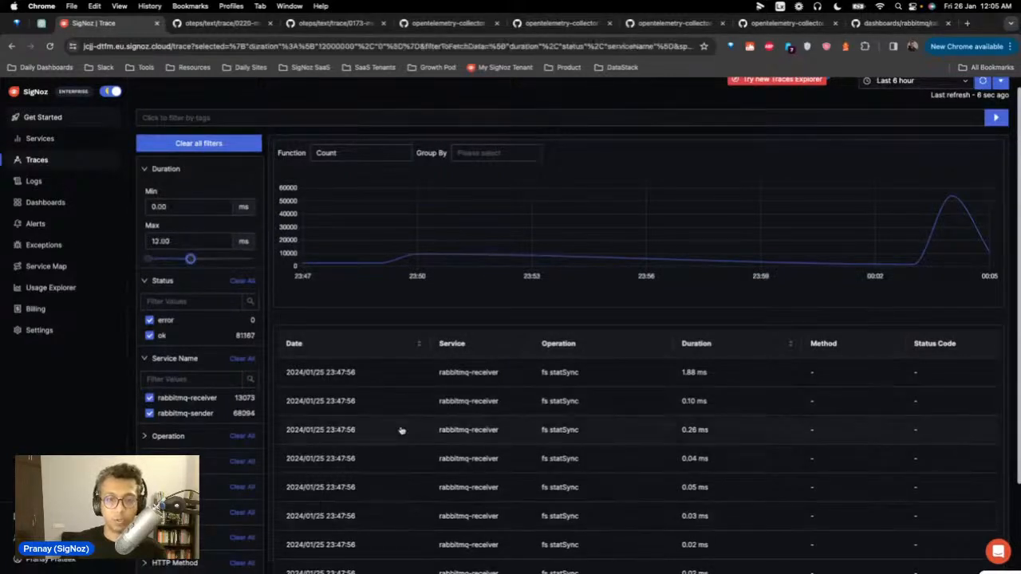
click(367, 383)
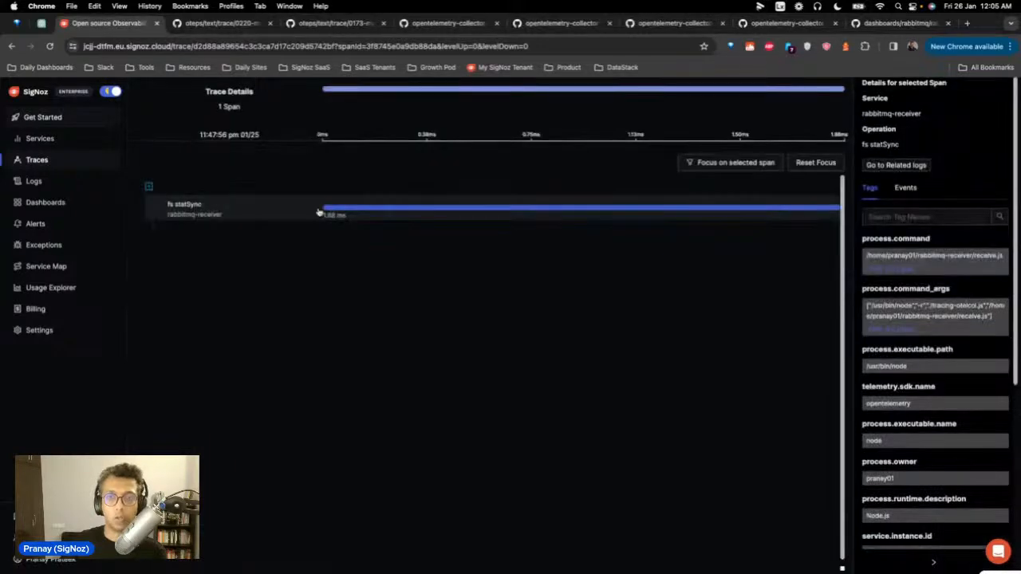
click(20, 161)
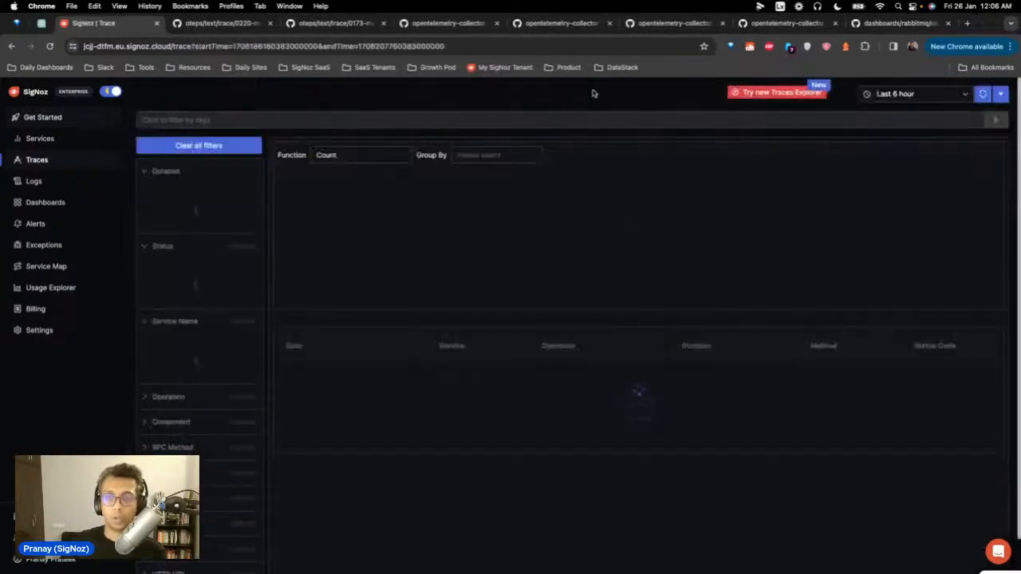
Step: In the new Traces Explorer, show 100 spans per page, then switch to root-span traces at 200 per page
click(732, 92)
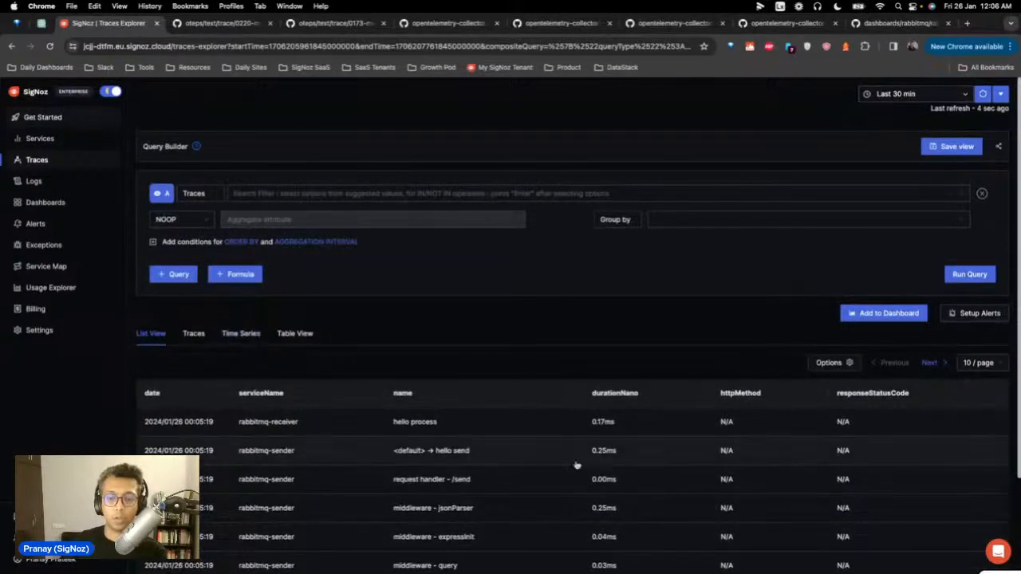
scroll(577, 465, down, 3)
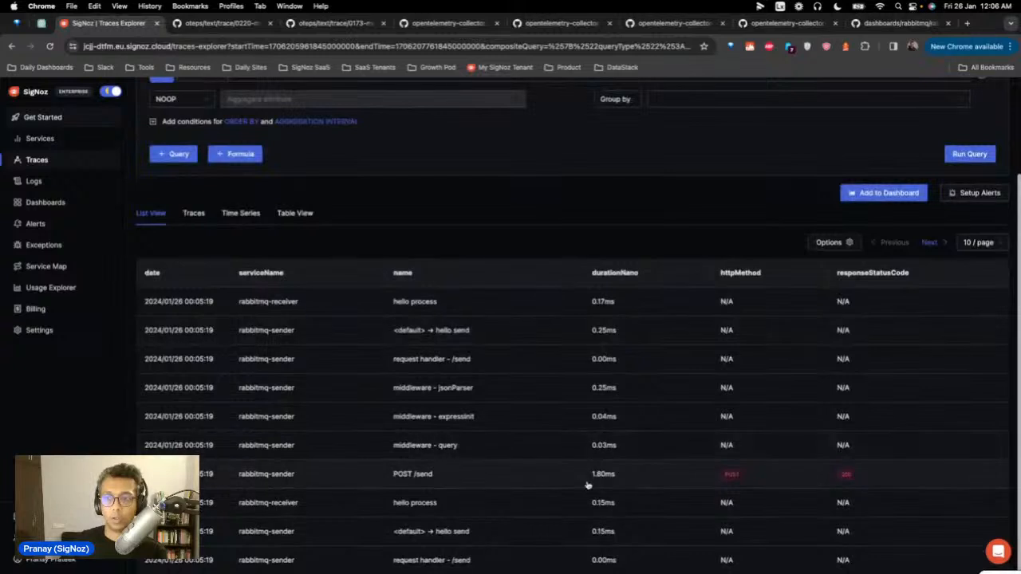
click(987, 243)
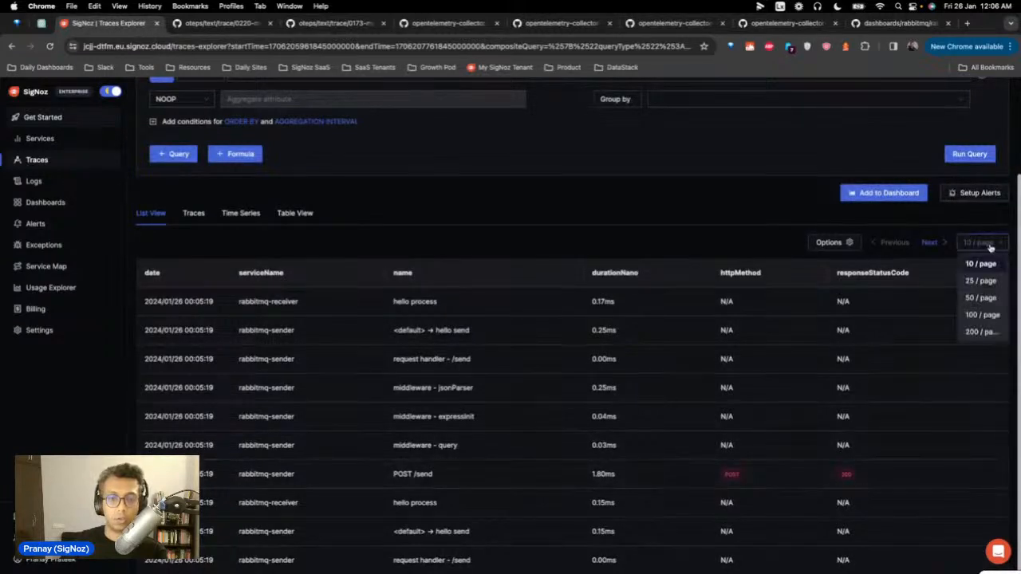
click(984, 314)
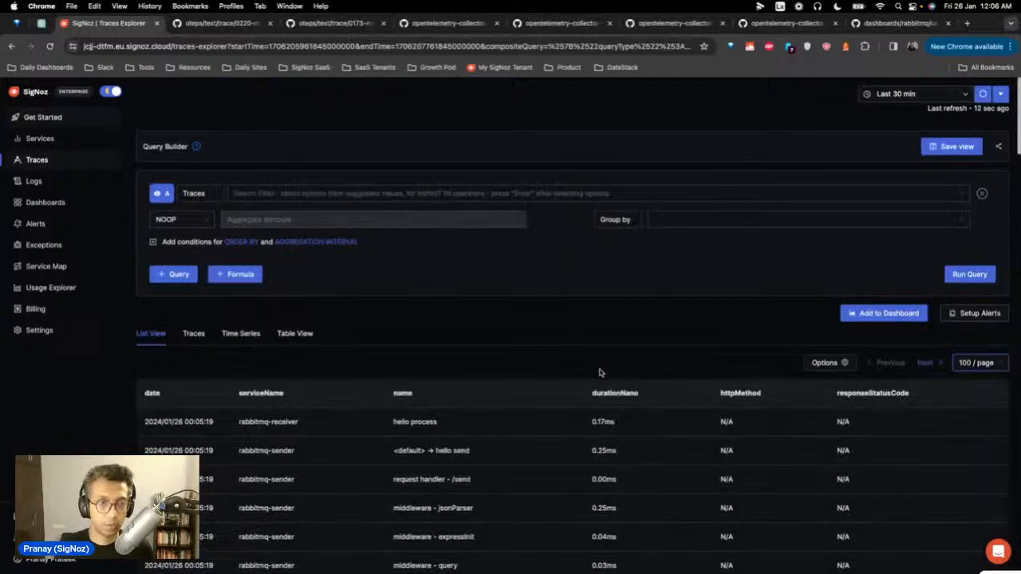
click(209, 334)
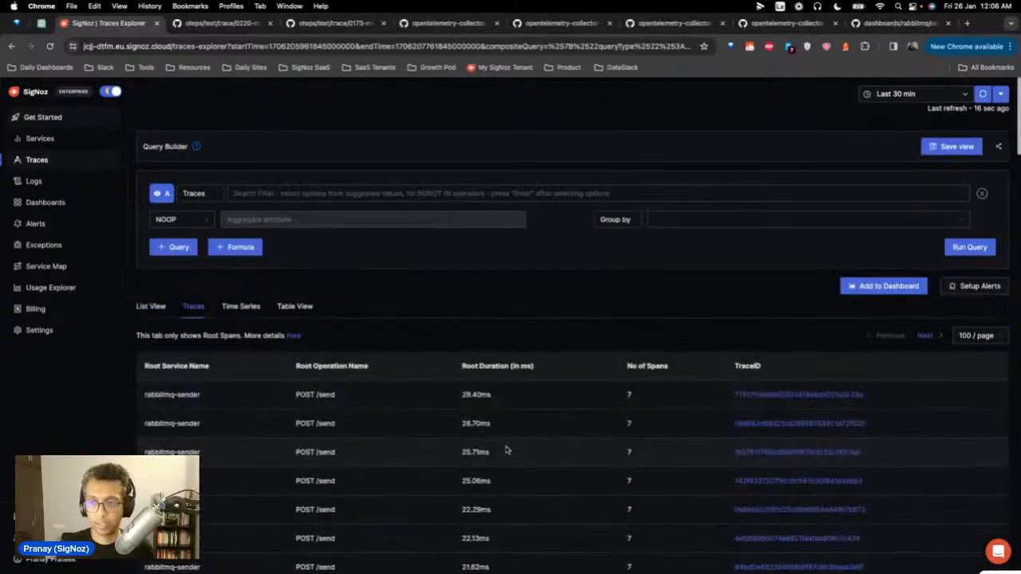
click(982, 337)
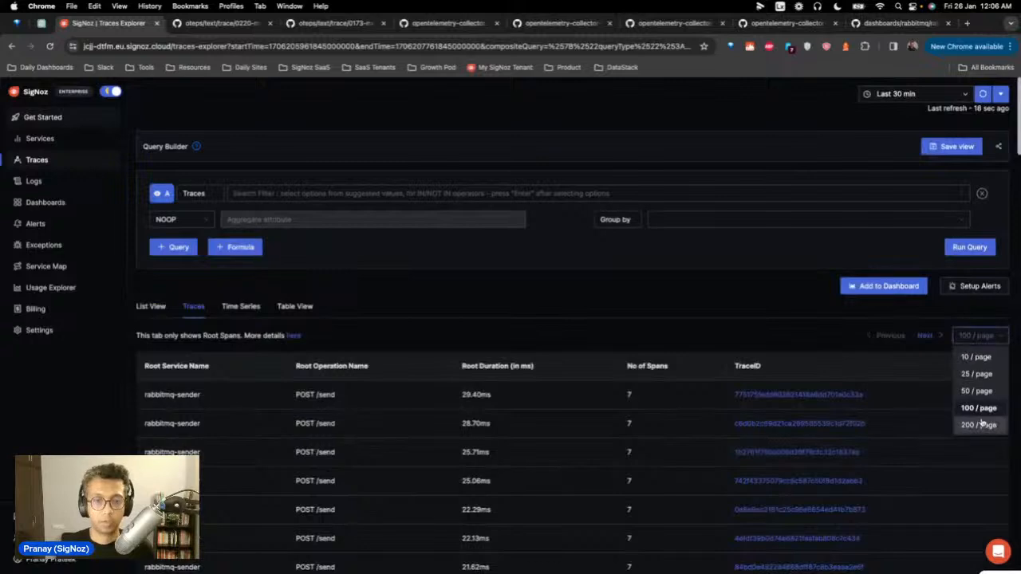
click(978, 425)
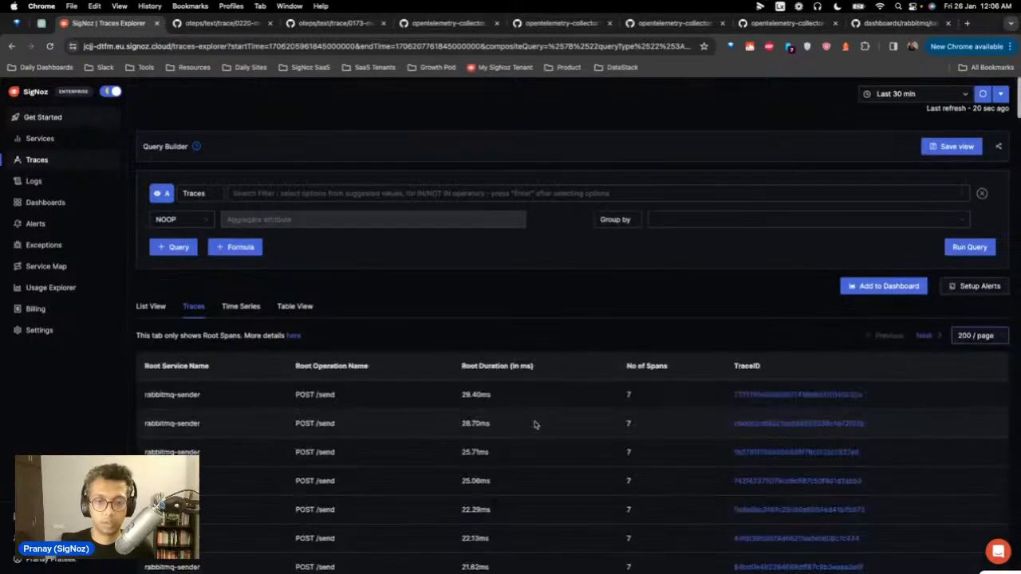
Step: Scroll through the rabbitmq-sender root traces, load the next page, then go to Dashboards
scroll(535, 425, down, 10)
scroll(539, 419, down, 10)
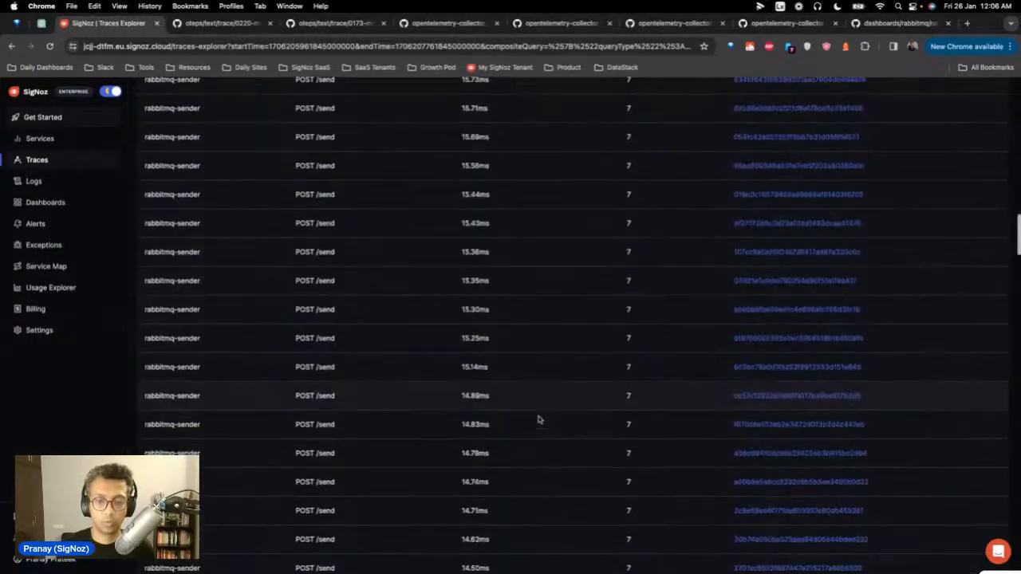
scroll(539, 420, down, 10)
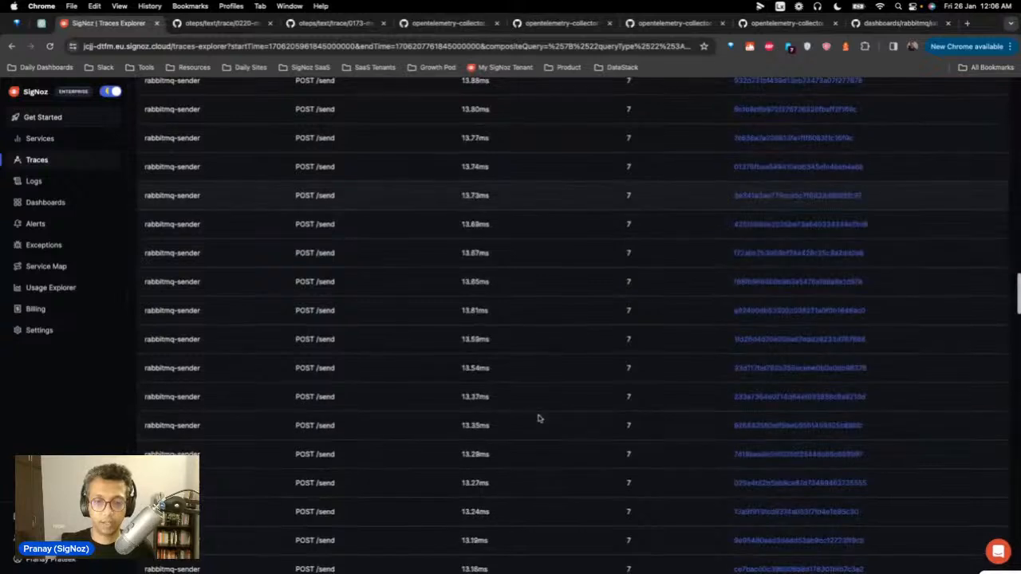
scroll(538, 419, down, 10)
scroll(539, 417, down, 10)
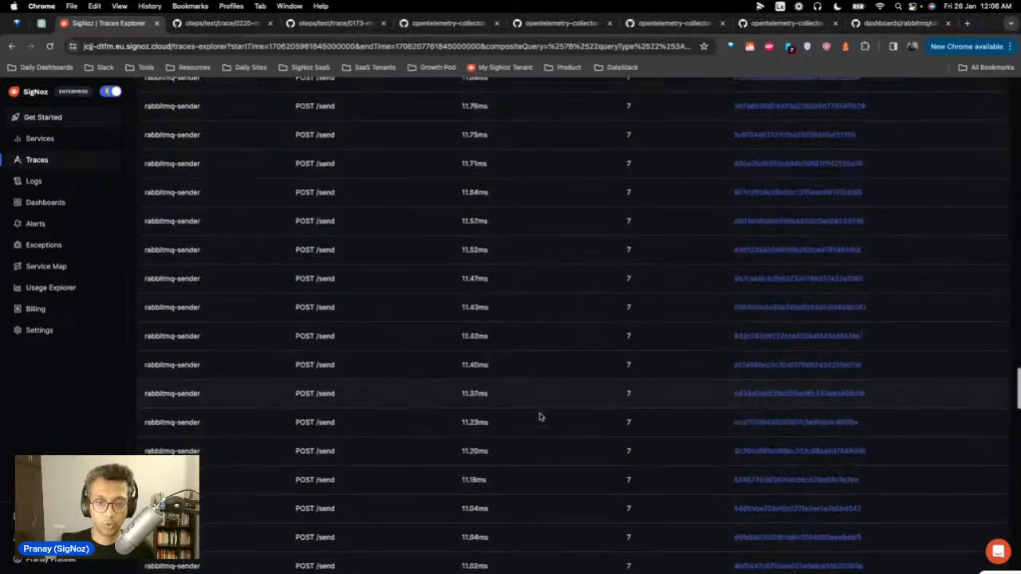
scroll(539, 416, down, 10)
scroll(544, 408, down, 15)
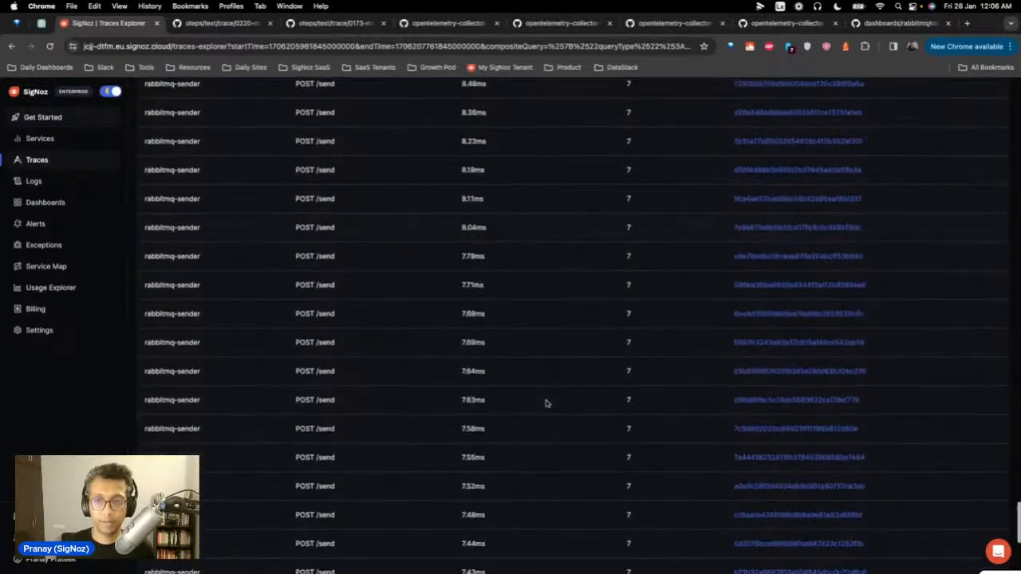
scroll(546, 403, down, 10)
scroll(599, 308, up, 10)
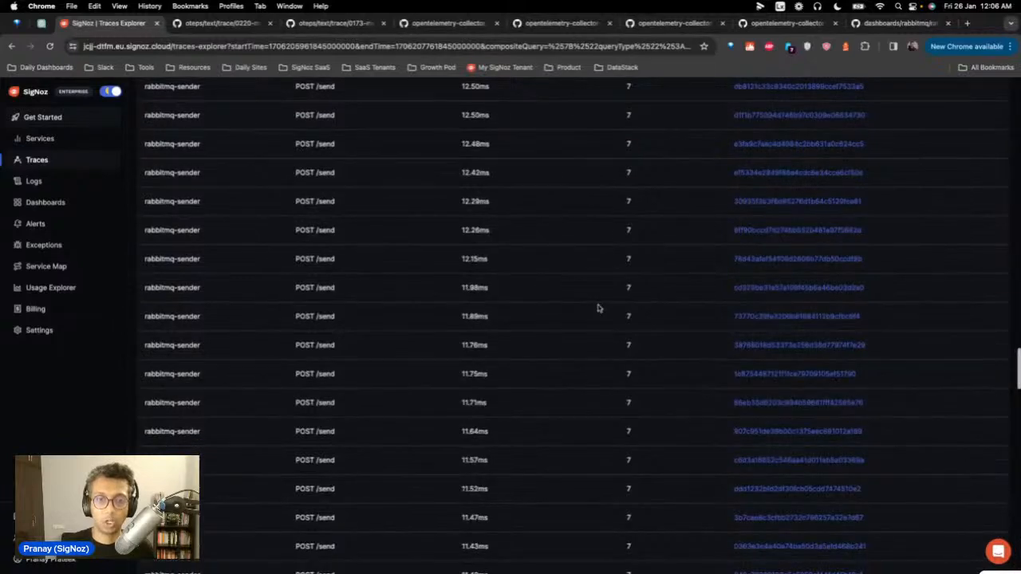
scroll(600, 309, up, 10)
scroll(602, 308, up, 5)
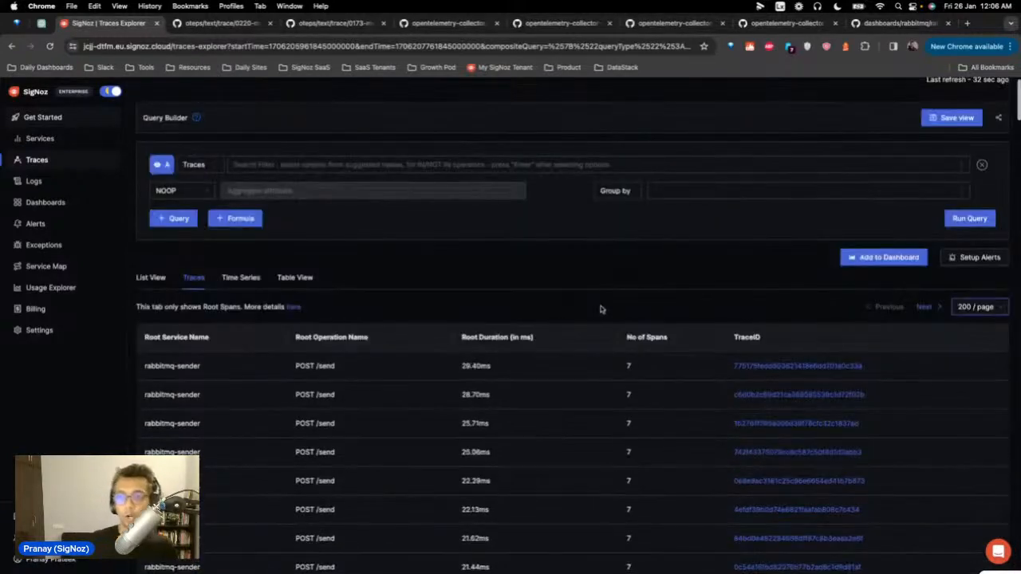
click(943, 309)
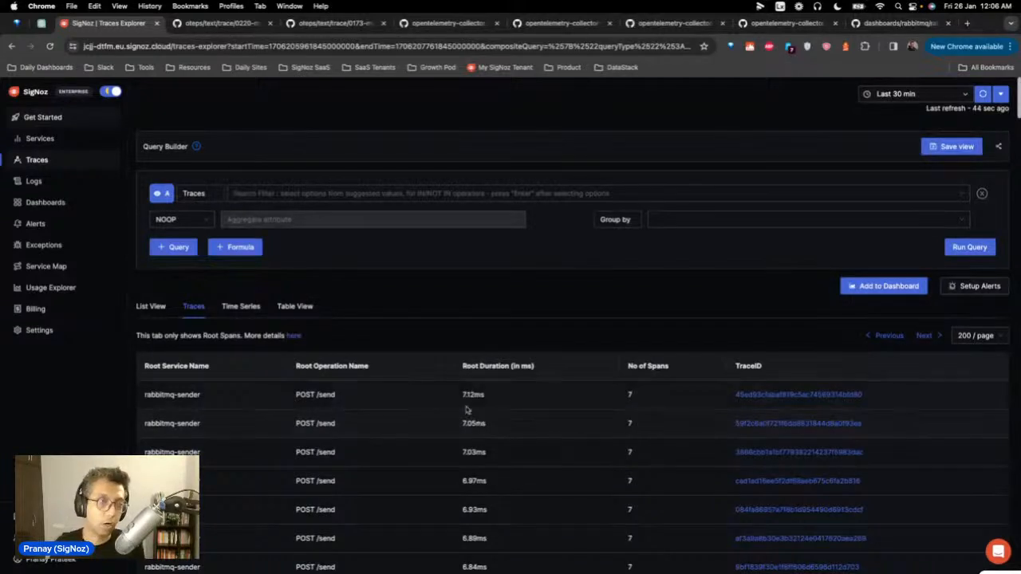
click(32, 203)
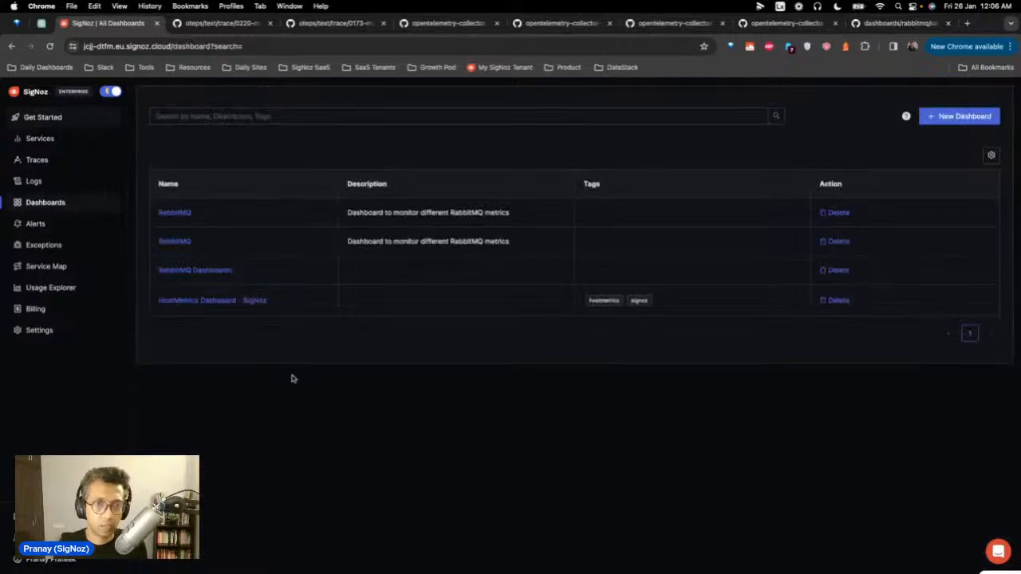
Step: Open the first RabbitMQ dashboard, refresh its metrics, and open the Unacknowledged State Current Messages panel's options
click(172, 212)
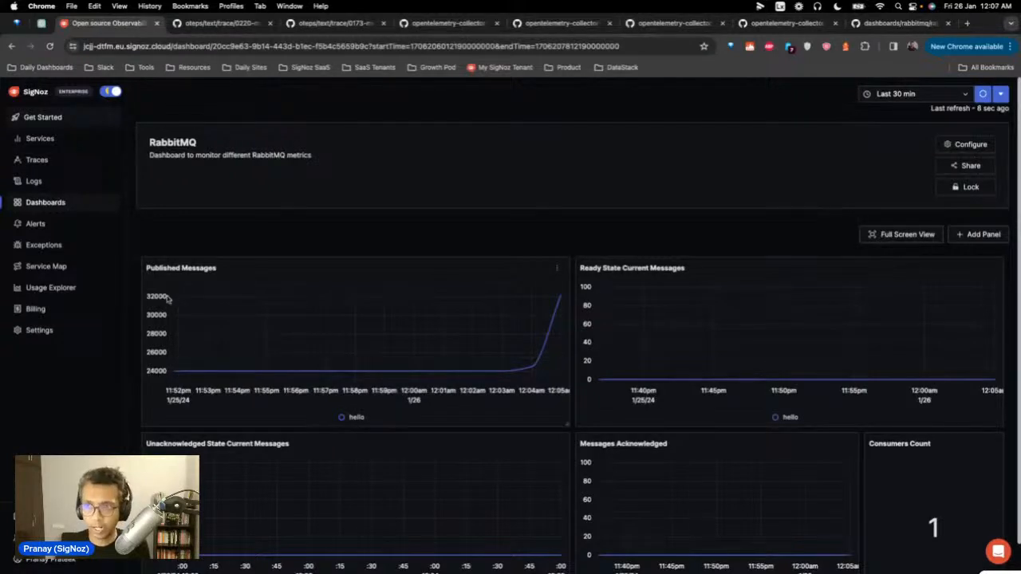
click(978, 99)
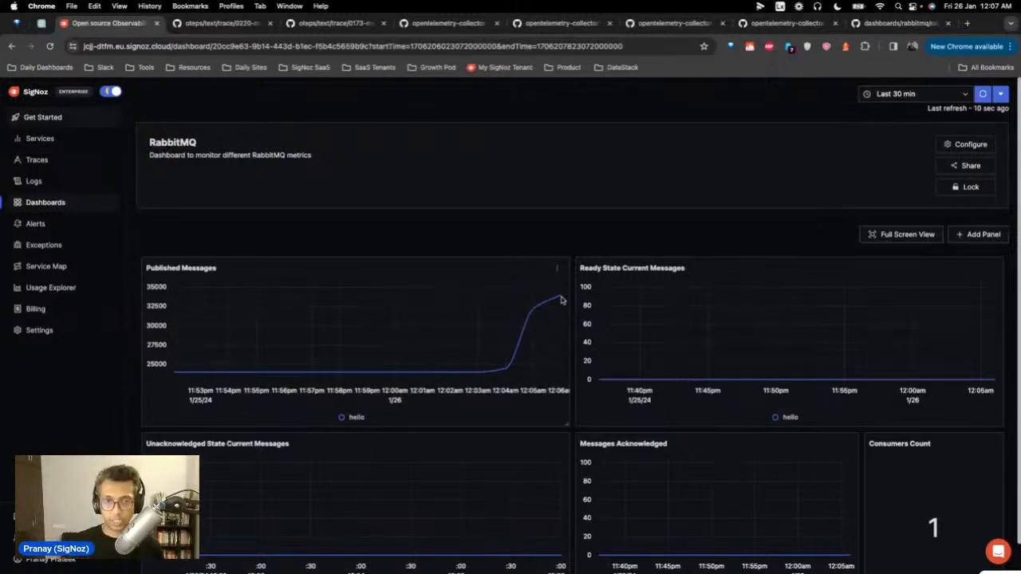
mouse_move(559, 299)
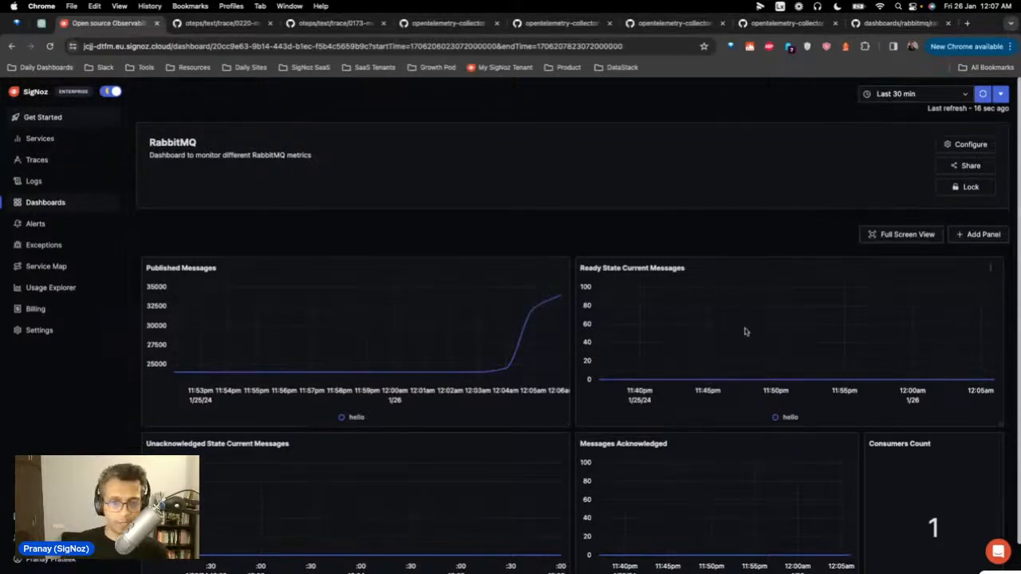
scroll(782, 335, down, 1)
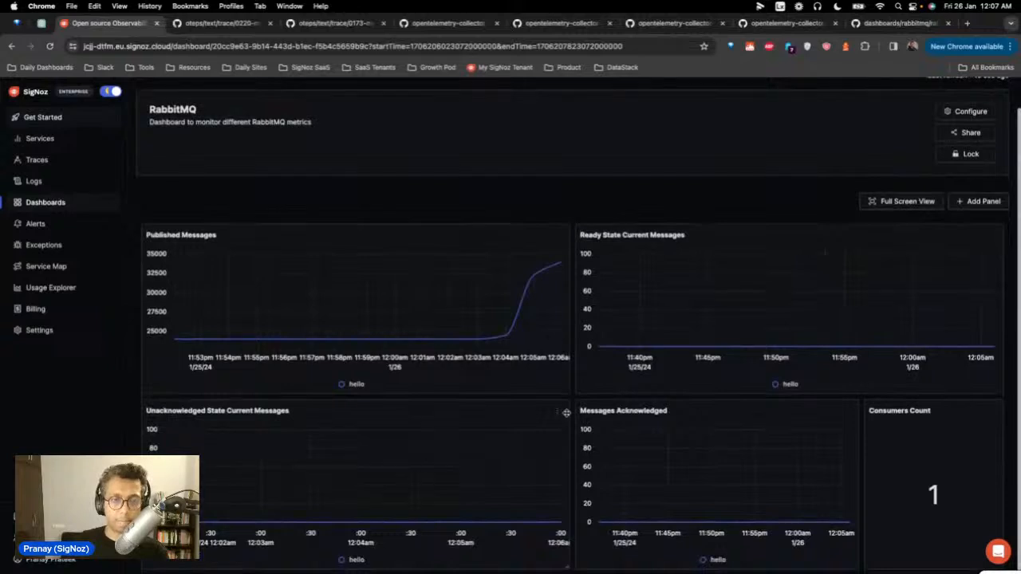
click(560, 415)
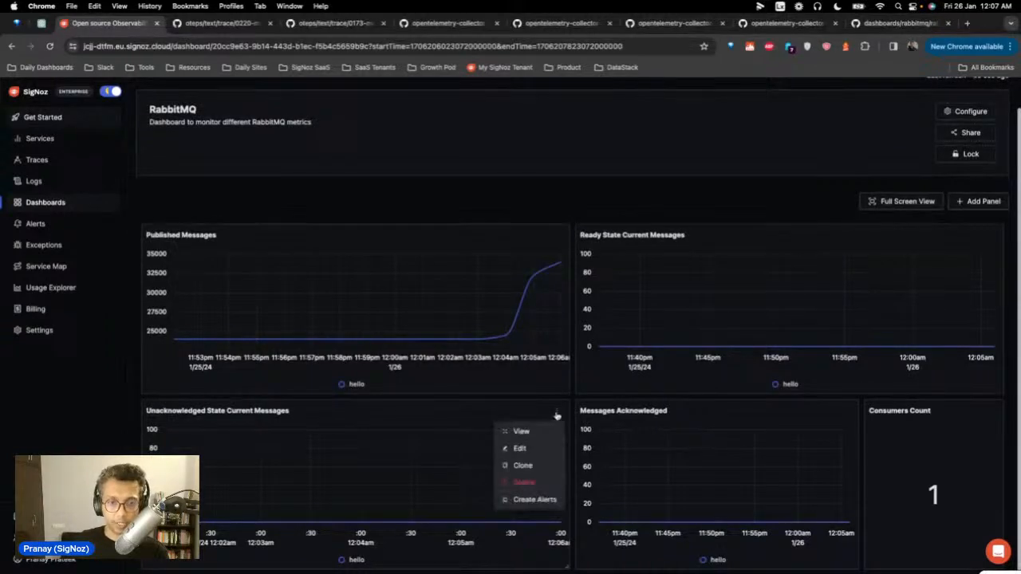
Step: Edit the Unacknowledged State Current Messages panel and scroll through its query builder
click(520, 450)
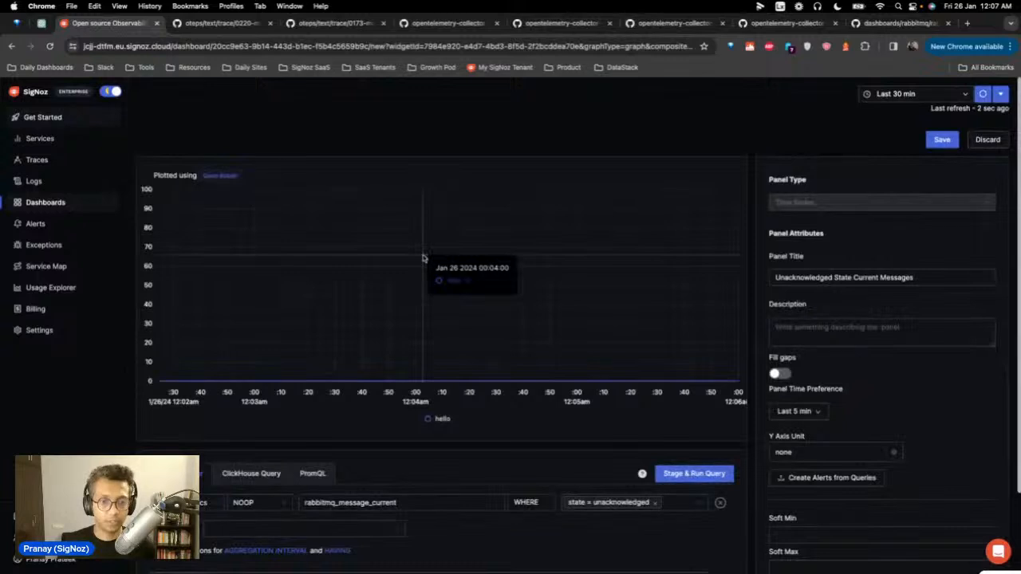
scroll(482, 375, down, 2)
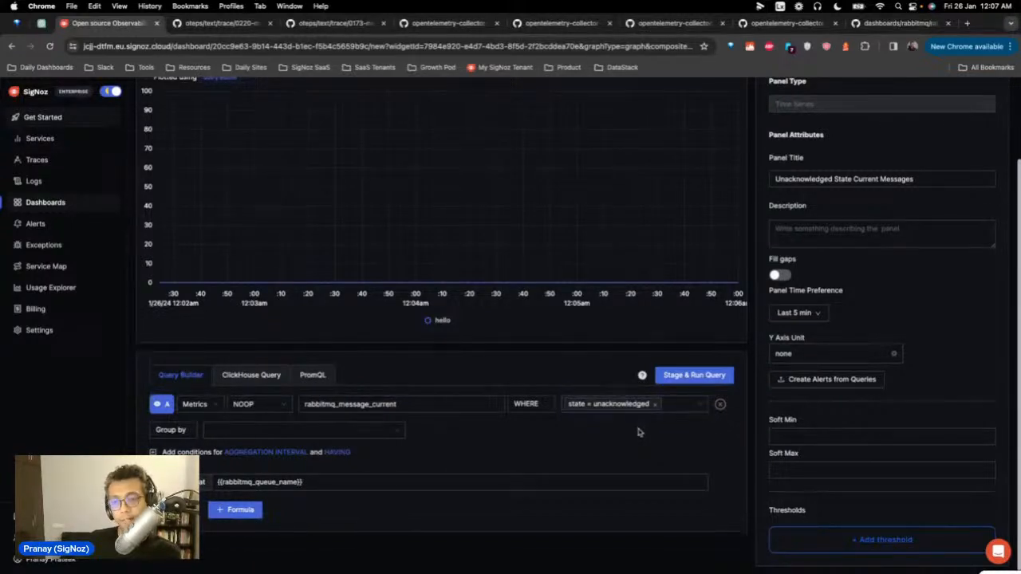
scroll(639, 431, up, 2)
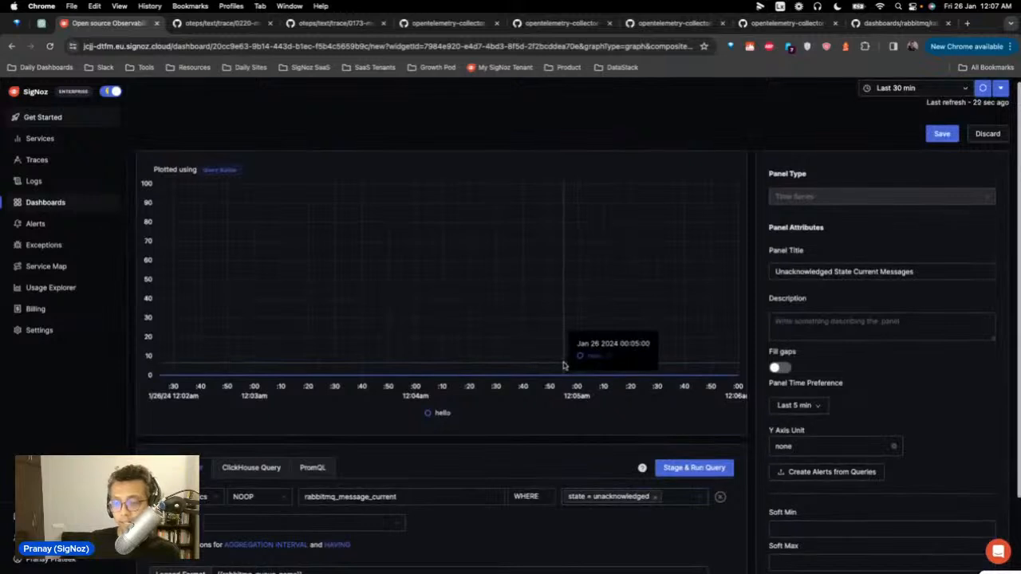
Step: Open the first hello process trace from the Traces list to inspect its spans, then return to Dashboards
click(72, 161)
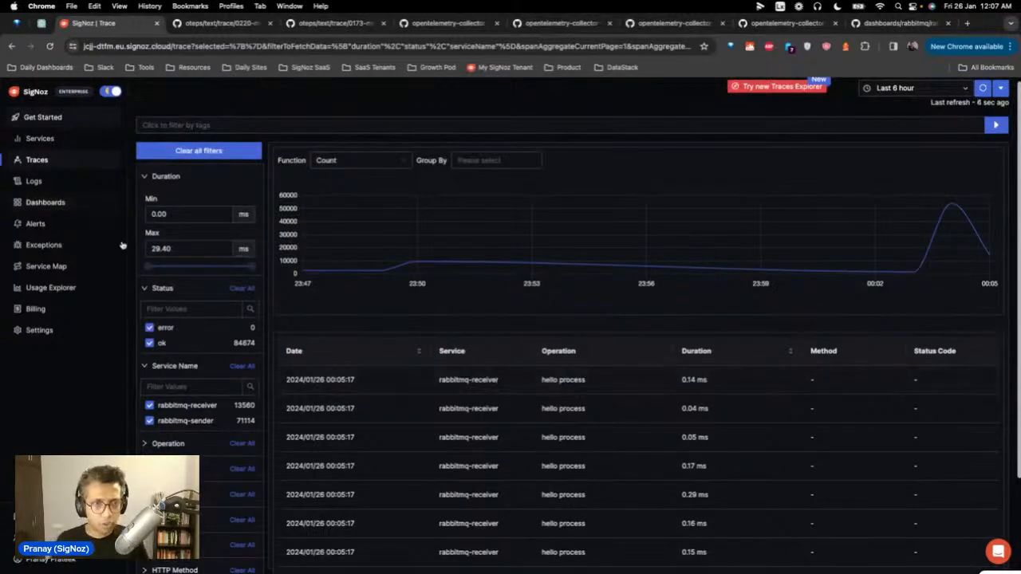
click(330, 380)
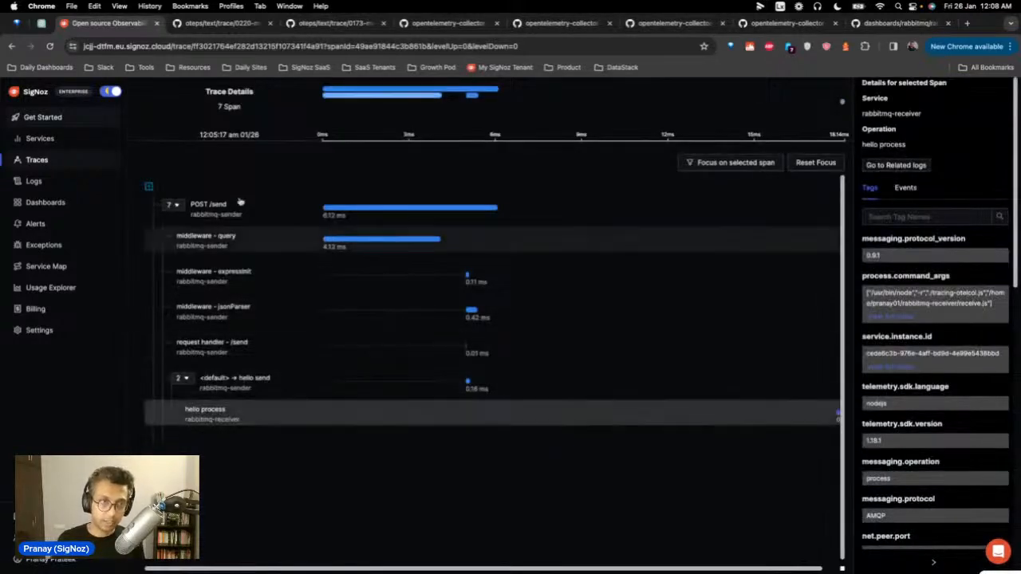
click(45, 202)
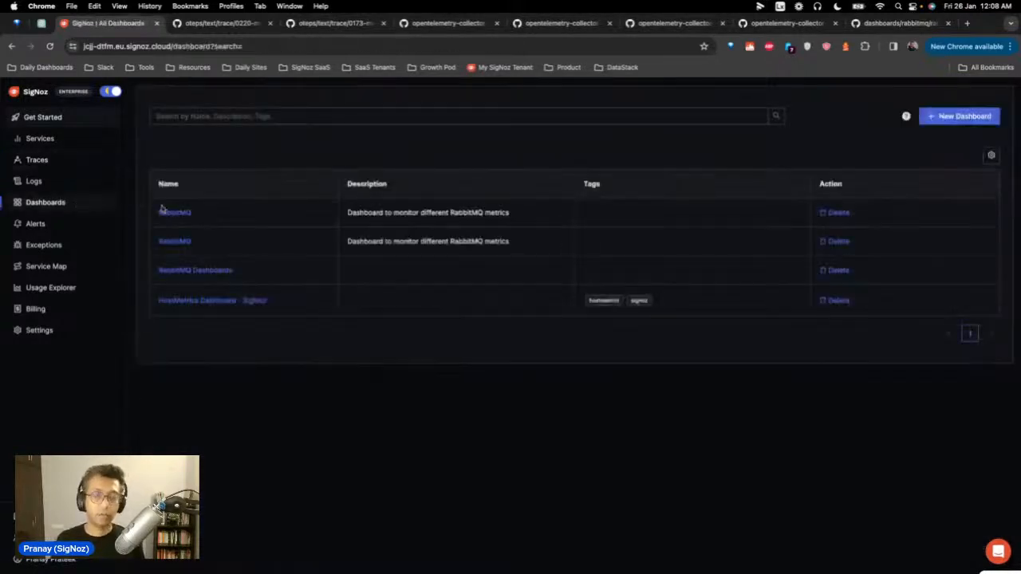
Step: In RabbitMQ Dashboards, edit the producer-to-consumer span time panel, scroll its ClickHouse query, then return to Dashboards
click(200, 269)
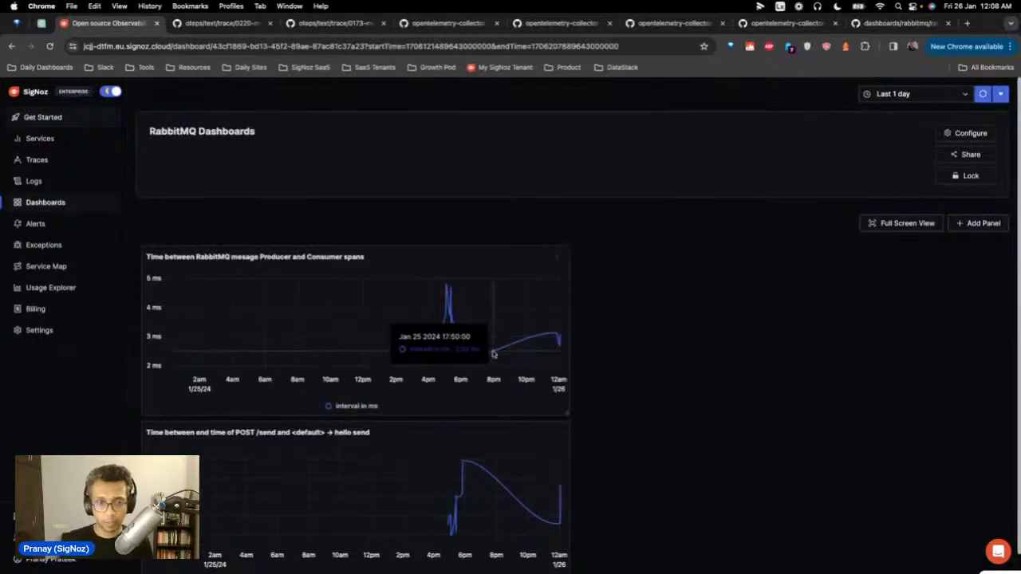
click(556, 269)
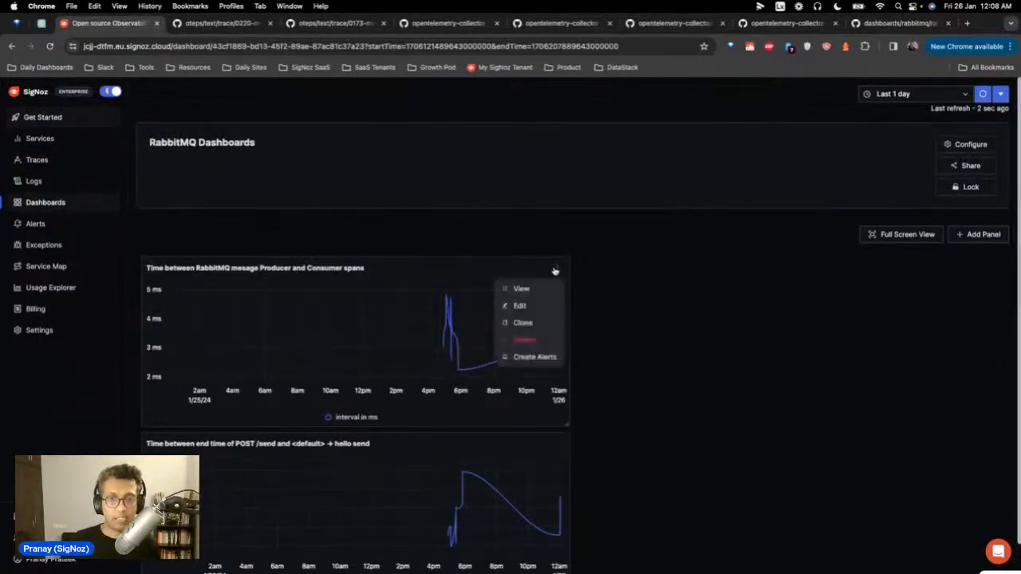
click(520, 306)
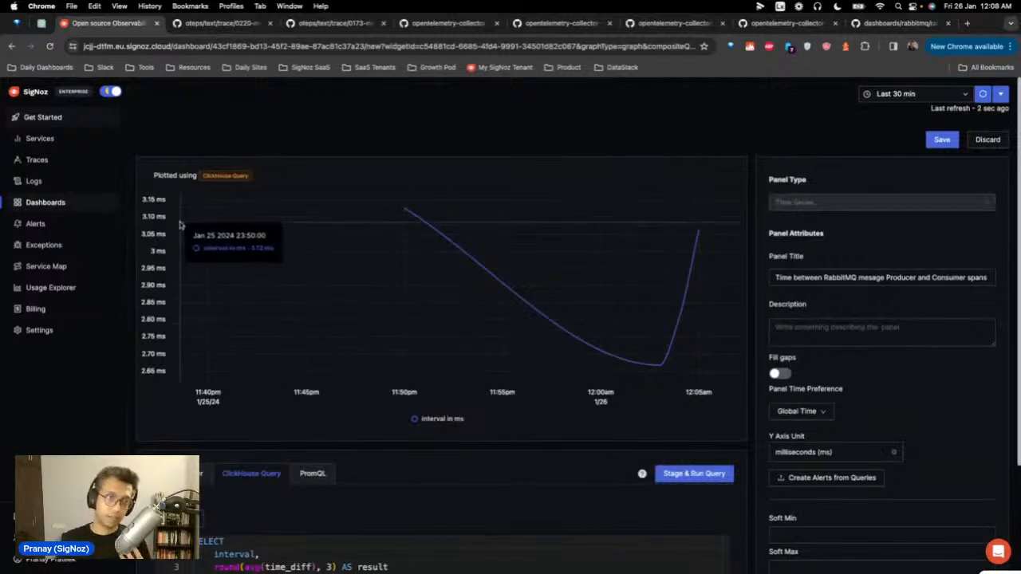
scroll(390, 379, down, 3)
scroll(420, 431, down, 4)
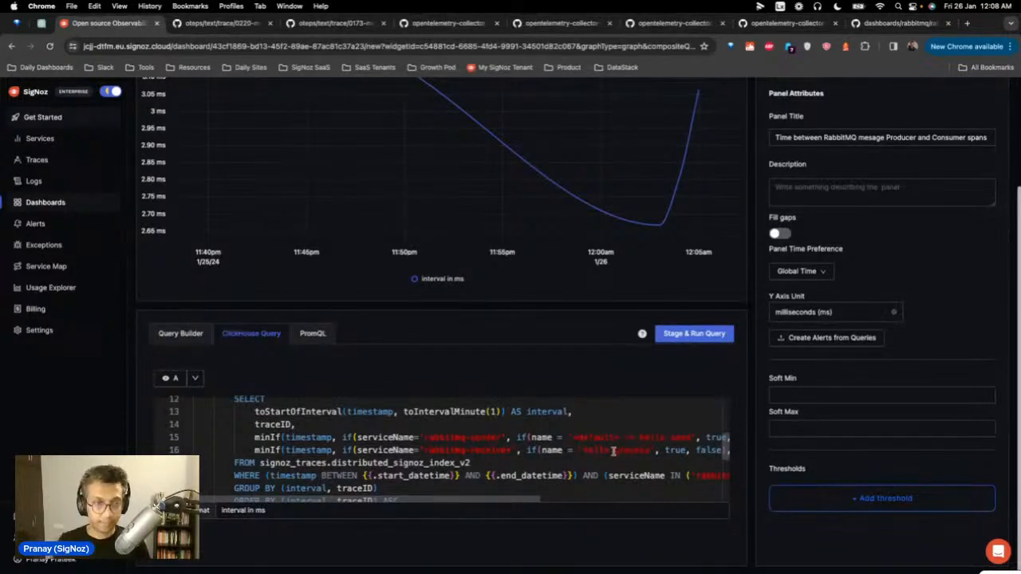
scroll(613, 452, up, 5)
click(48, 201)
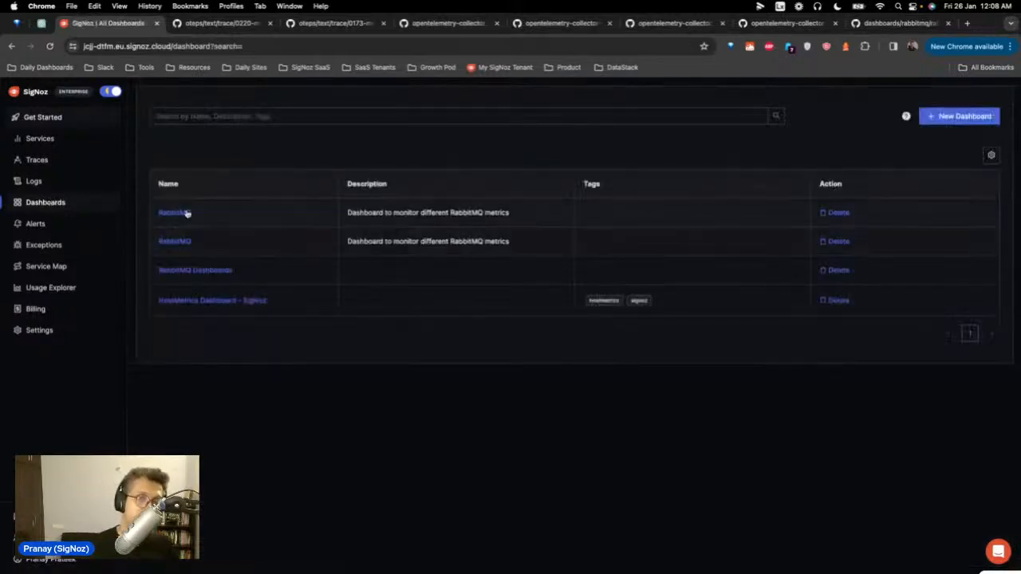
Step: Open the second RabbitMQ dashboard with delivered, acknowledged and published messages, then switch to the Terminal
click(164, 213)
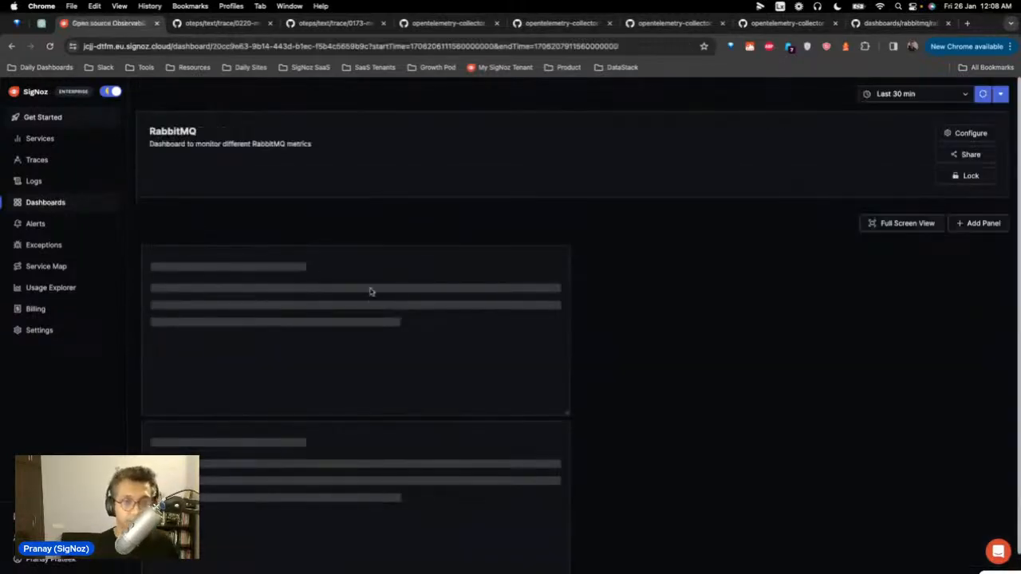
click(32, 204)
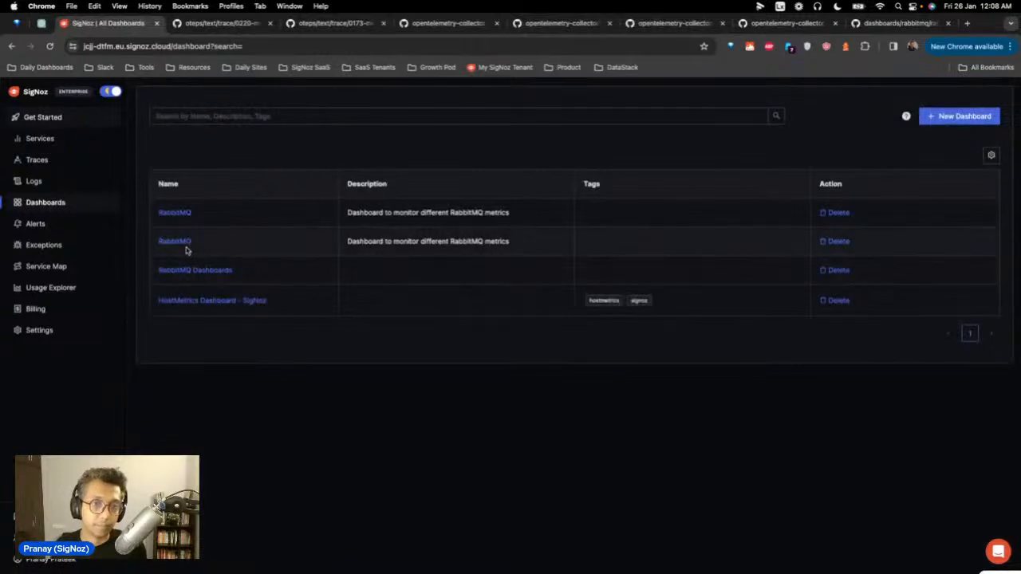
click(184, 244)
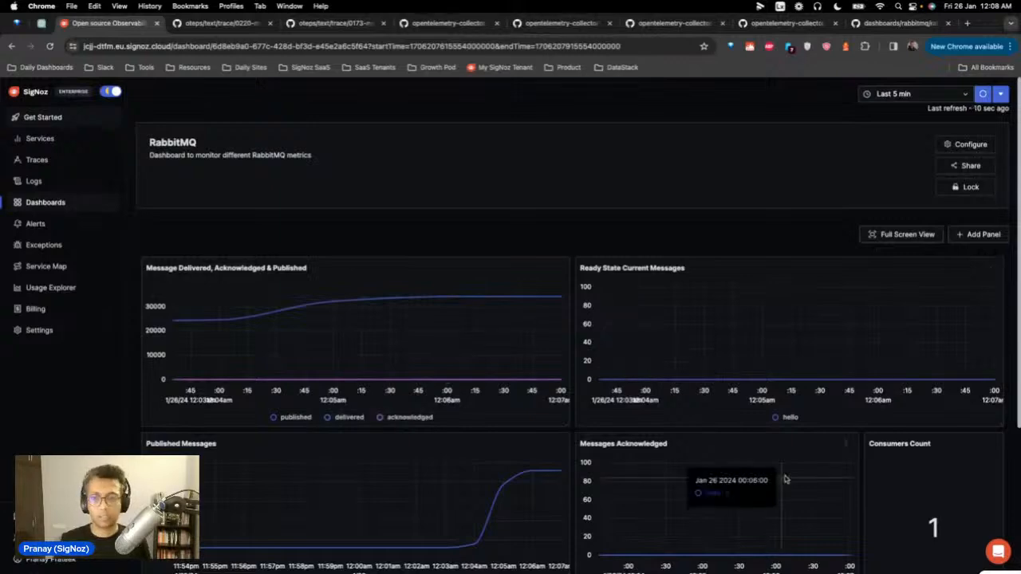
mouse_move(878, 573)
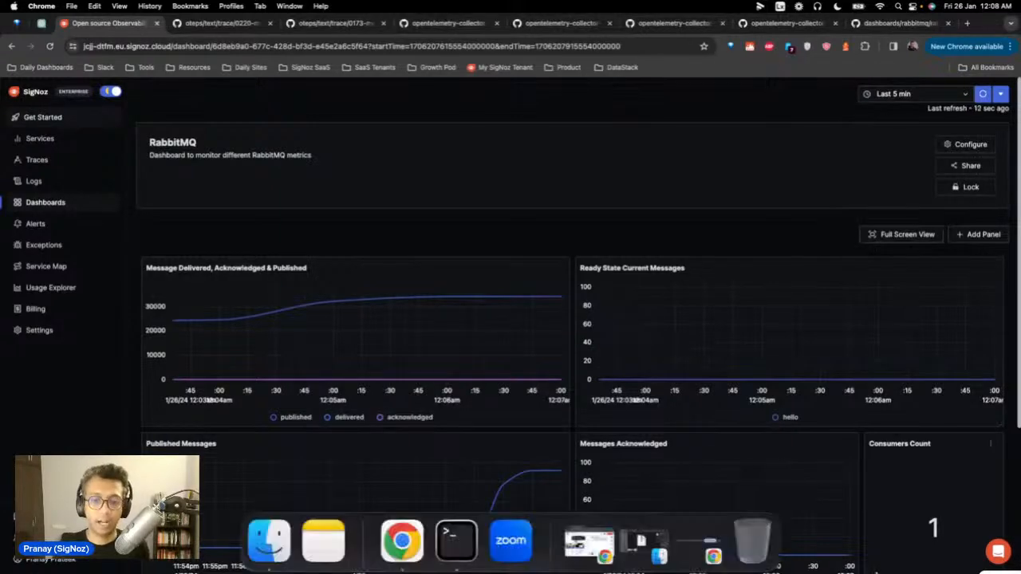
click(591, 544)
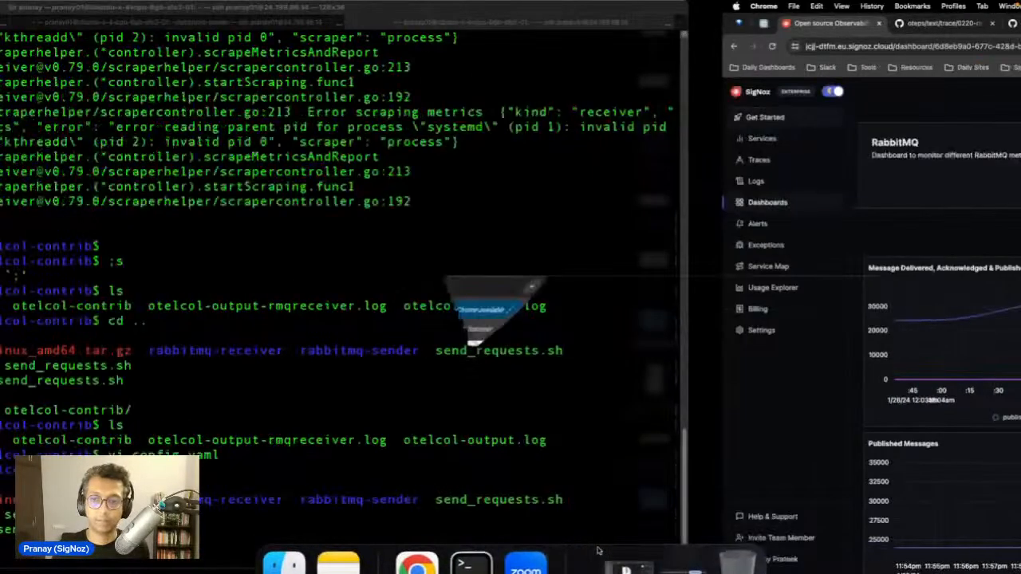